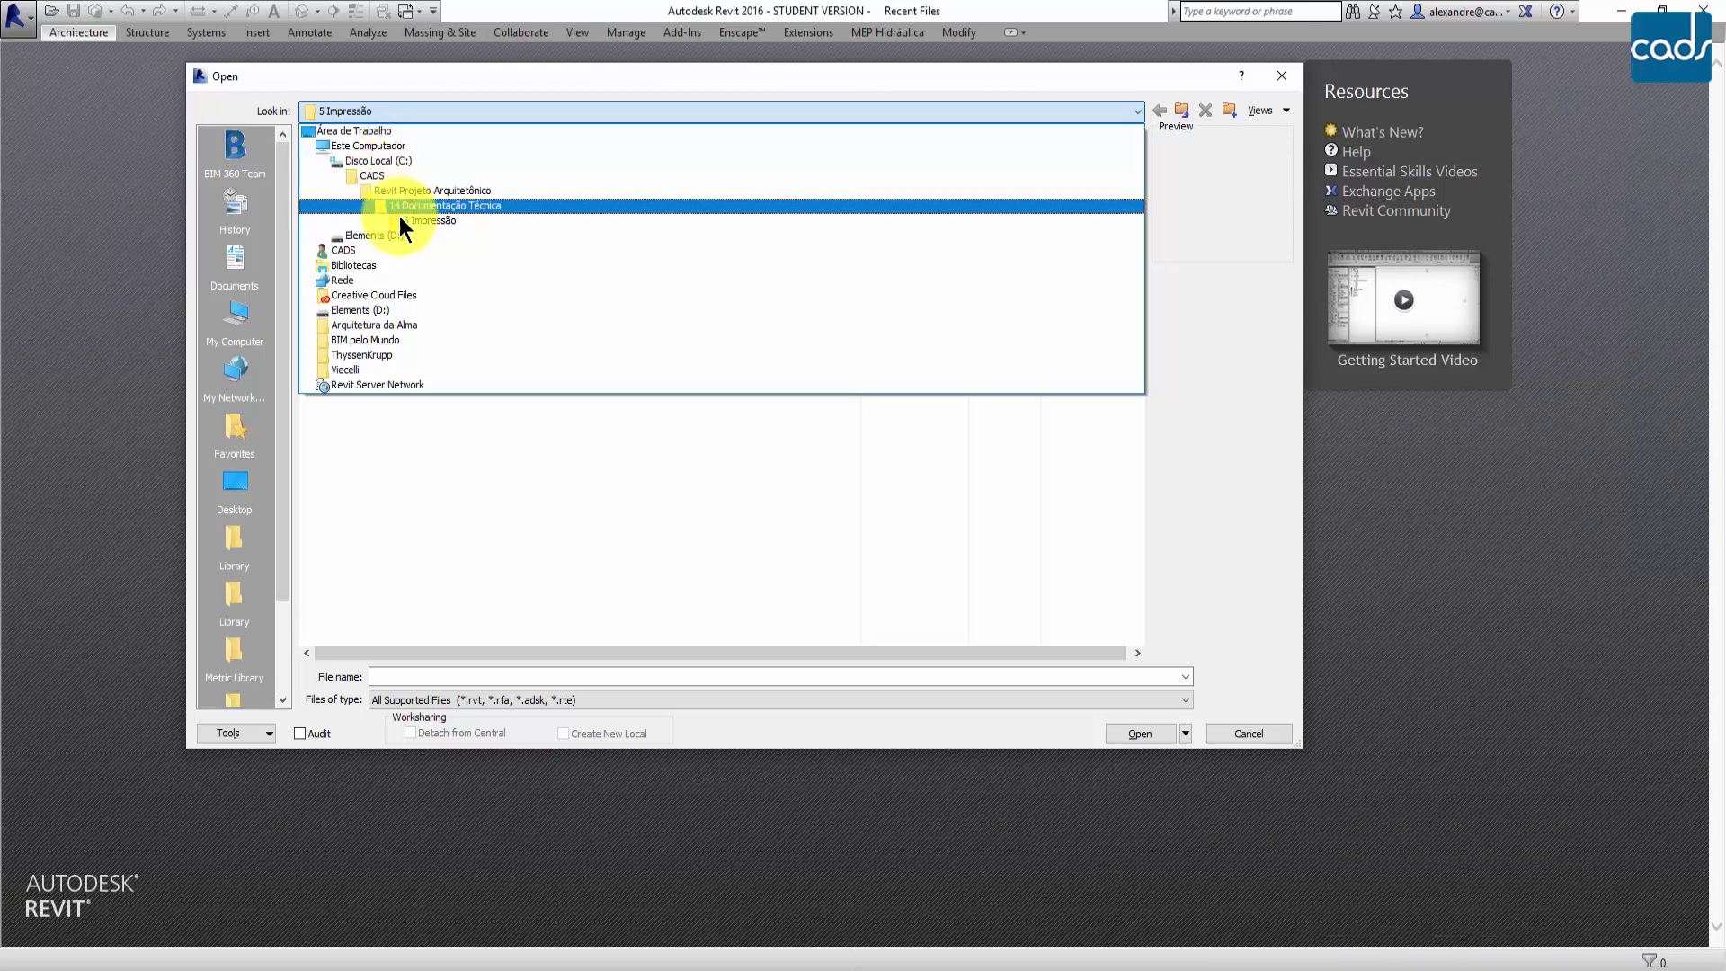
- Open the project file Impressão.rvt from the 5 Impressão folder
click(401, 221)
click(369, 191)
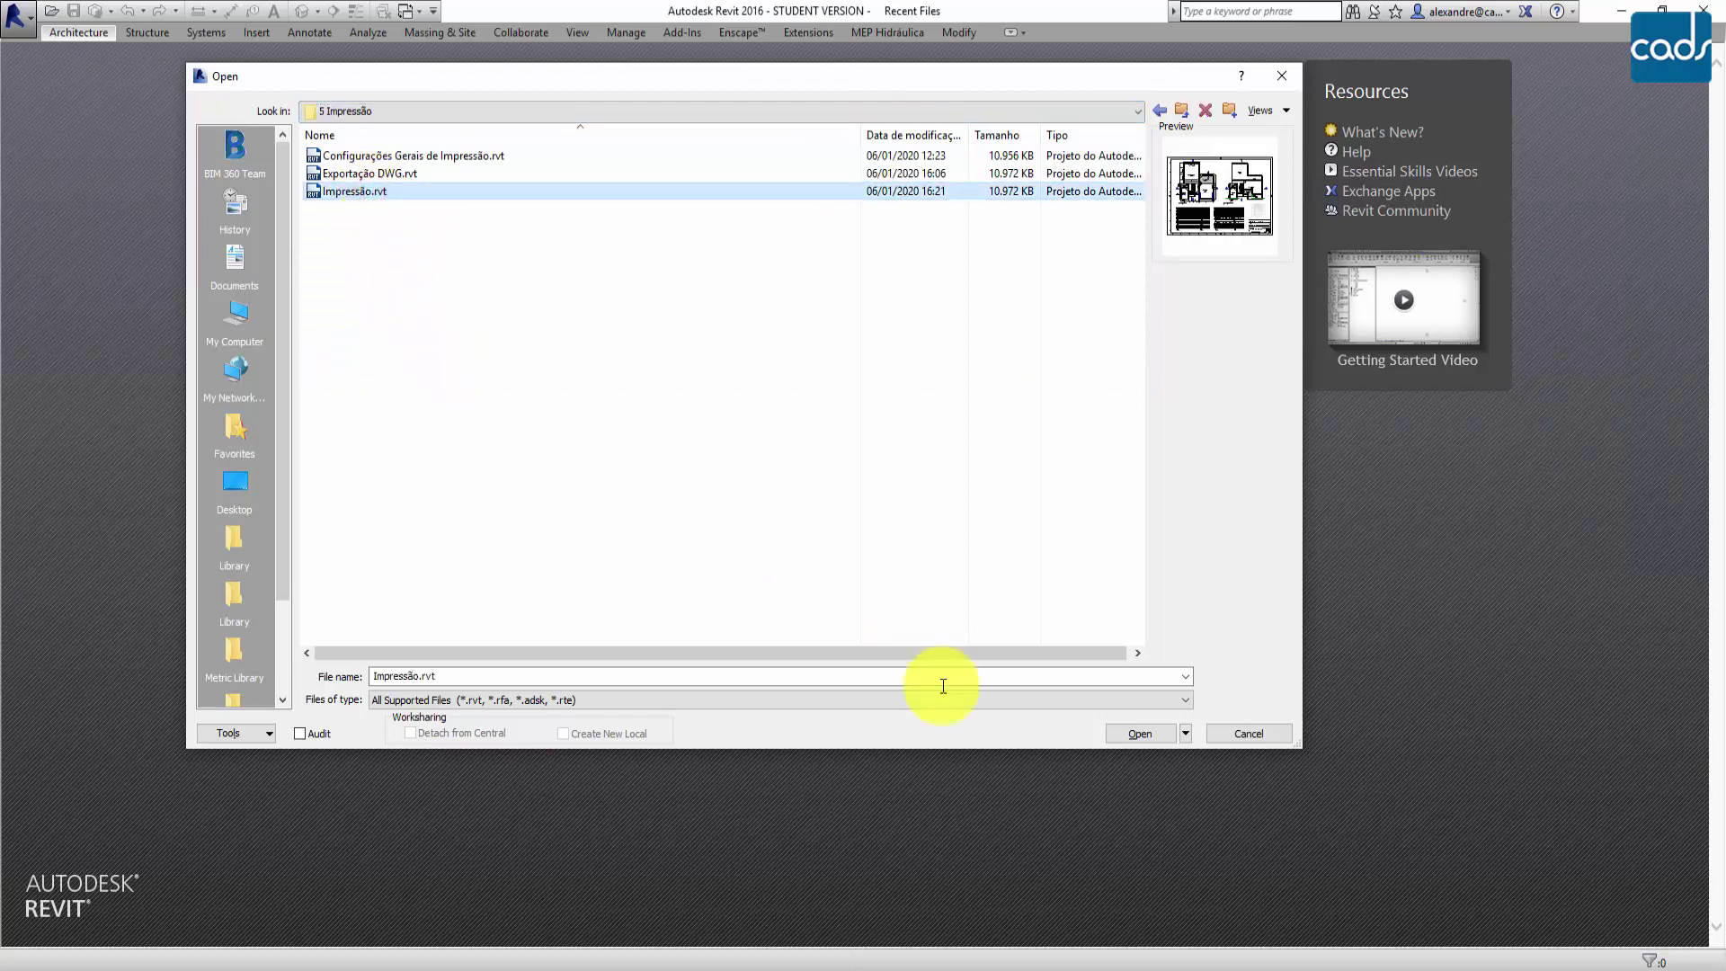
click(1141, 735)
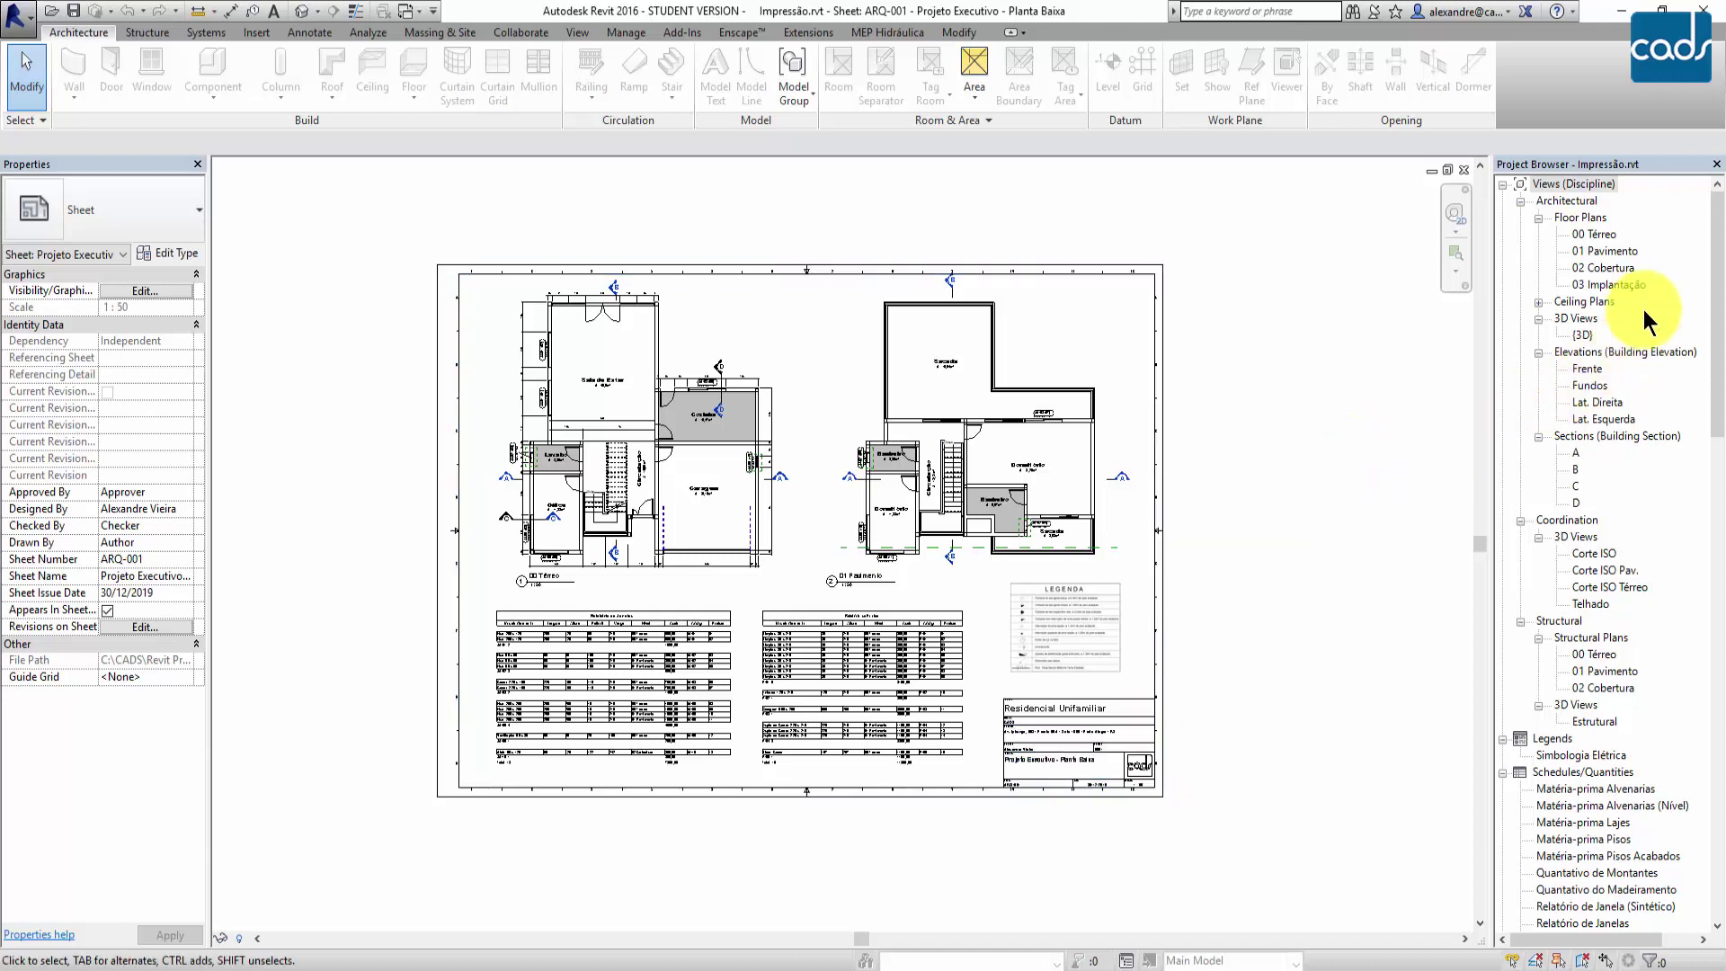
- Expand the Ceiling Plans and look through the project's views, schedules and sheets in the Project Browser
click(1537, 302)
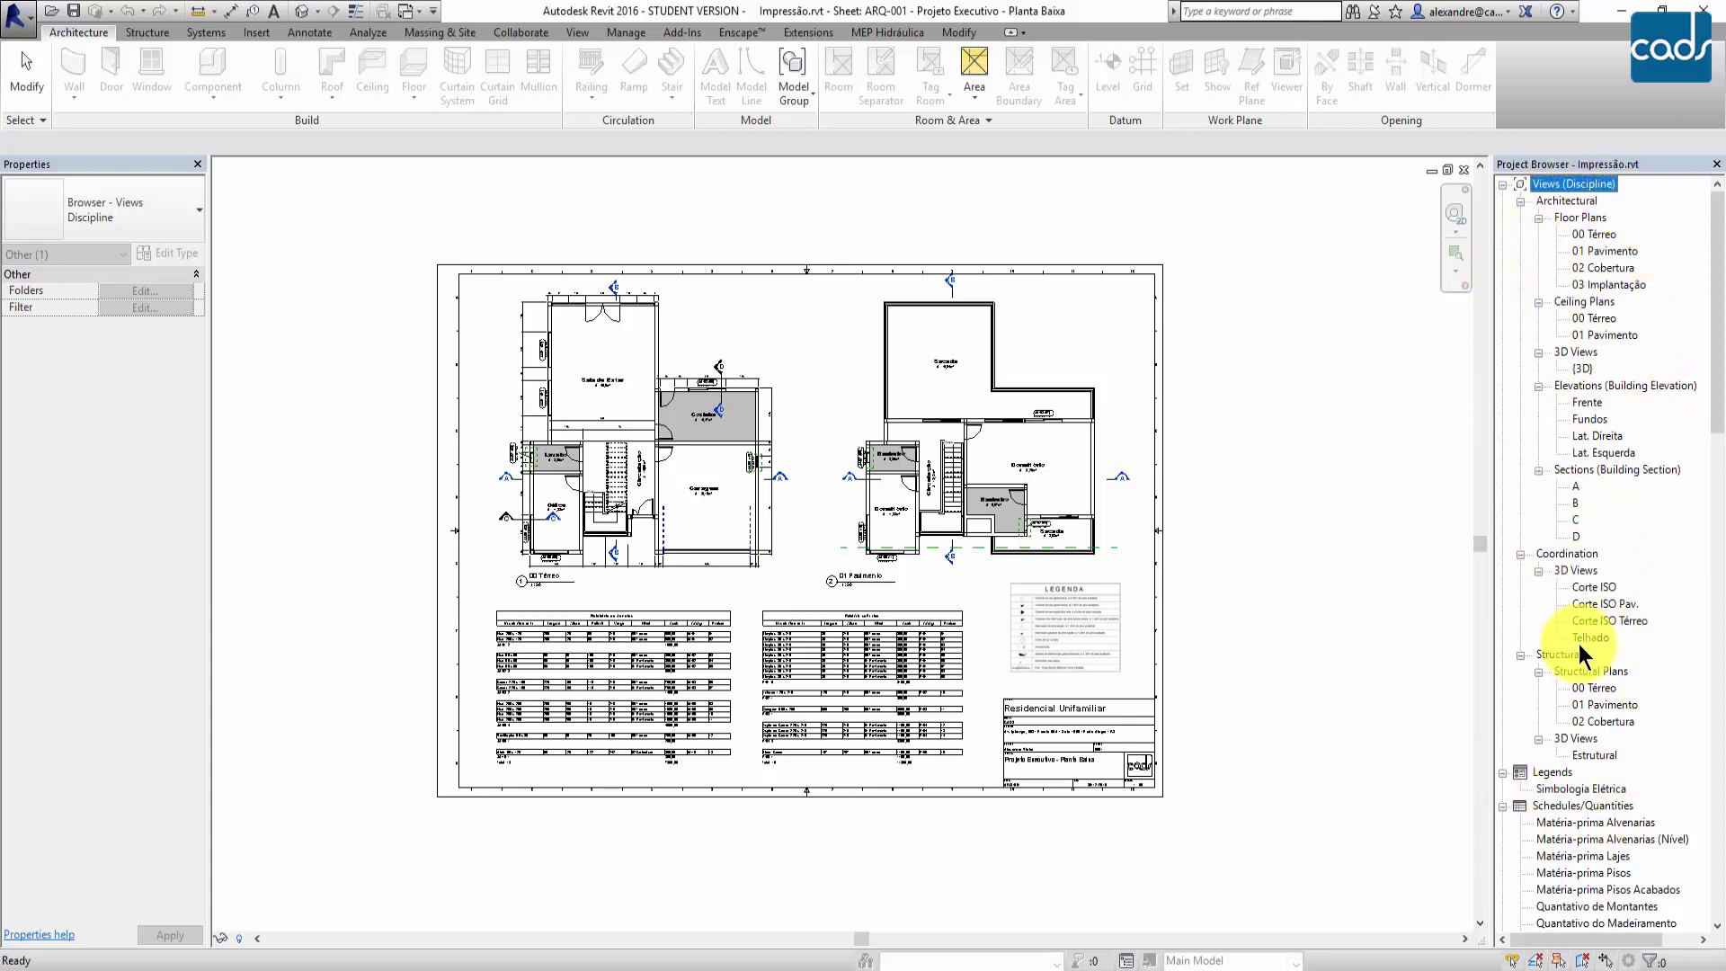
scroll(1637, 674, down, 6)
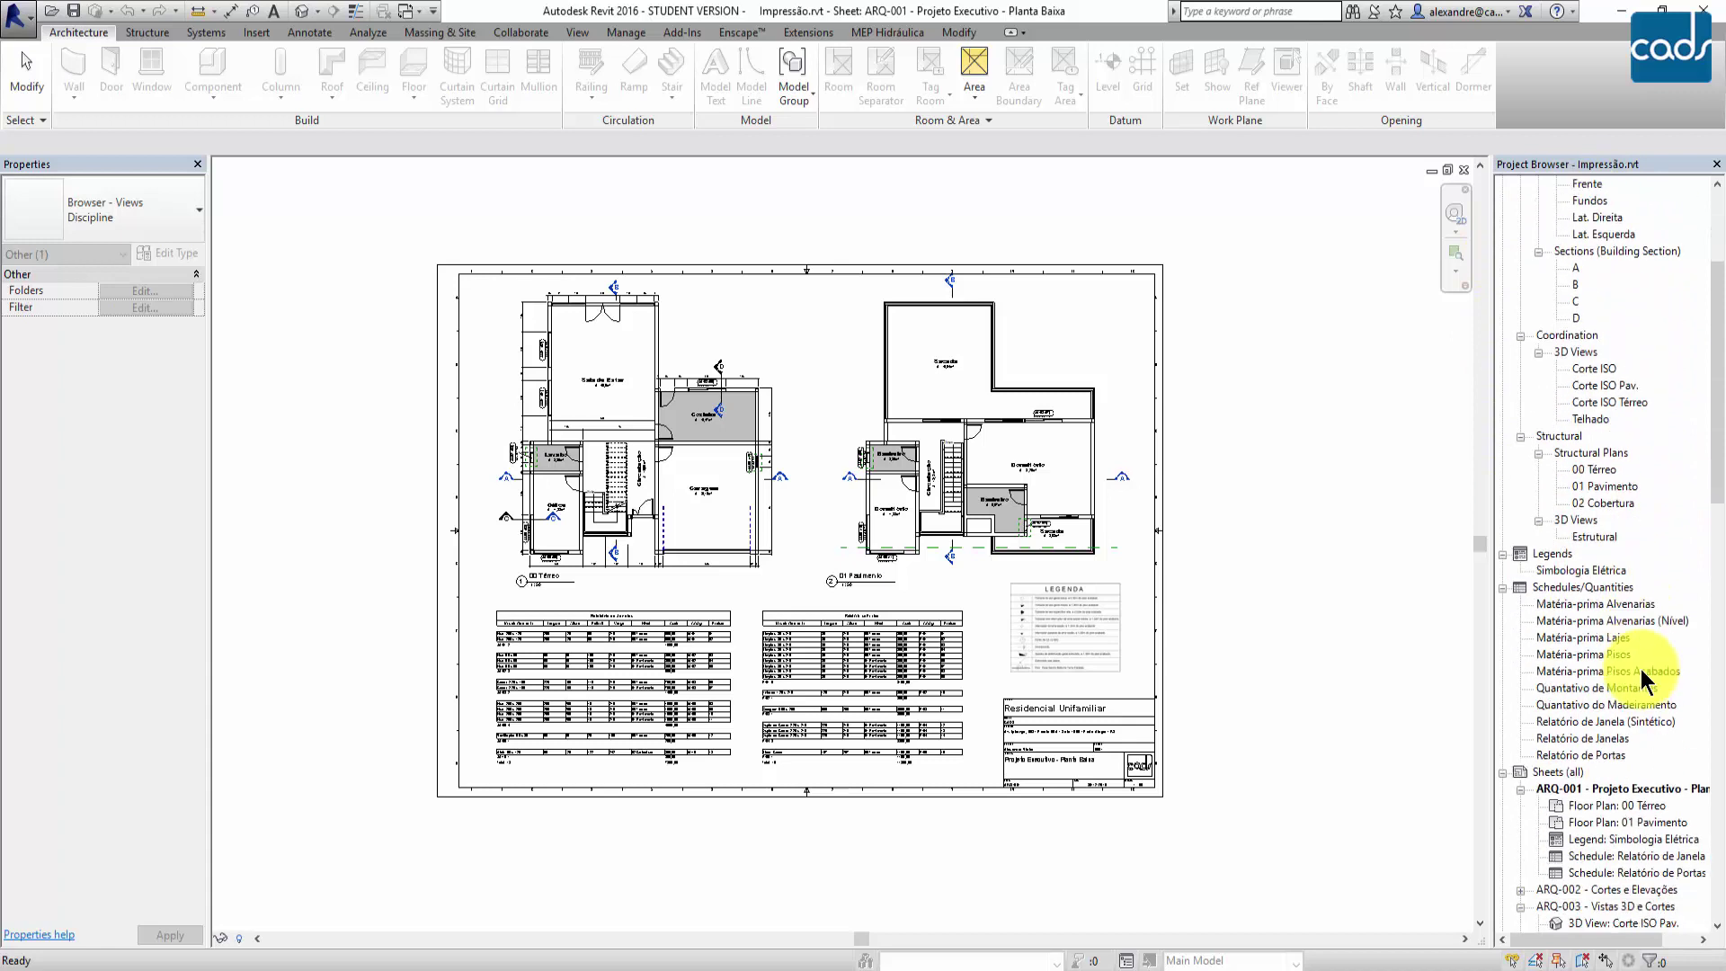
scroll(1642, 669, down, 2)
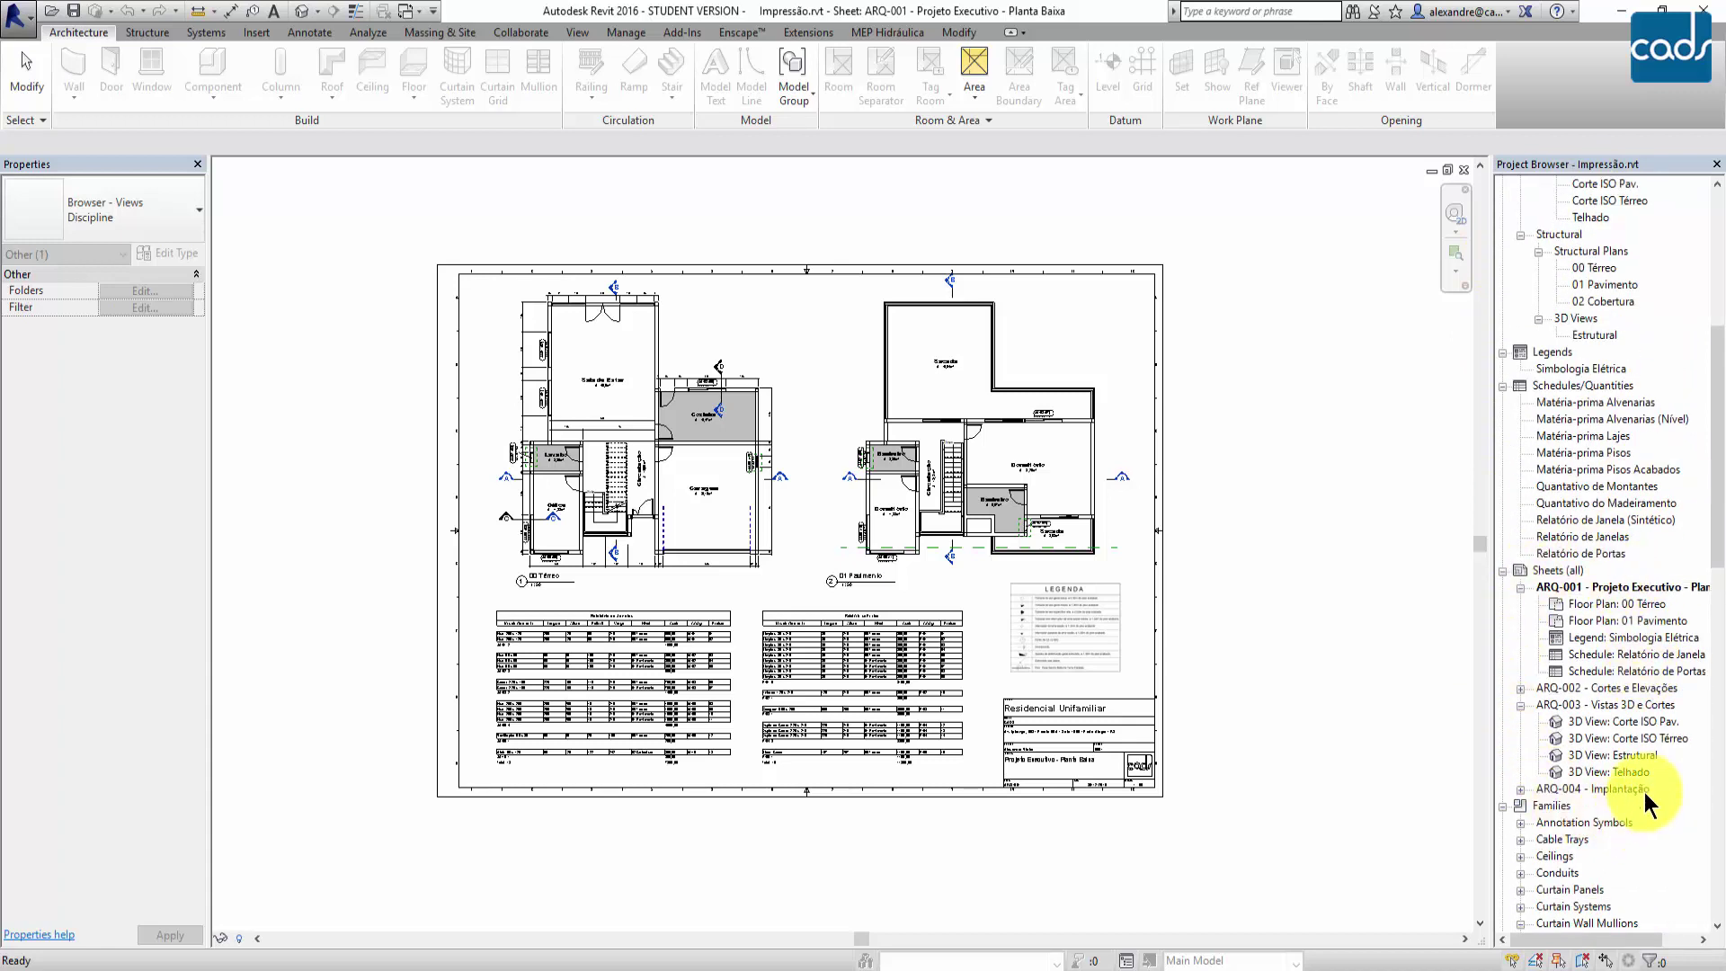
click(1354, 544)
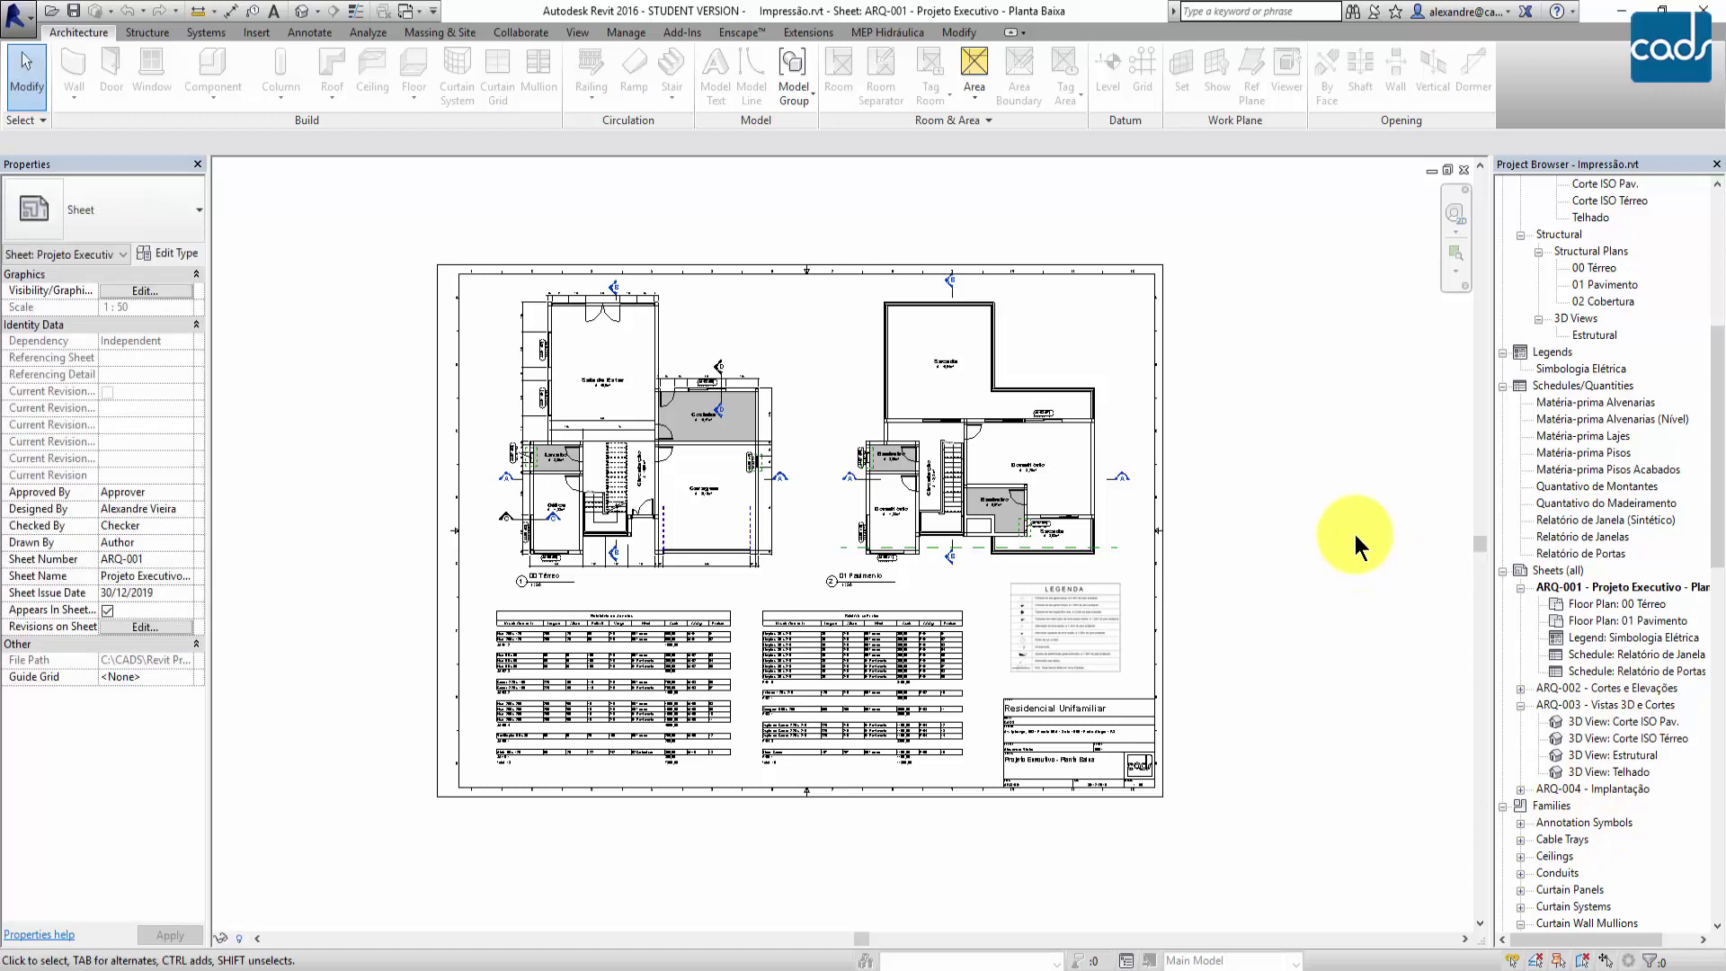
- Examine the floor plans, schedules and legend on sheet ARQ-001 up close, including the 01 Pavimento bathroom
scroll(1356, 535, up, 6)
scroll(1359, 532, down, 5)
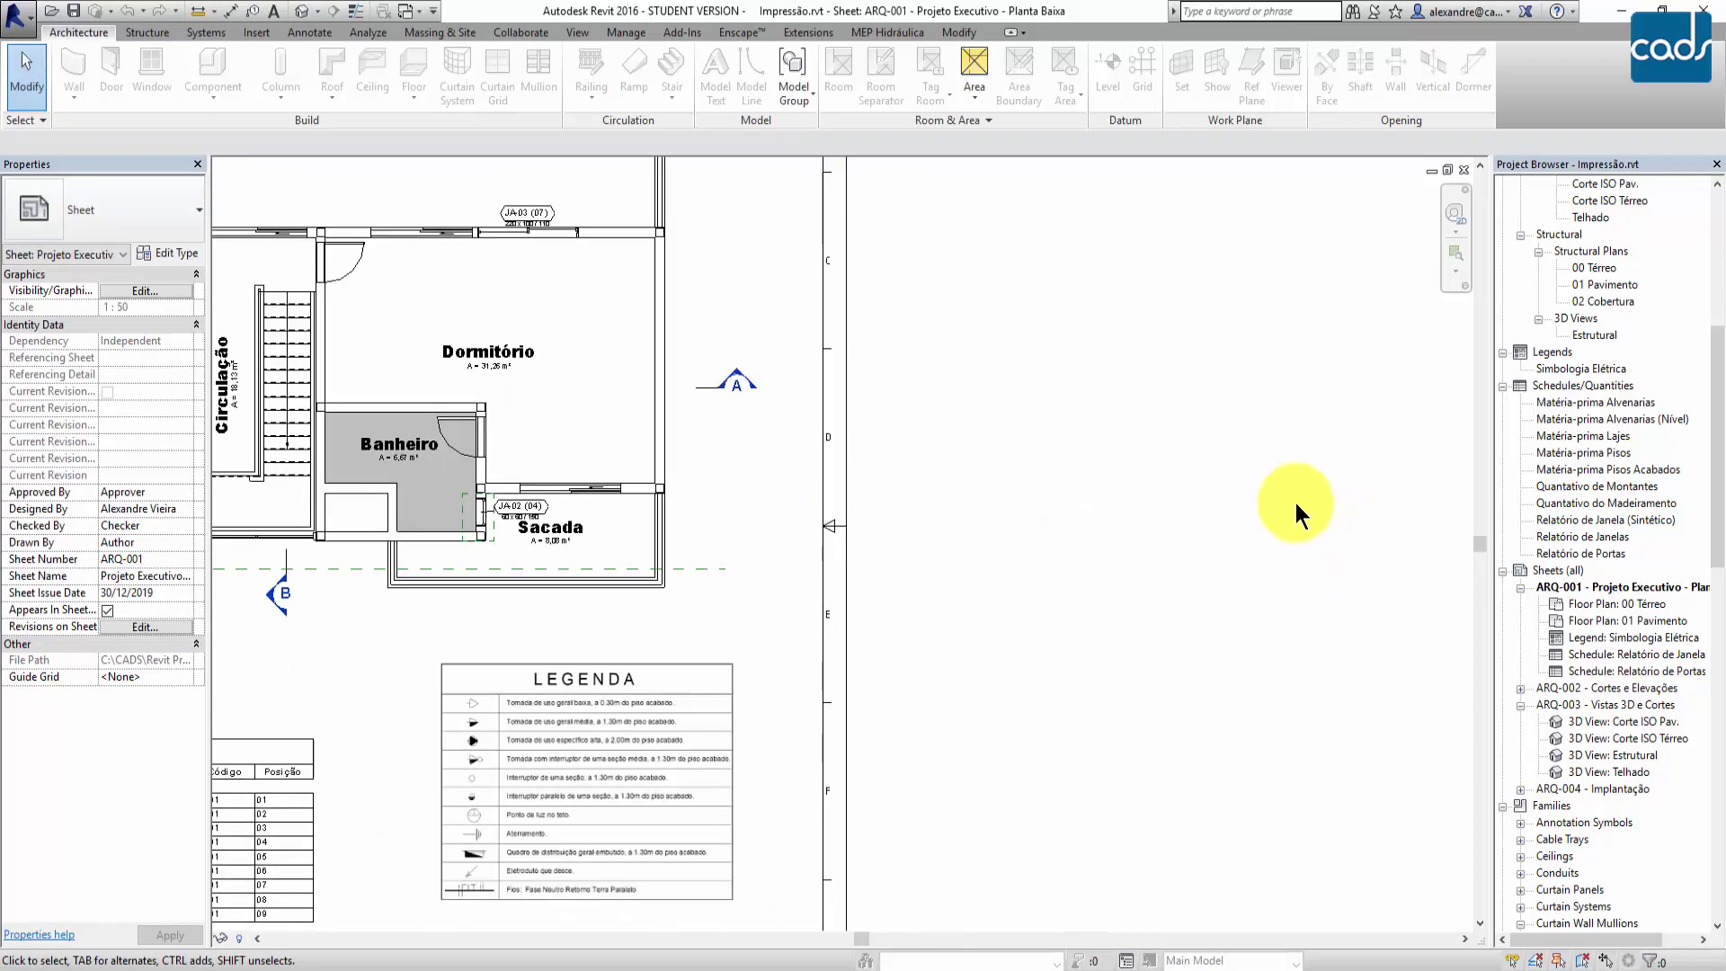
scroll(1276, 492, down, 3)
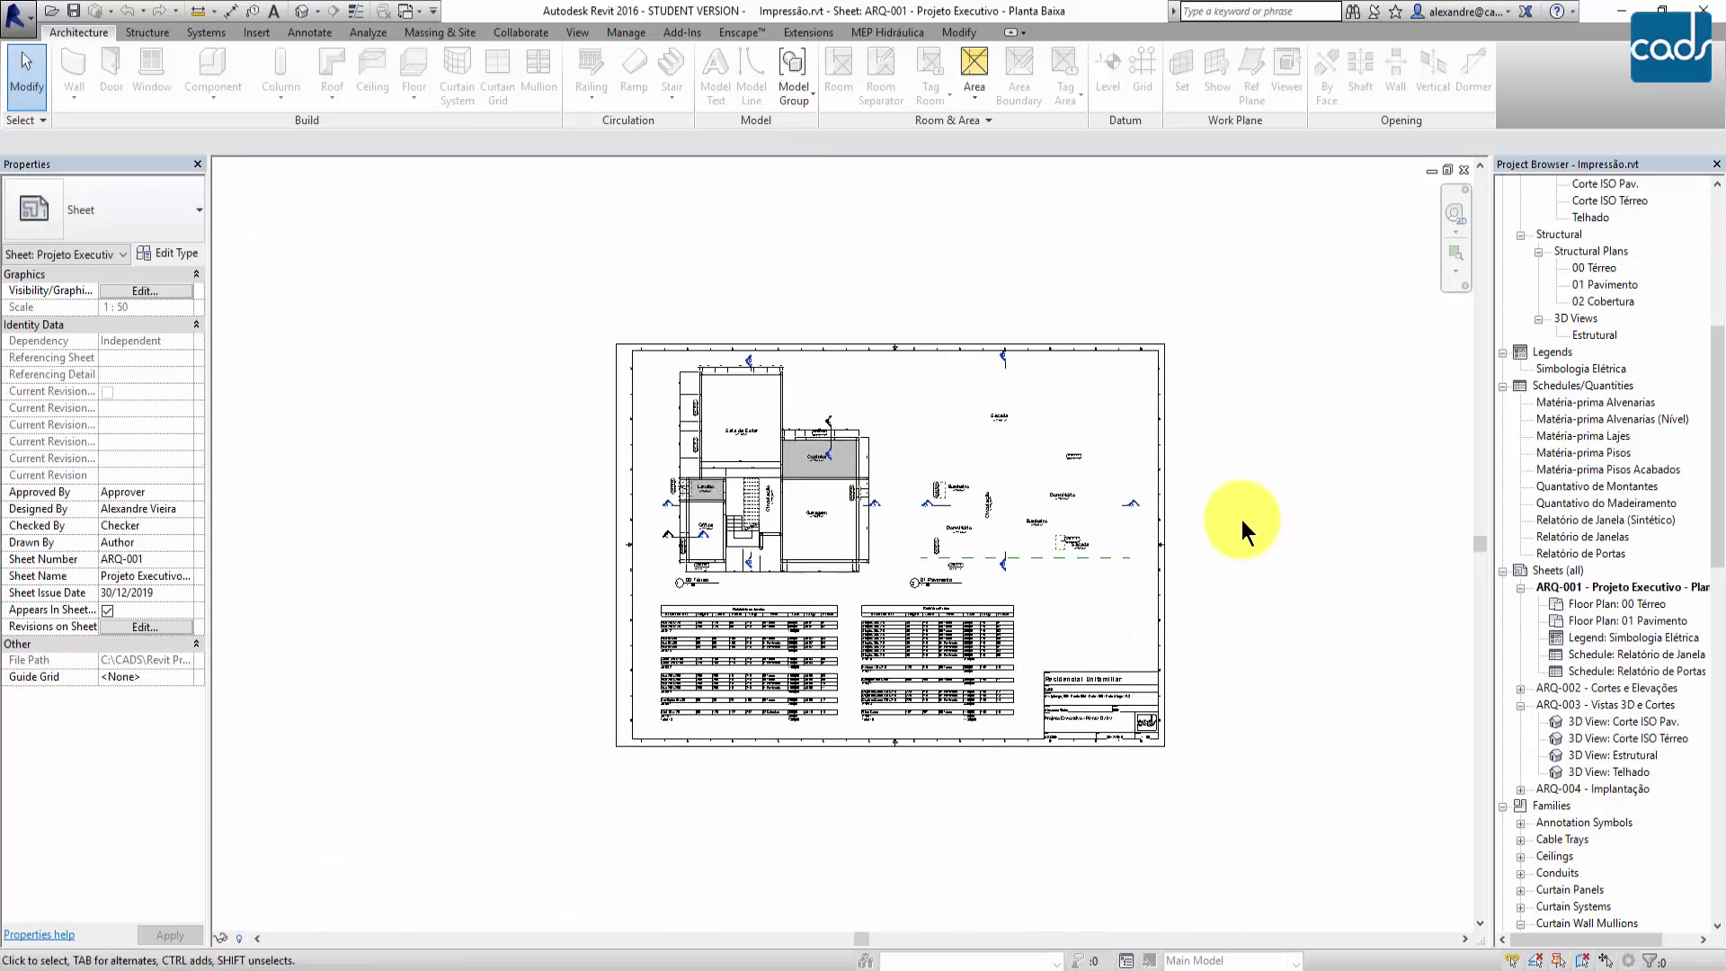
scroll(1211, 514, up, 1)
middle_drag(1214, 515, 1296, 509)
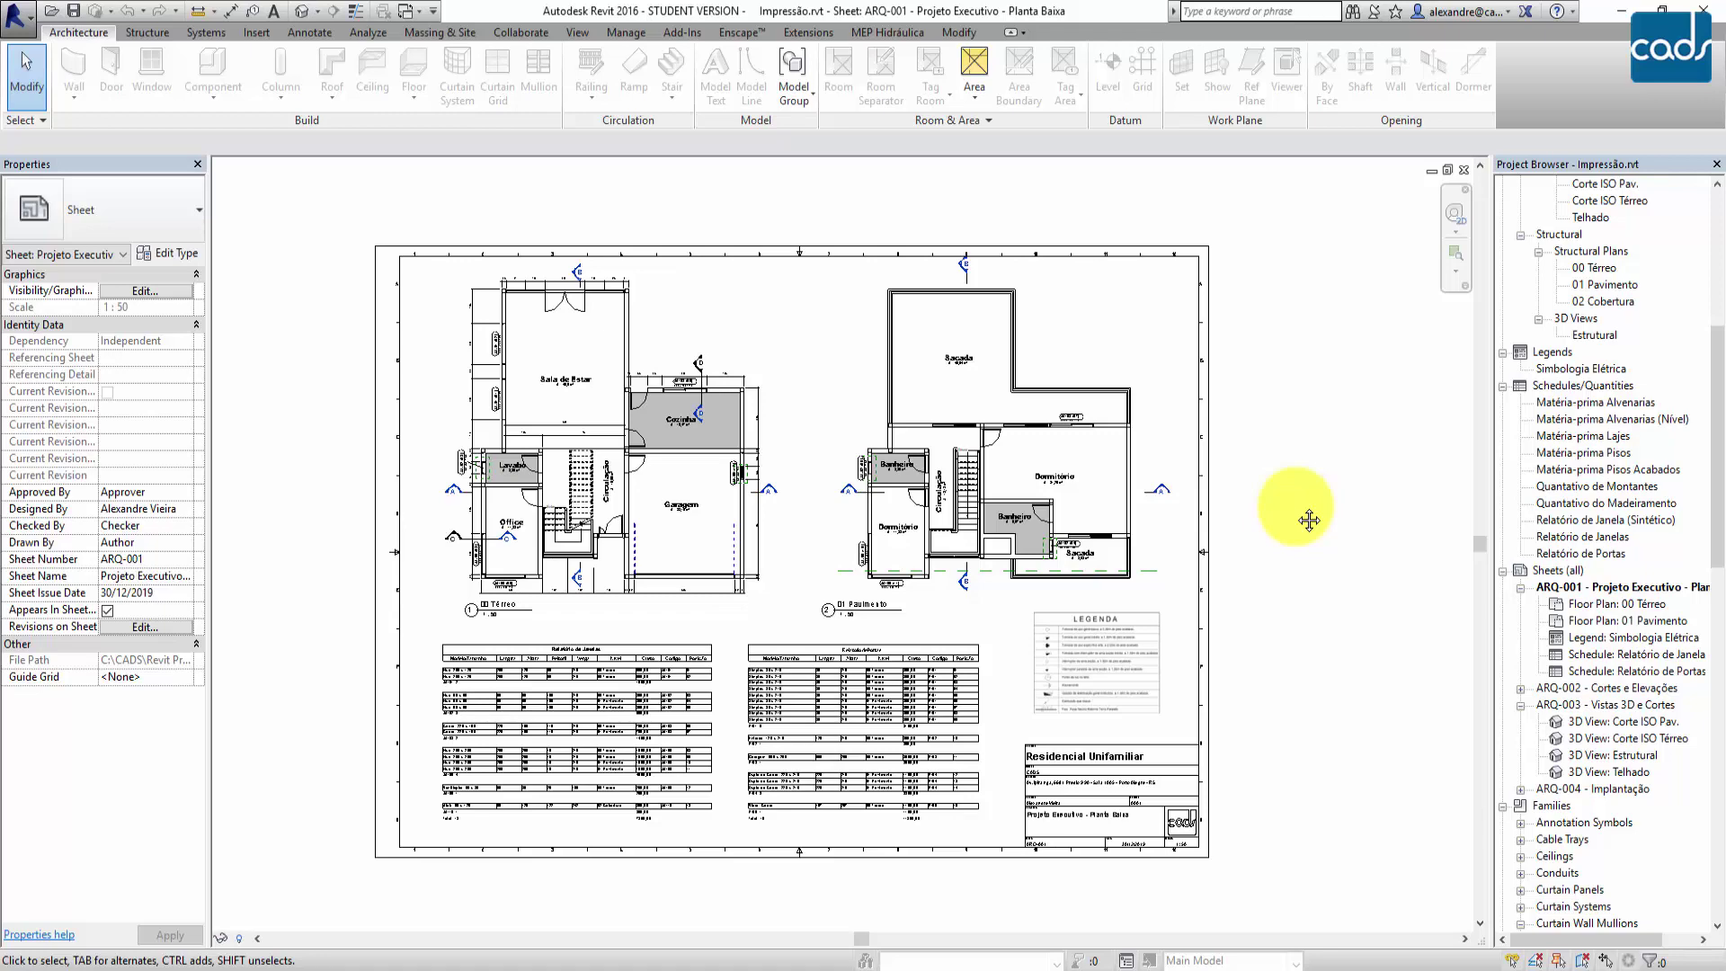
scroll(1006, 455, up, 4)
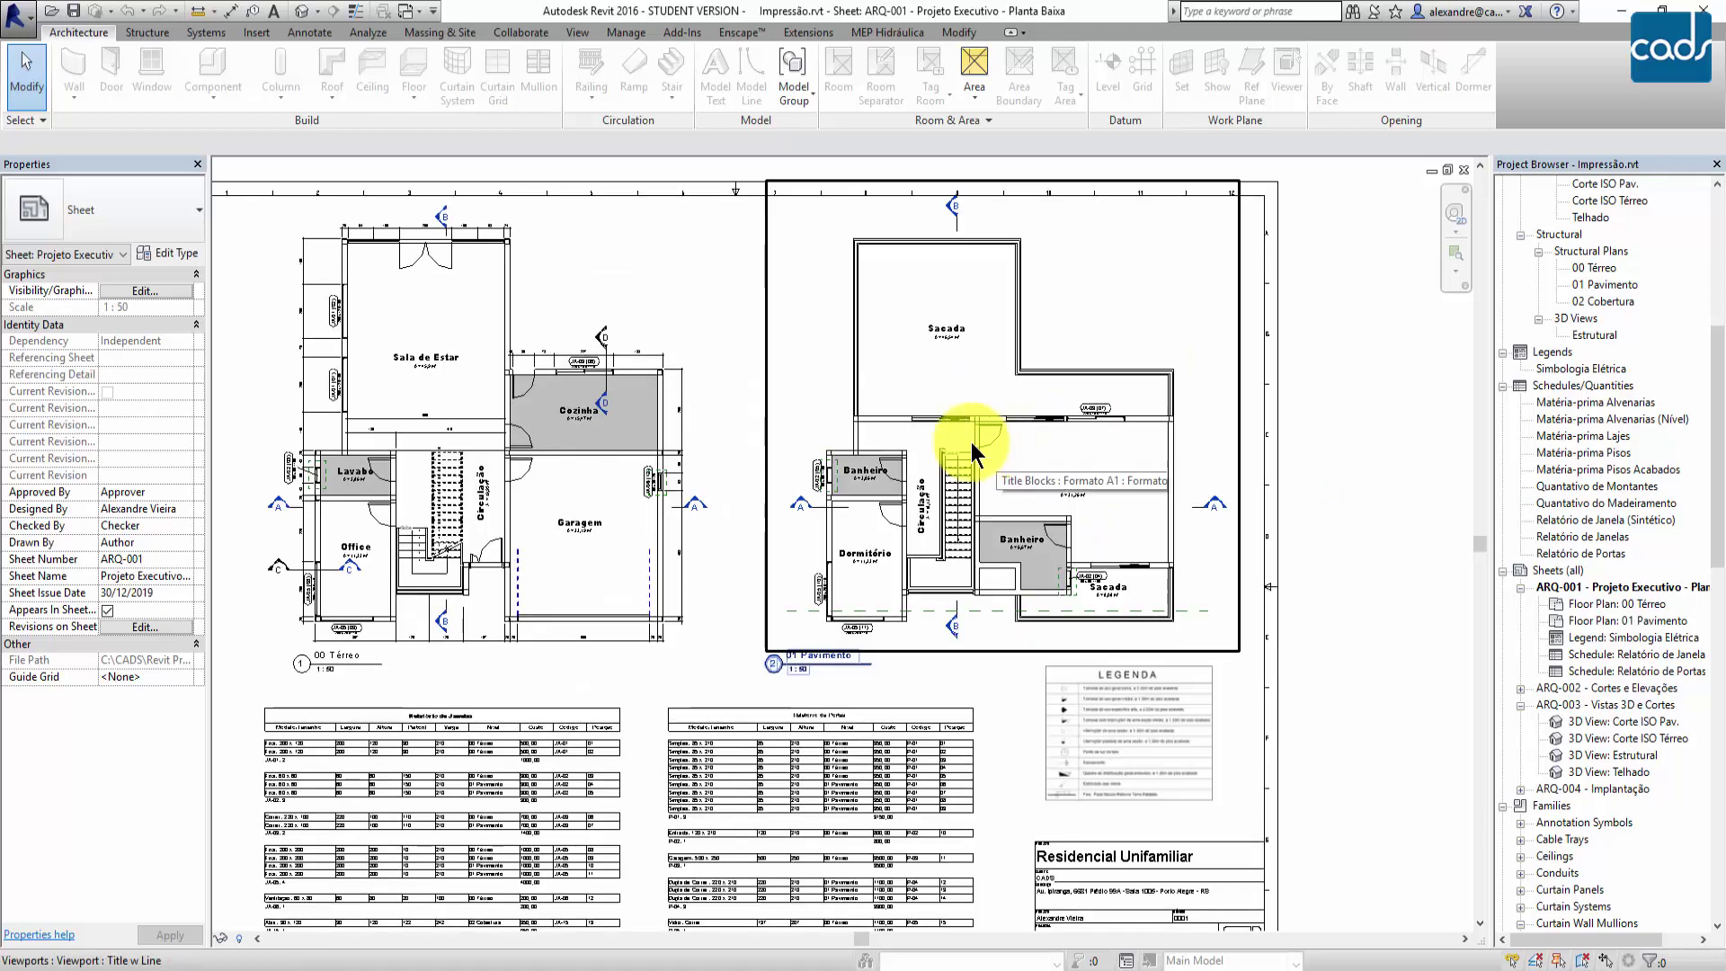
scroll(802, 444, up, 7)
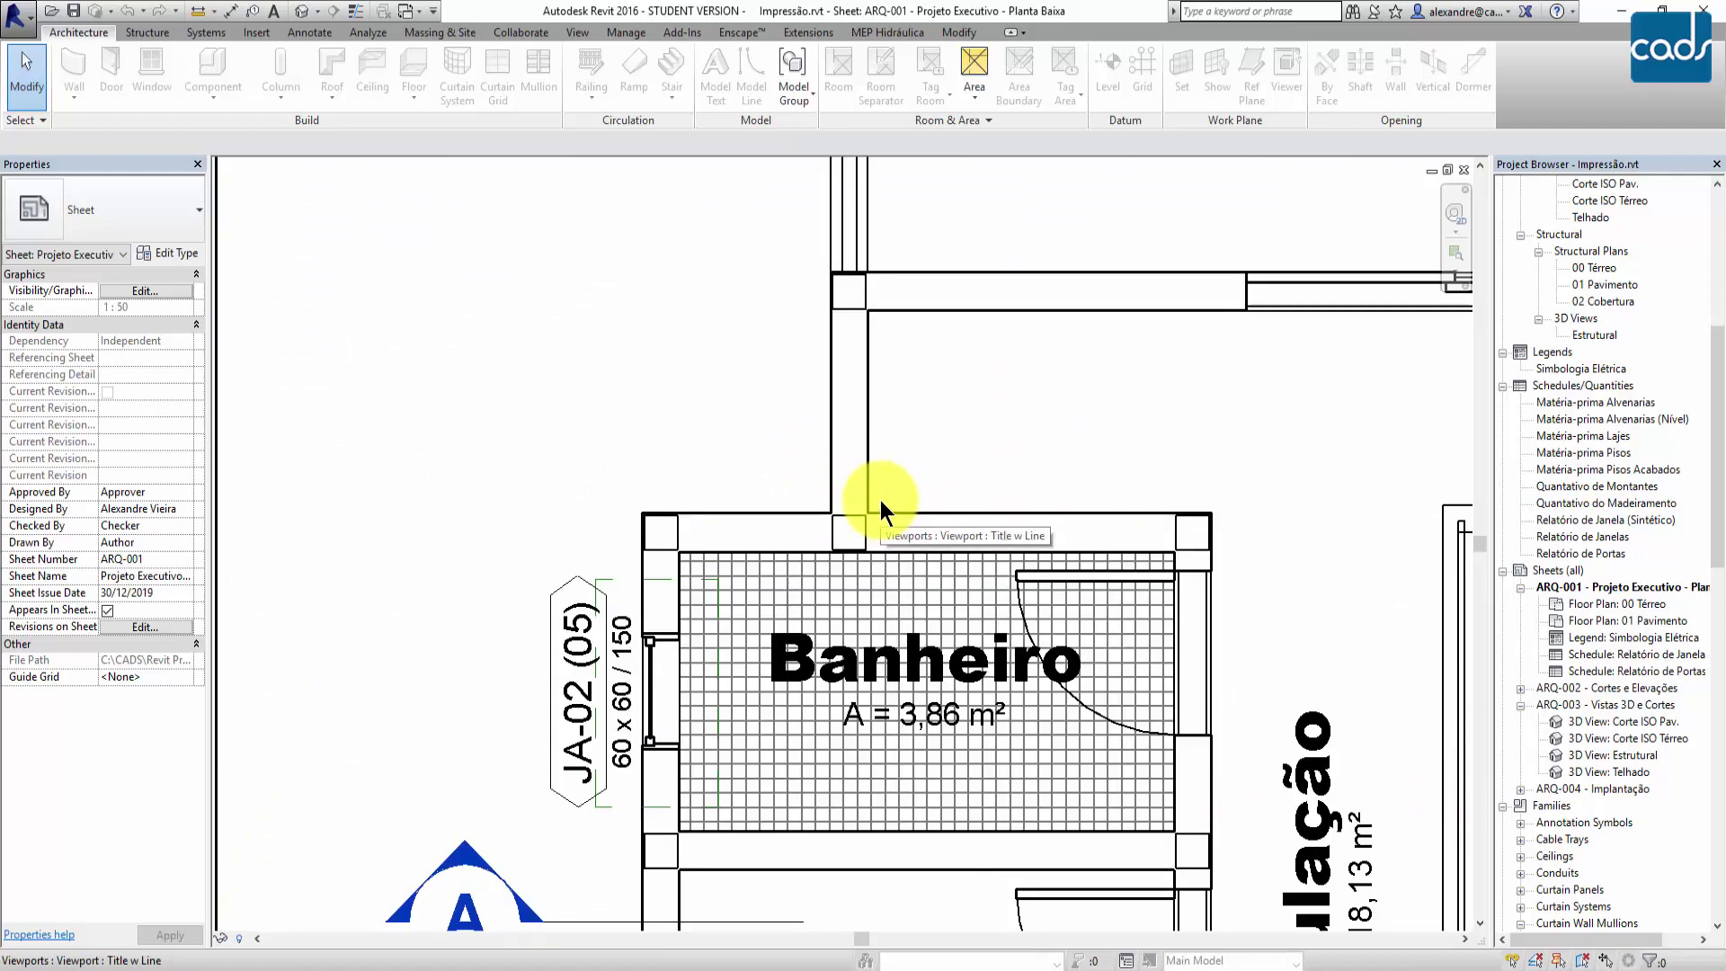
scroll(881, 509, down, 8)
scroll(881, 505, down, 3)
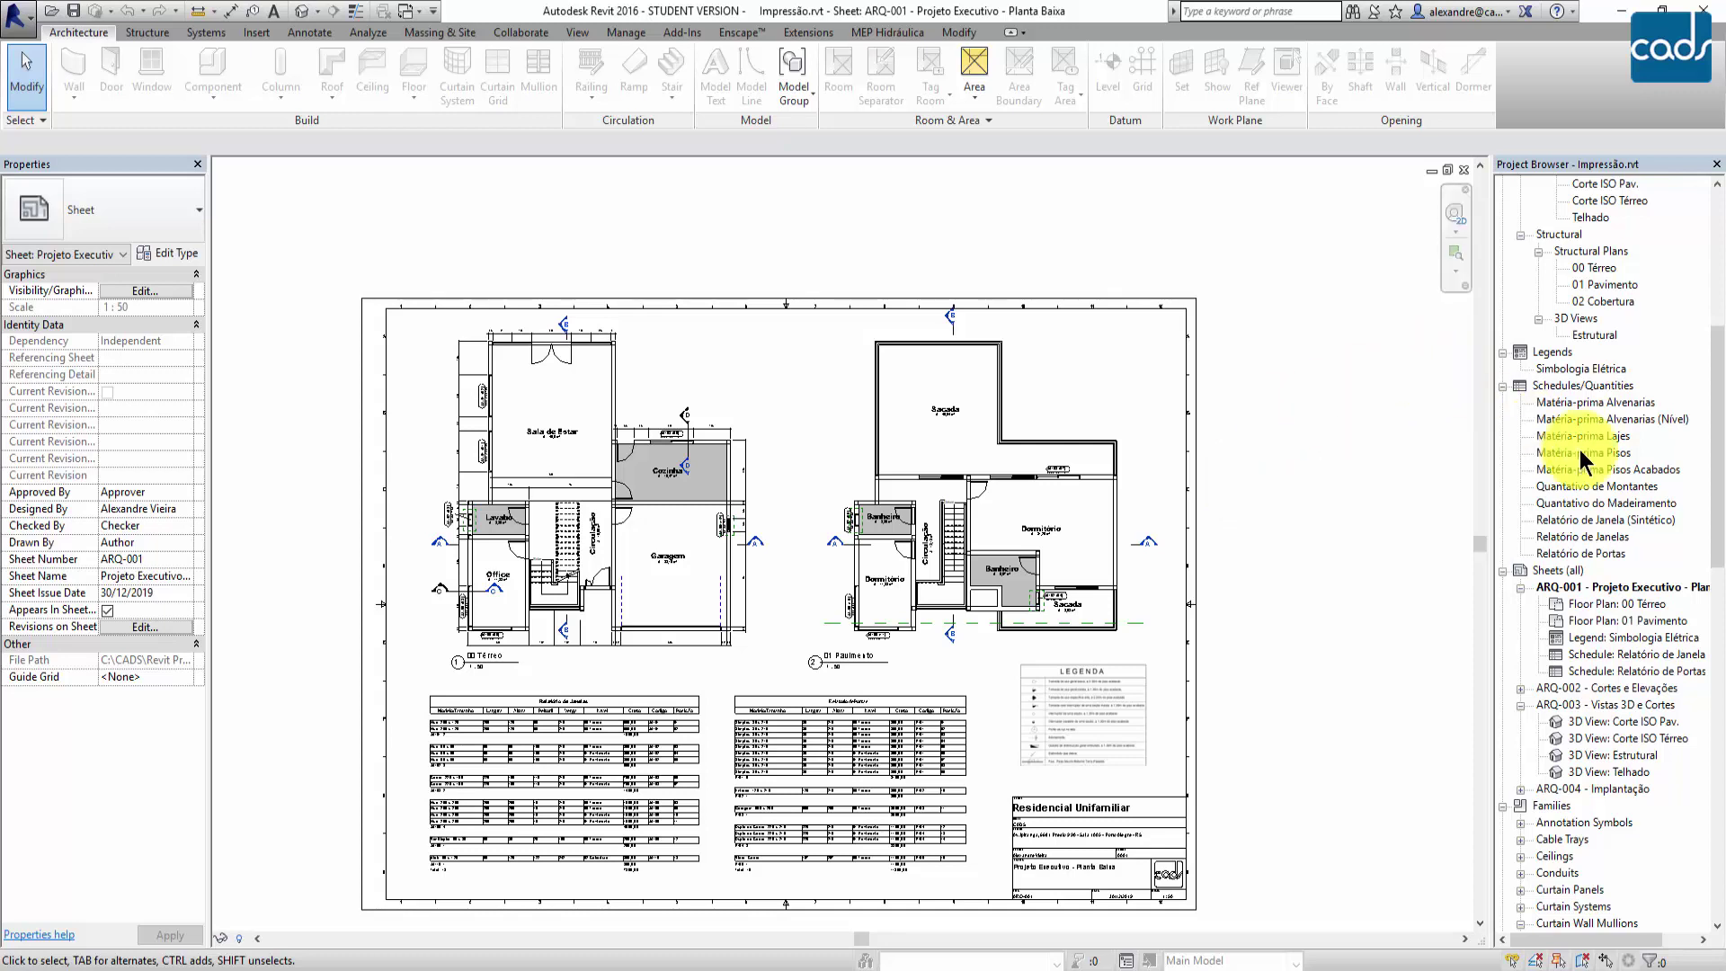
- Review the 00 Térreo floor plan and sheet ARQ-001 entries in the Project Browser, comparing individual views with the assembled sheet
scroll(1522, 424, up, 2)
drag(1719, 470, 1710, 347)
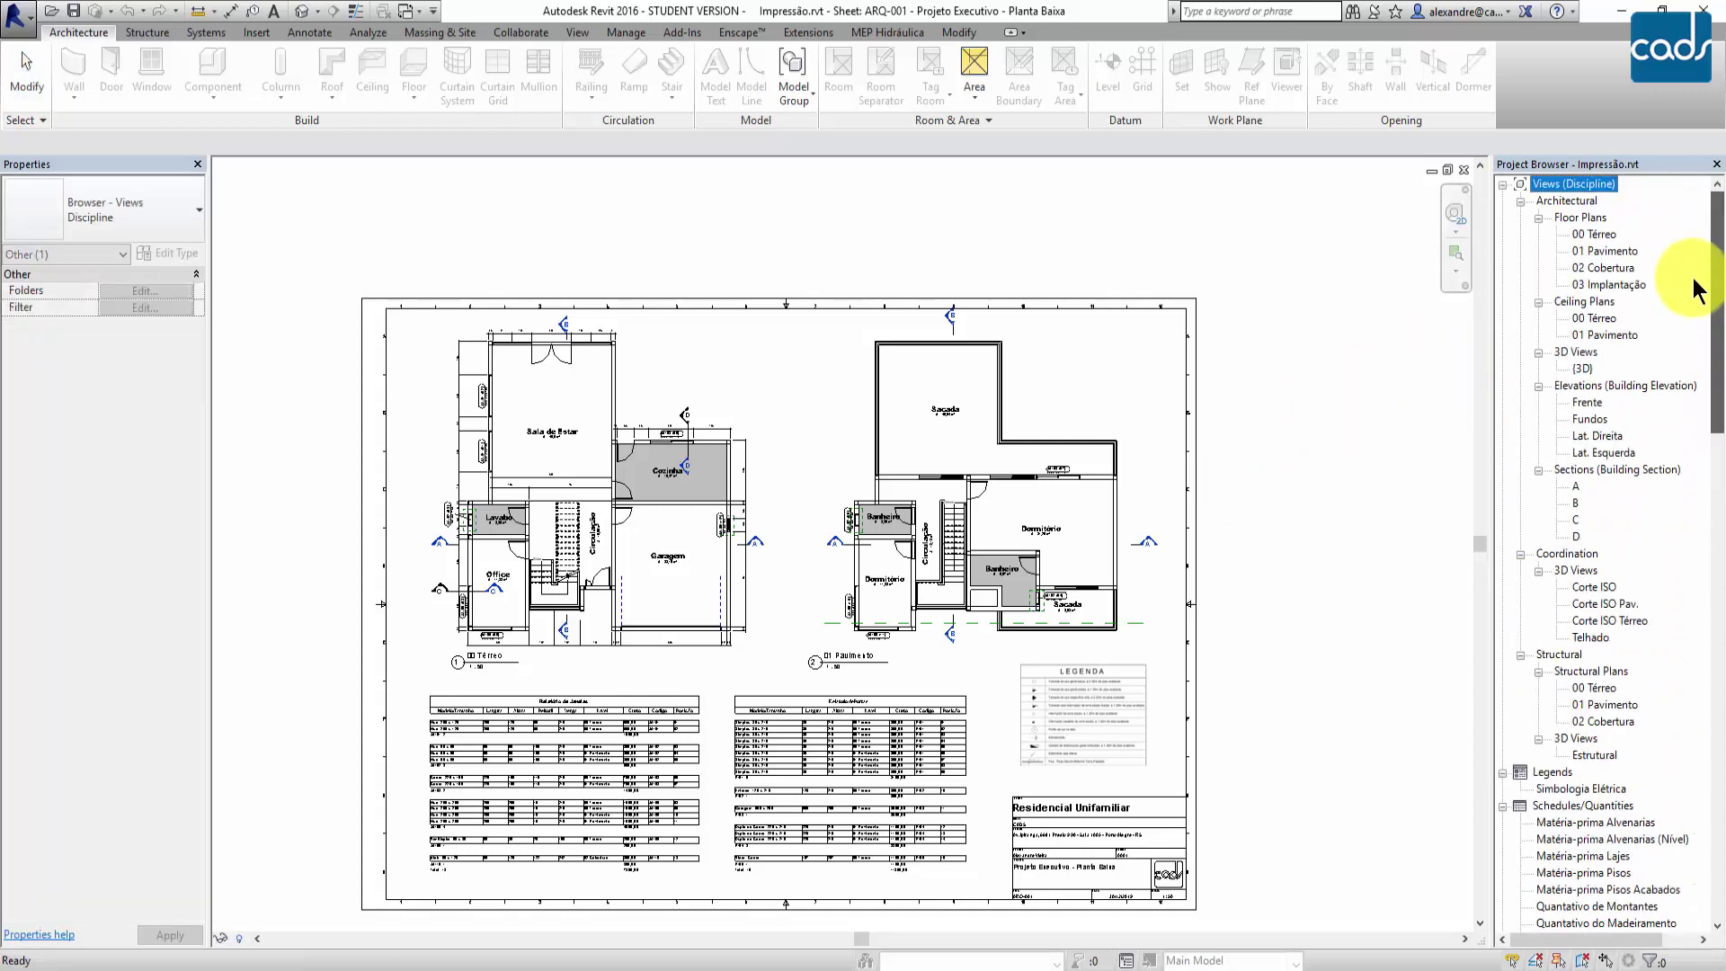
click(1590, 230)
scroll(1593, 358, down, 3)
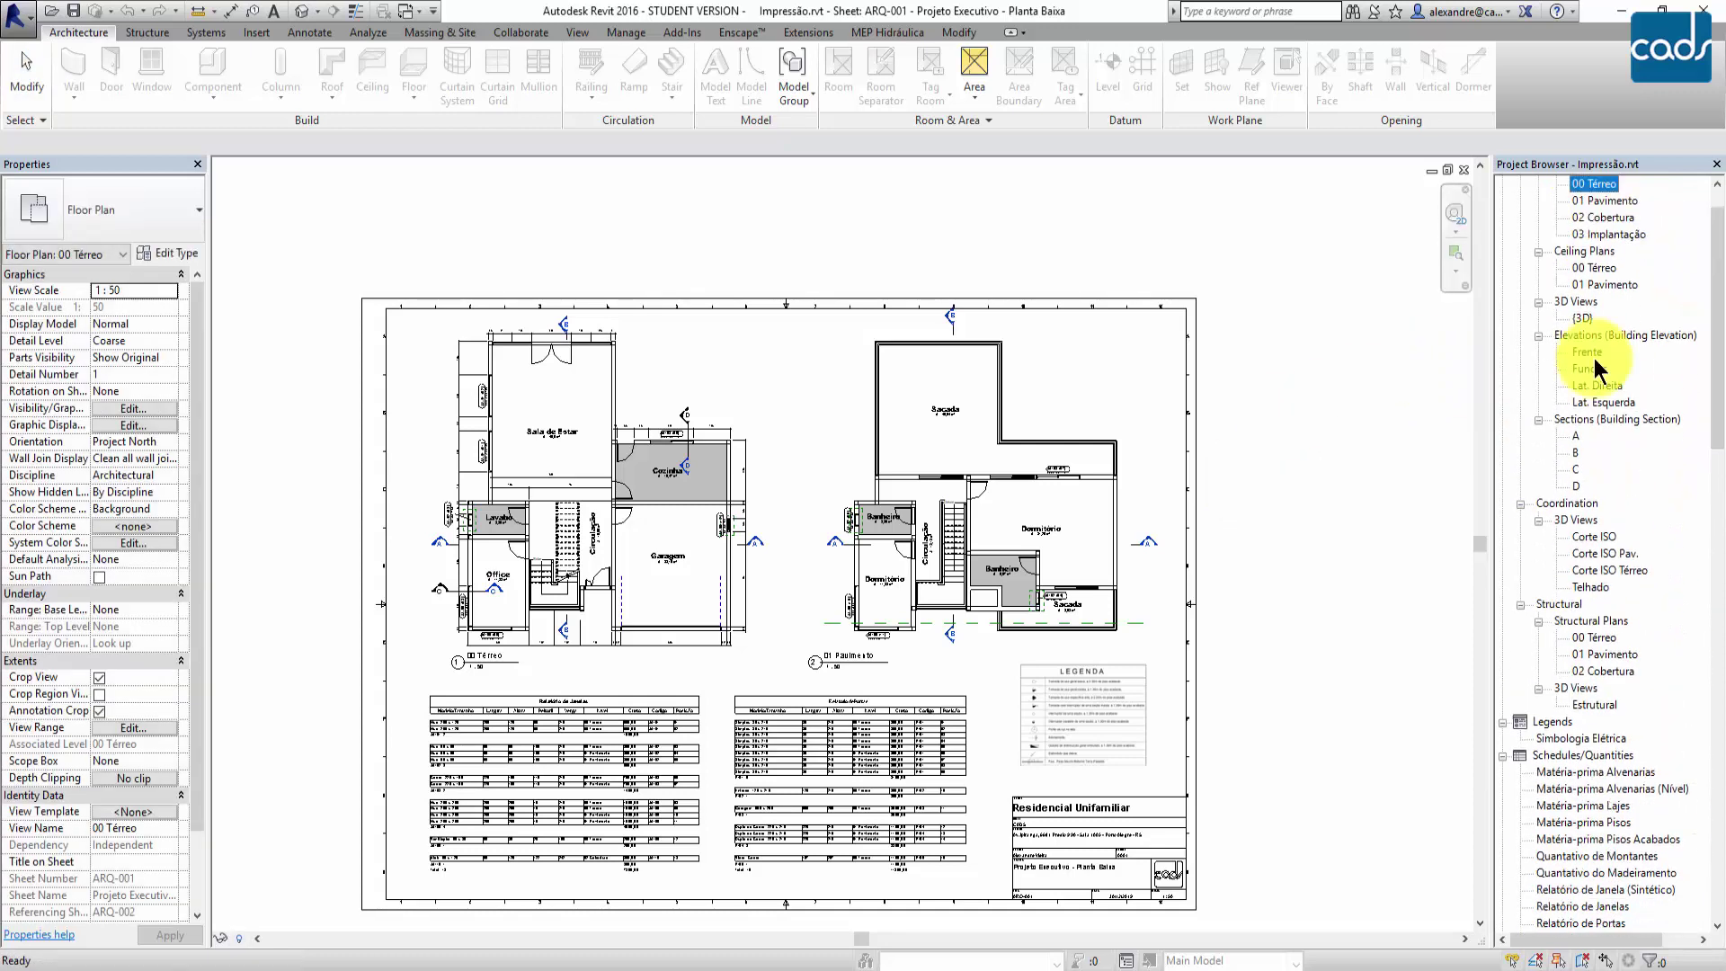
scroll(1591, 364, down, 5)
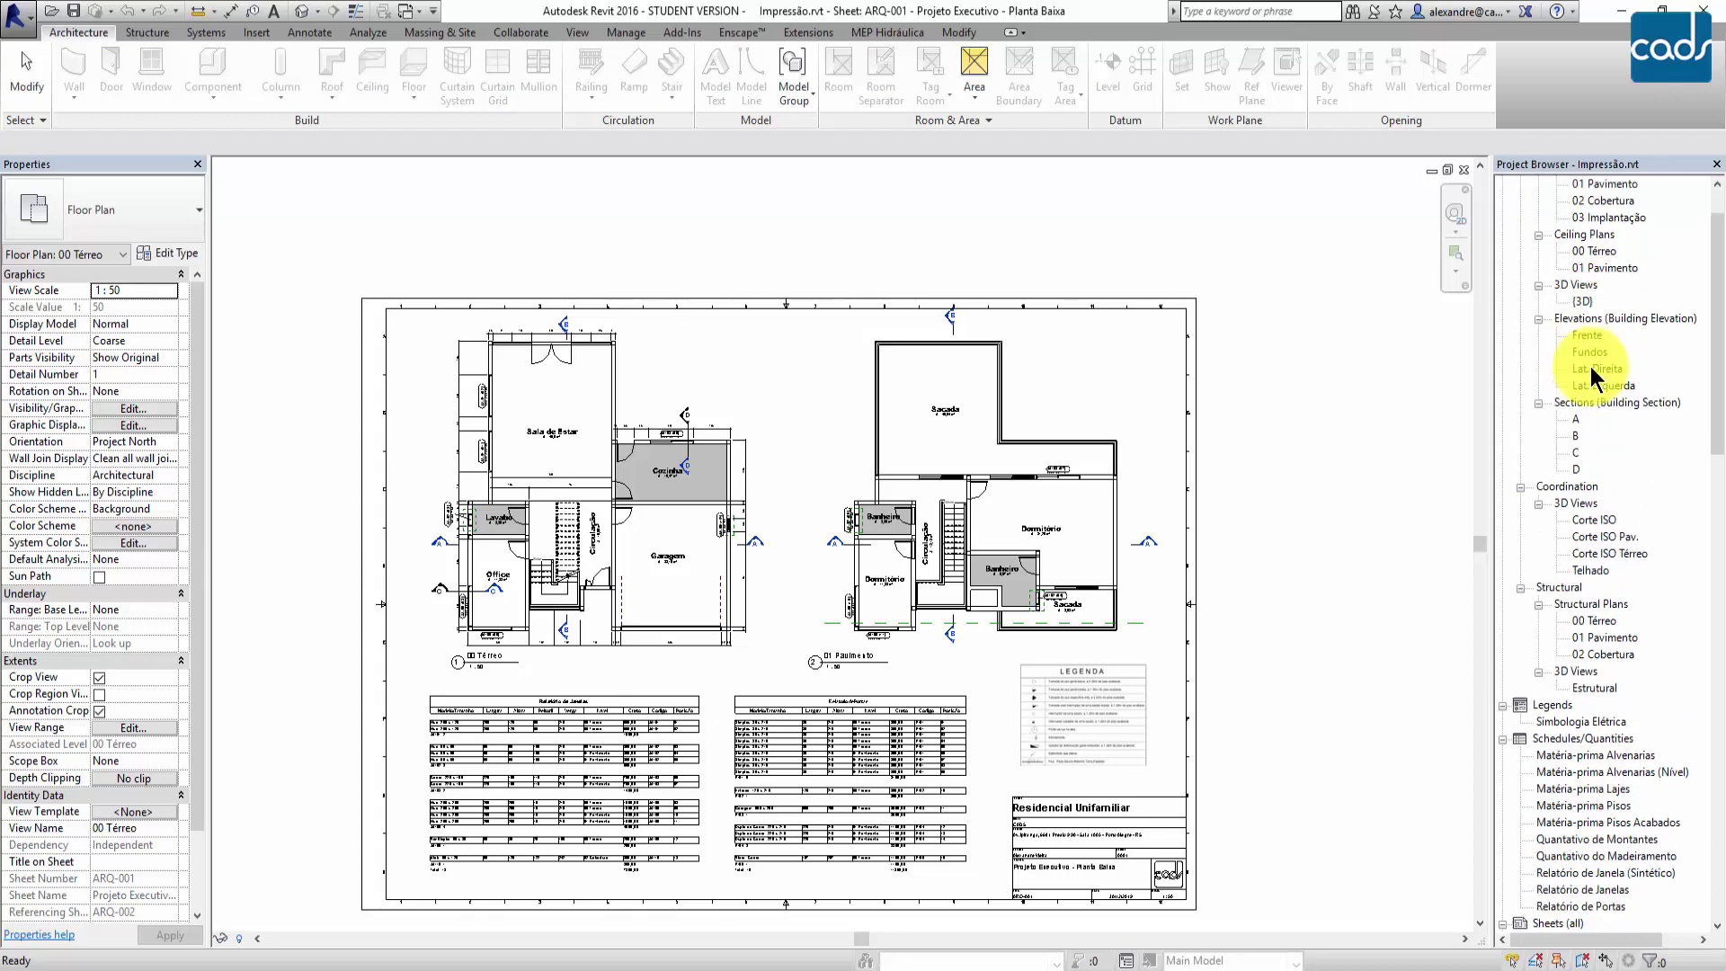
scroll(1591, 387, down, 5)
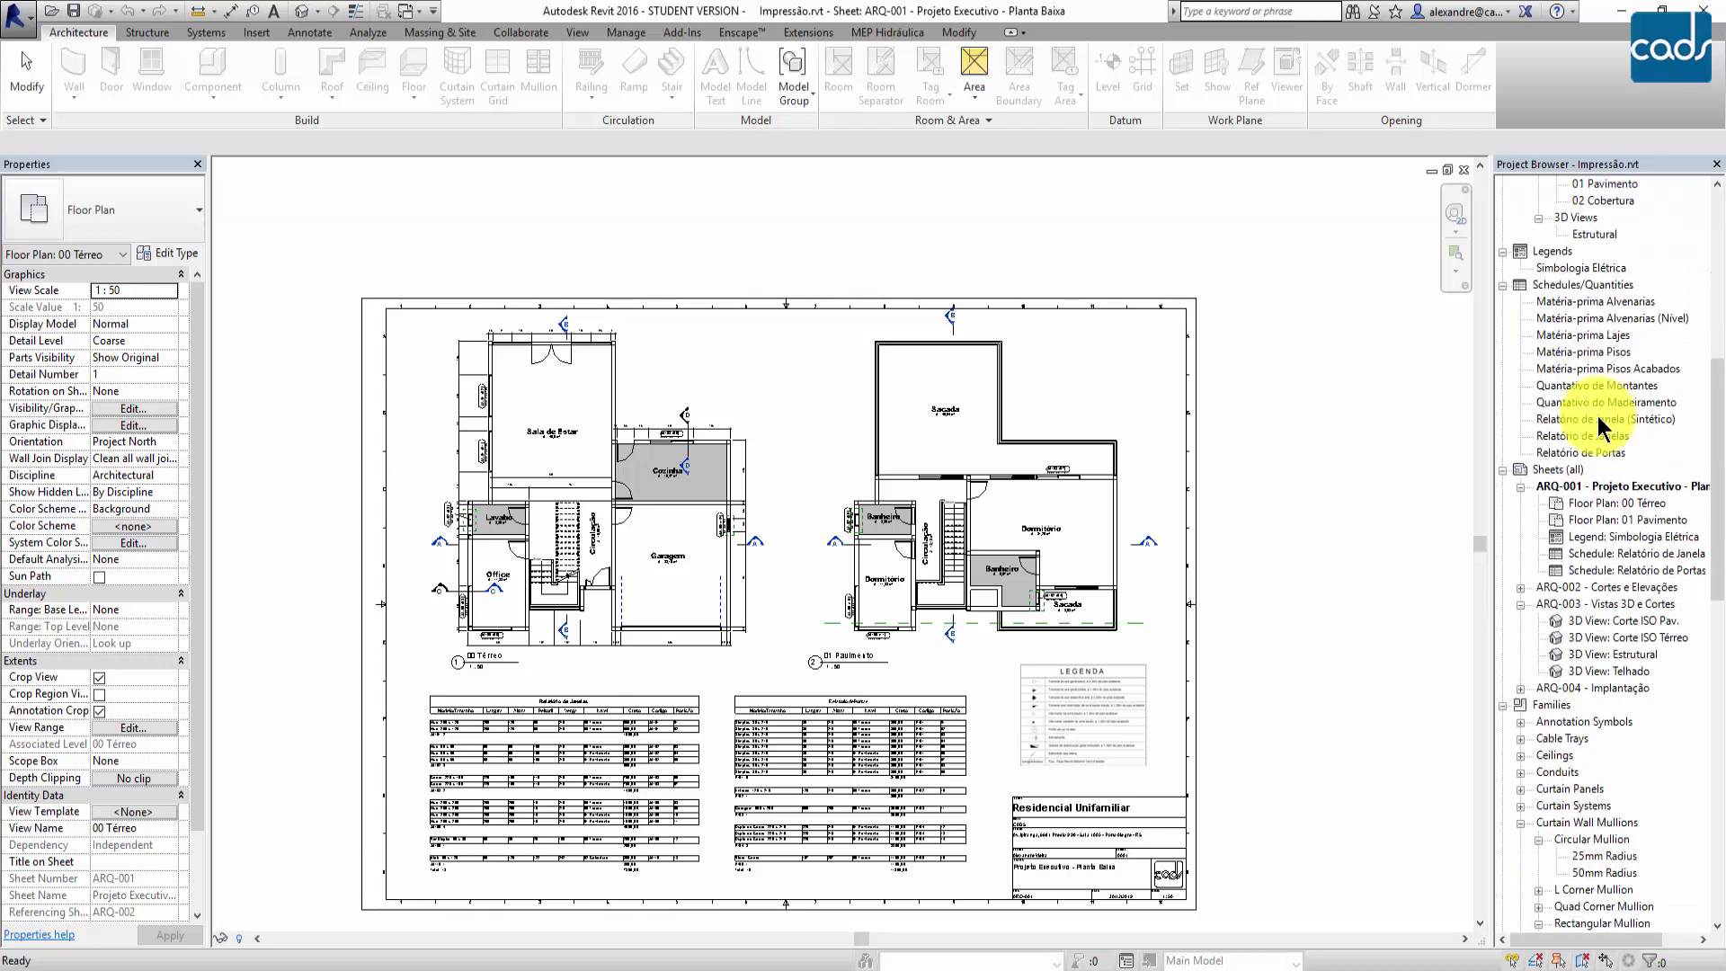
click(1600, 455)
scroll(1350, 449, up, 3)
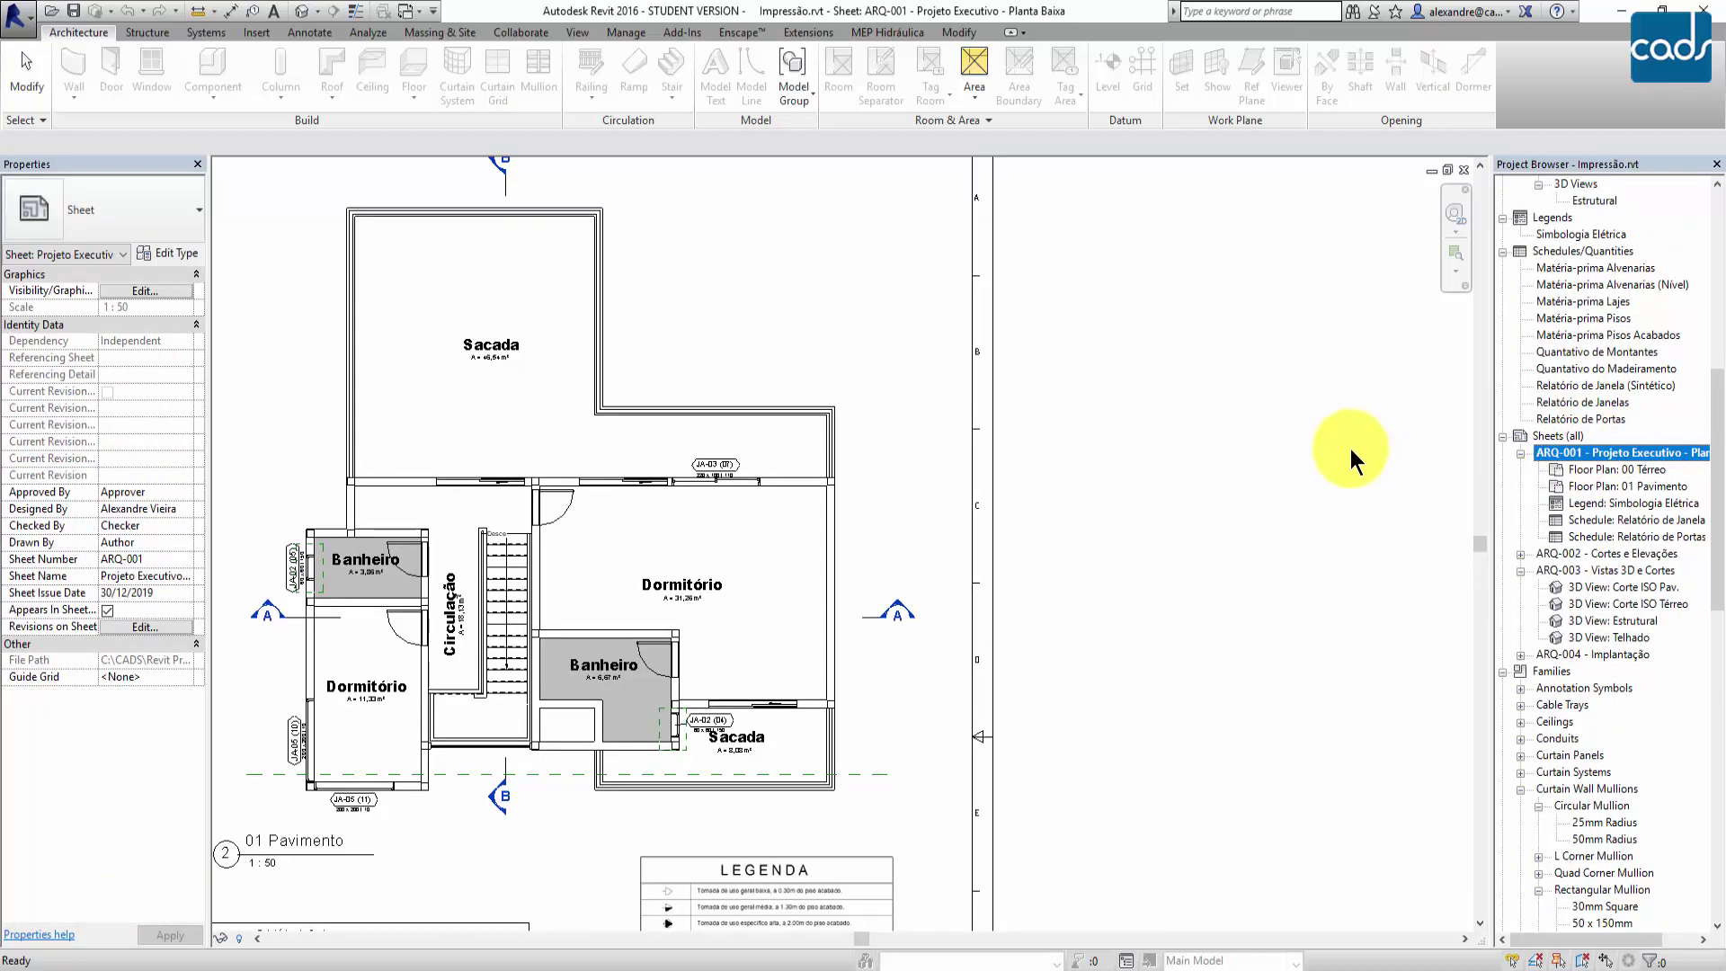
scroll(1350, 449, down, 4)
scroll(1589, 432, up, 9)
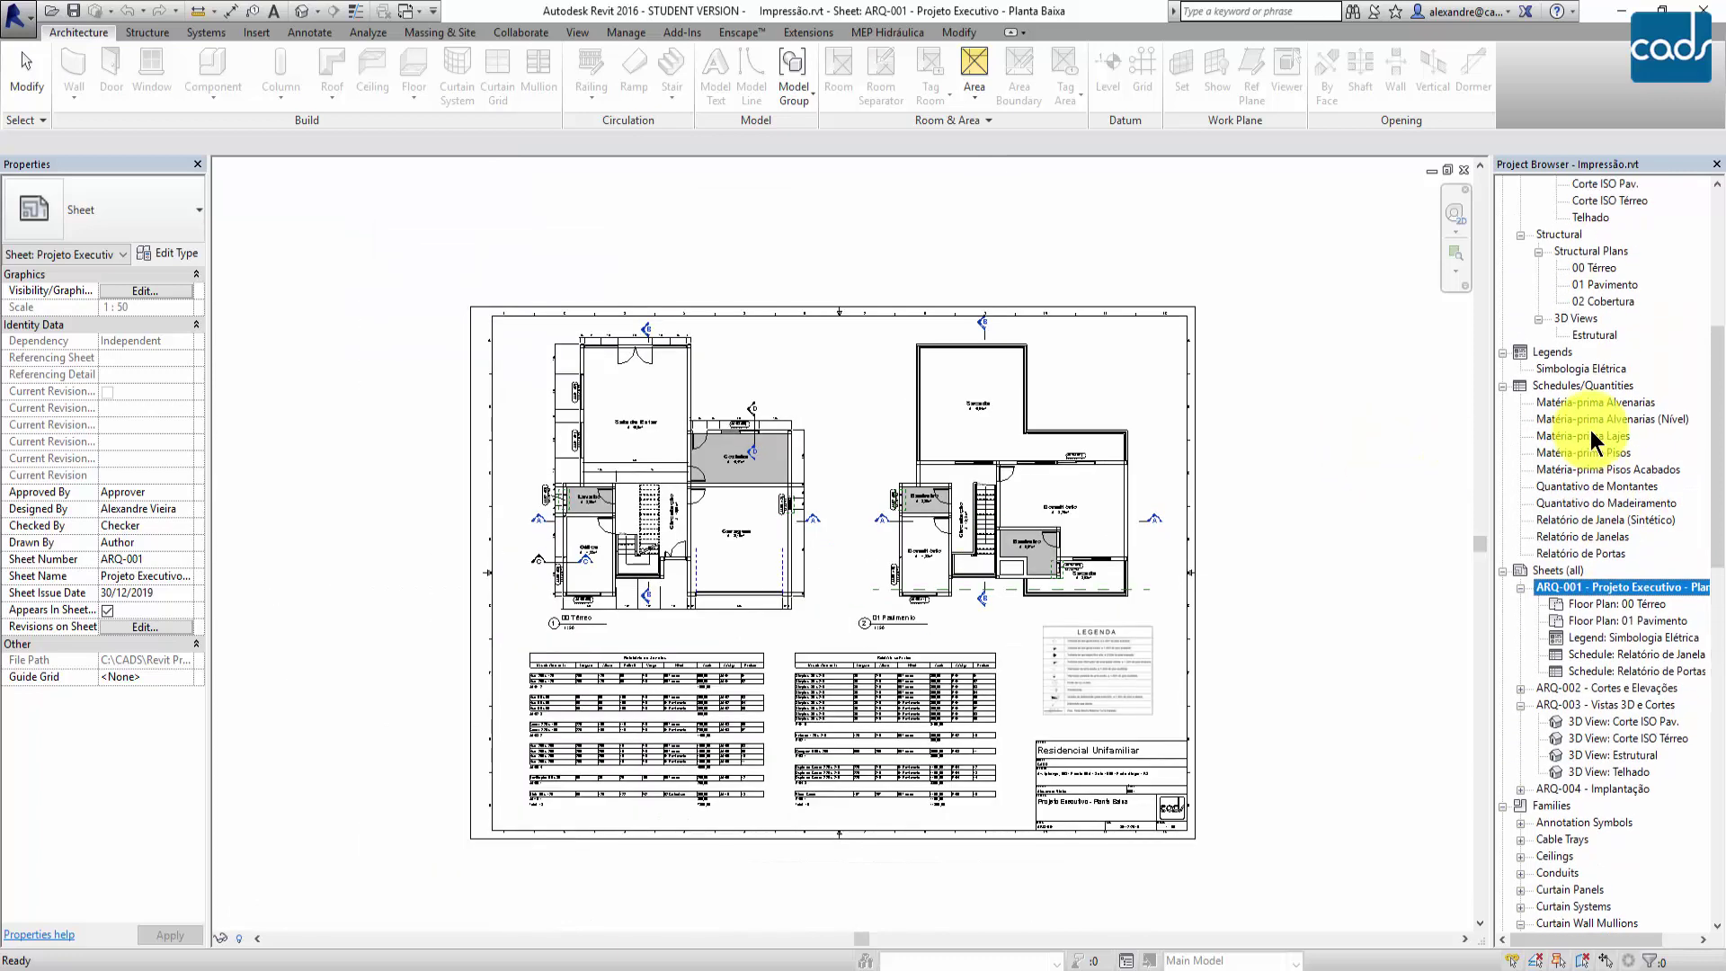
scroll(1588, 430, up, 4)
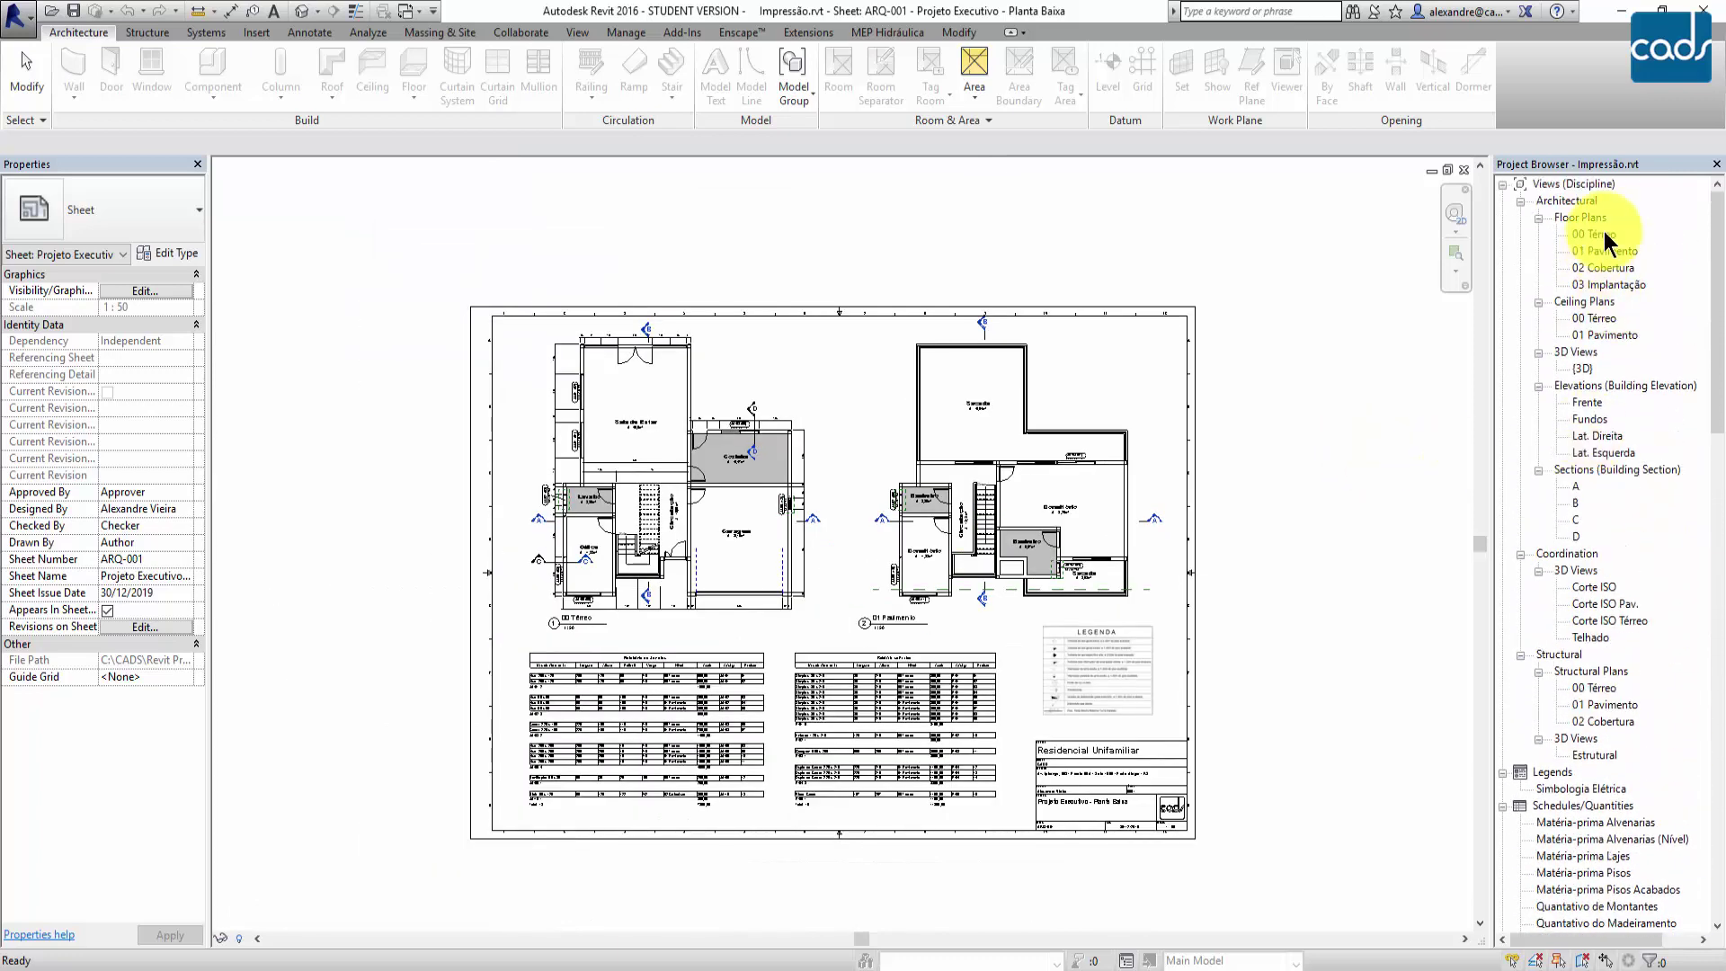
- Check the crop region width and height of the 00 Térreo viewport, leaving its size unedited and clearing the selection
click(706, 395)
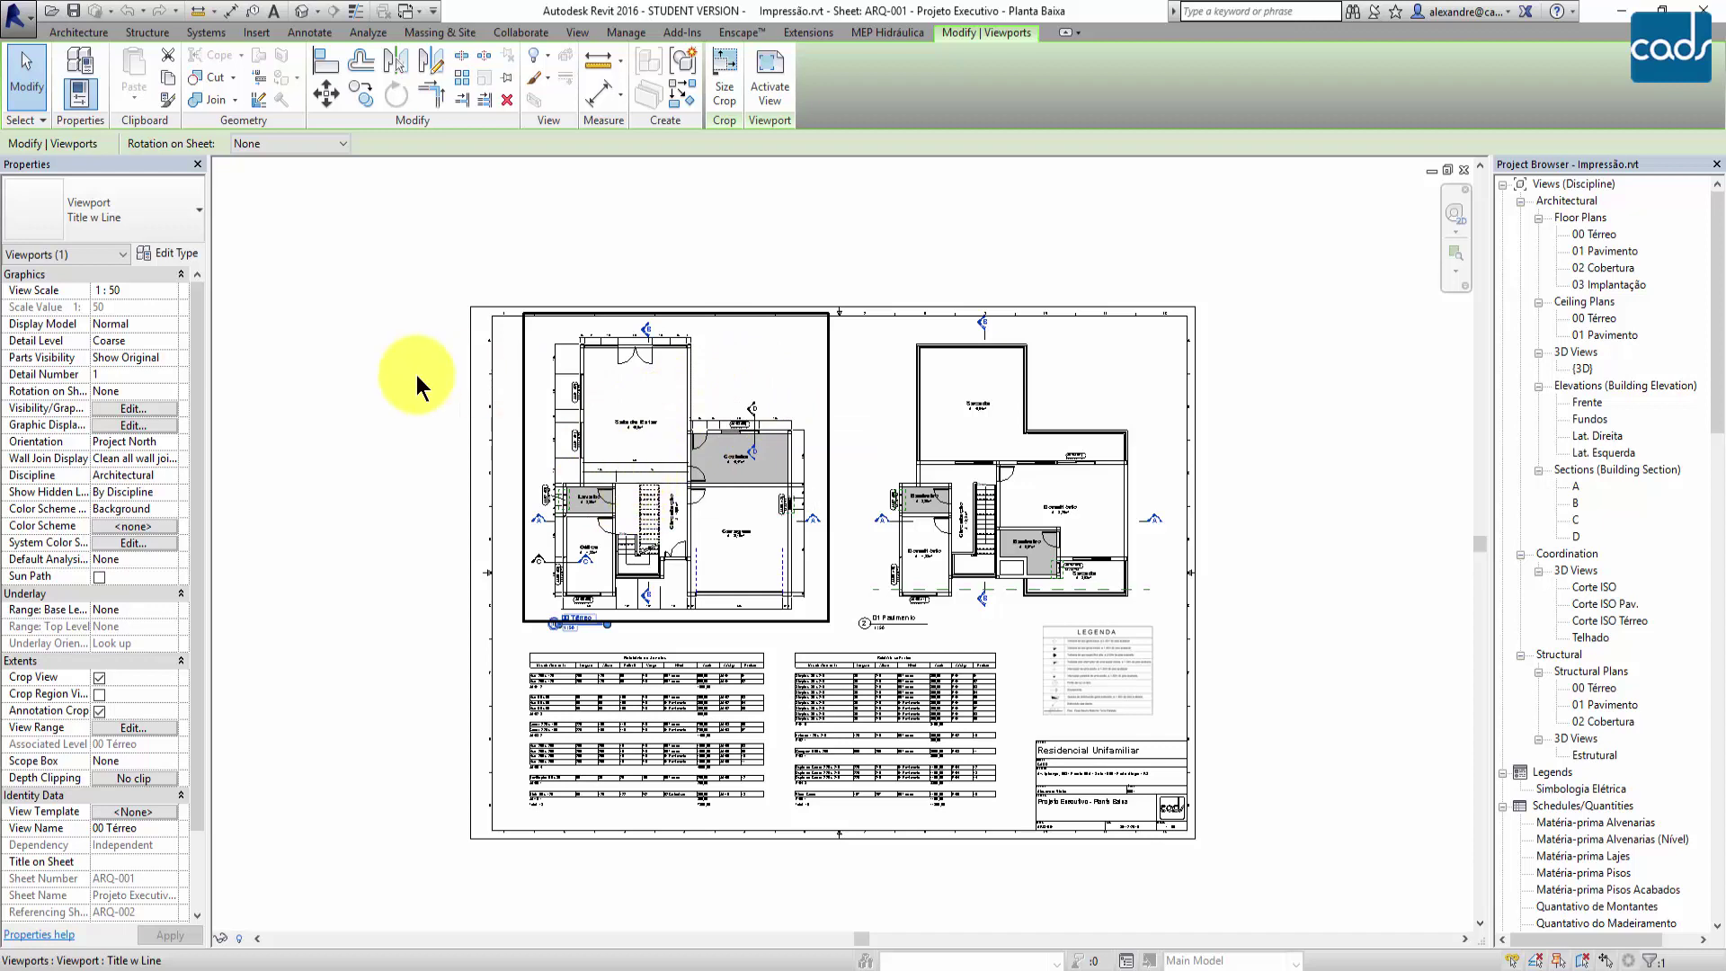
click(722, 84)
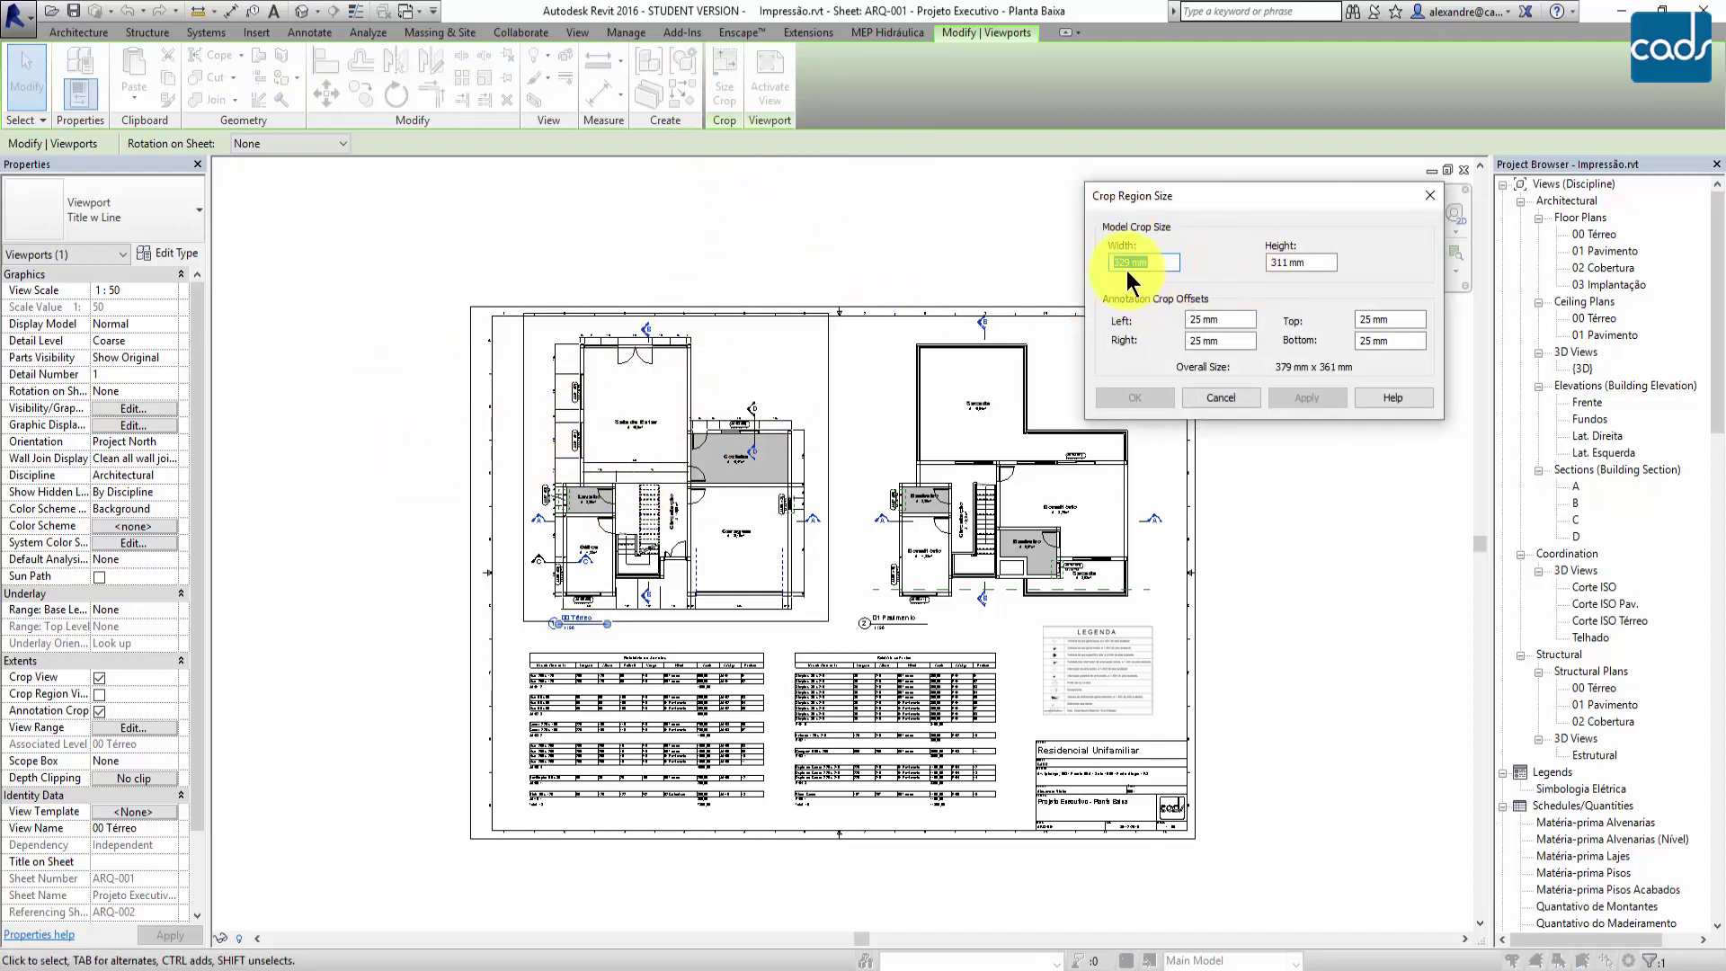
double_click(1122, 262)
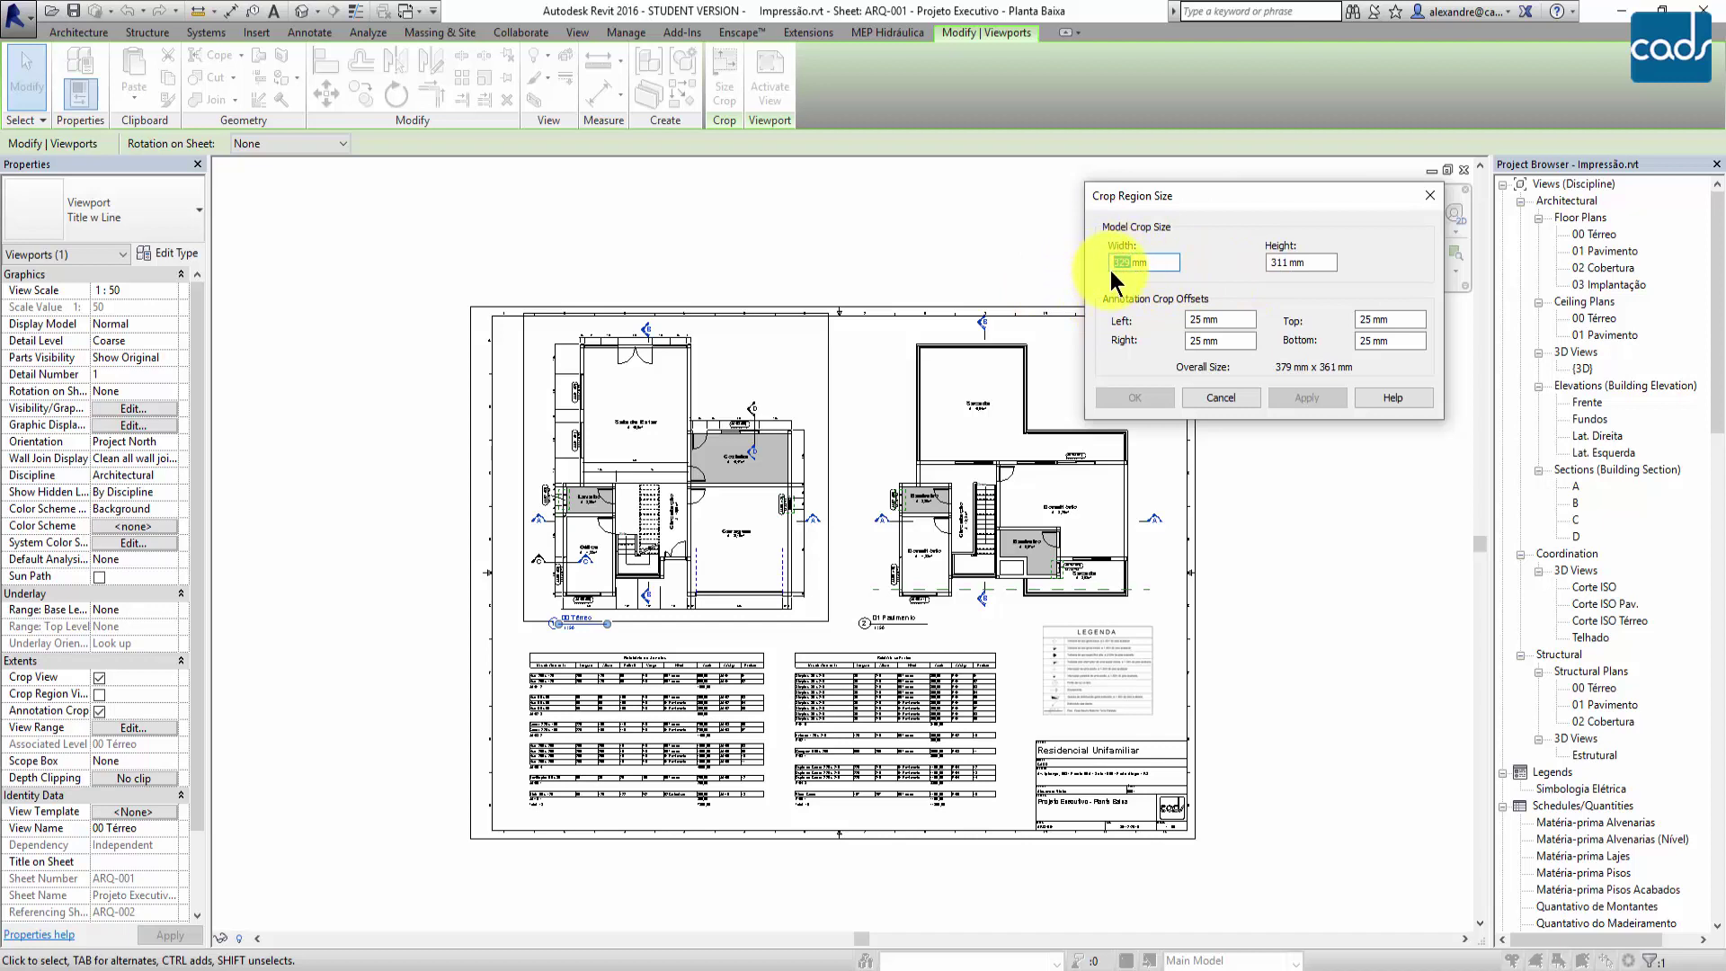
double_click(1283, 263)
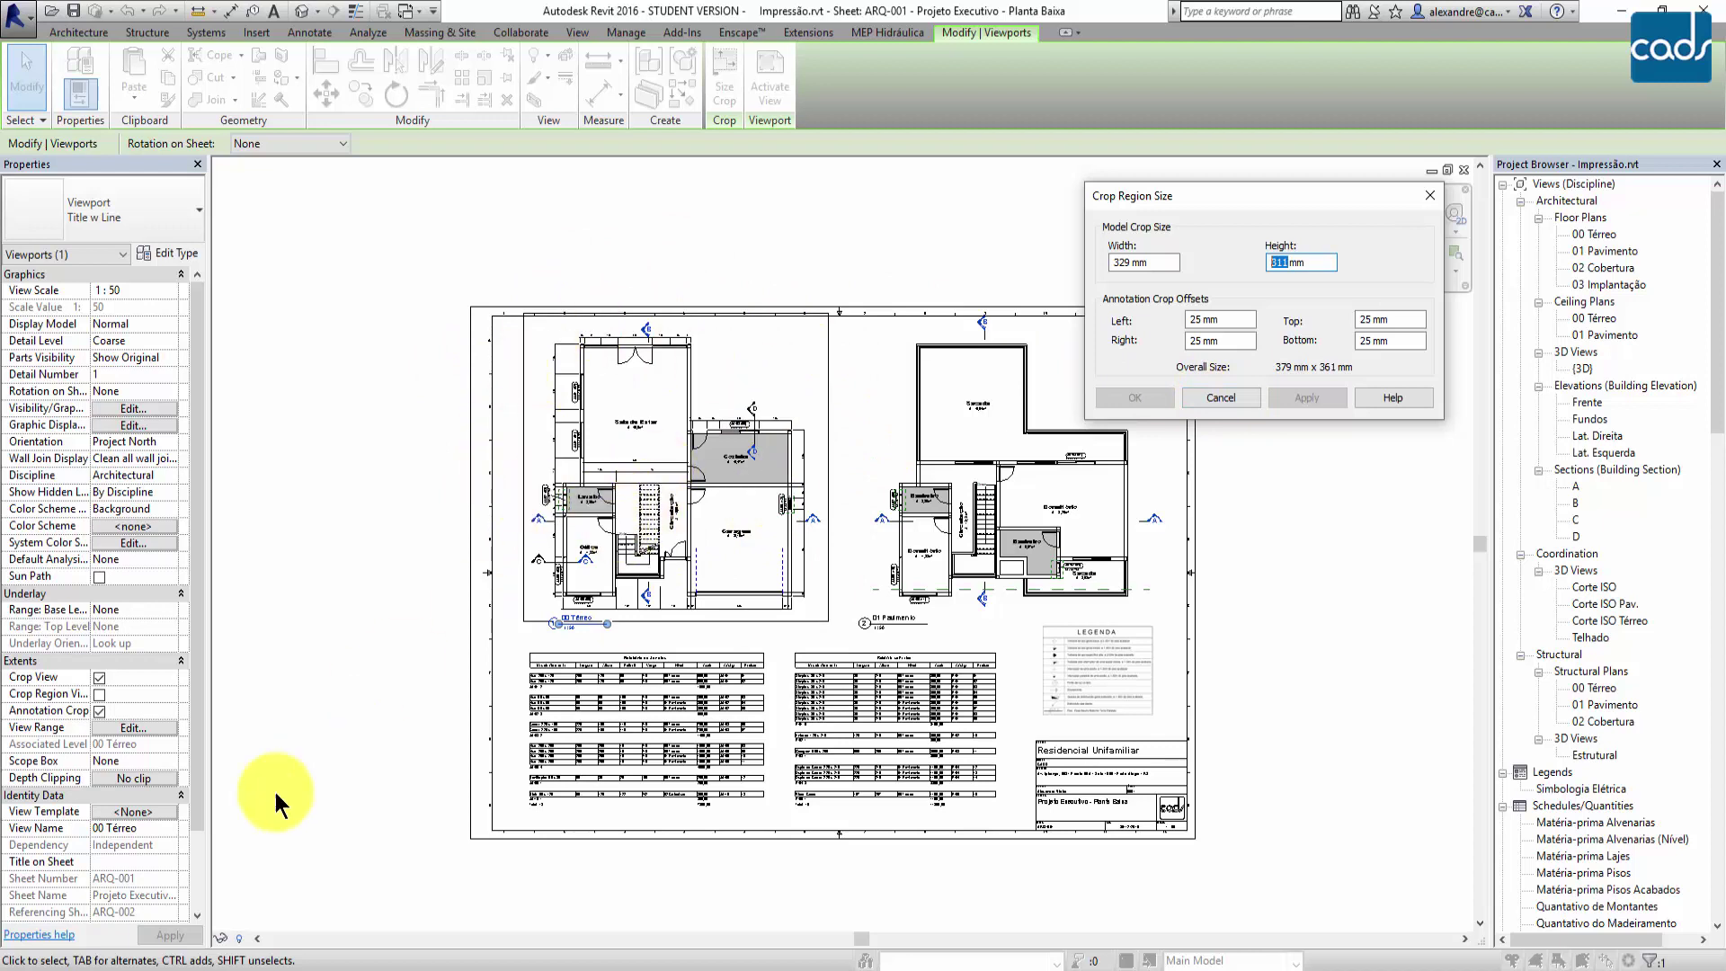
click(1206, 392)
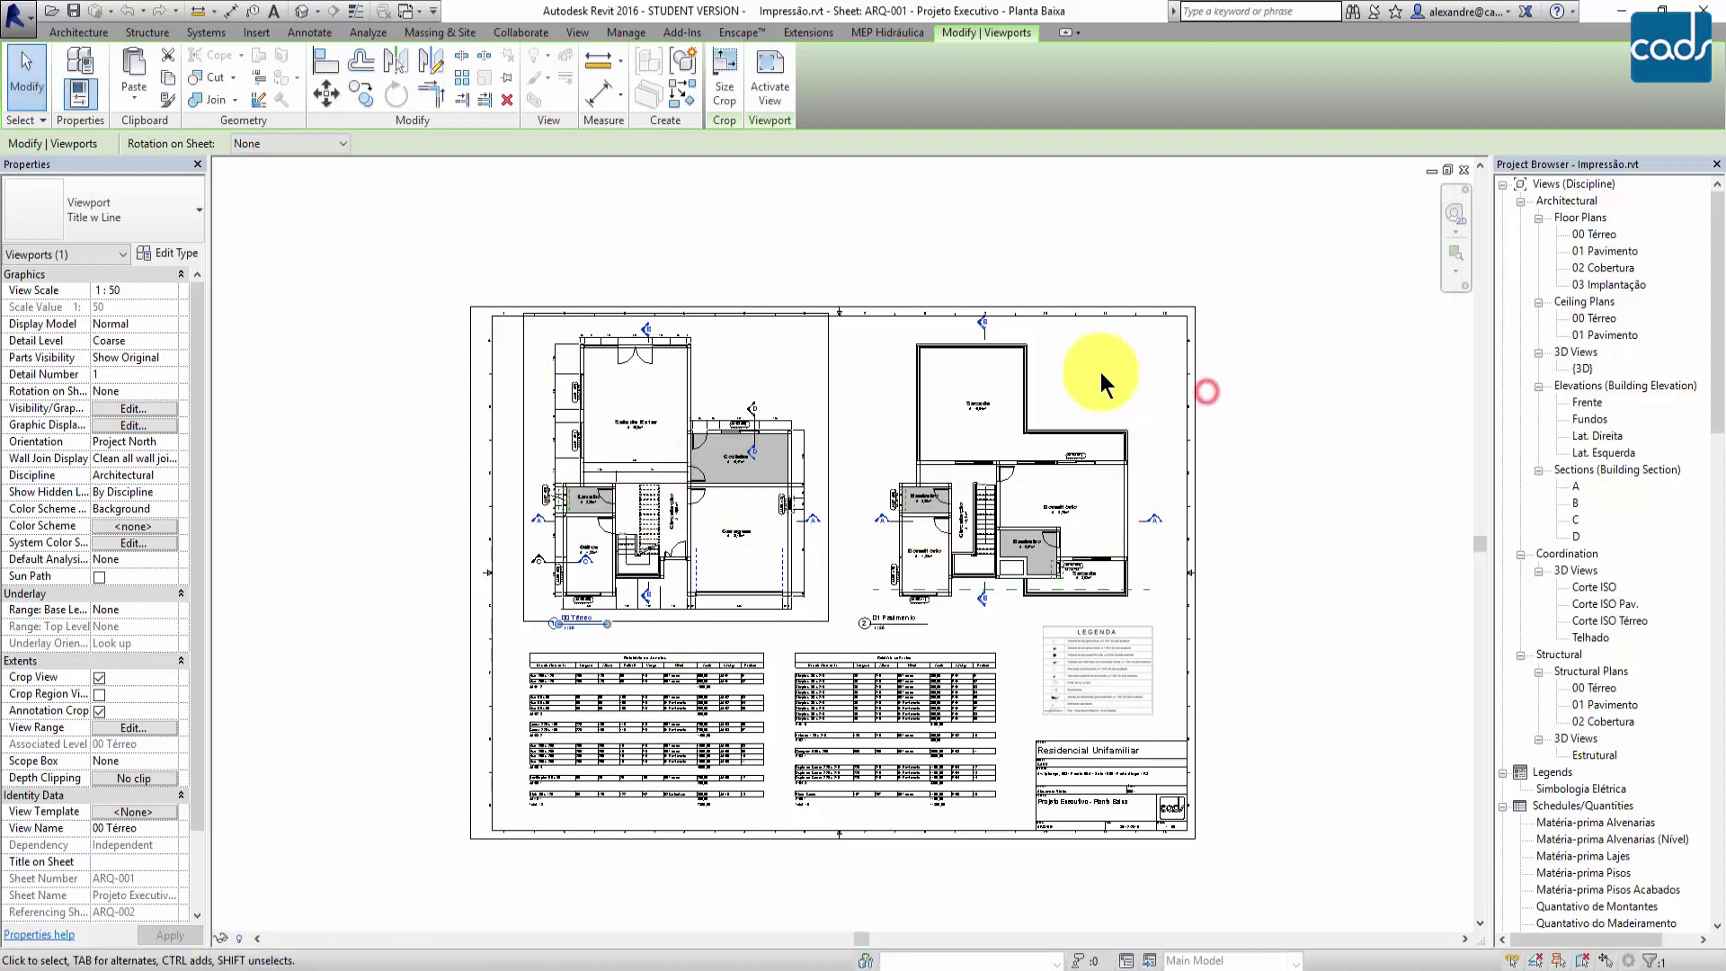
click(691, 231)
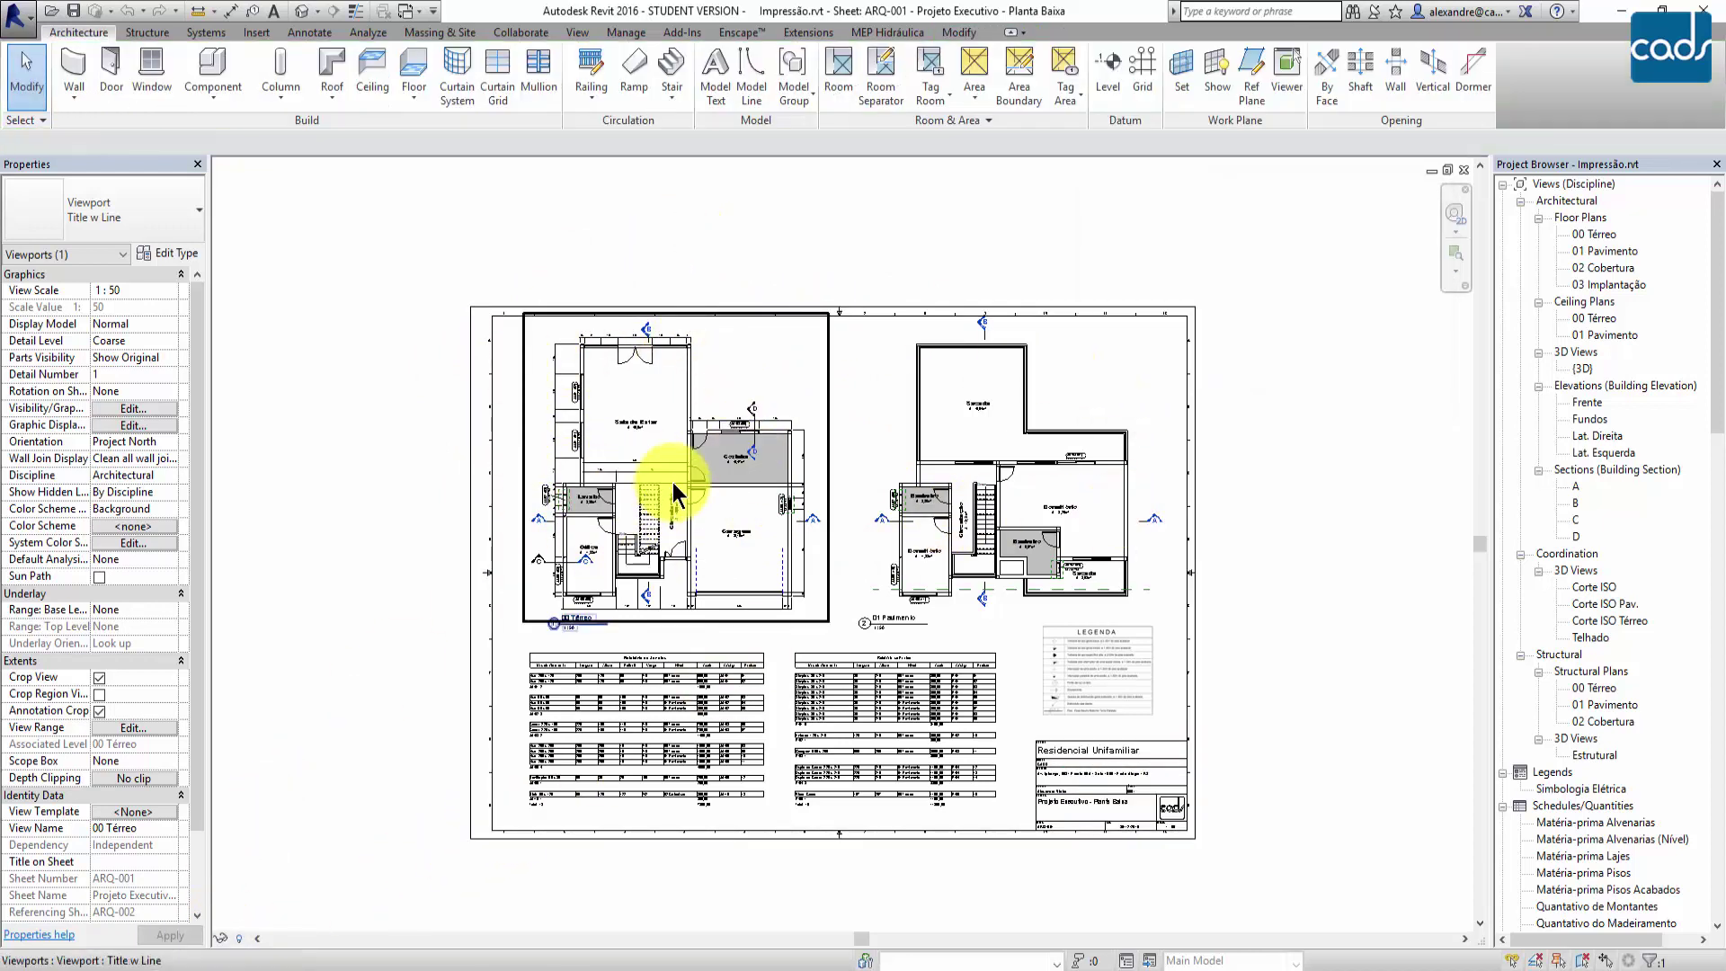
click(1306, 240)
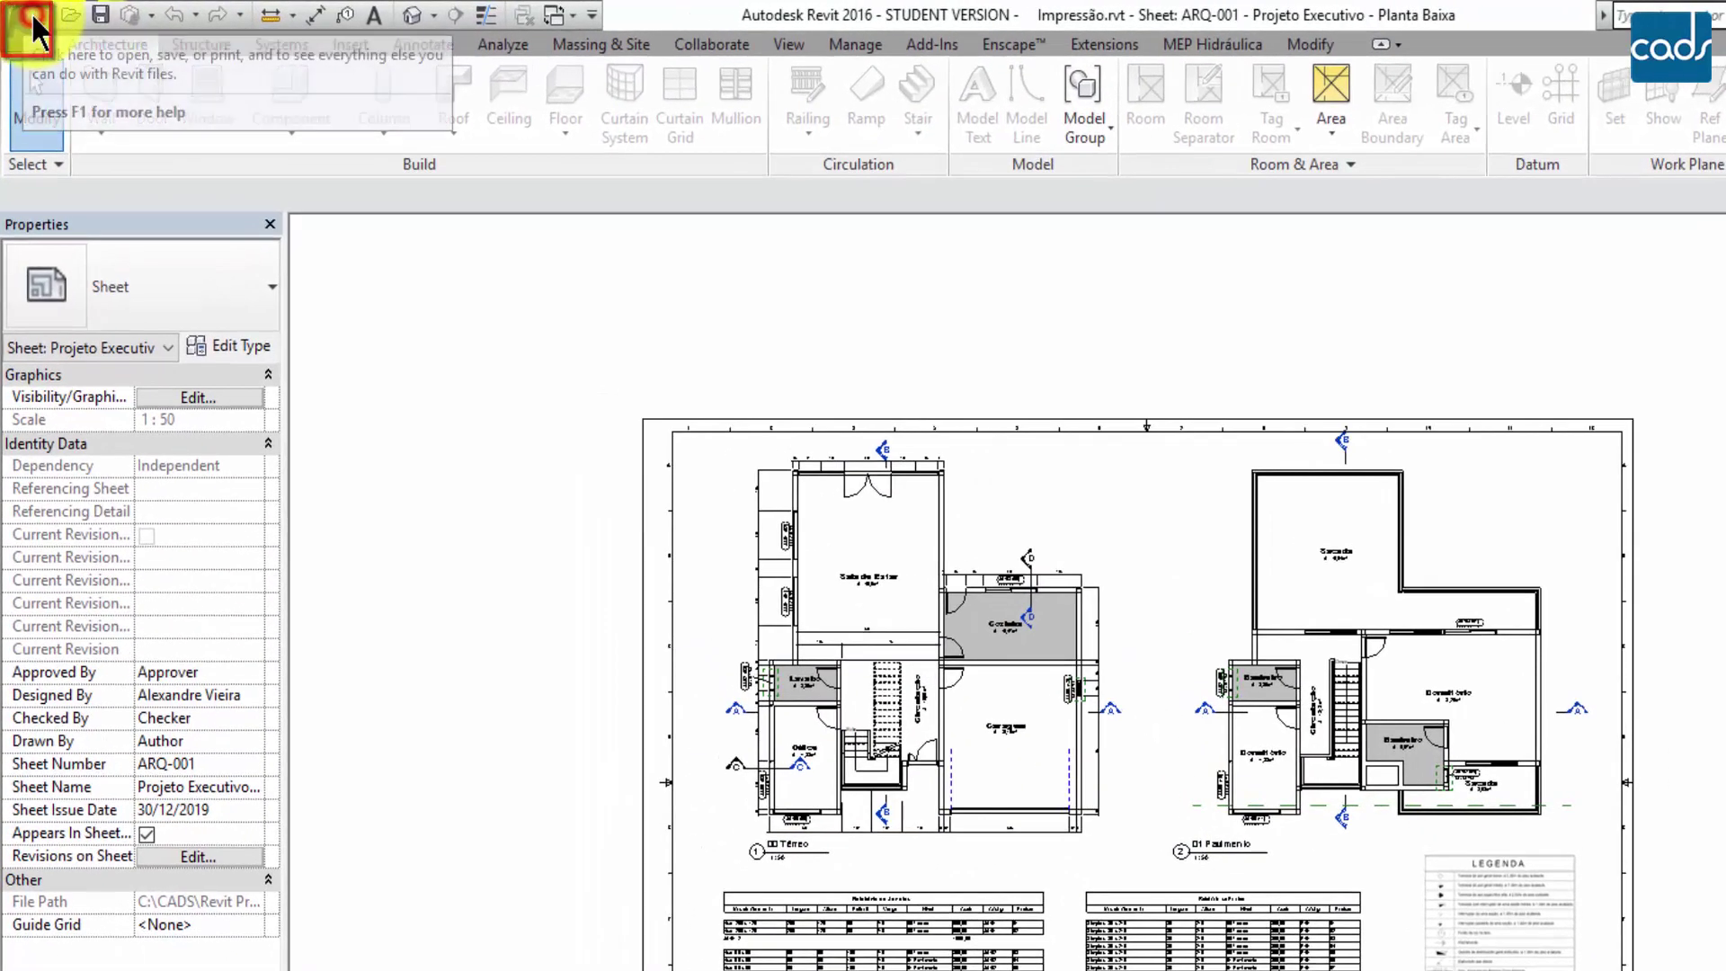
- Start the Print command for the project and choose PDFCreator as the printer
click(34, 27)
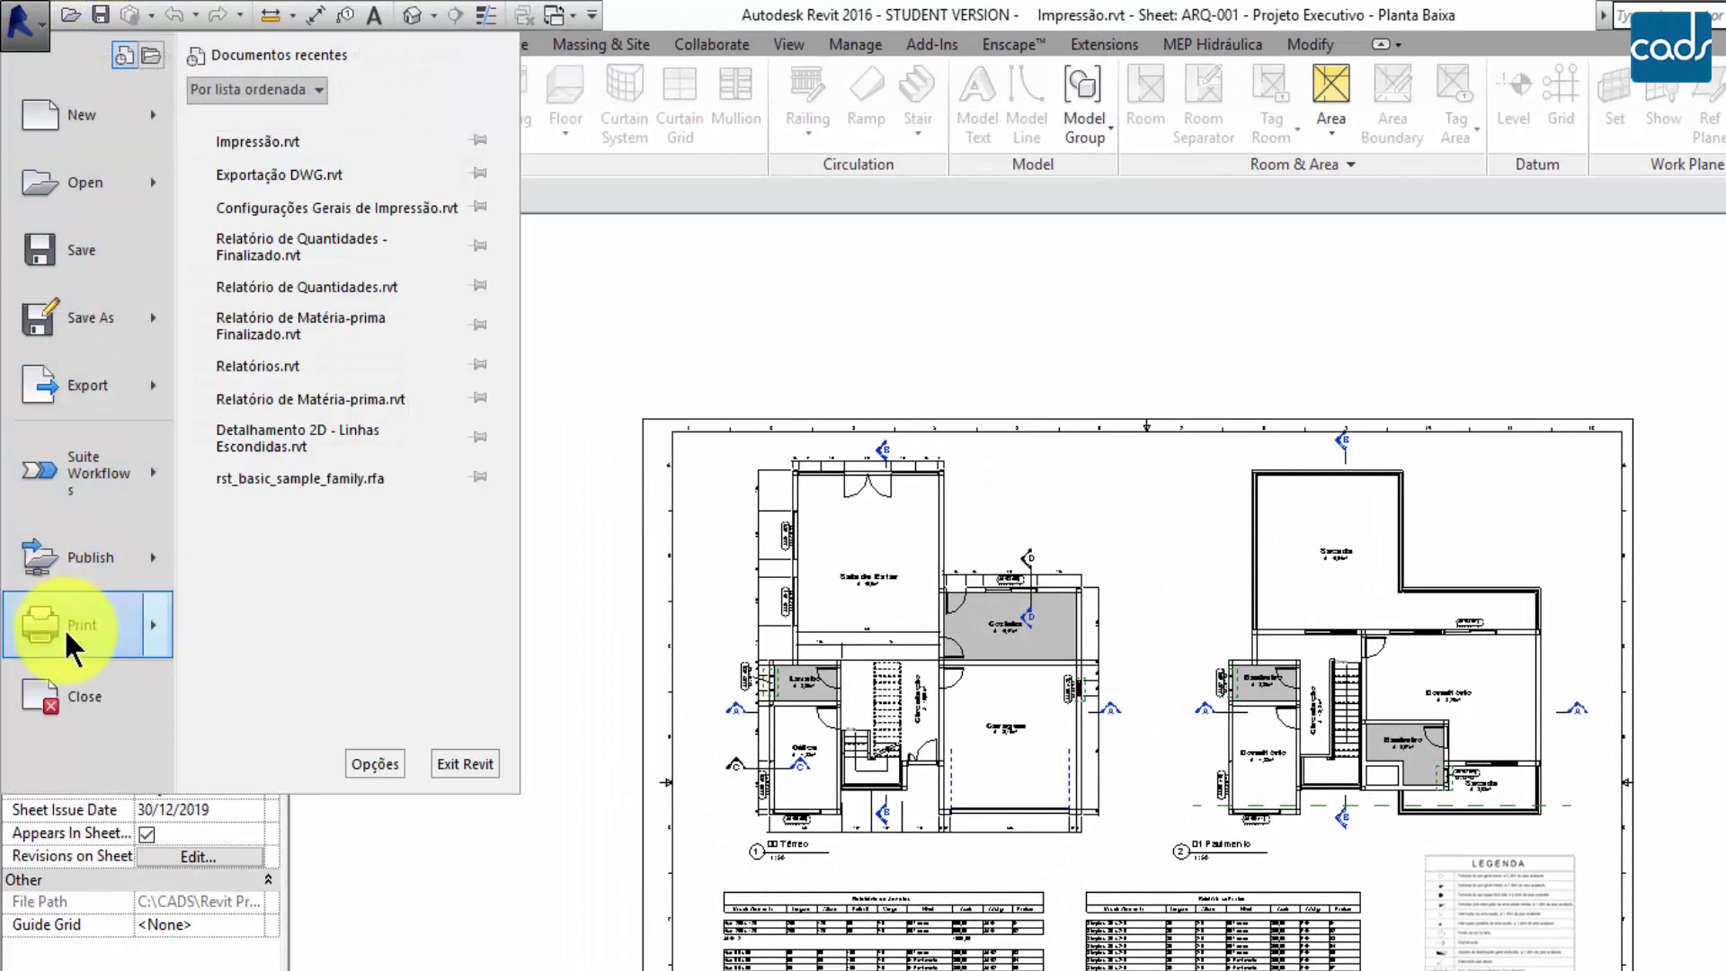
mouse_move(65, 636)
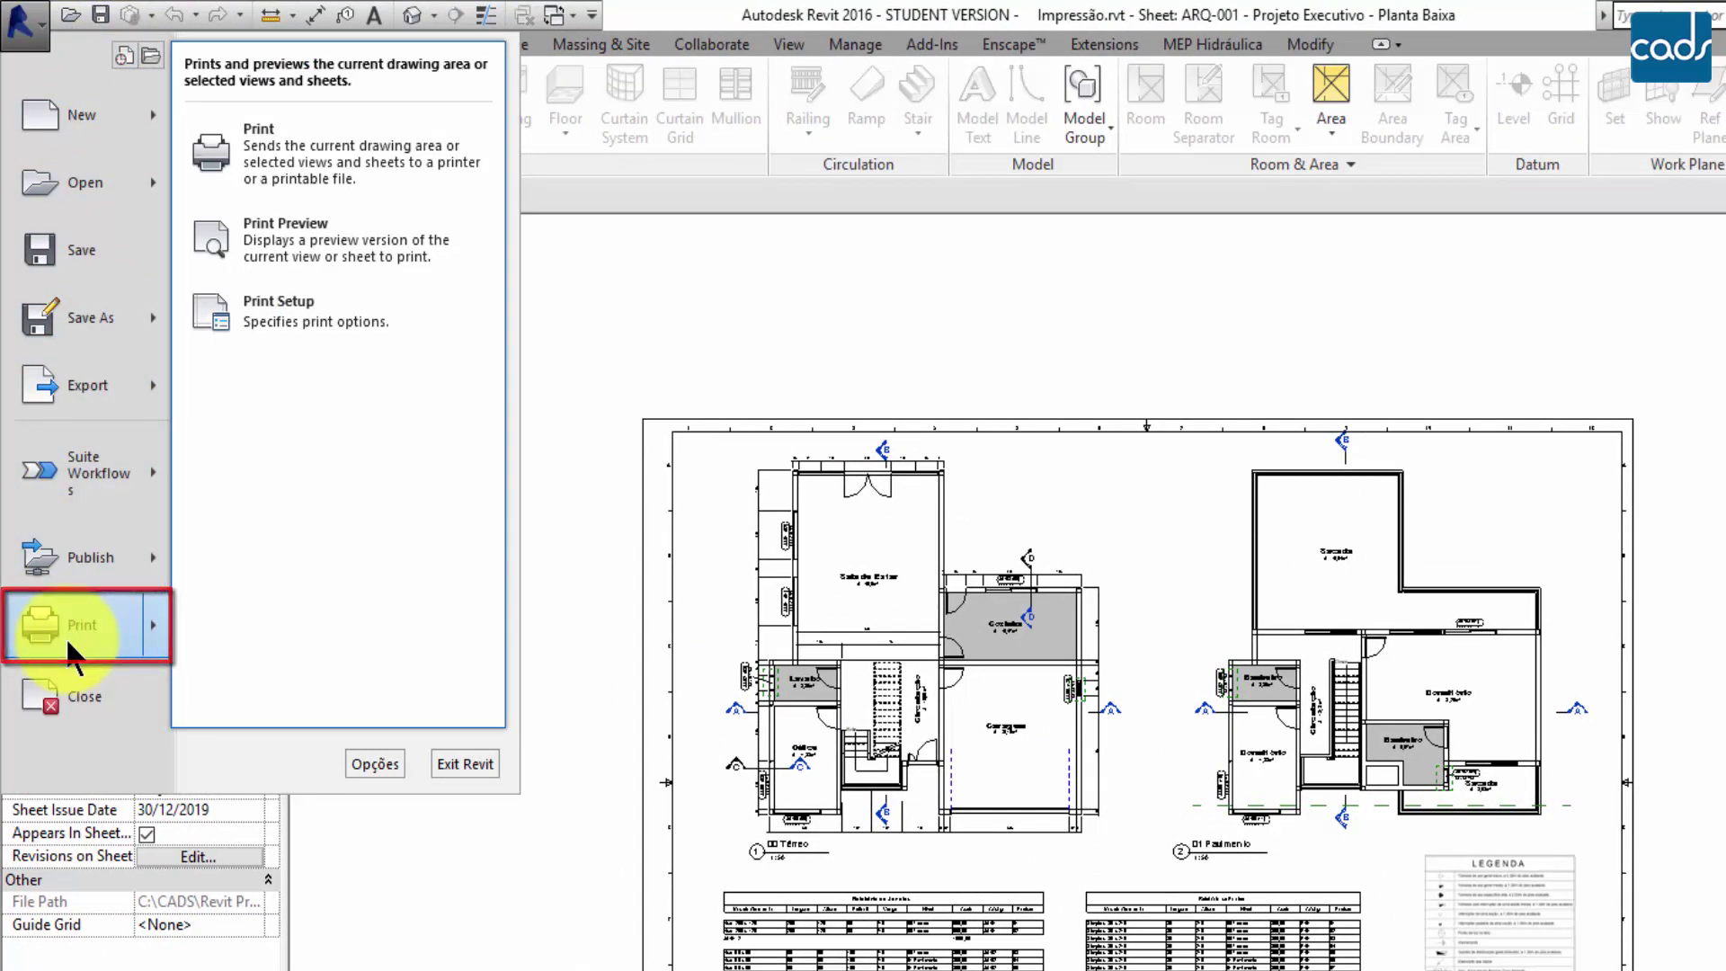
click(383, 143)
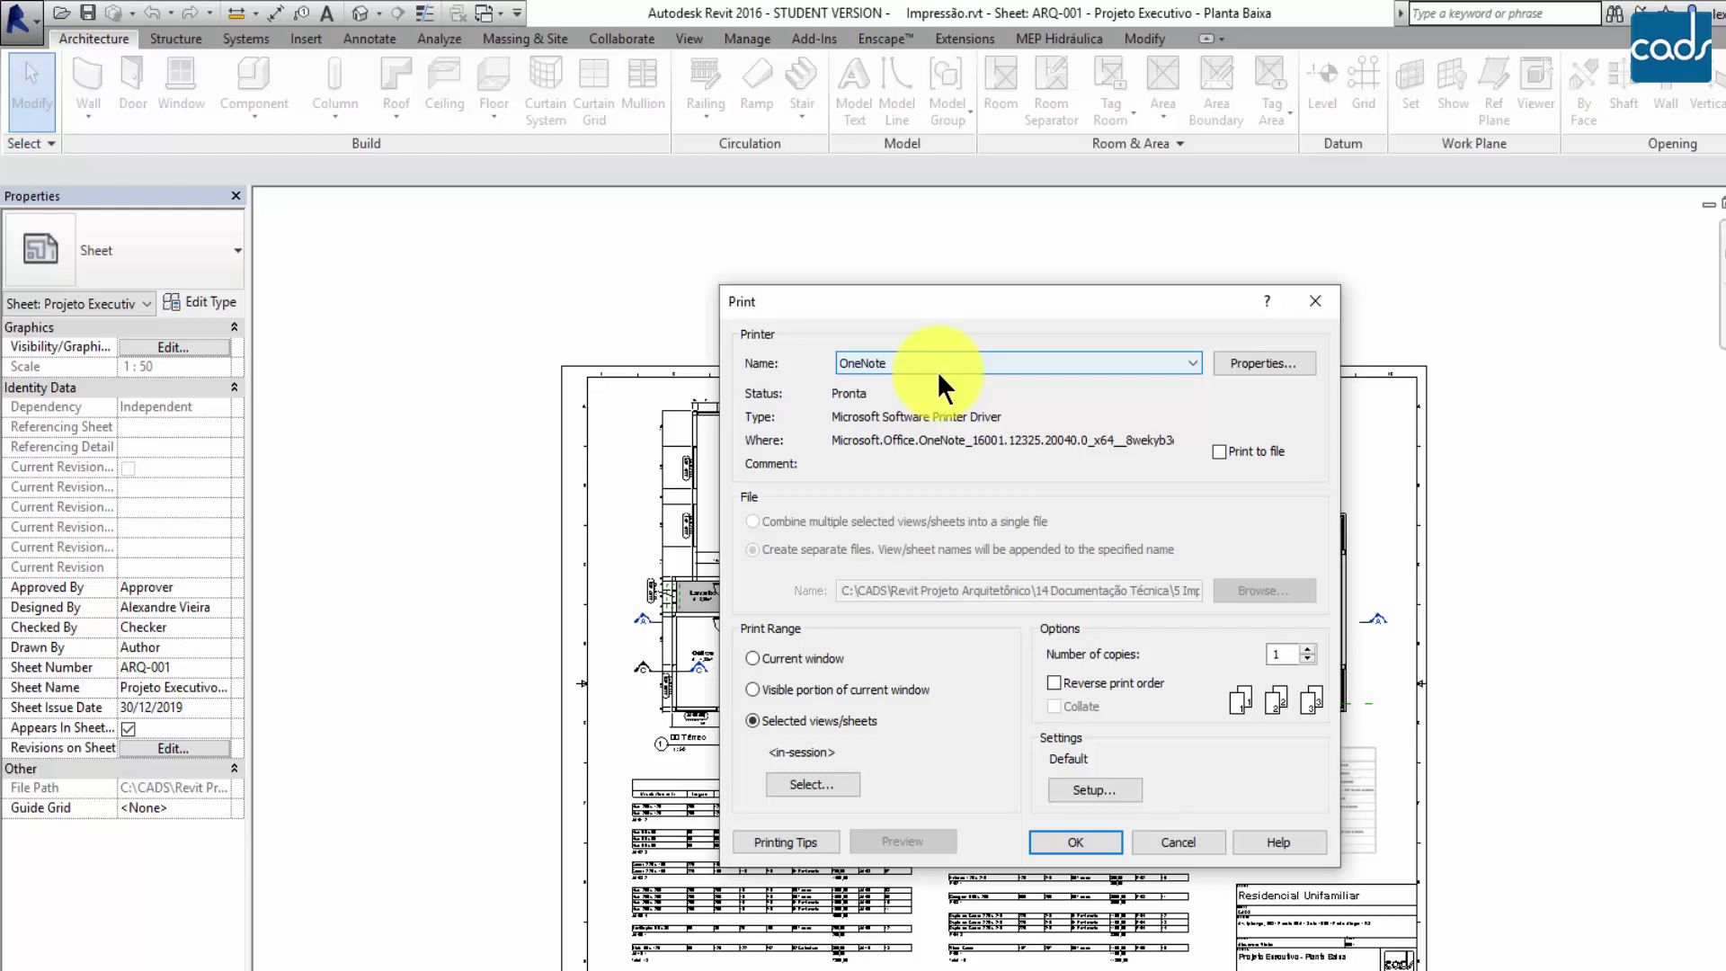
click(937, 371)
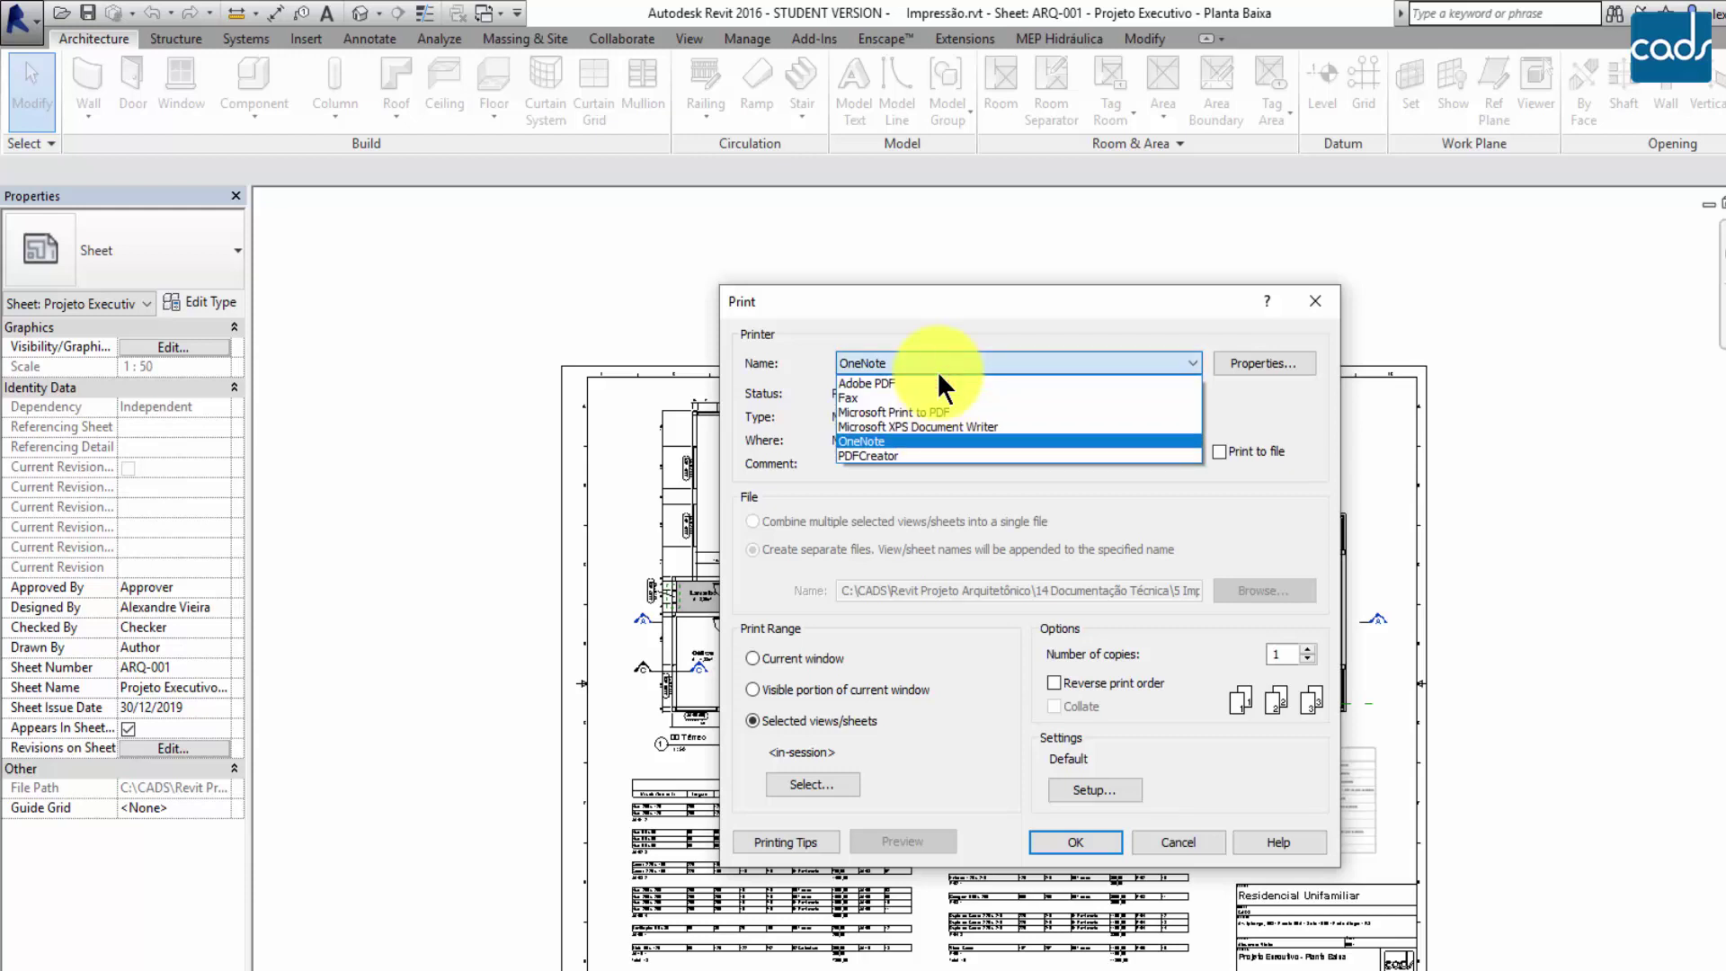
click(925, 452)
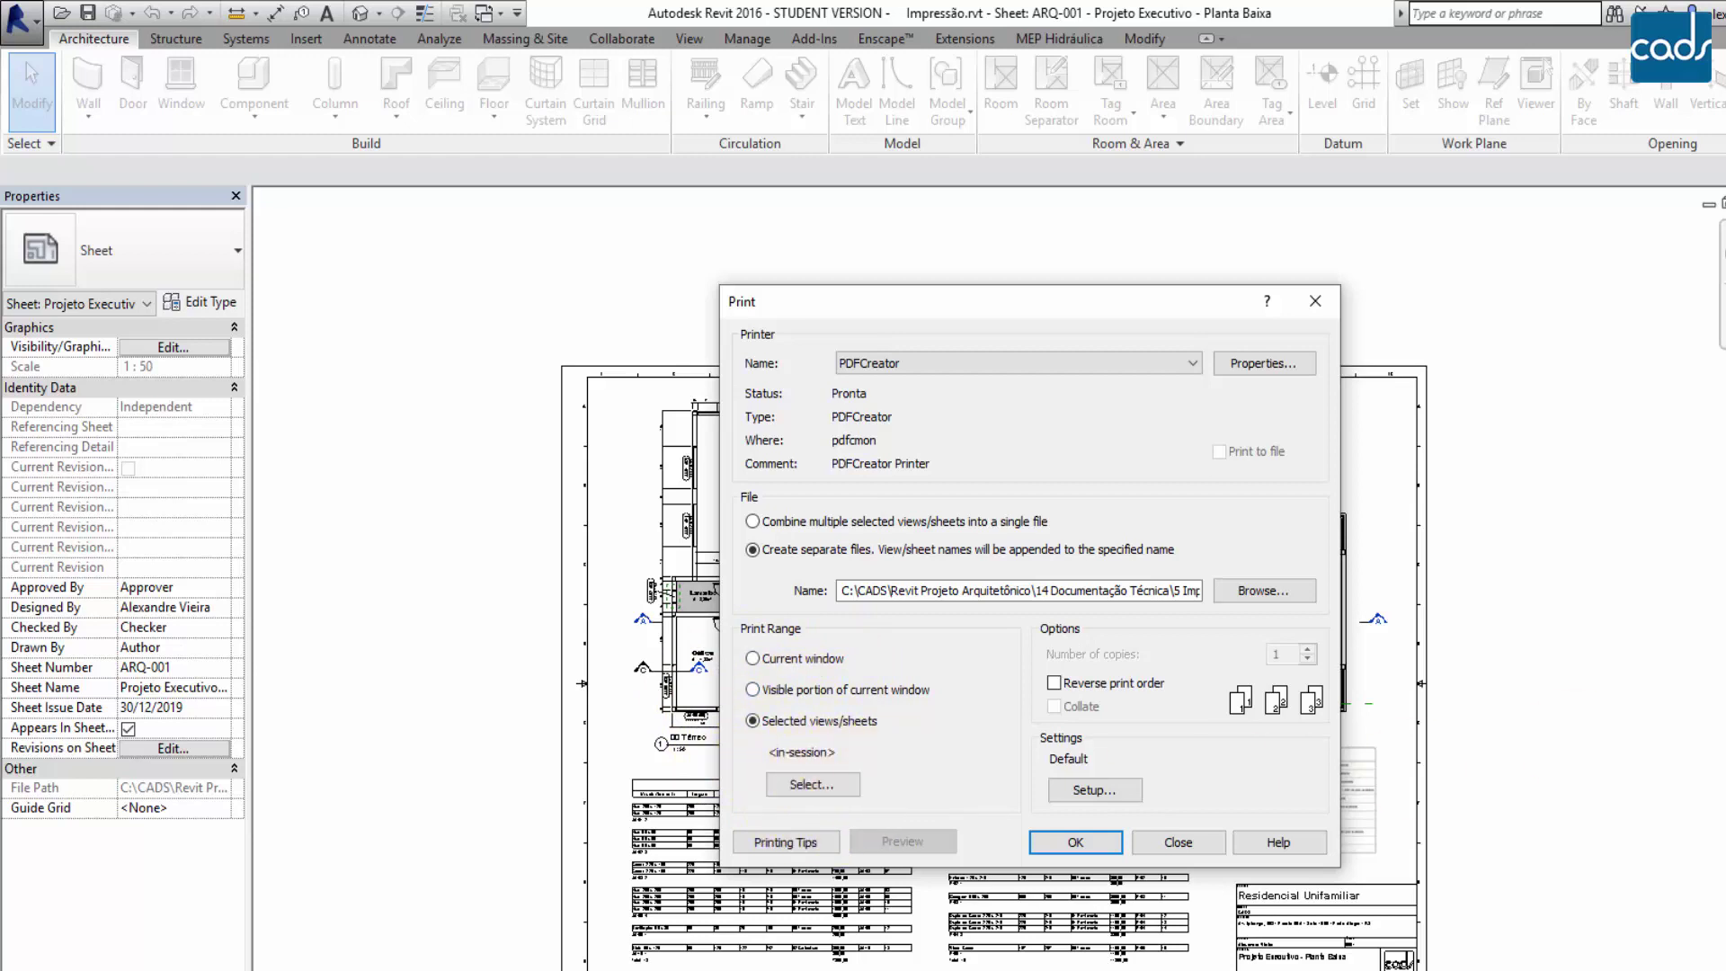
- Choose only Floor Plan: 00 Térreo as the view to print, without saving the view/sheet set for future sessions
click(802, 782)
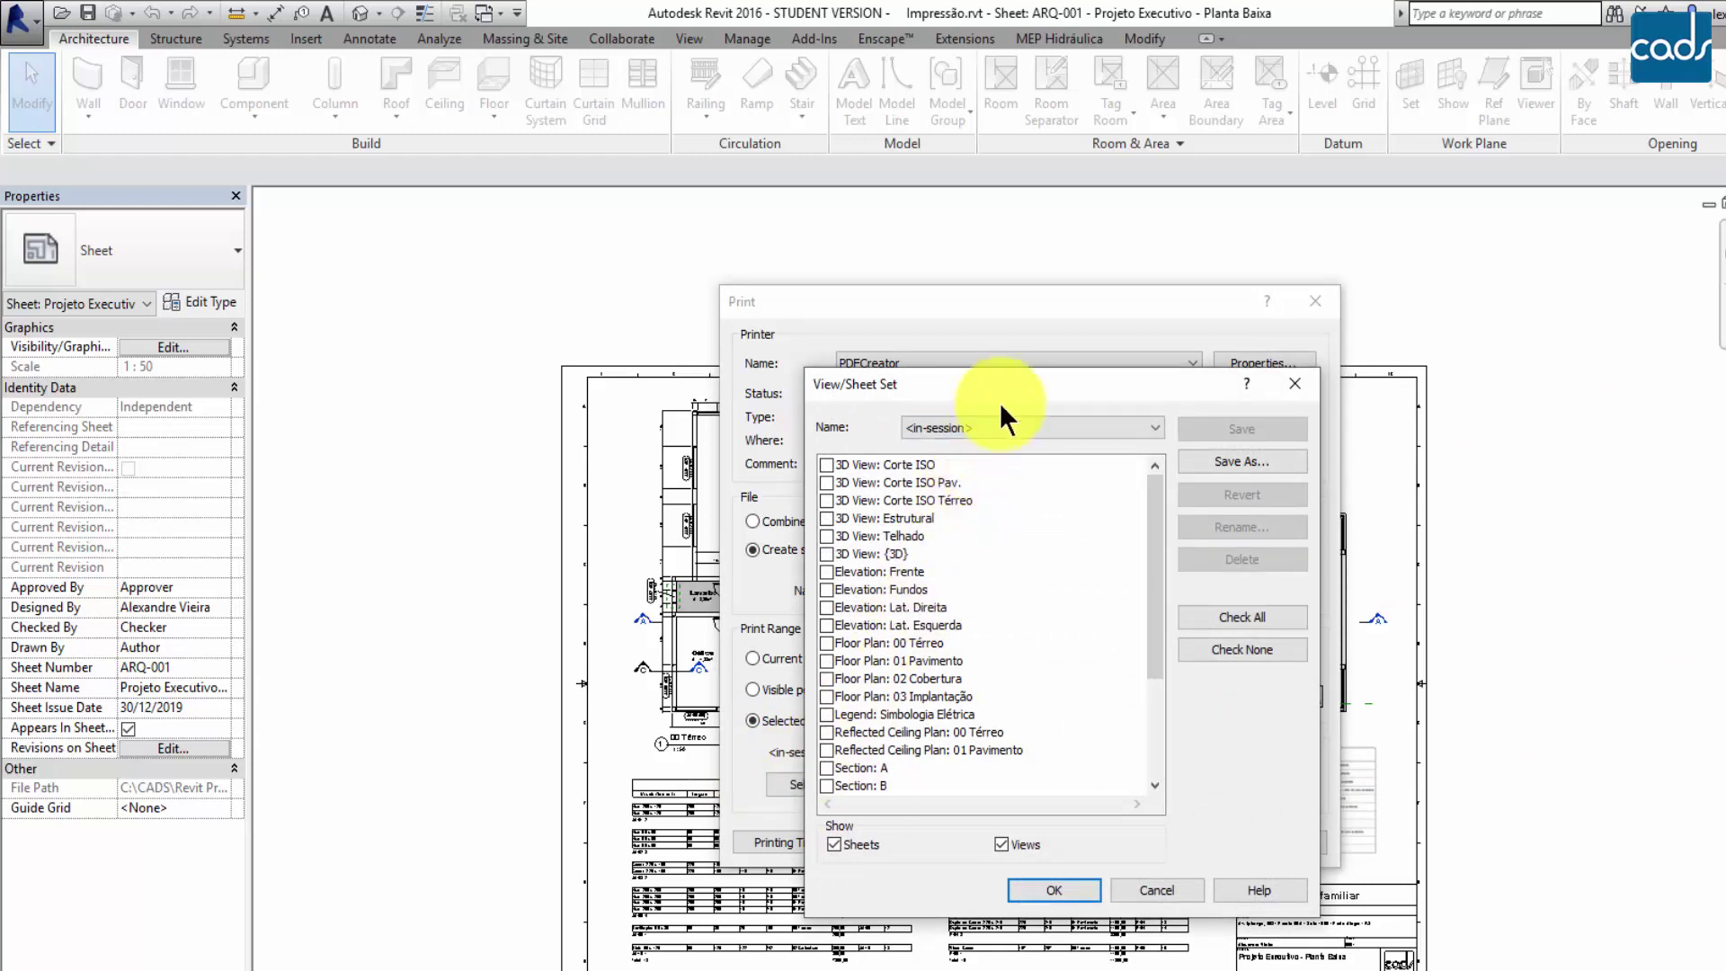
drag(1007, 384, 1111, 298)
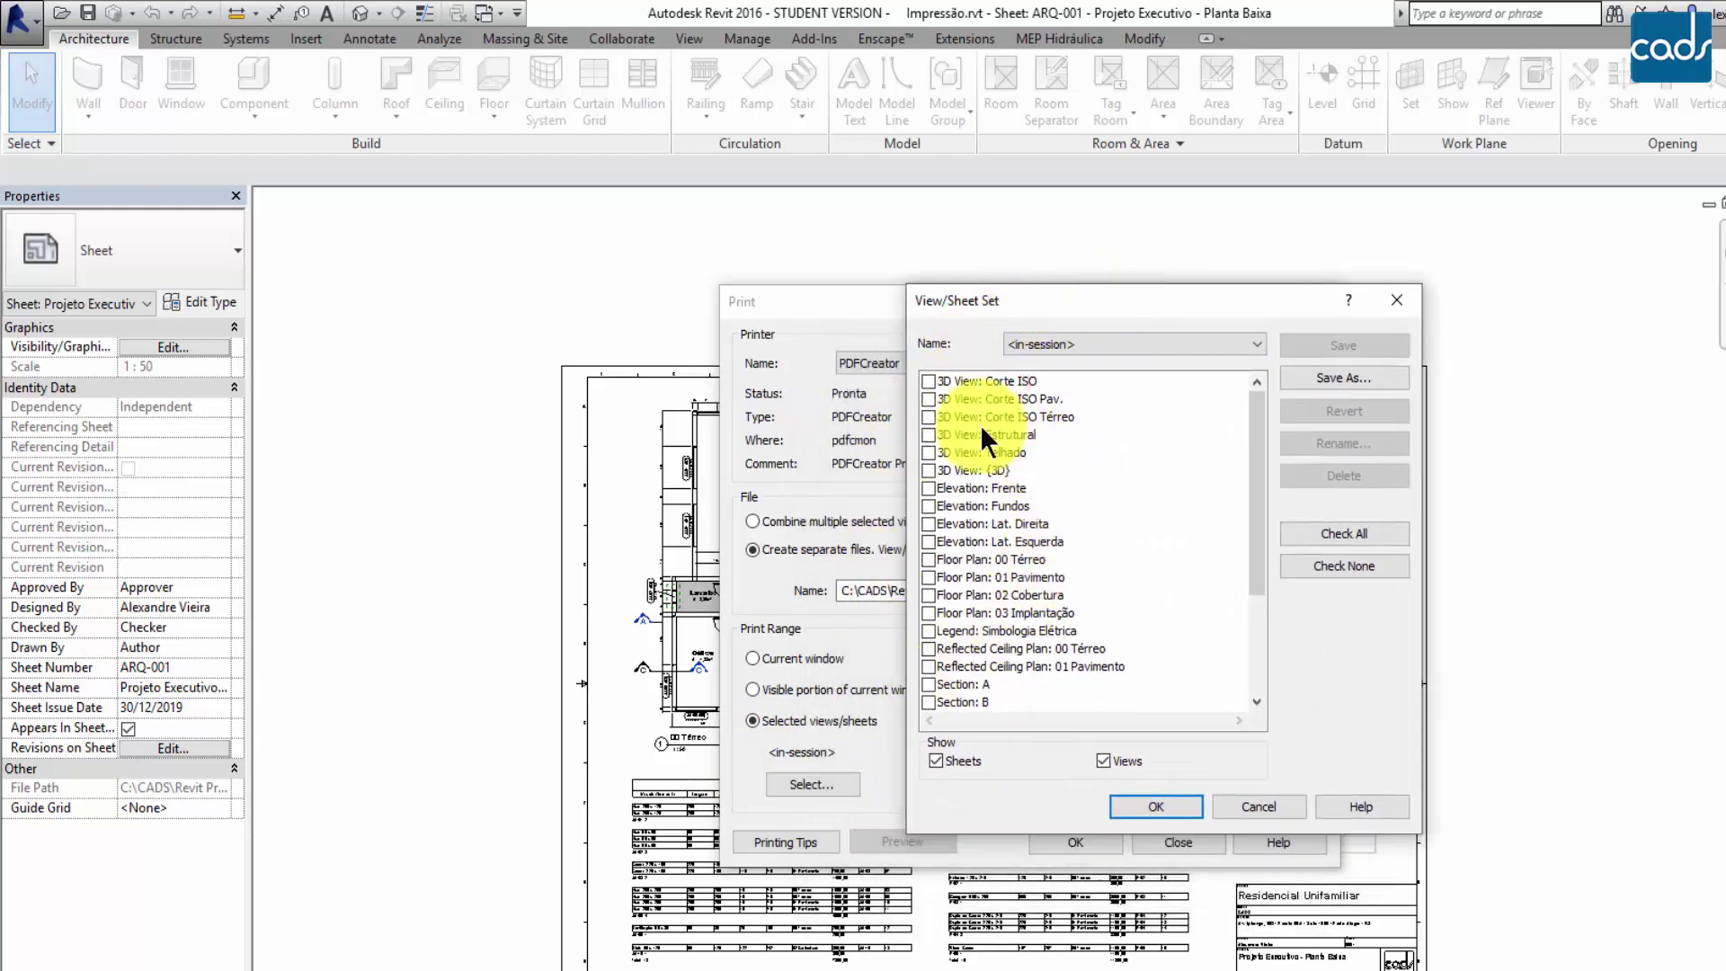
scroll(922, 557, down, 3)
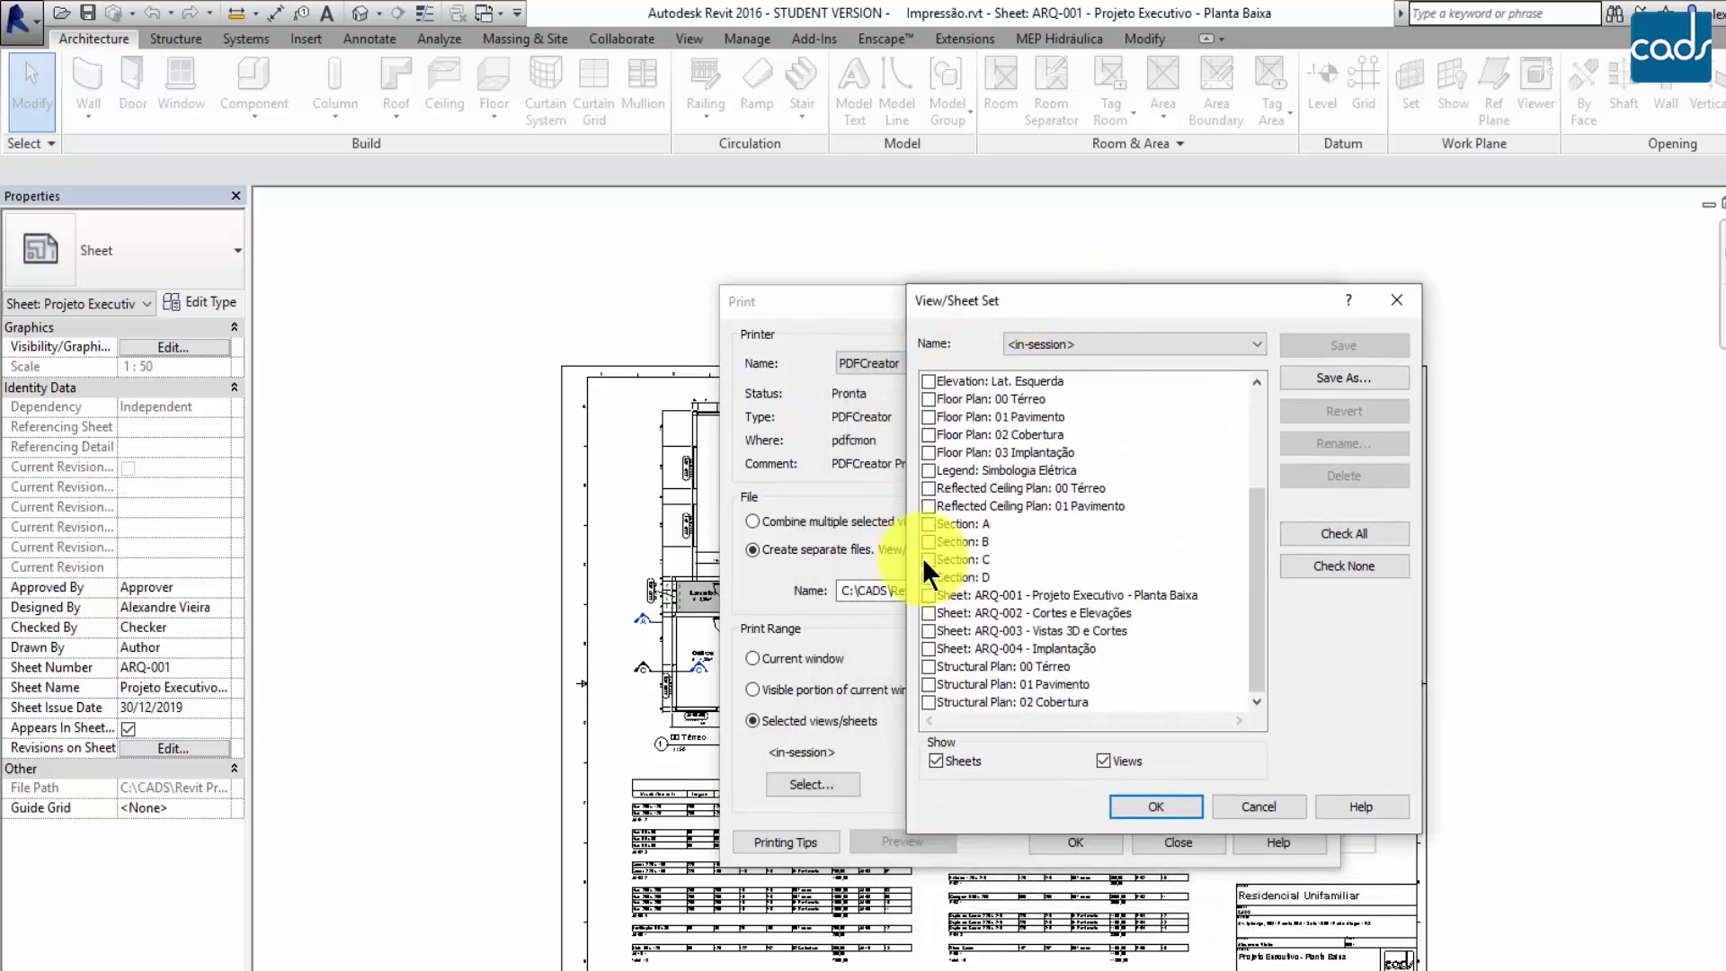
scroll(922, 557, up, 3)
scroll(922, 557, down, 2)
scroll(922, 558, up, 3)
scroll(983, 613, down, 3)
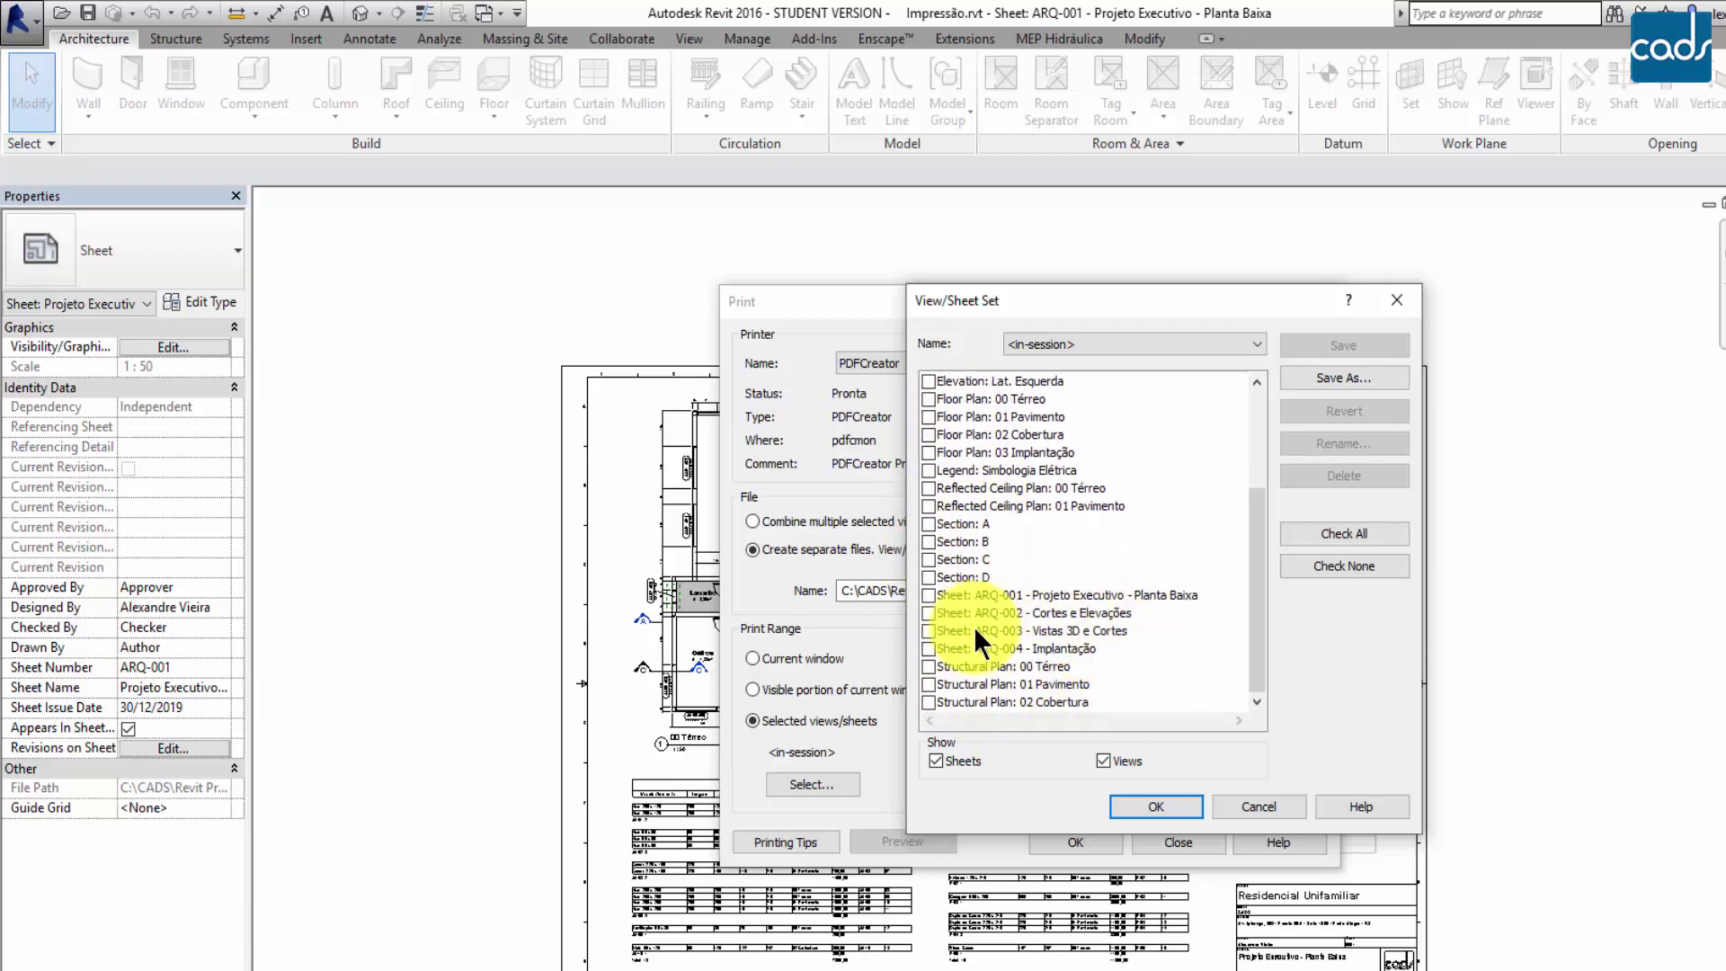
scroll(973, 625, up, 3)
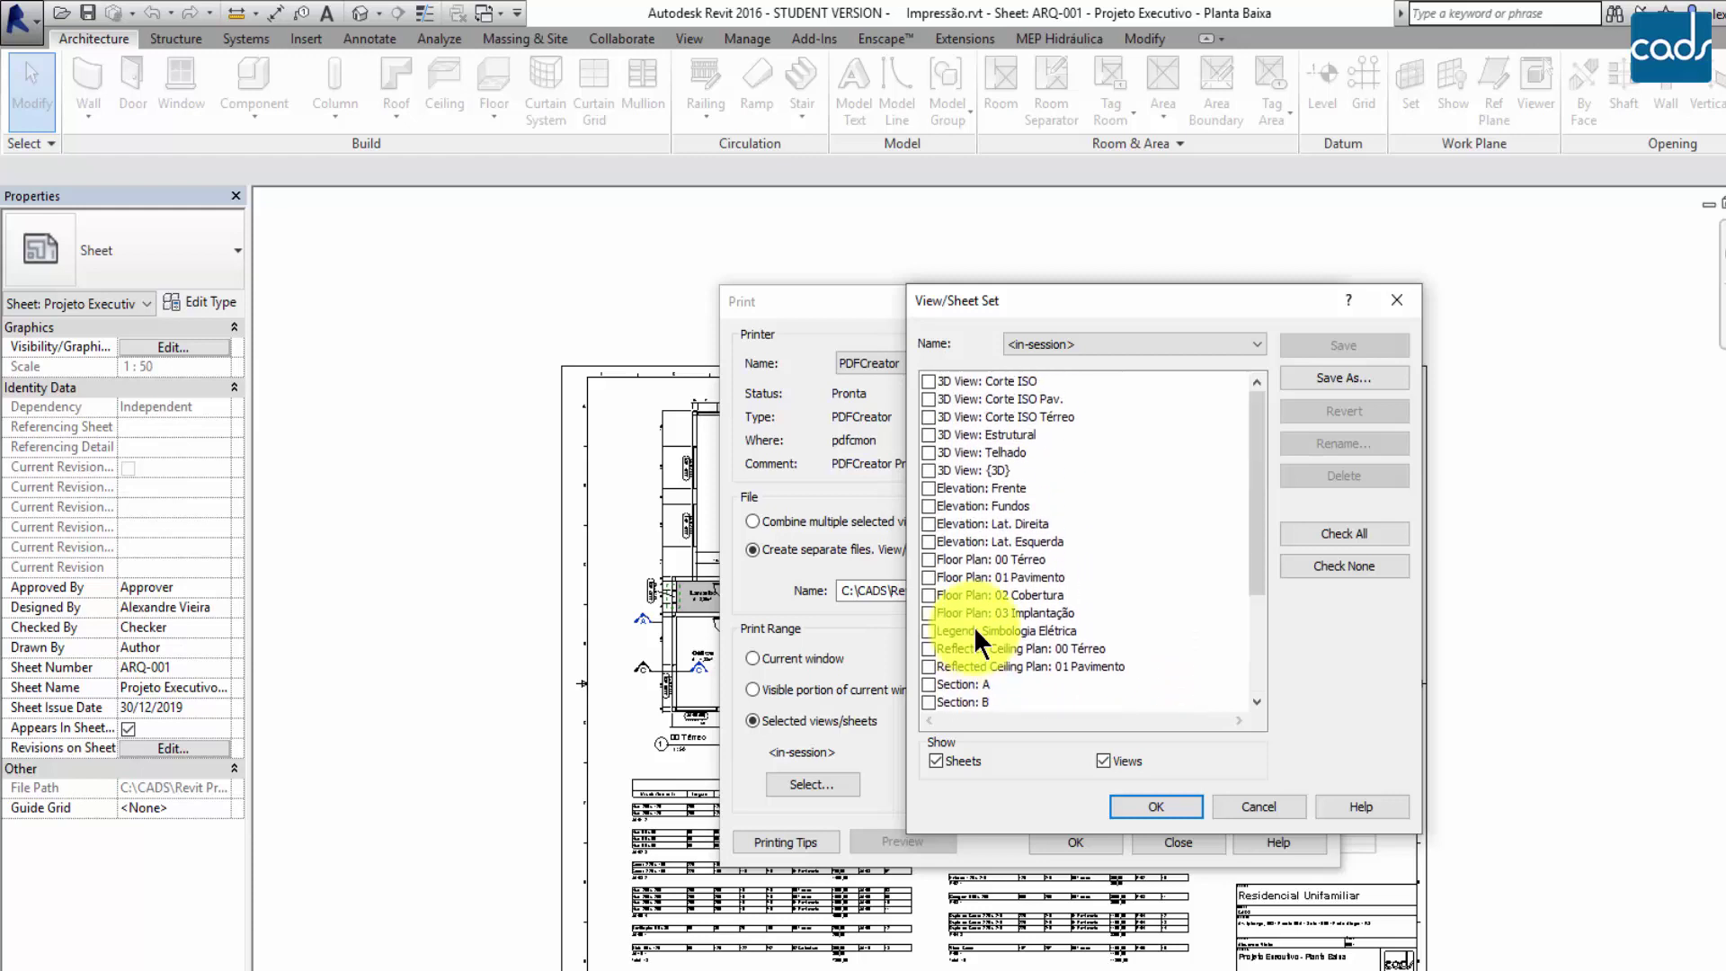
click(929, 559)
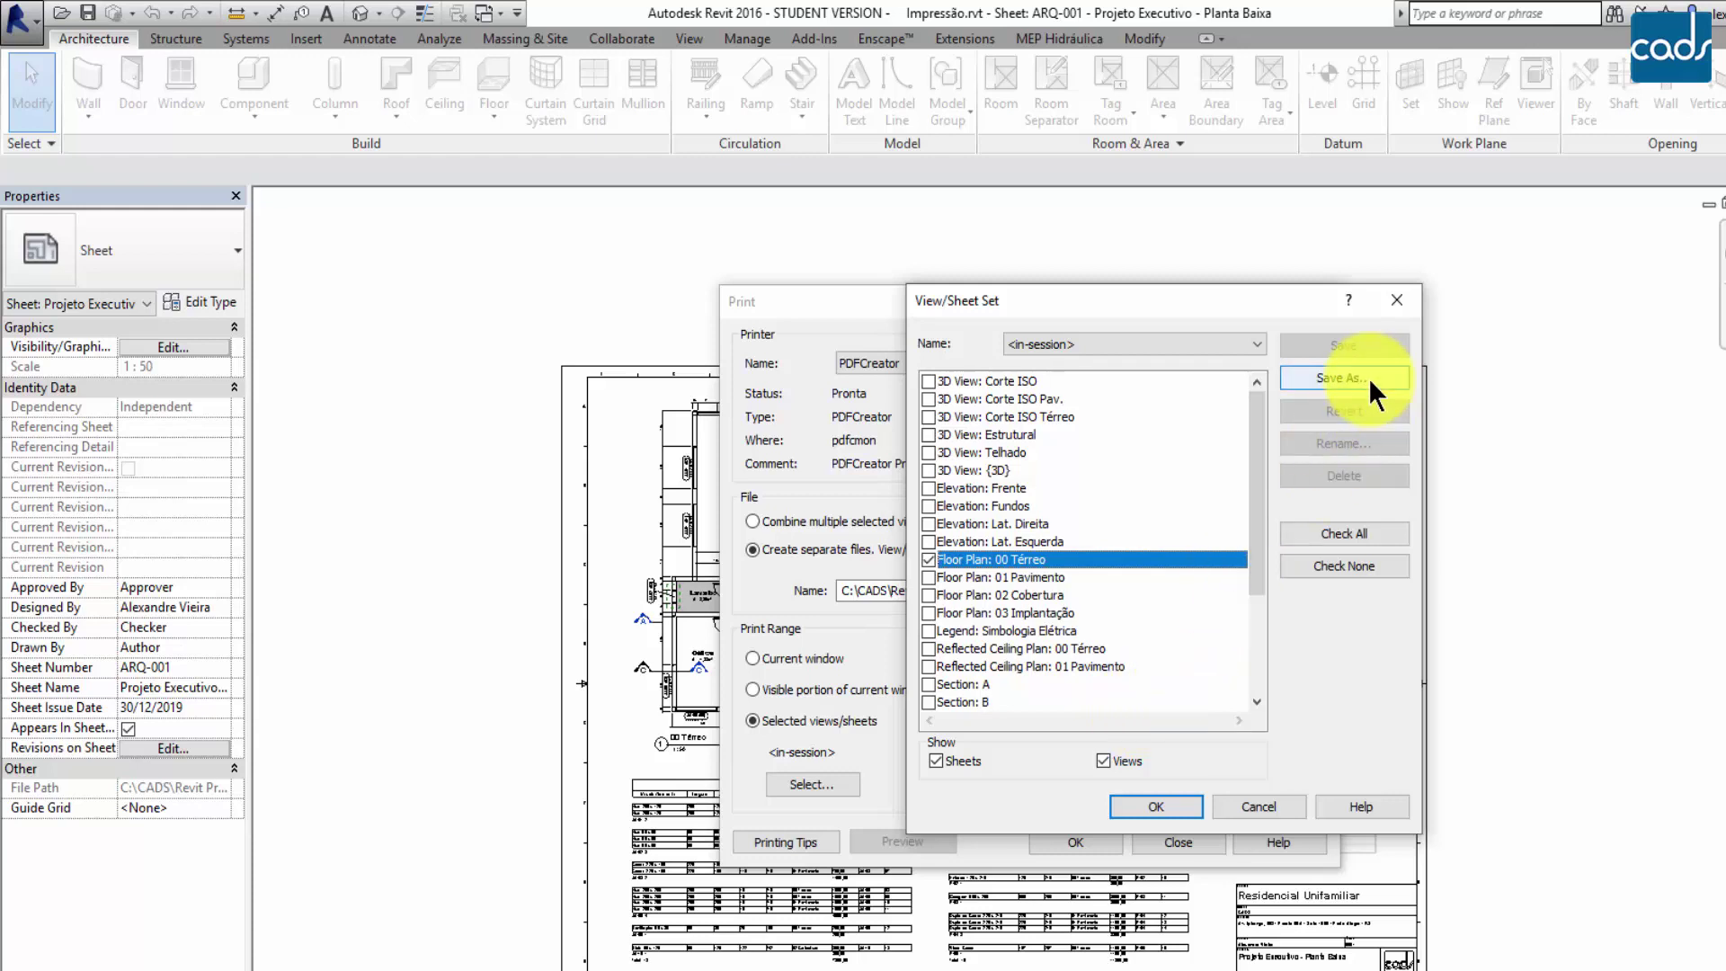
click(1161, 797)
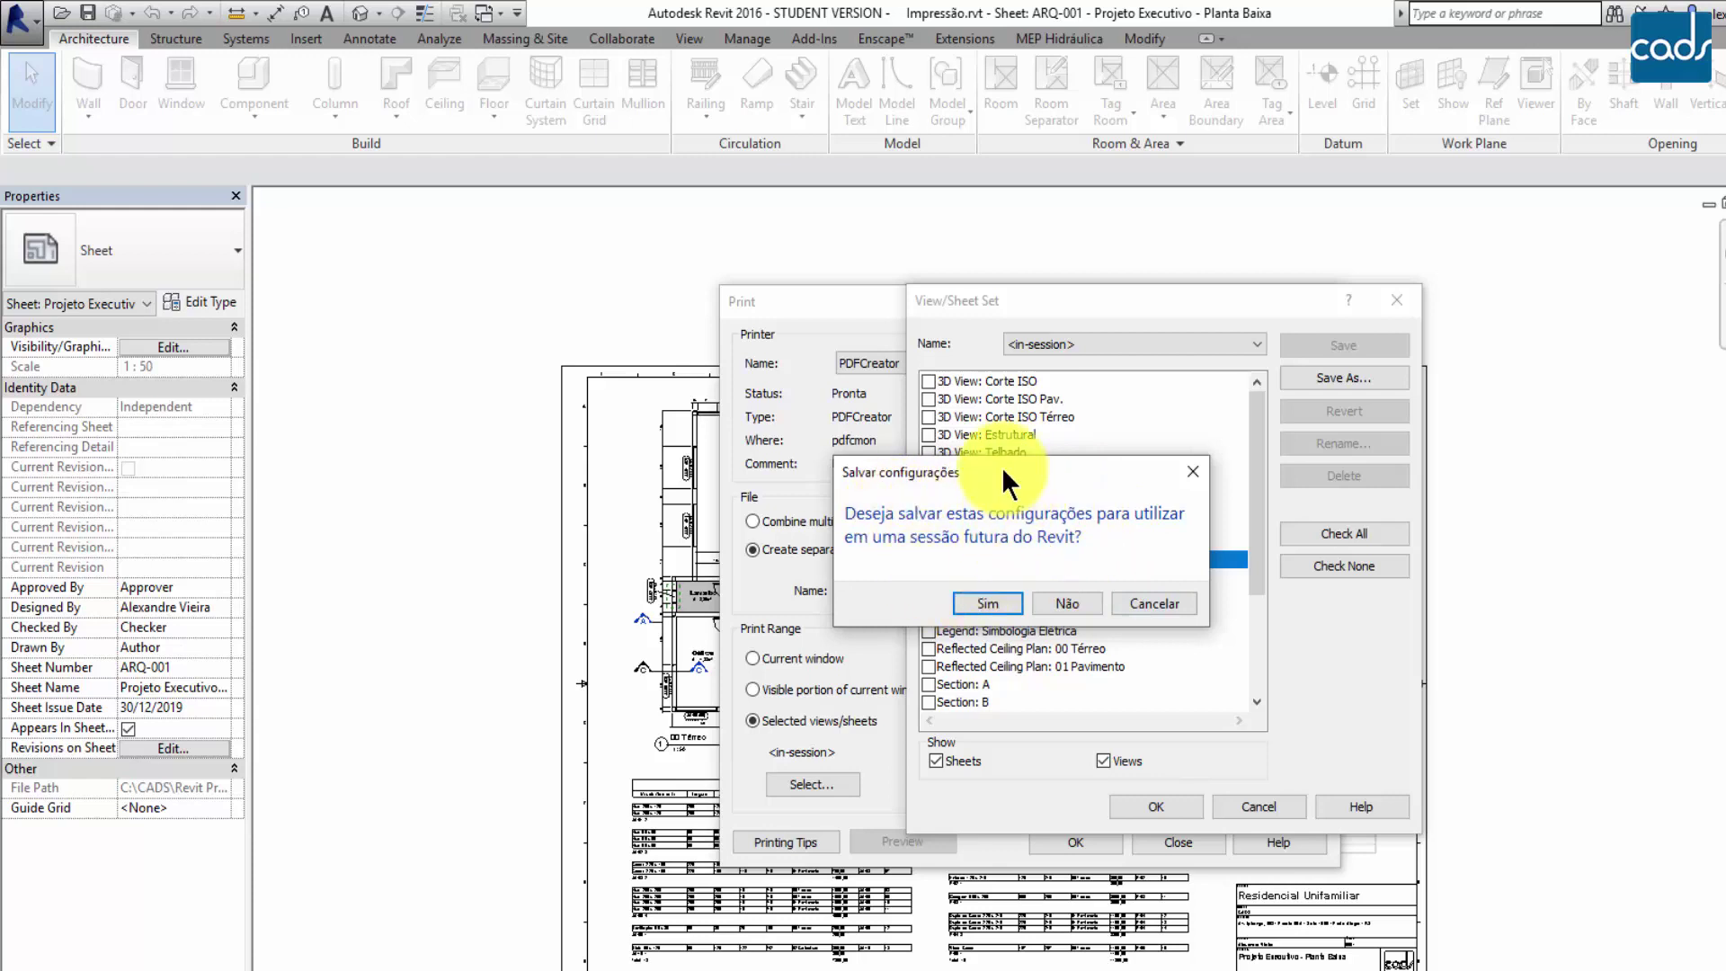
click(1062, 603)
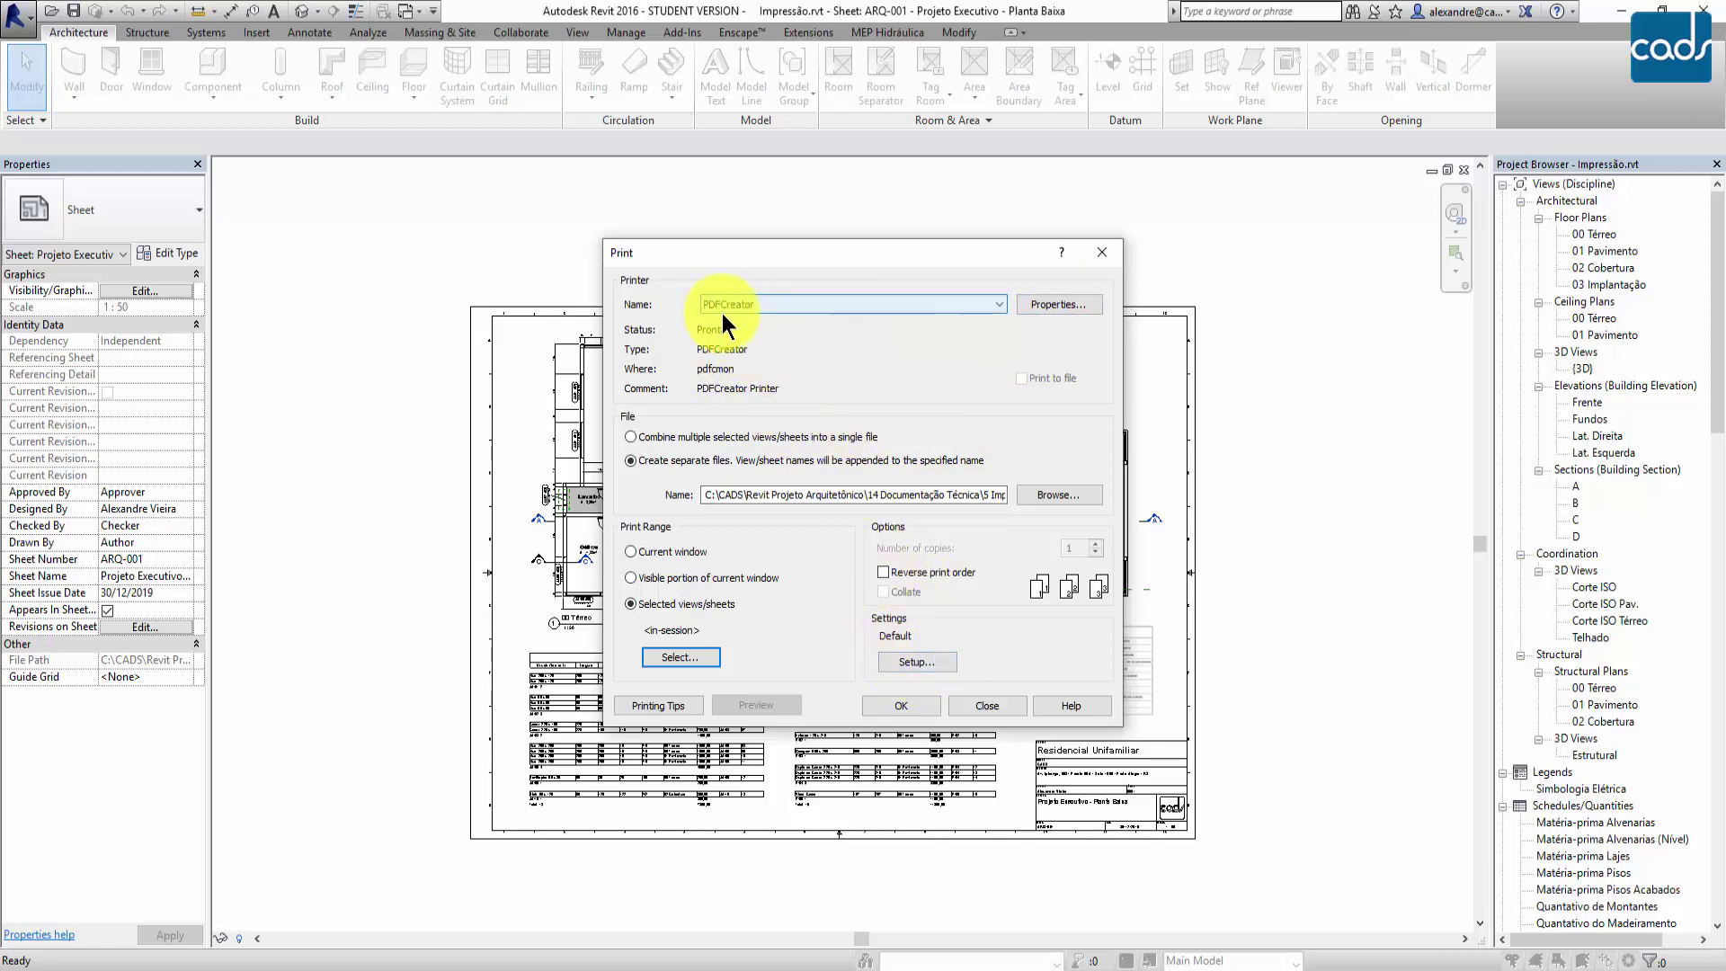
- Set the print setup's paper size to A3 and its orientation to Portrait
click(921, 661)
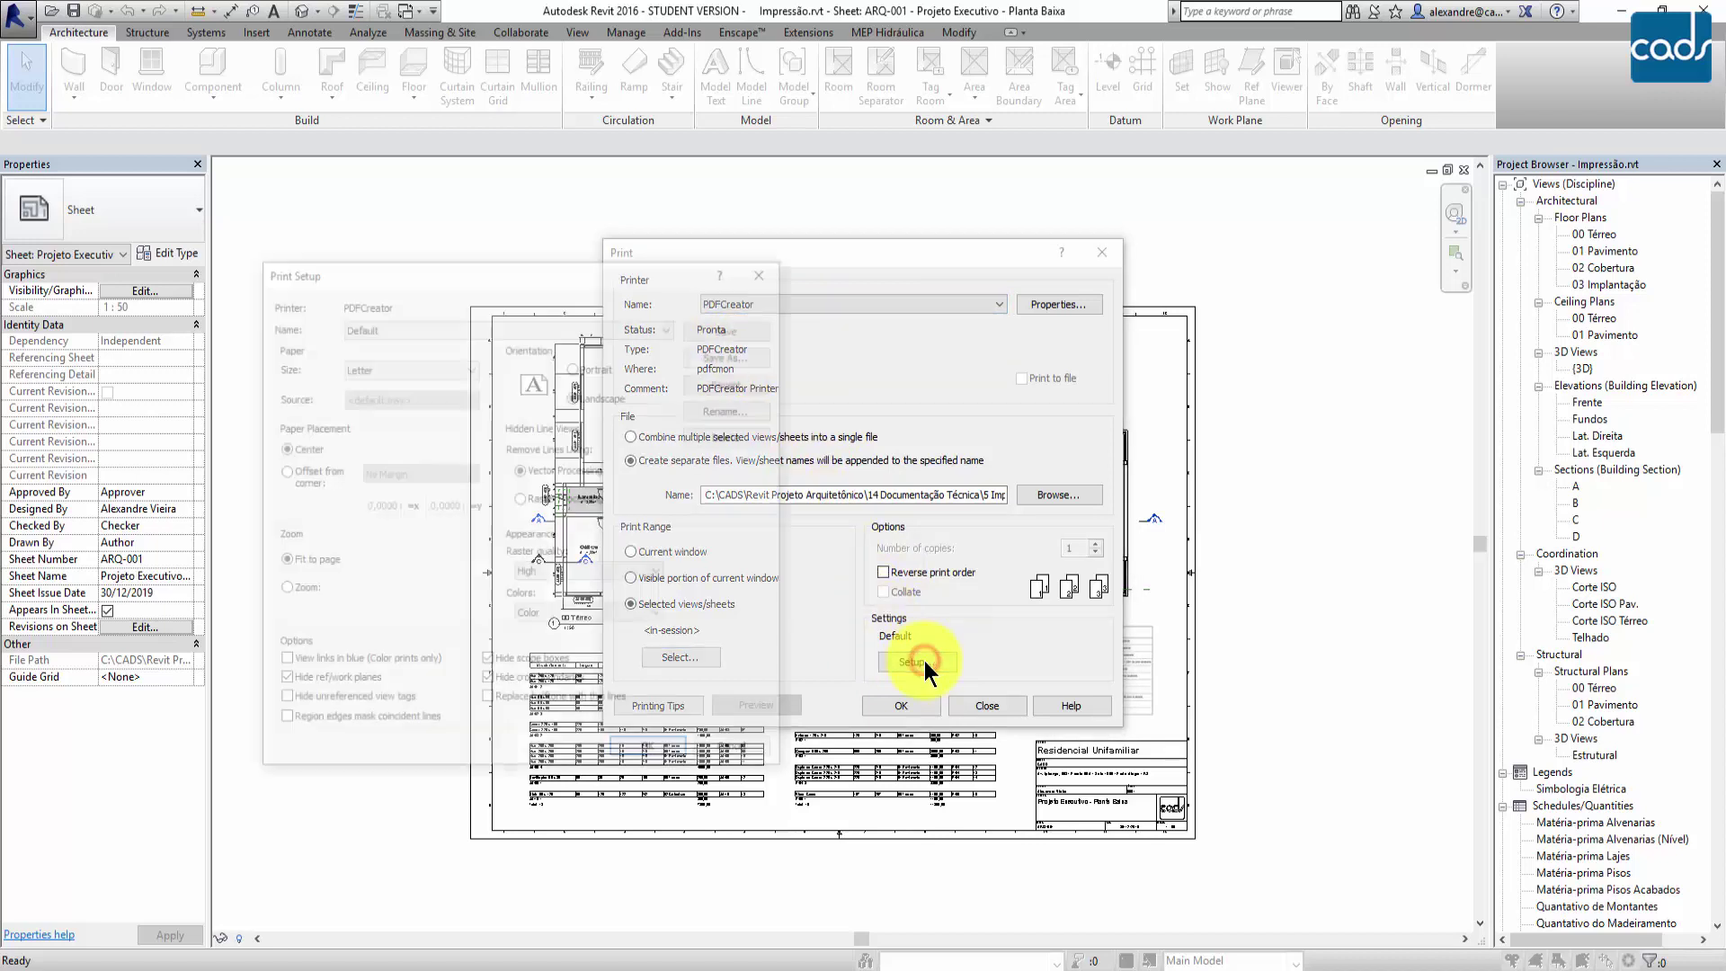
drag(640, 277, 990, 326)
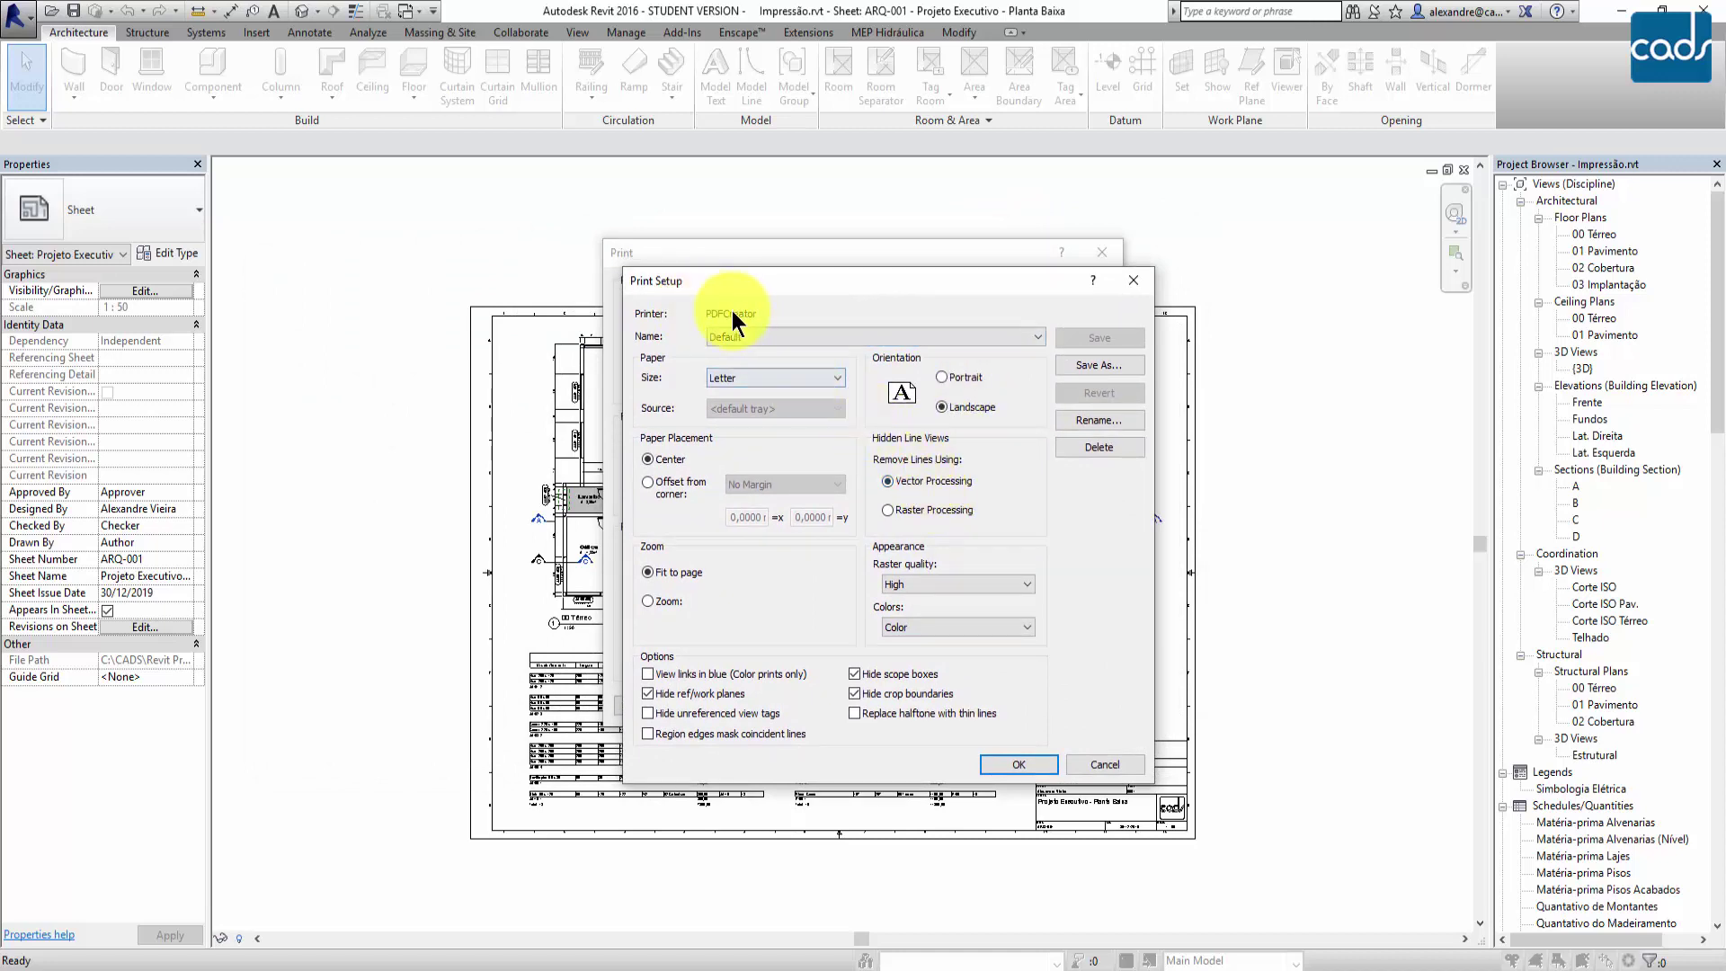
click(785, 372)
scroll(778, 453, down, 10)
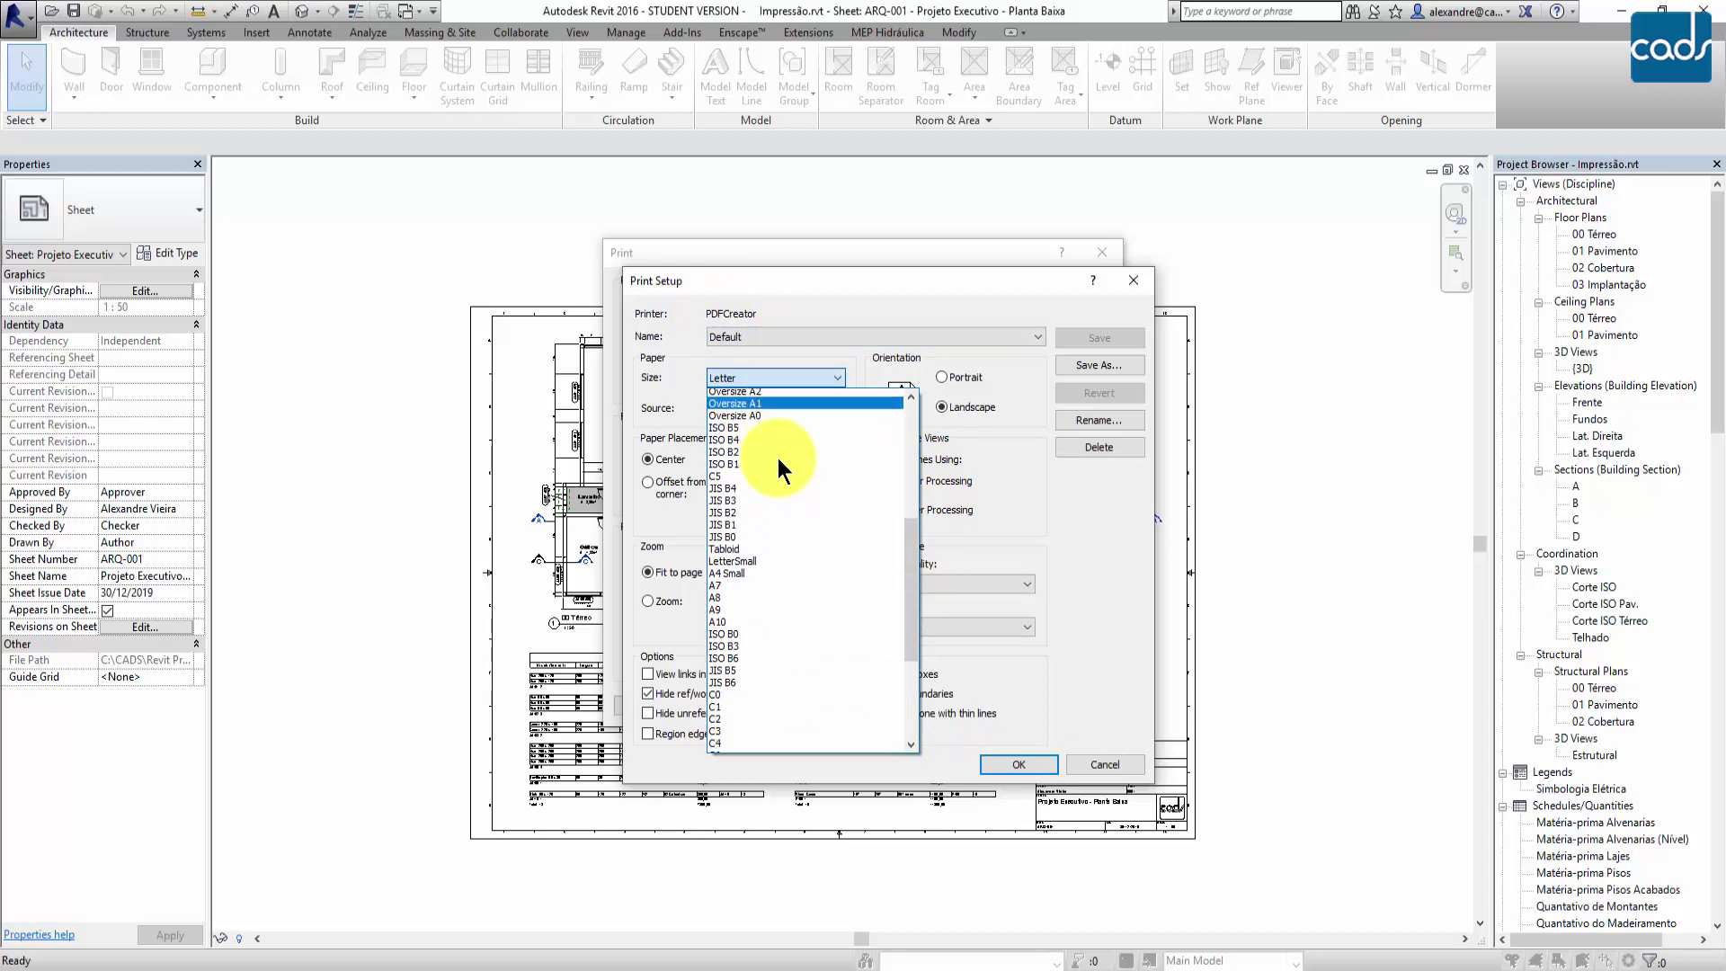
scroll(778, 456, up, 5)
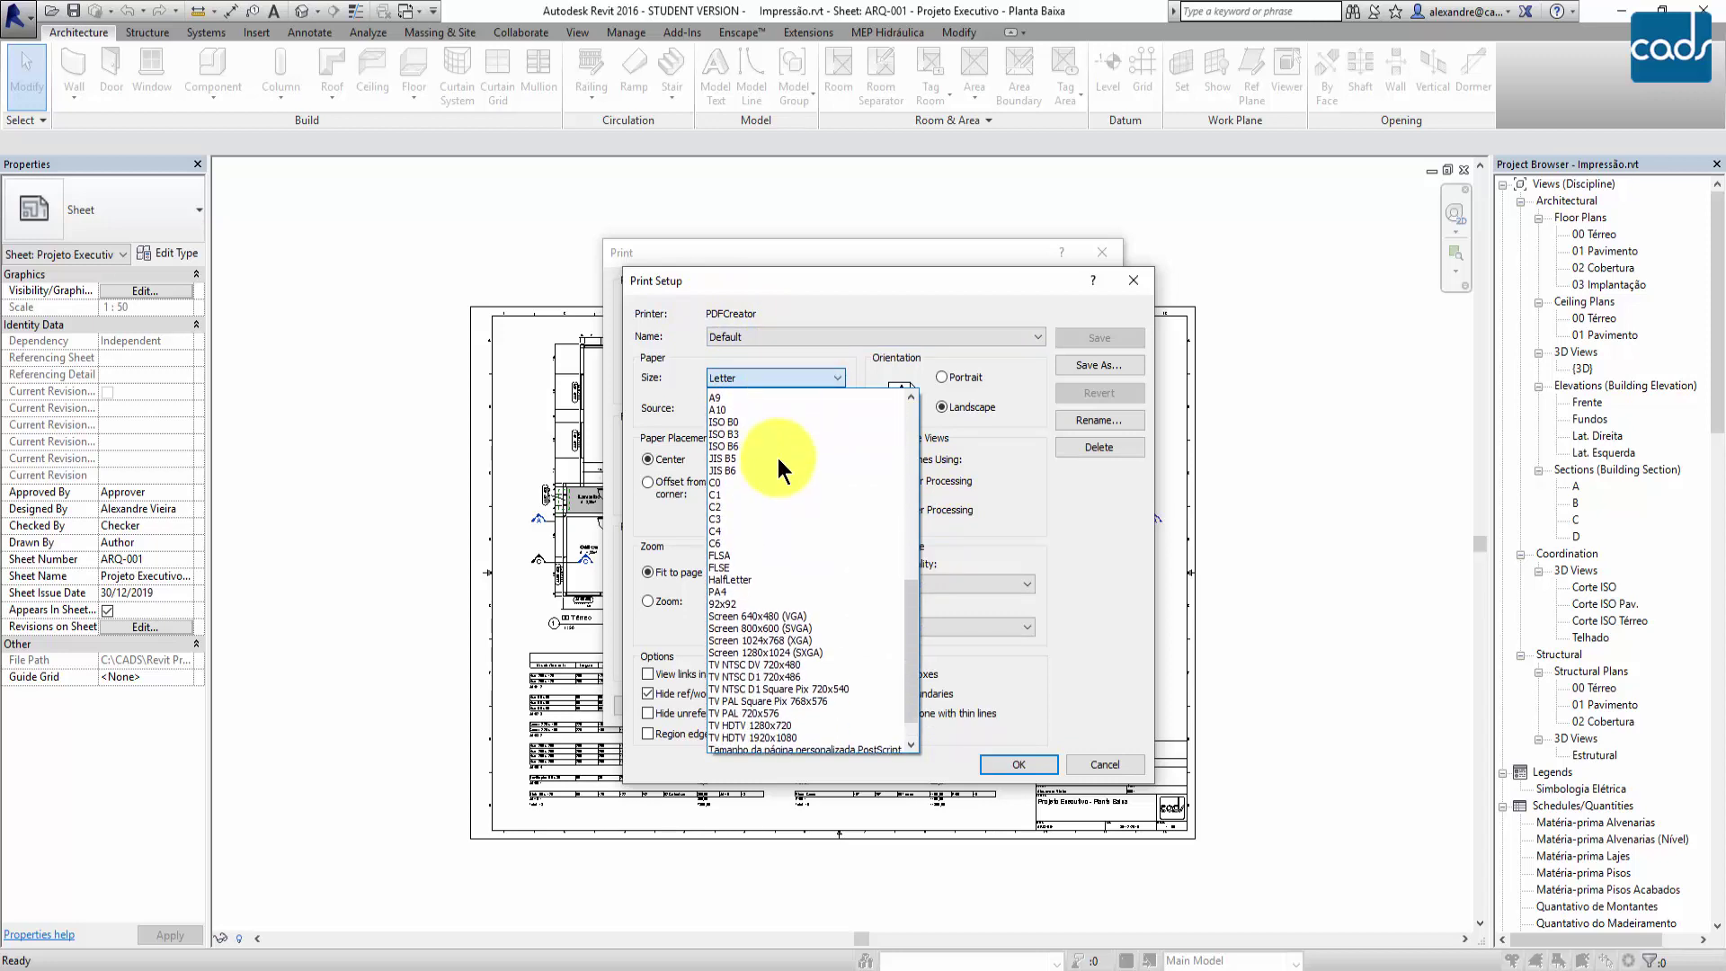
scroll(778, 456, up, 7)
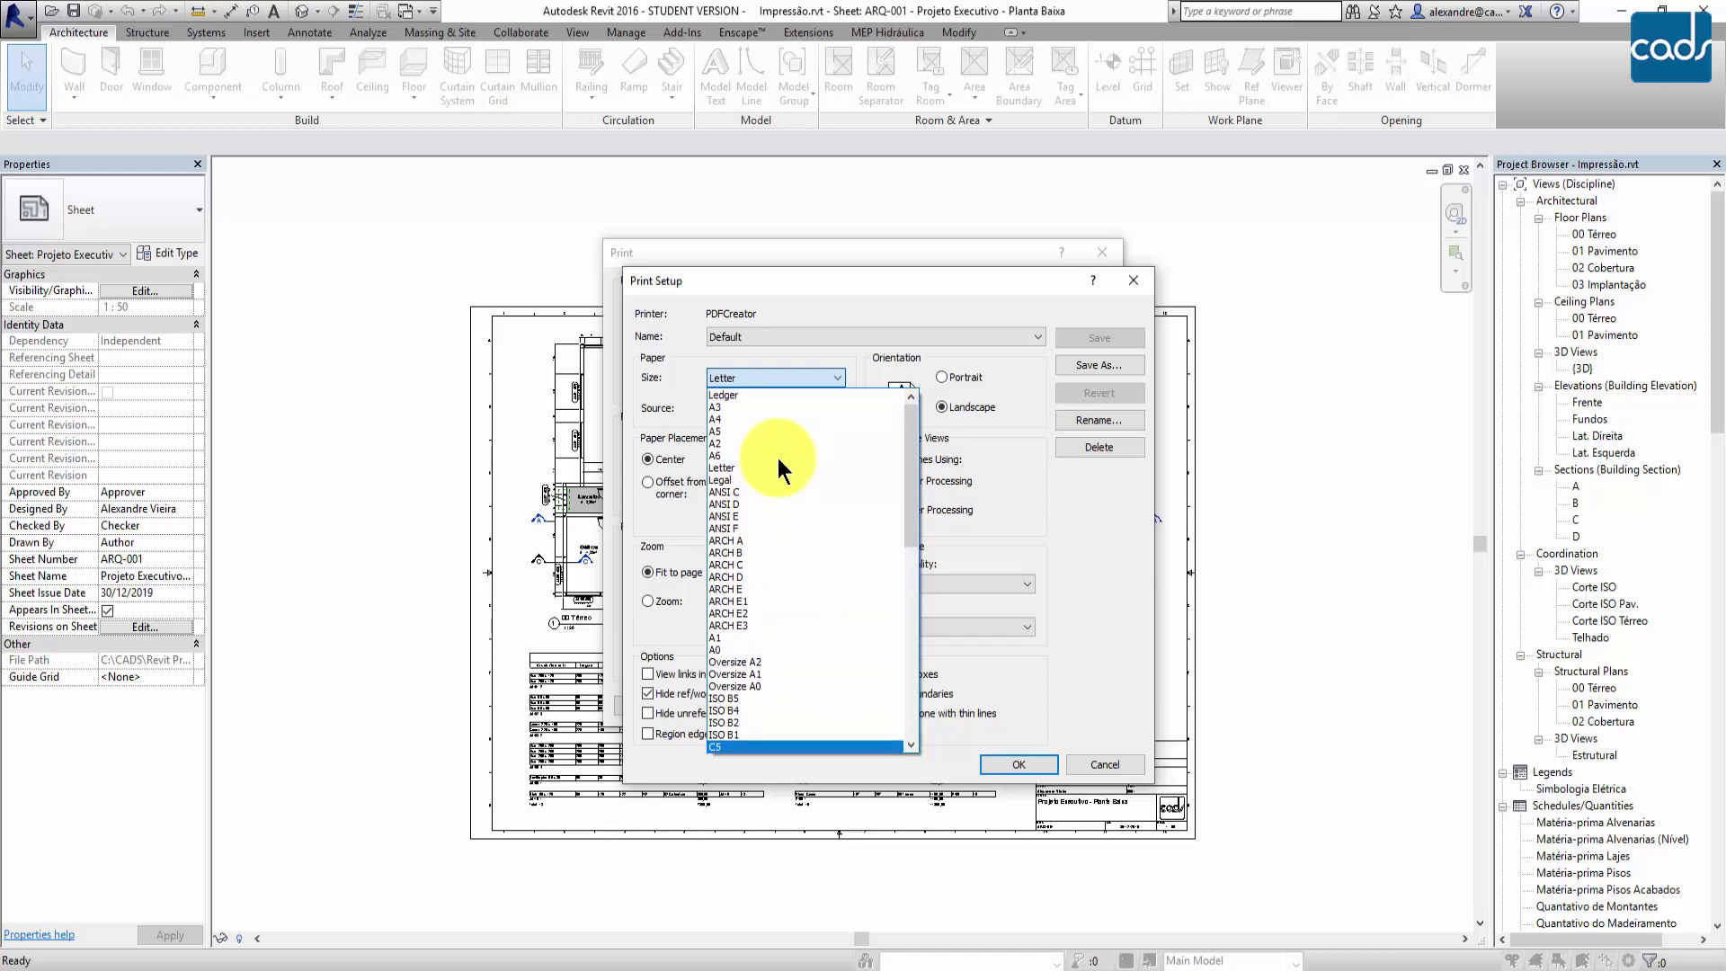
click(735, 408)
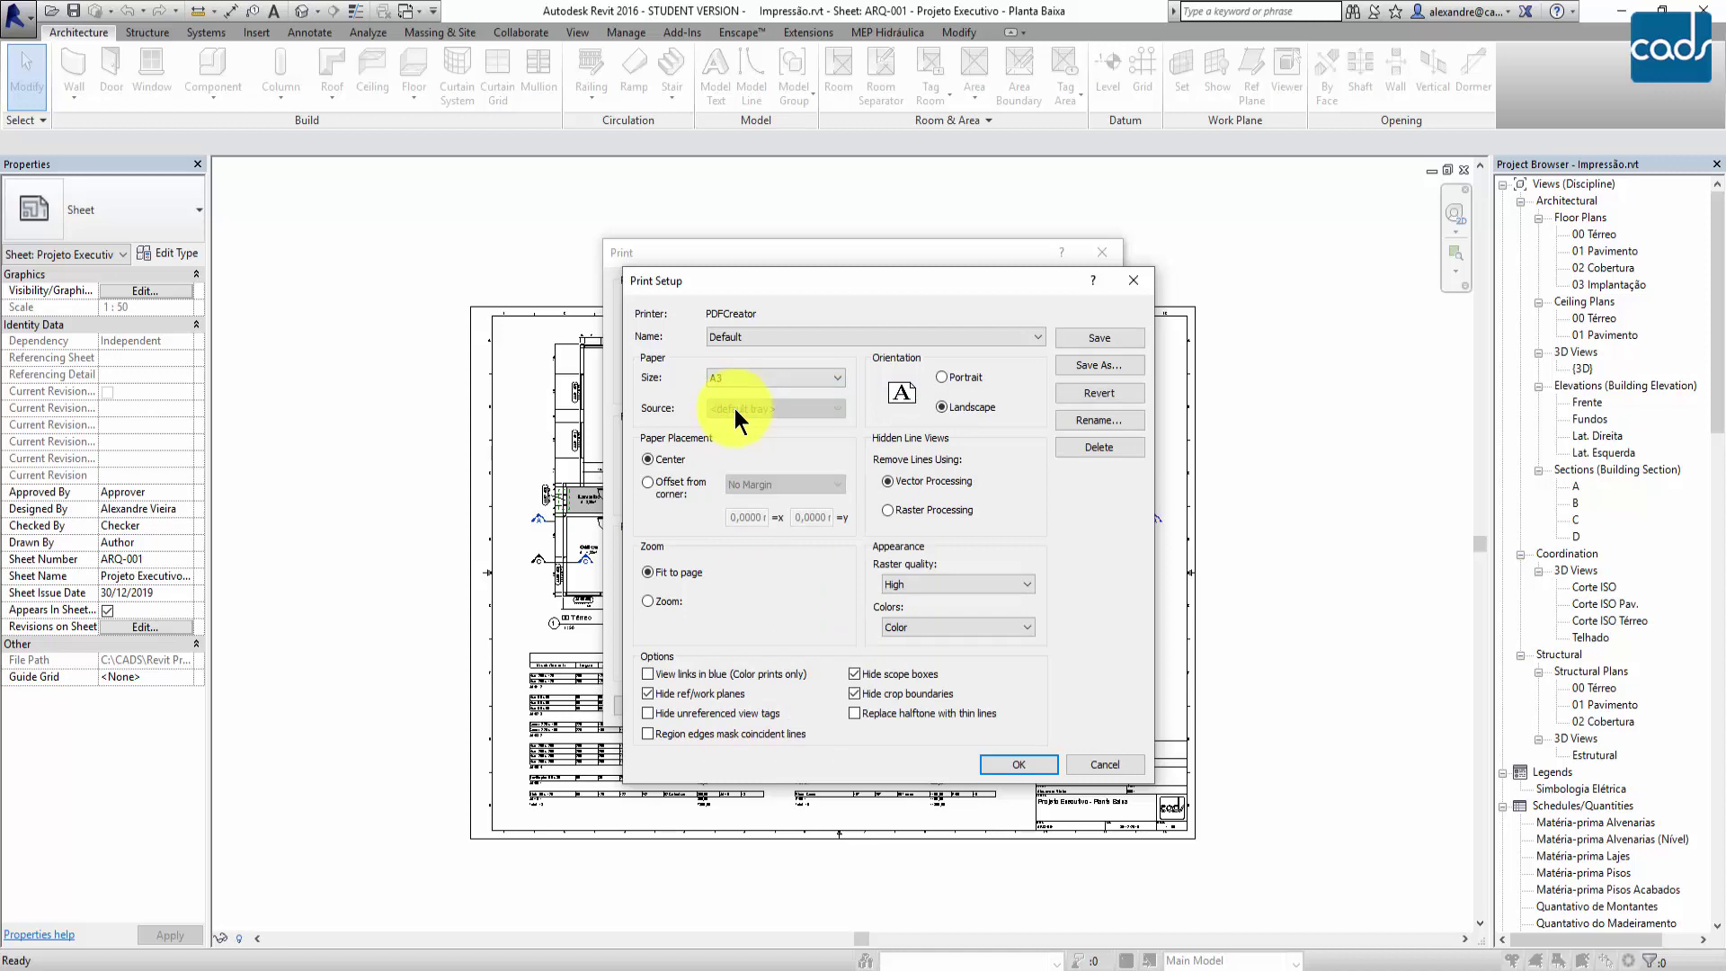
click(940, 377)
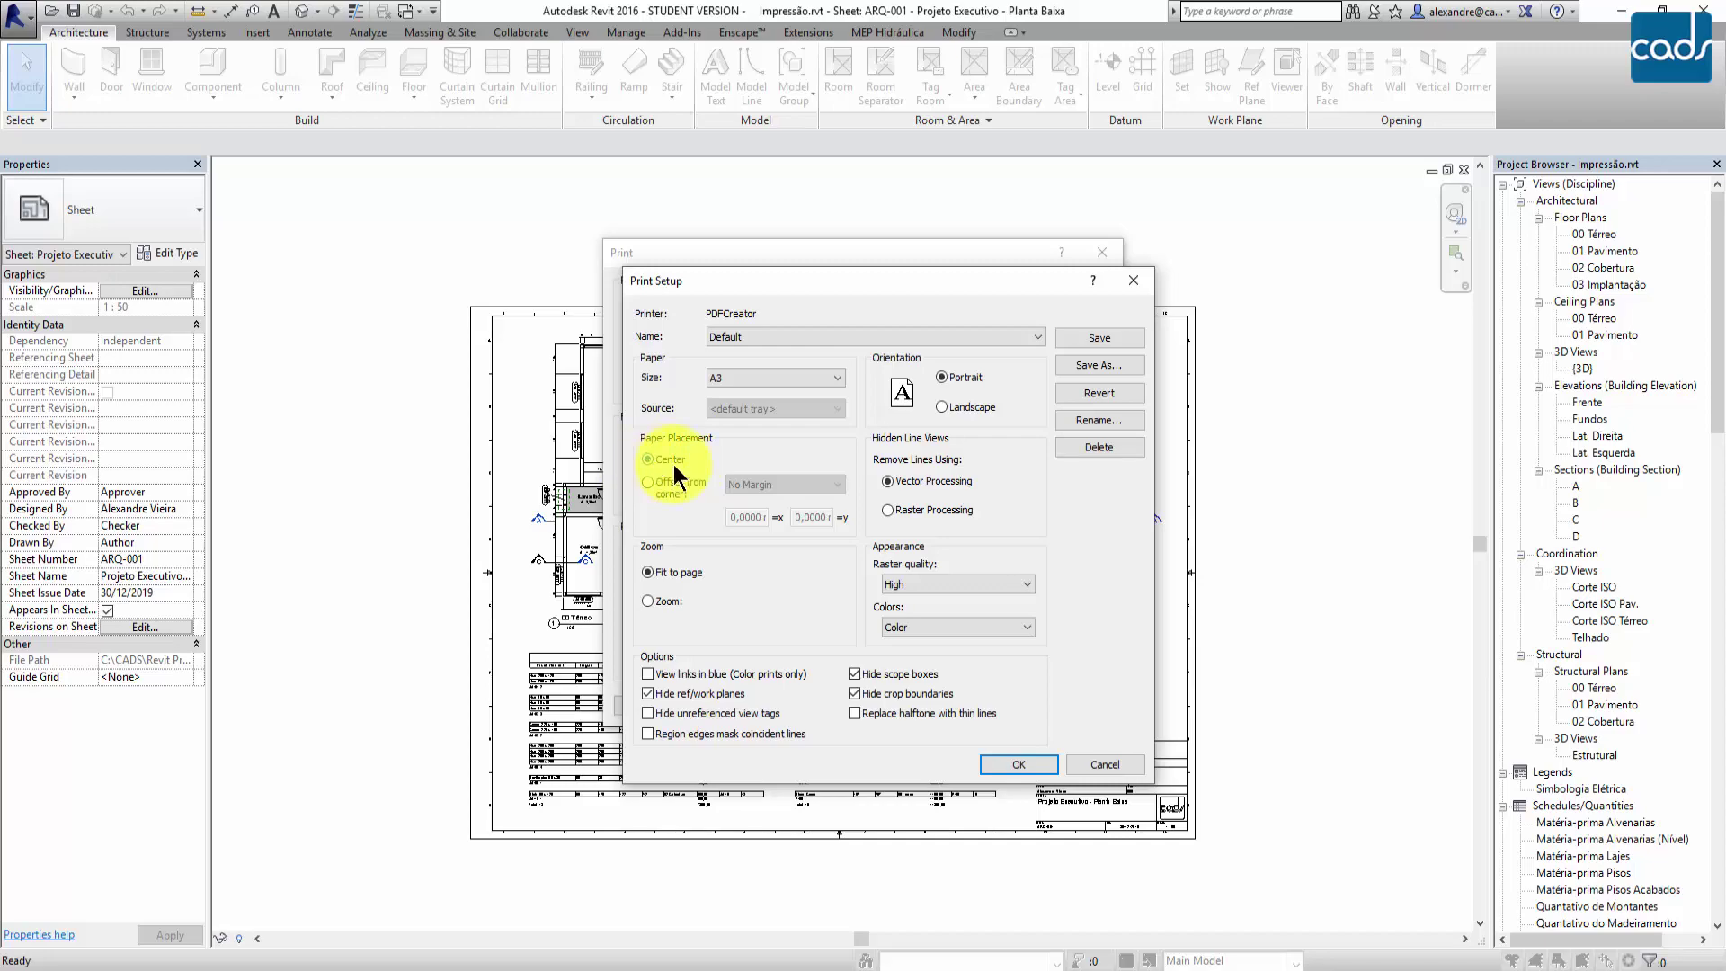
- Set the print zoom to 100% with No Margin offset from corner placement, High raster quality and Color output
click(649, 572)
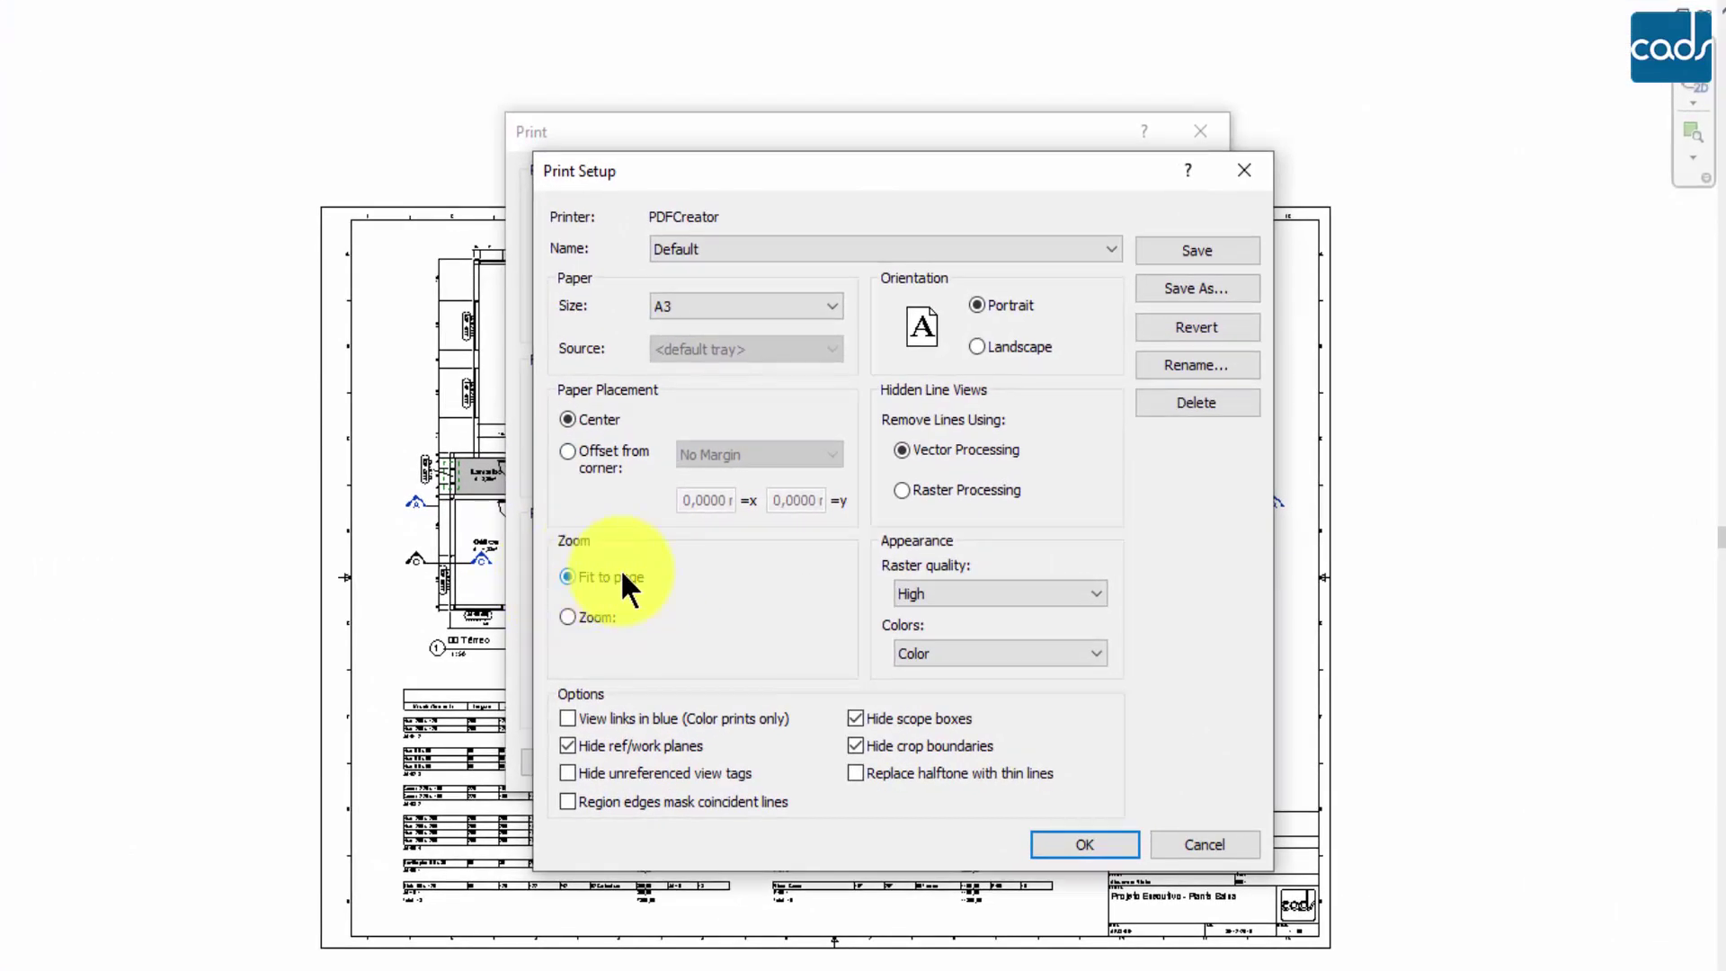
click(567, 616)
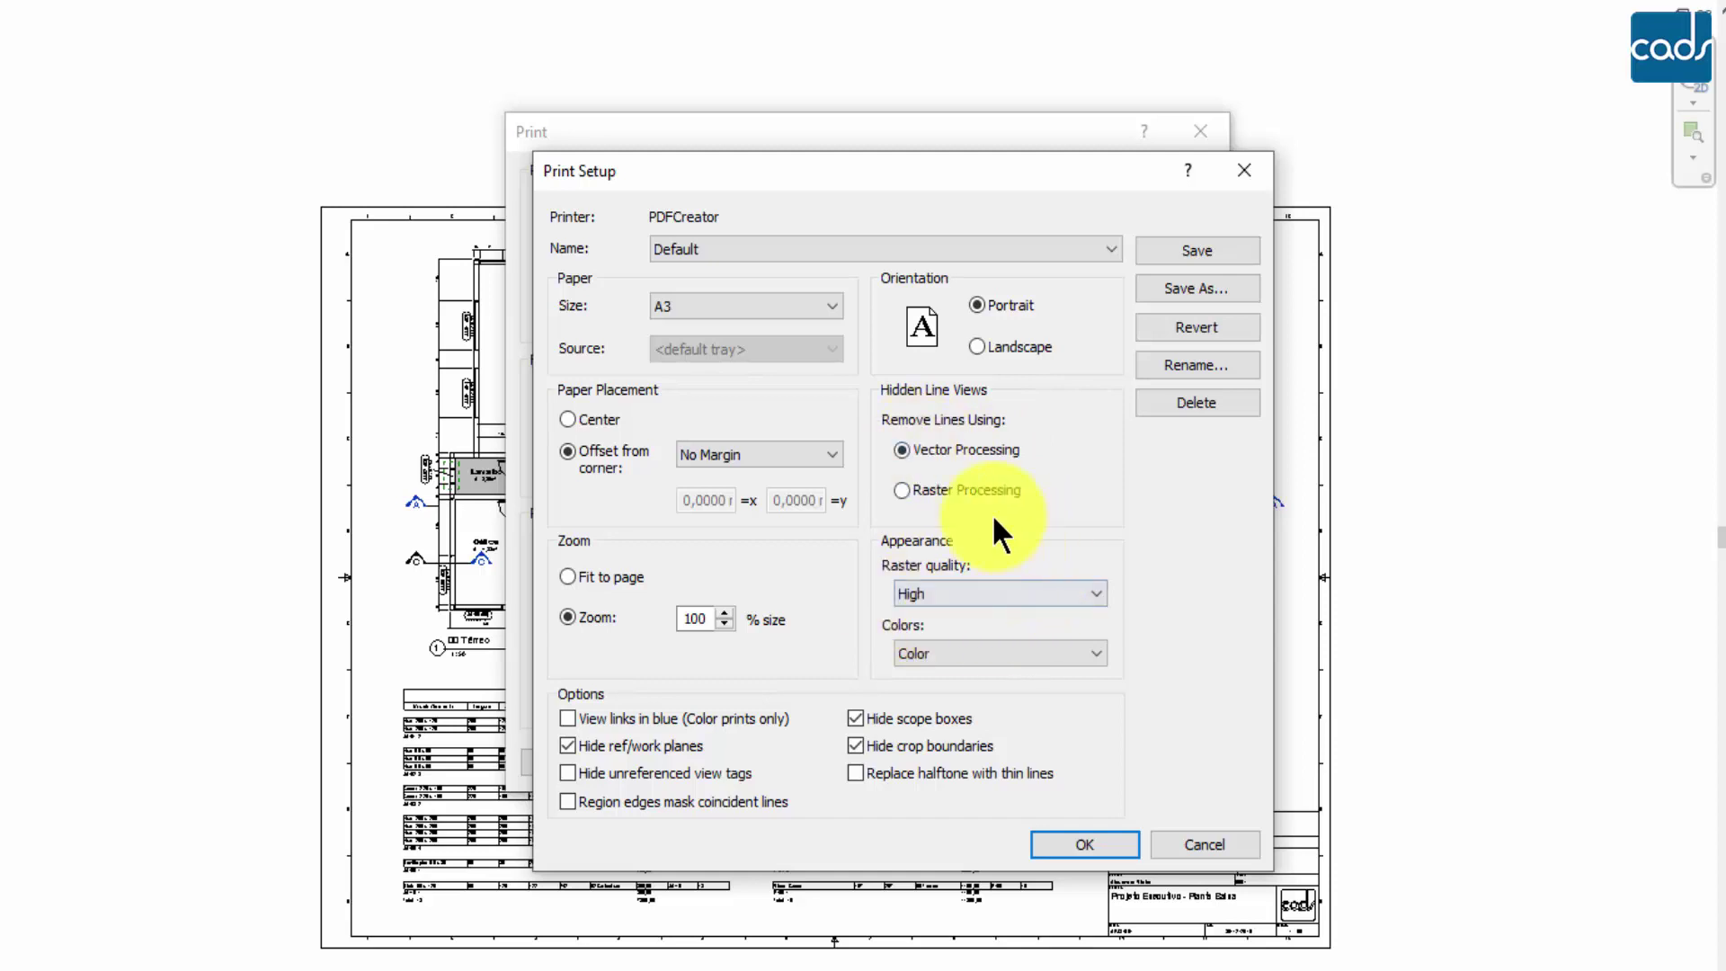
click(944, 587)
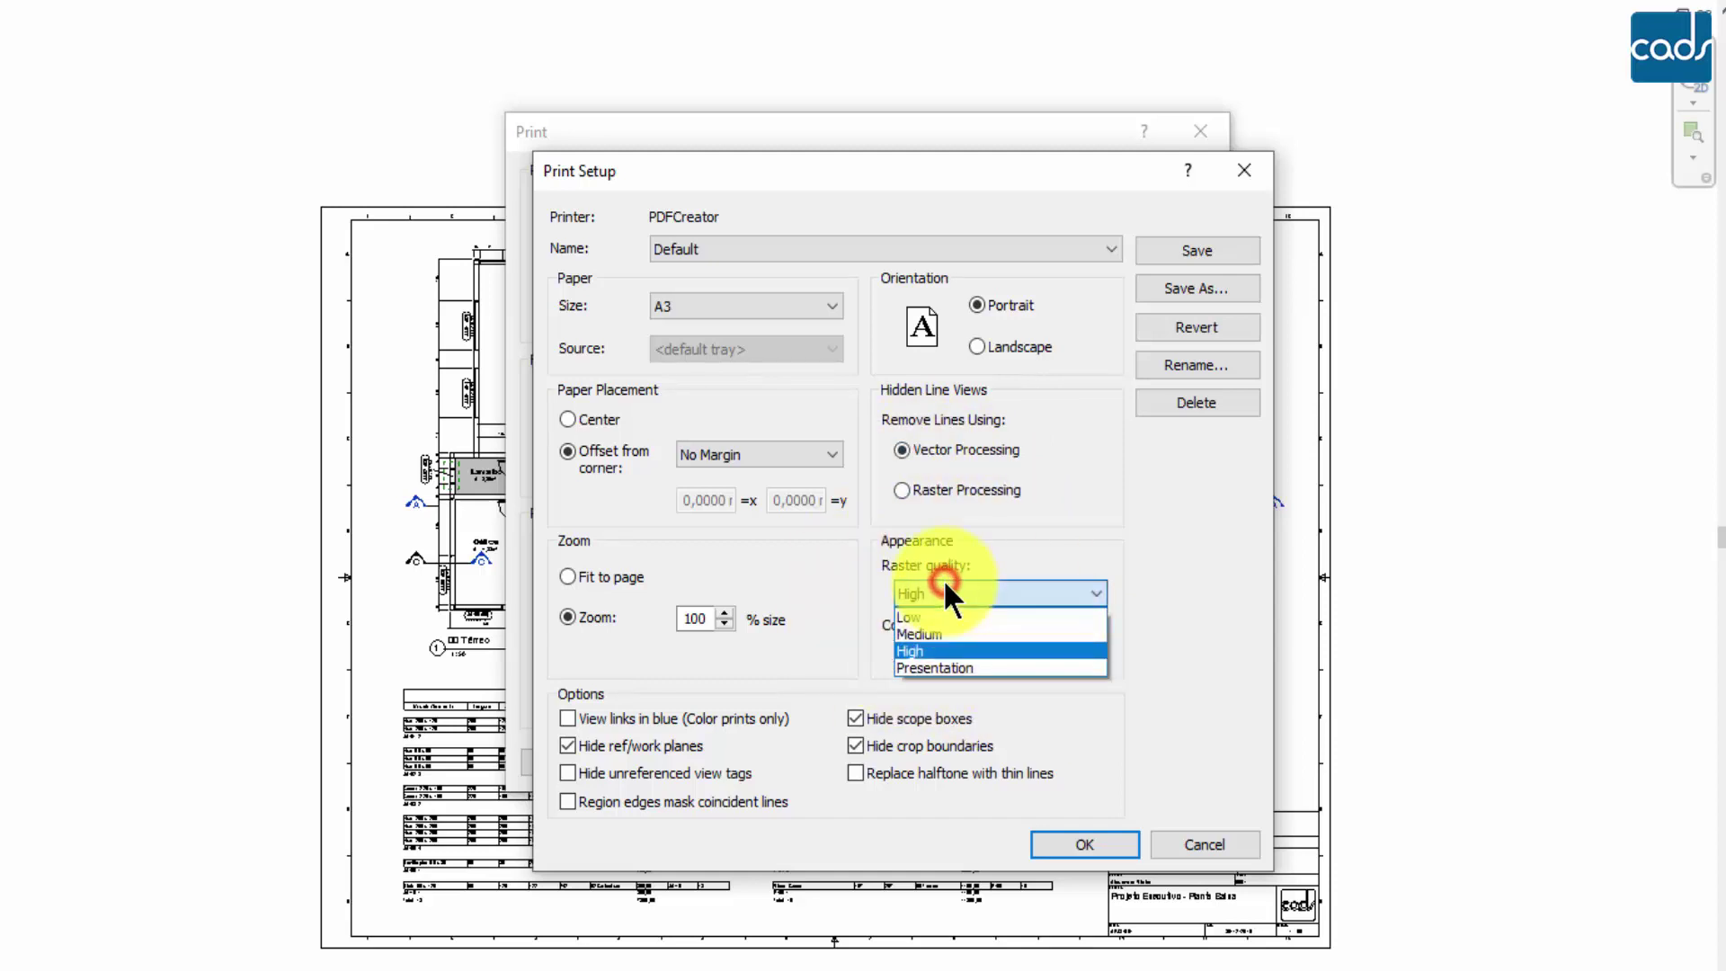
click(944, 650)
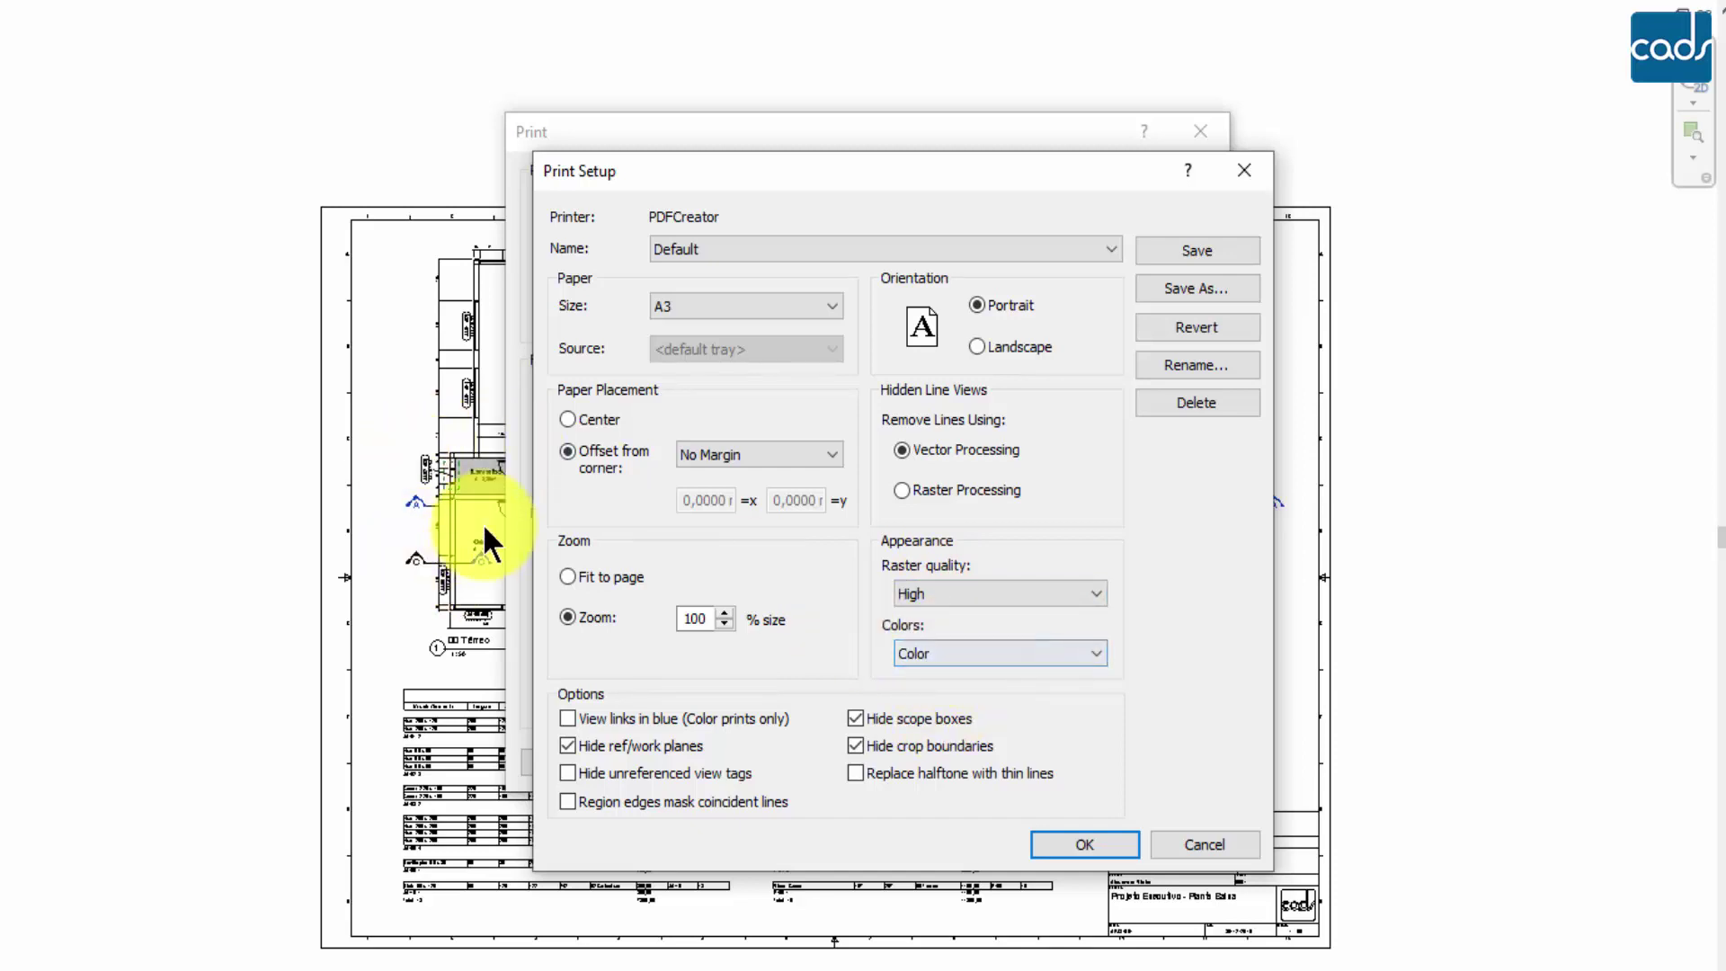
click(914, 640)
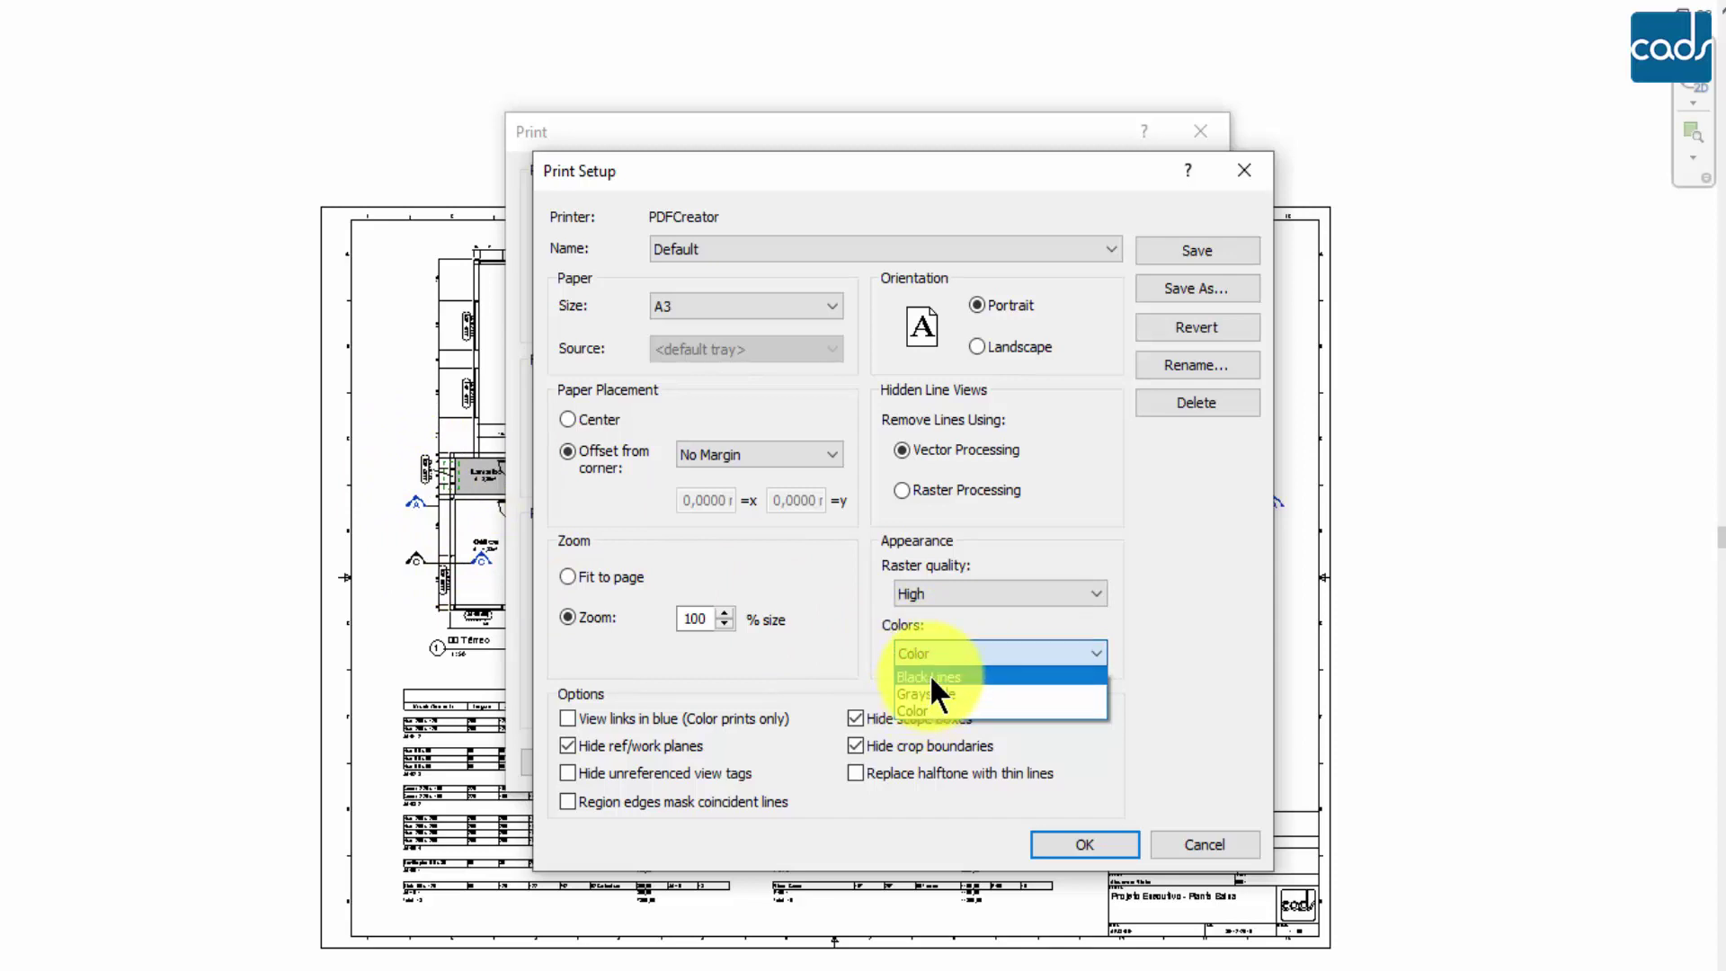
click(942, 709)
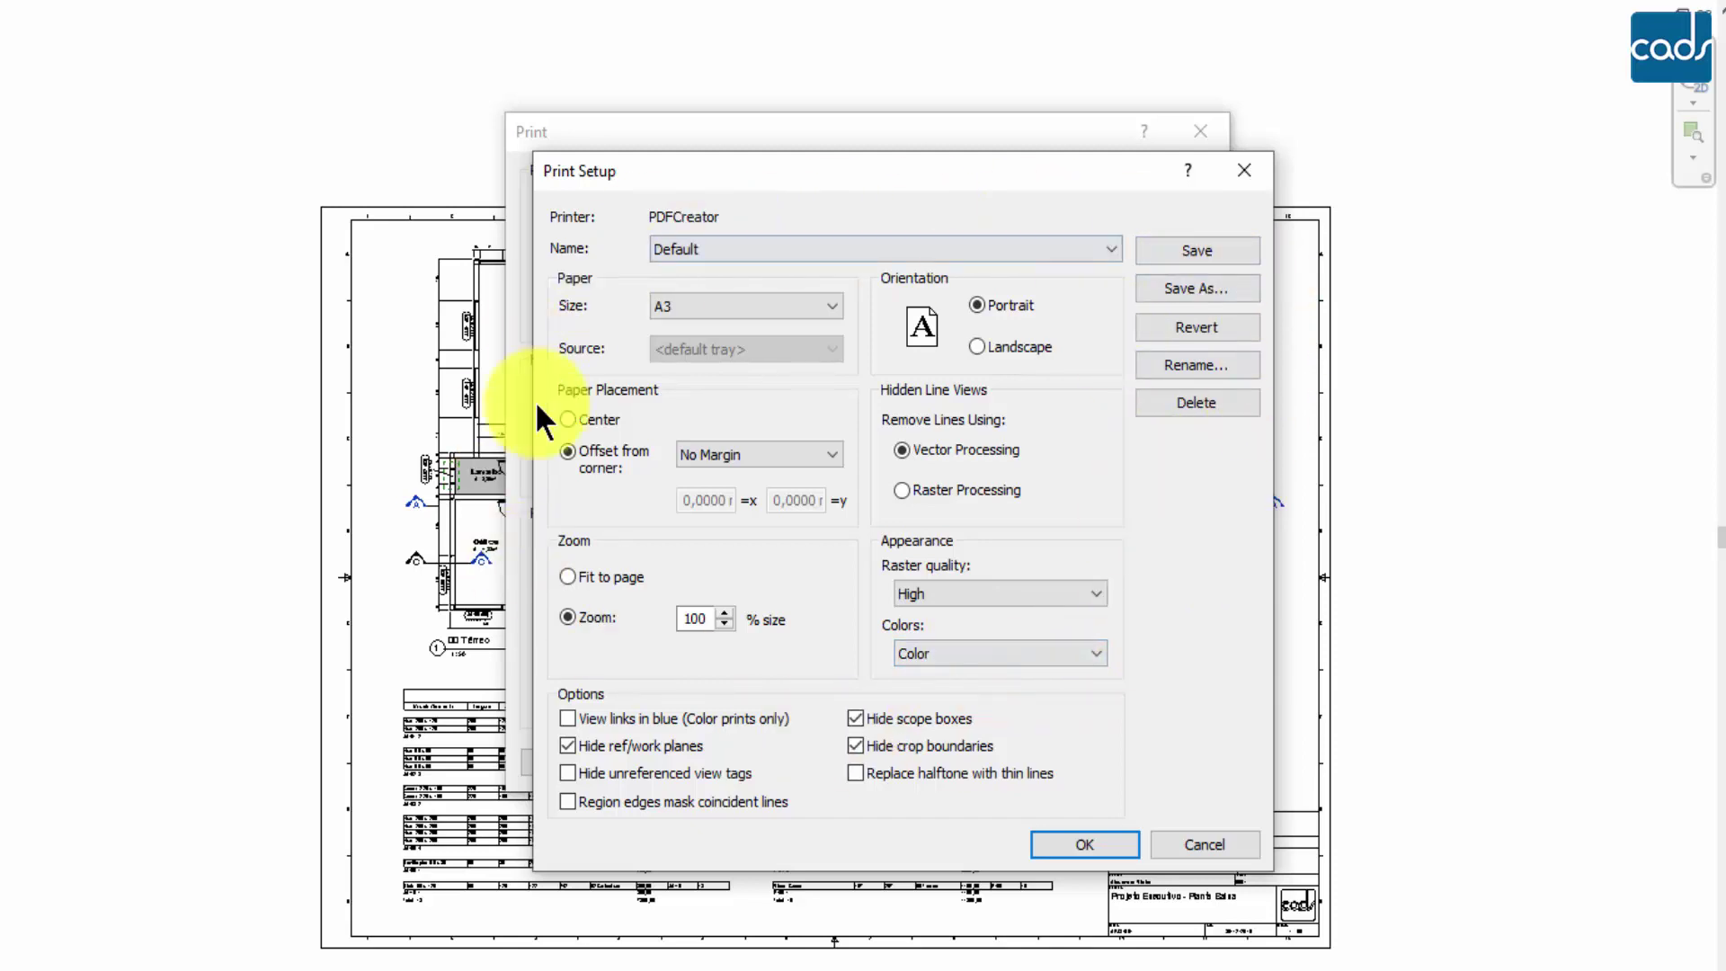
- Save the Default print setup and print the selected view as a separate file
click(1168, 247)
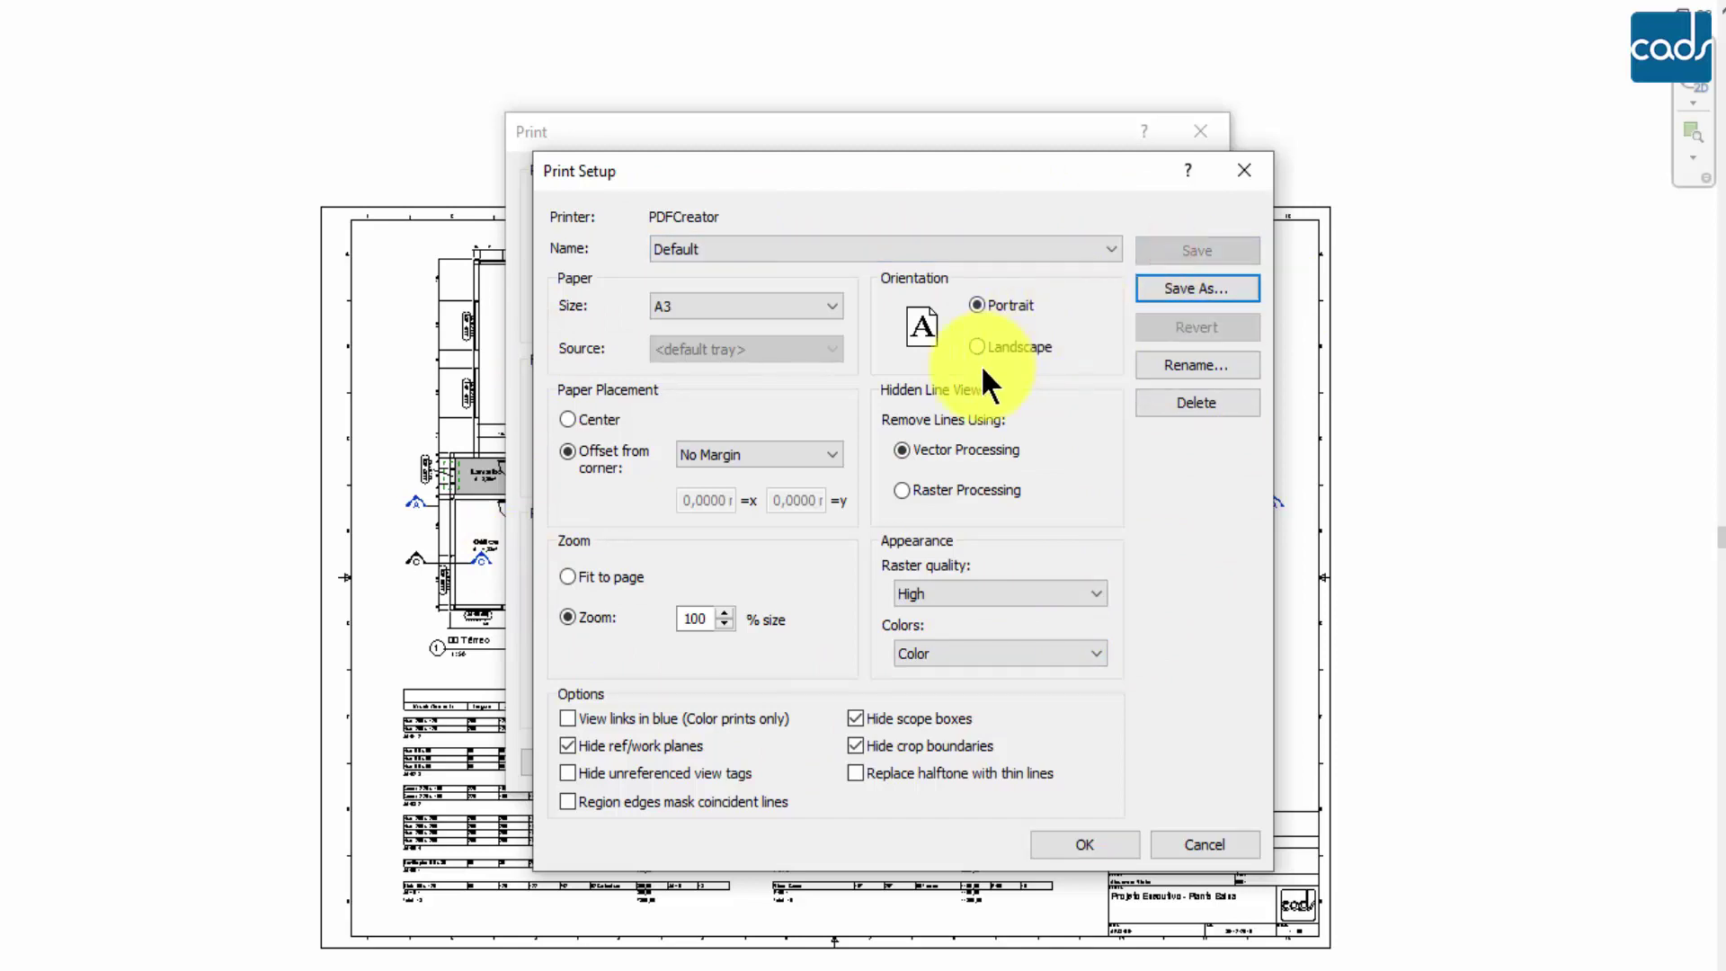
click(1070, 845)
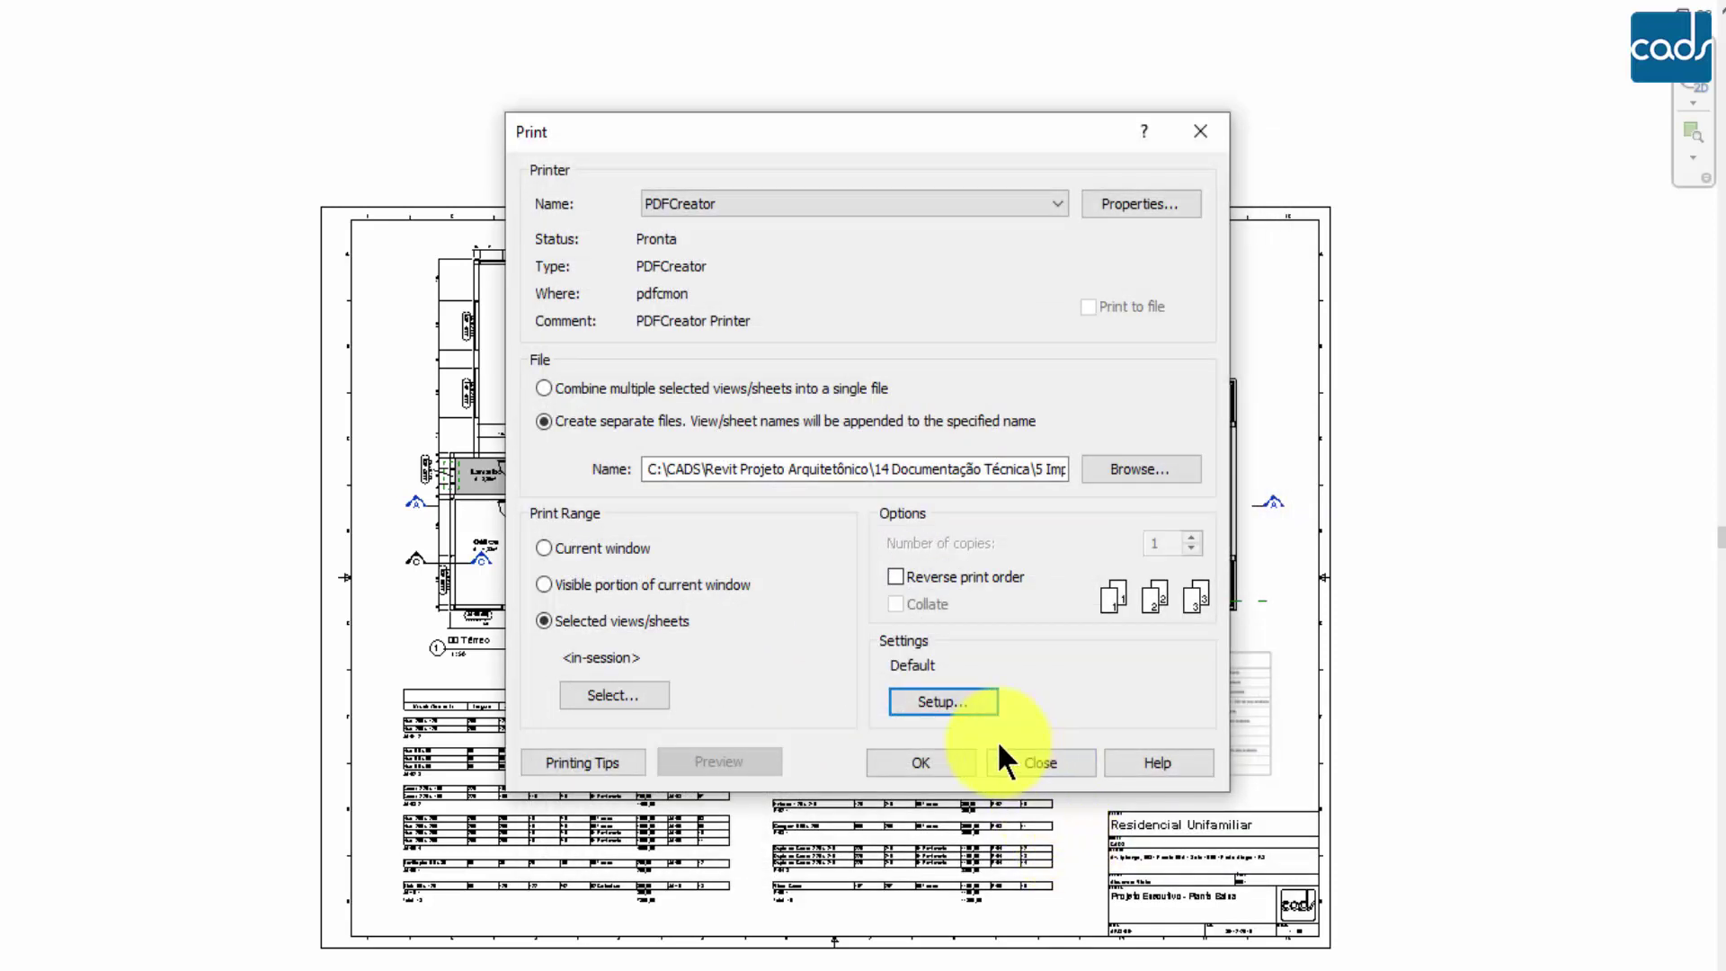
click(902, 758)
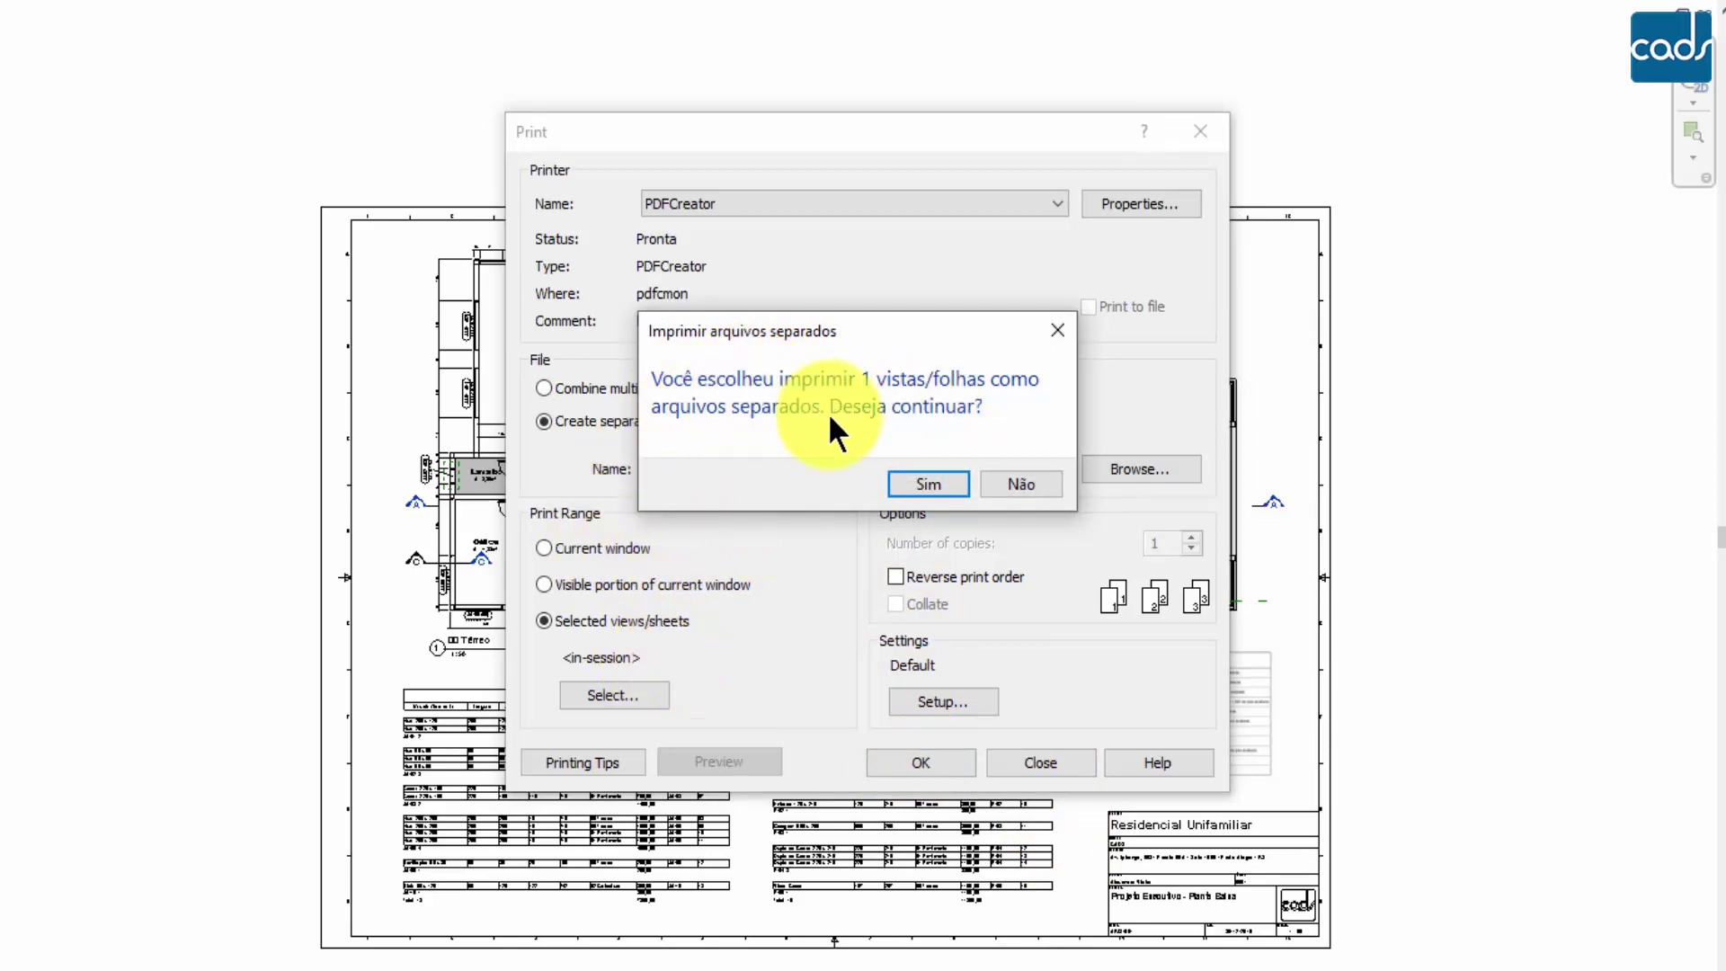
click(925, 484)
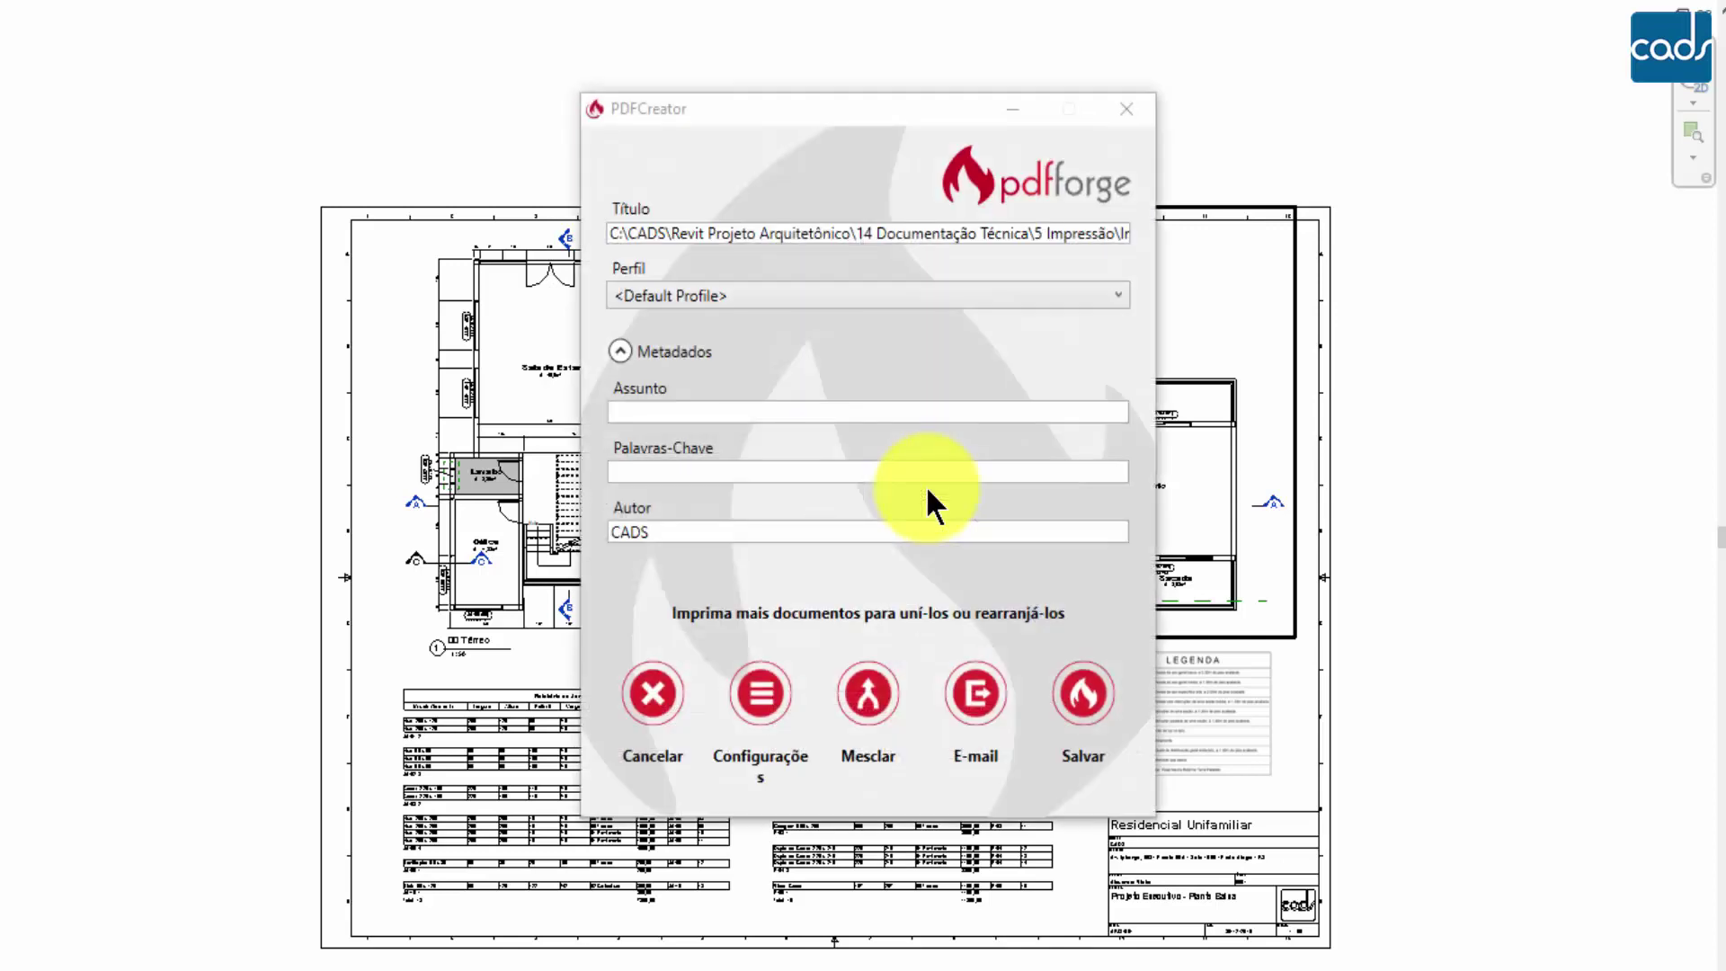
- Check the print job's title and metadata fields, and save it as a PDF in the 5 Impressão folder
click(681, 410)
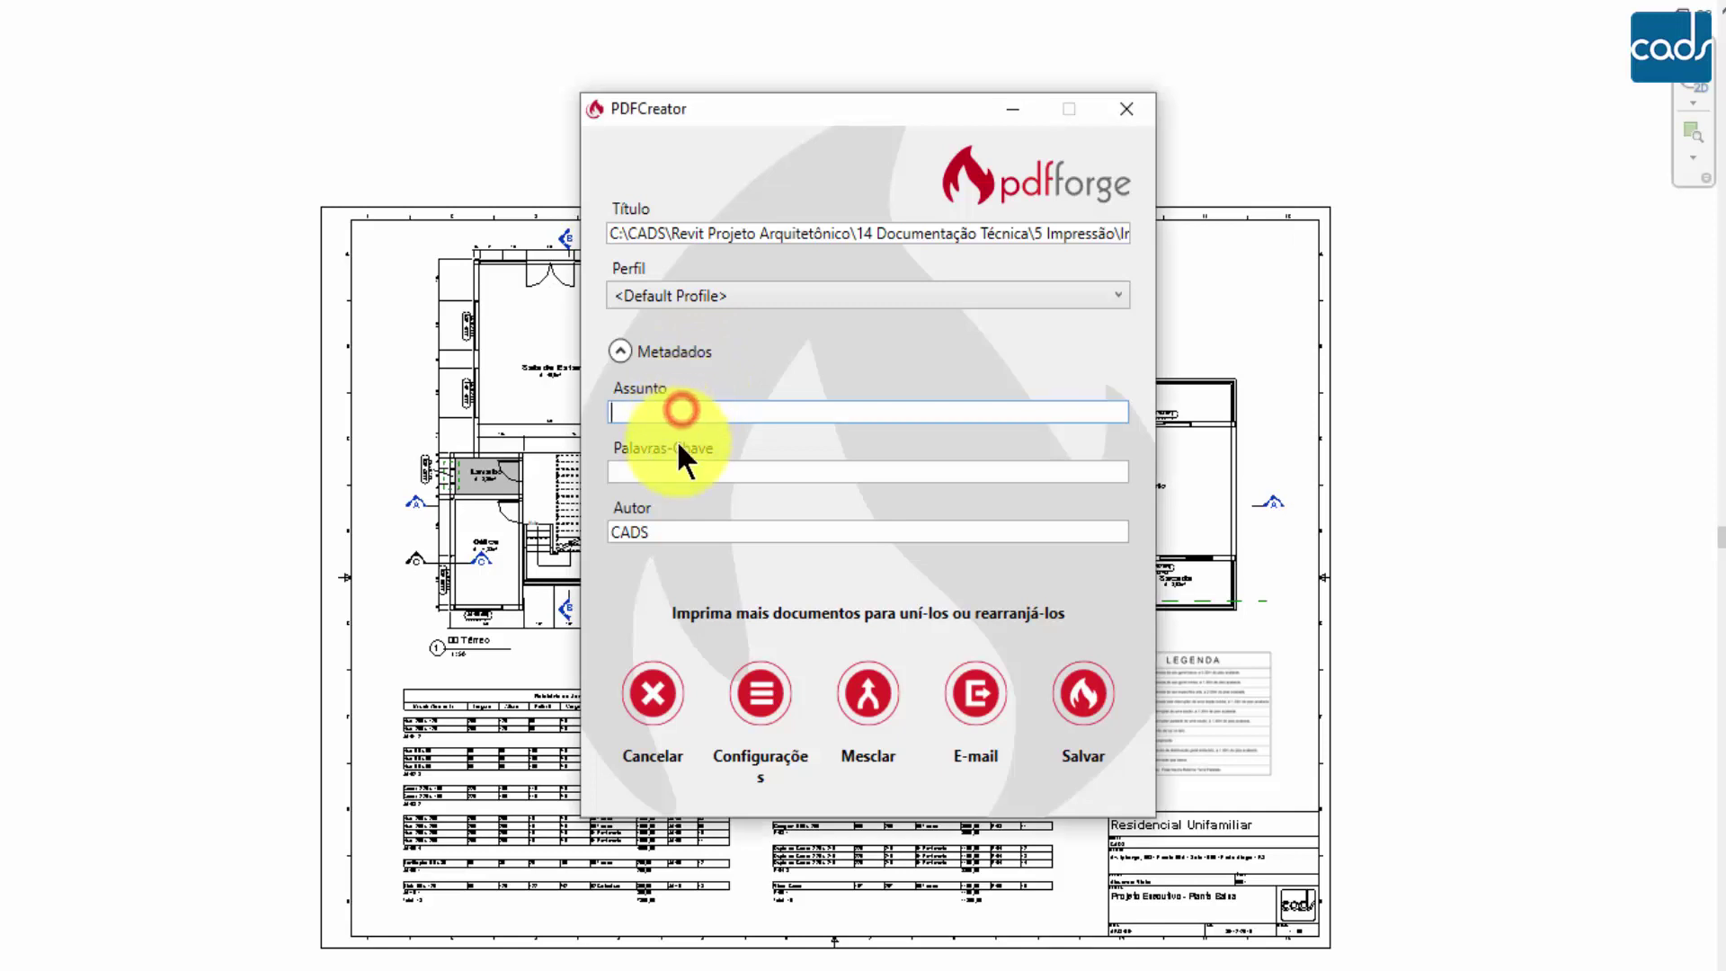
click(671, 468)
click(812, 229)
drag(812, 228, 1120, 216)
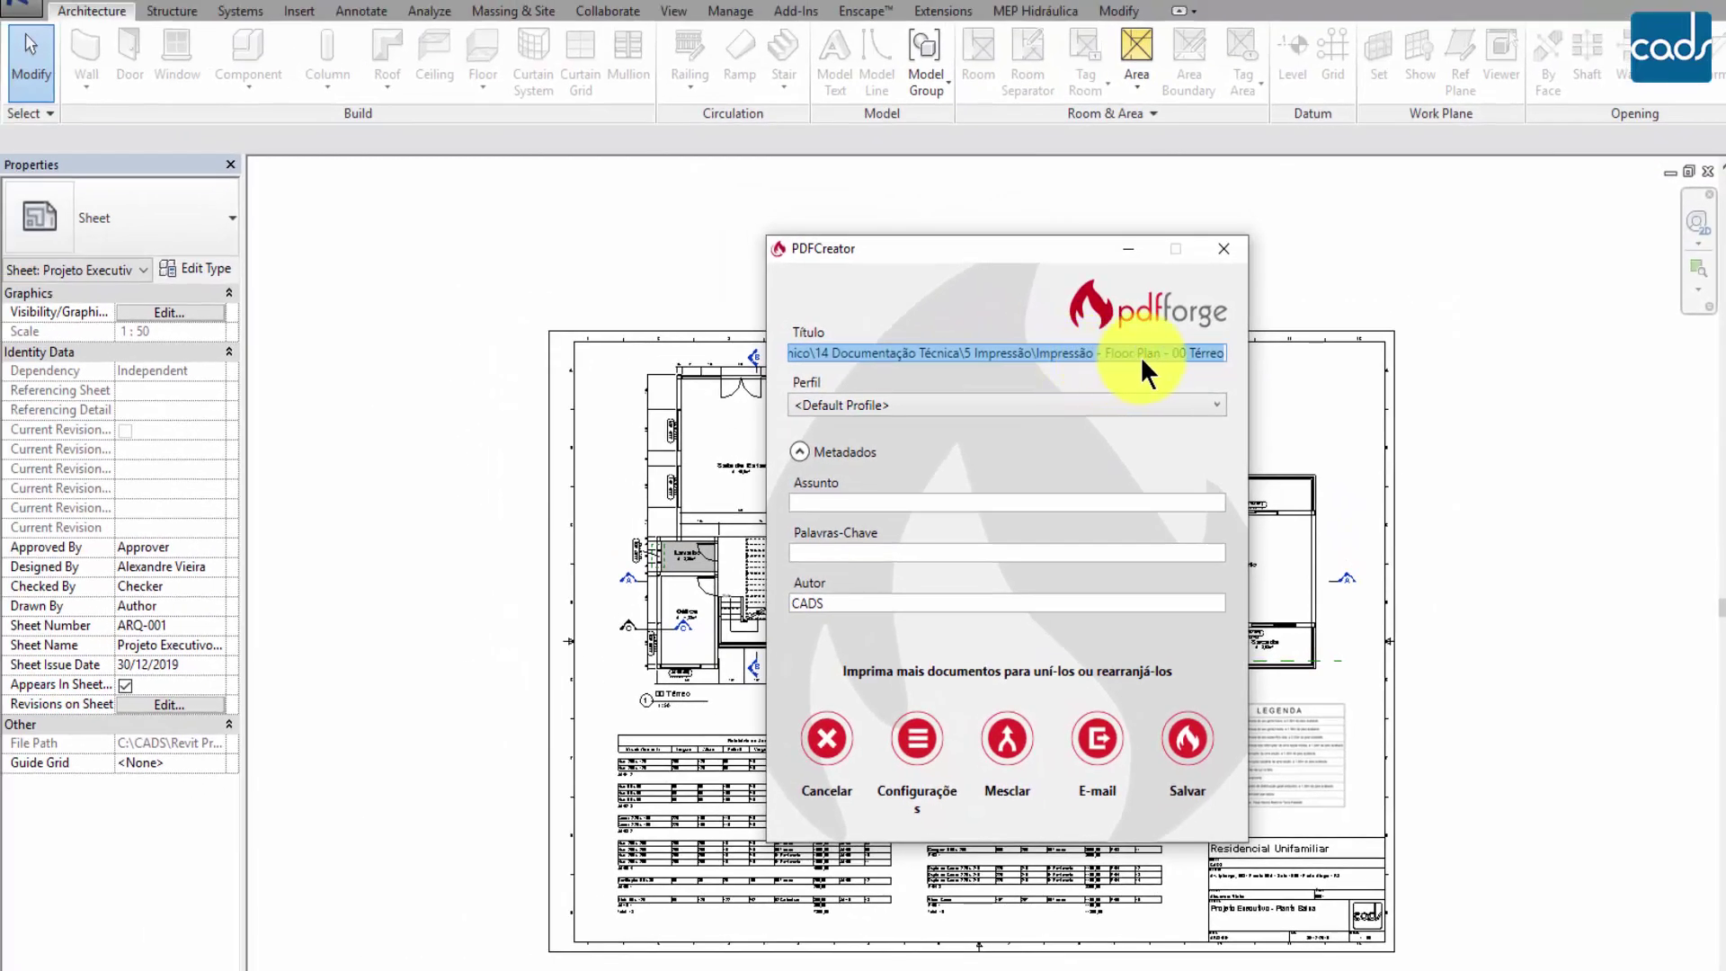
click(1188, 739)
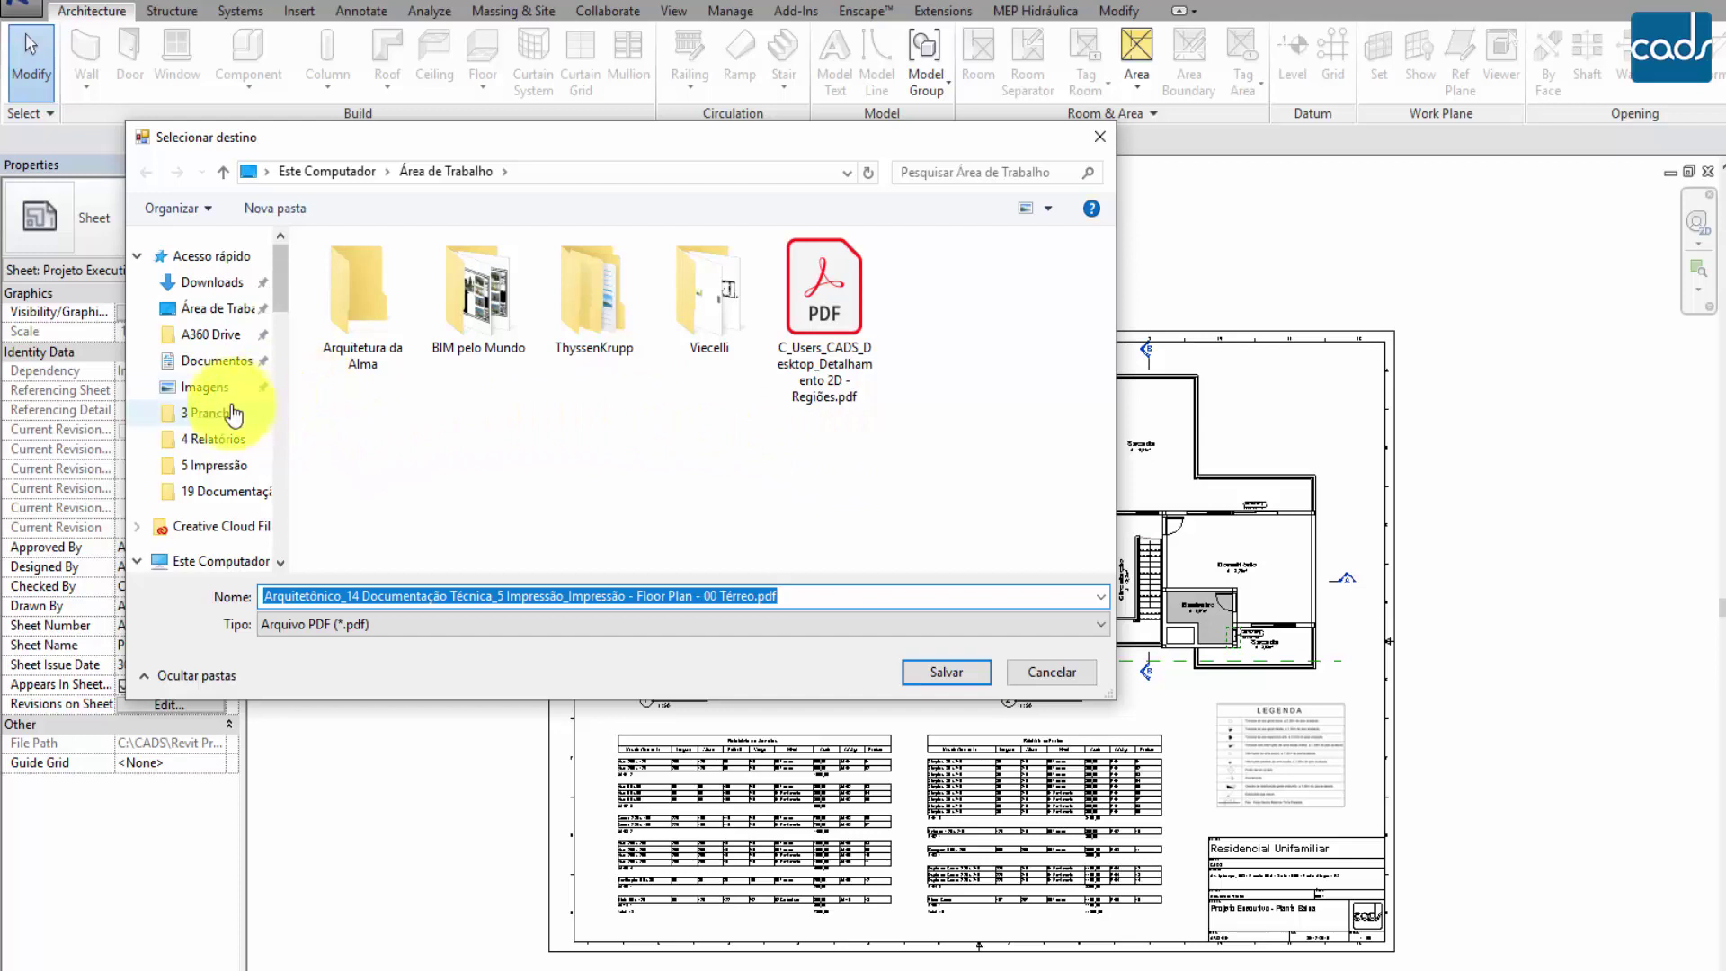
click(213, 467)
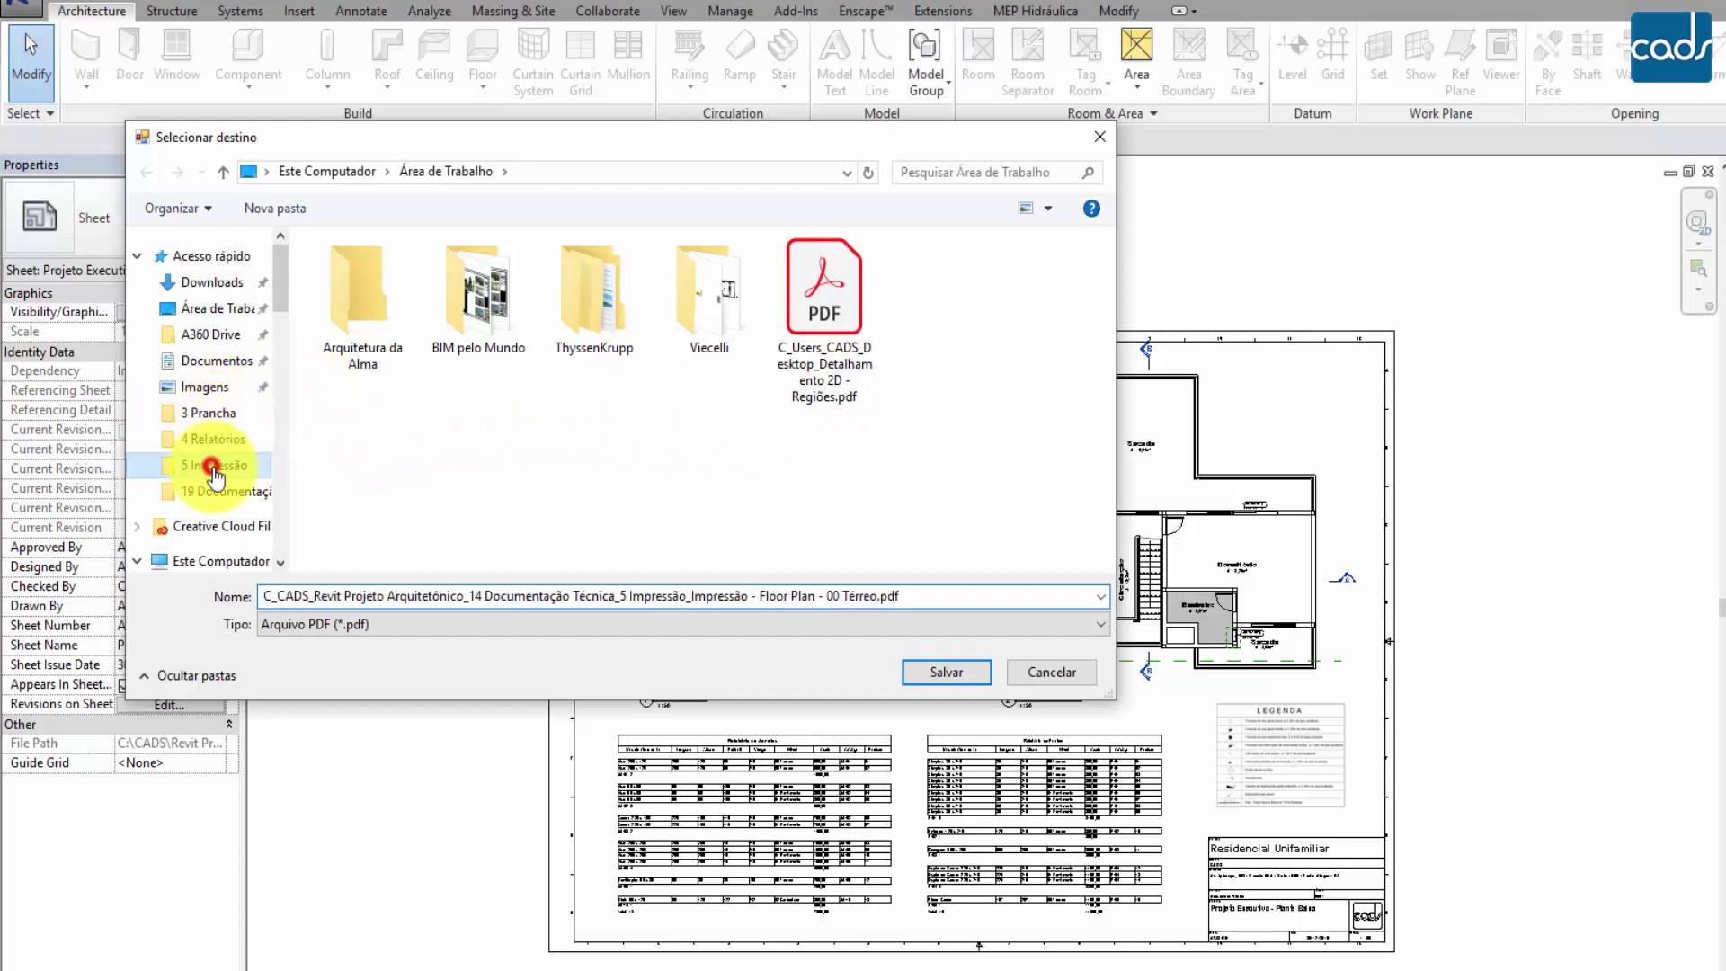
click(944, 672)
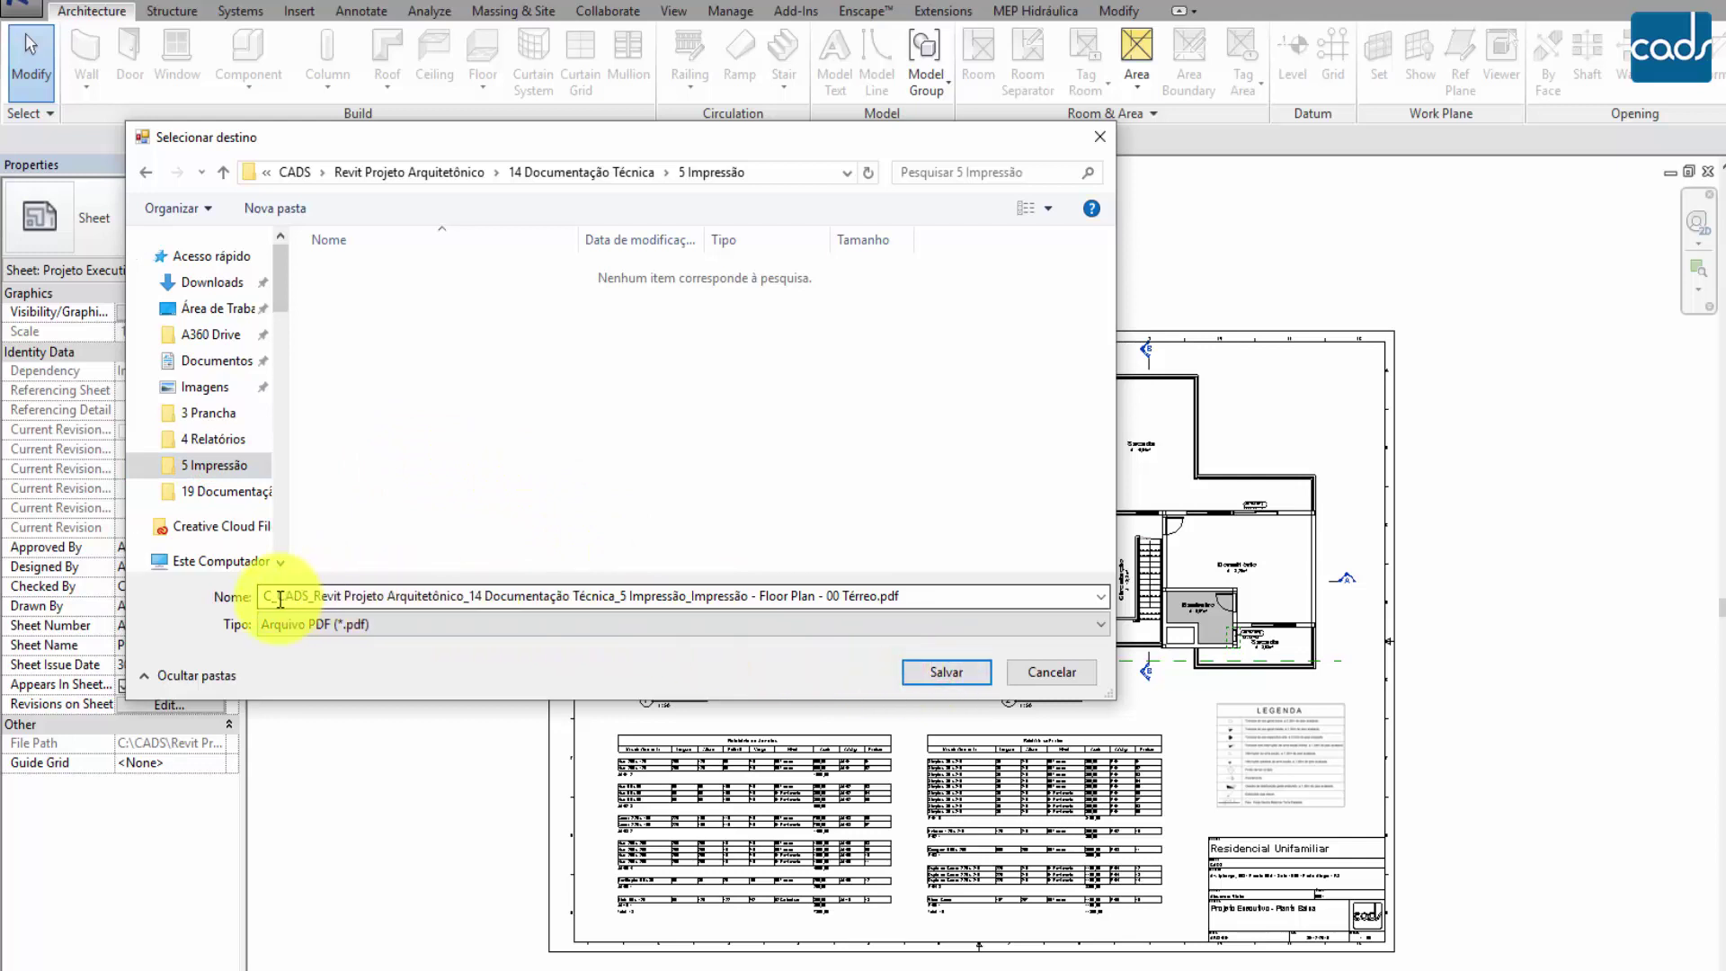
click(944, 671)
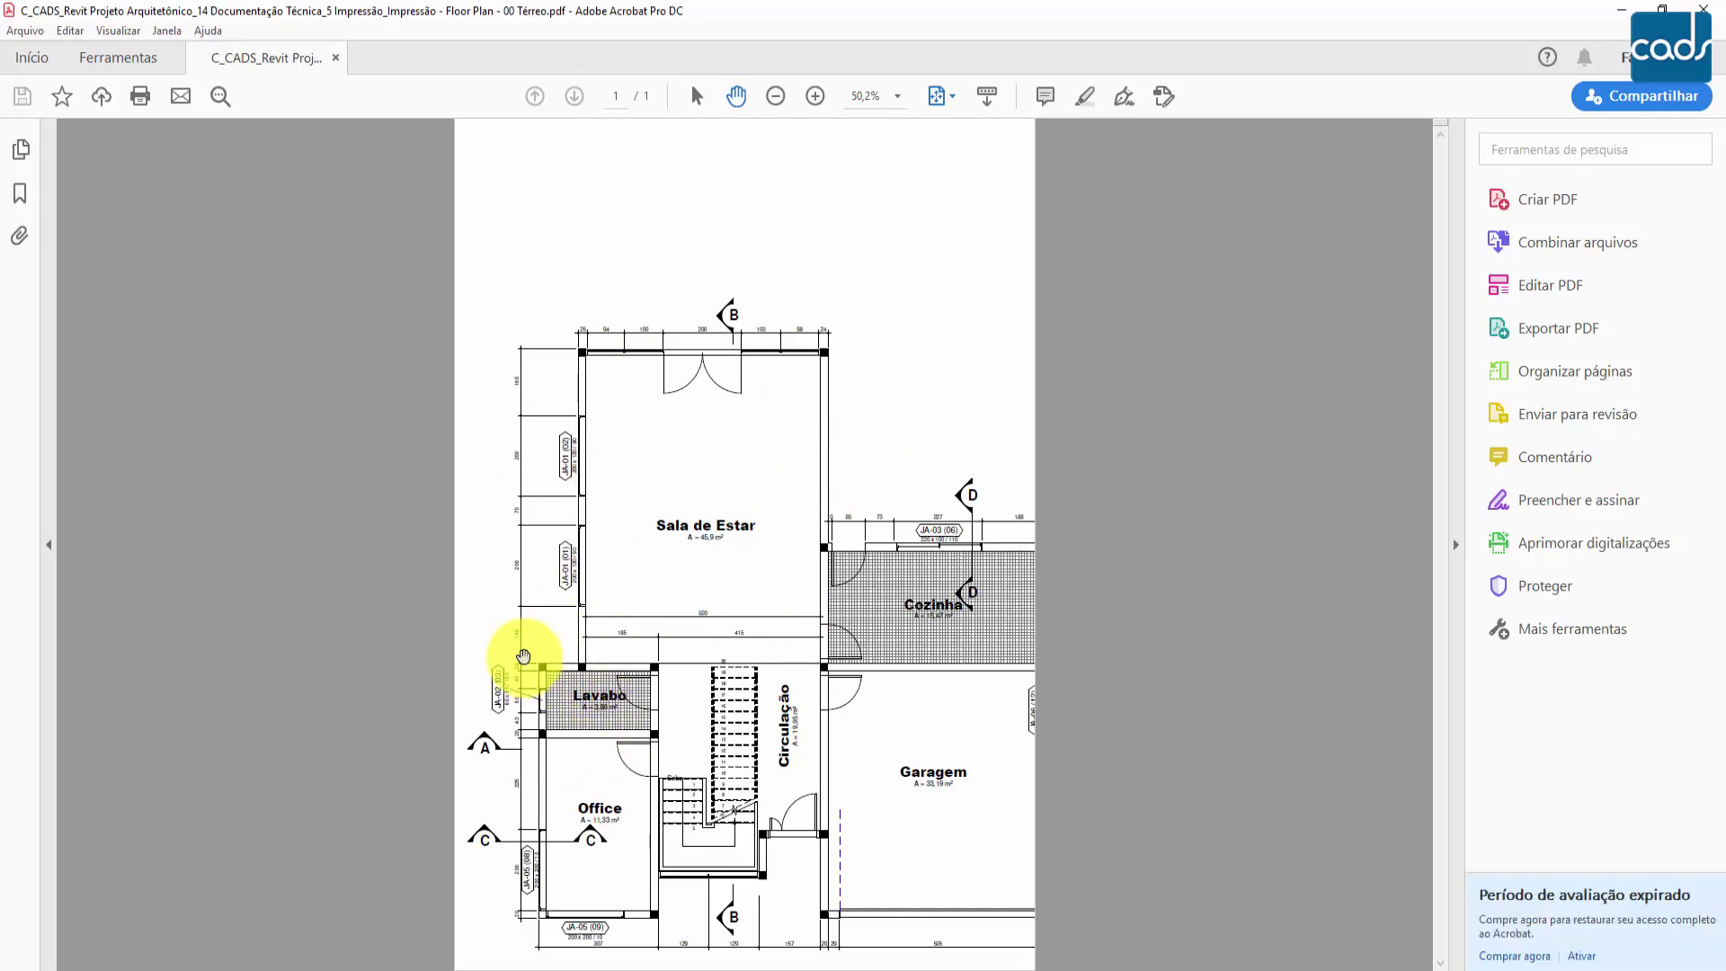
- Examine the printed 00 Térreo floor plan PDF up close around the Sala de Estar and Lavabo
ctrl+scroll(583, 667, up, 1)
ctrl+scroll(584, 667, up, 5)
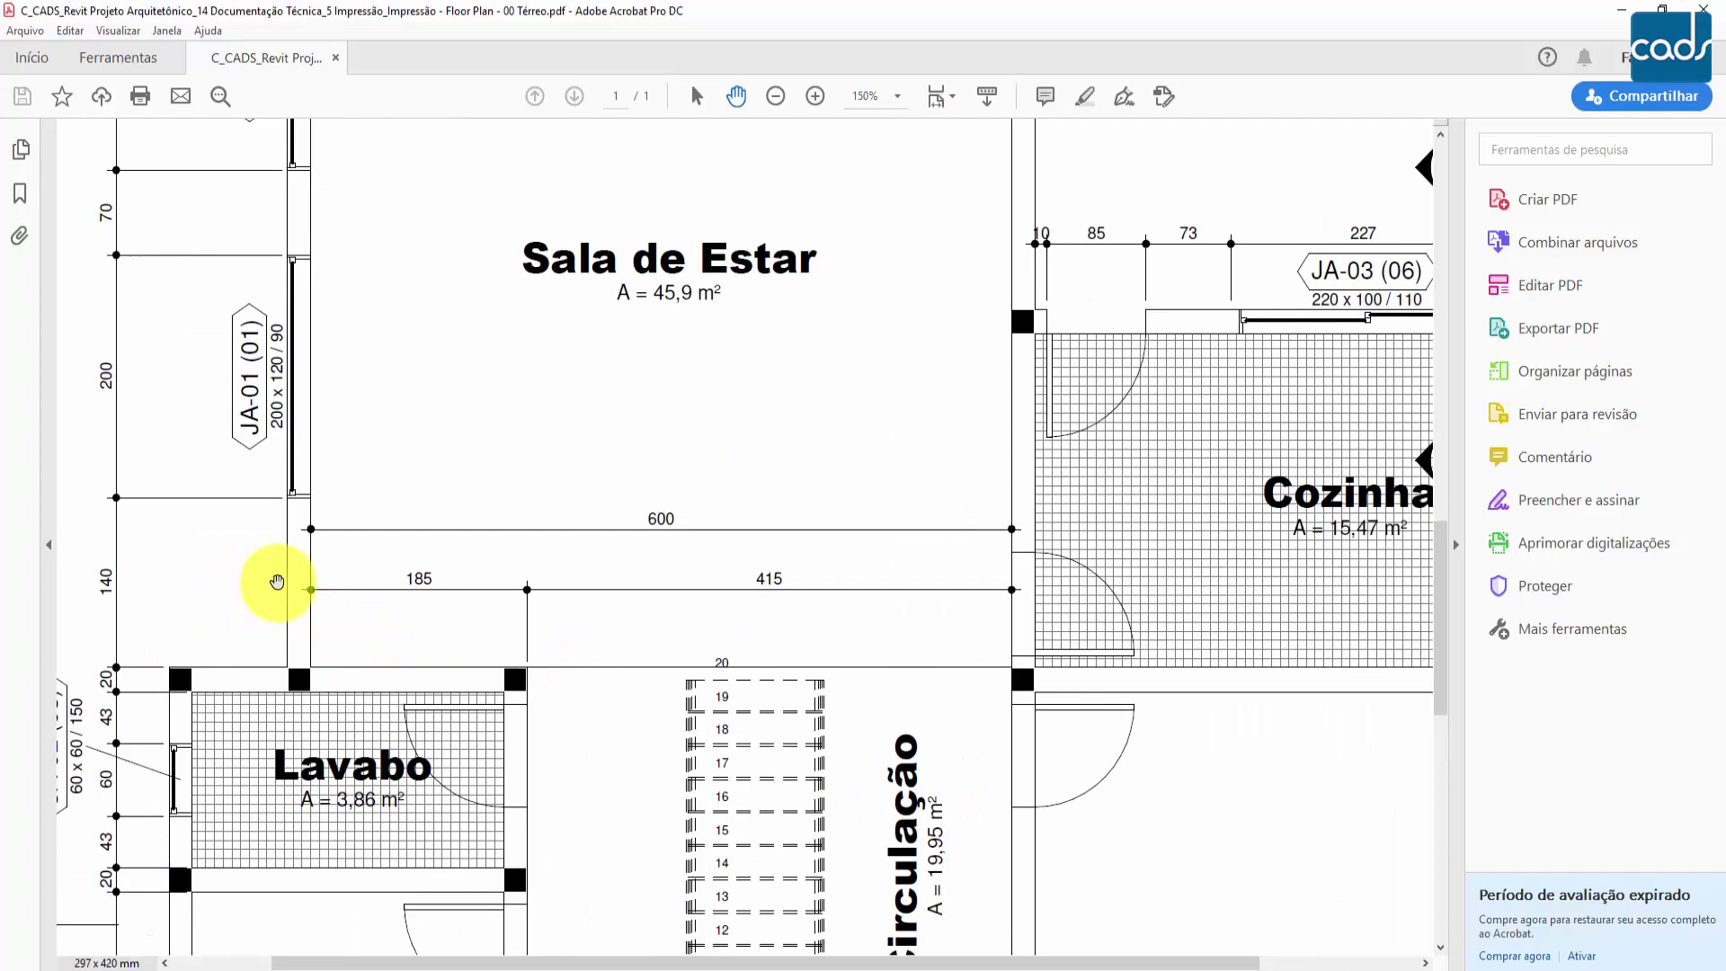
ctrl+scroll(281, 578, down, 1)
ctrl+scroll(326, 435, up, 2)
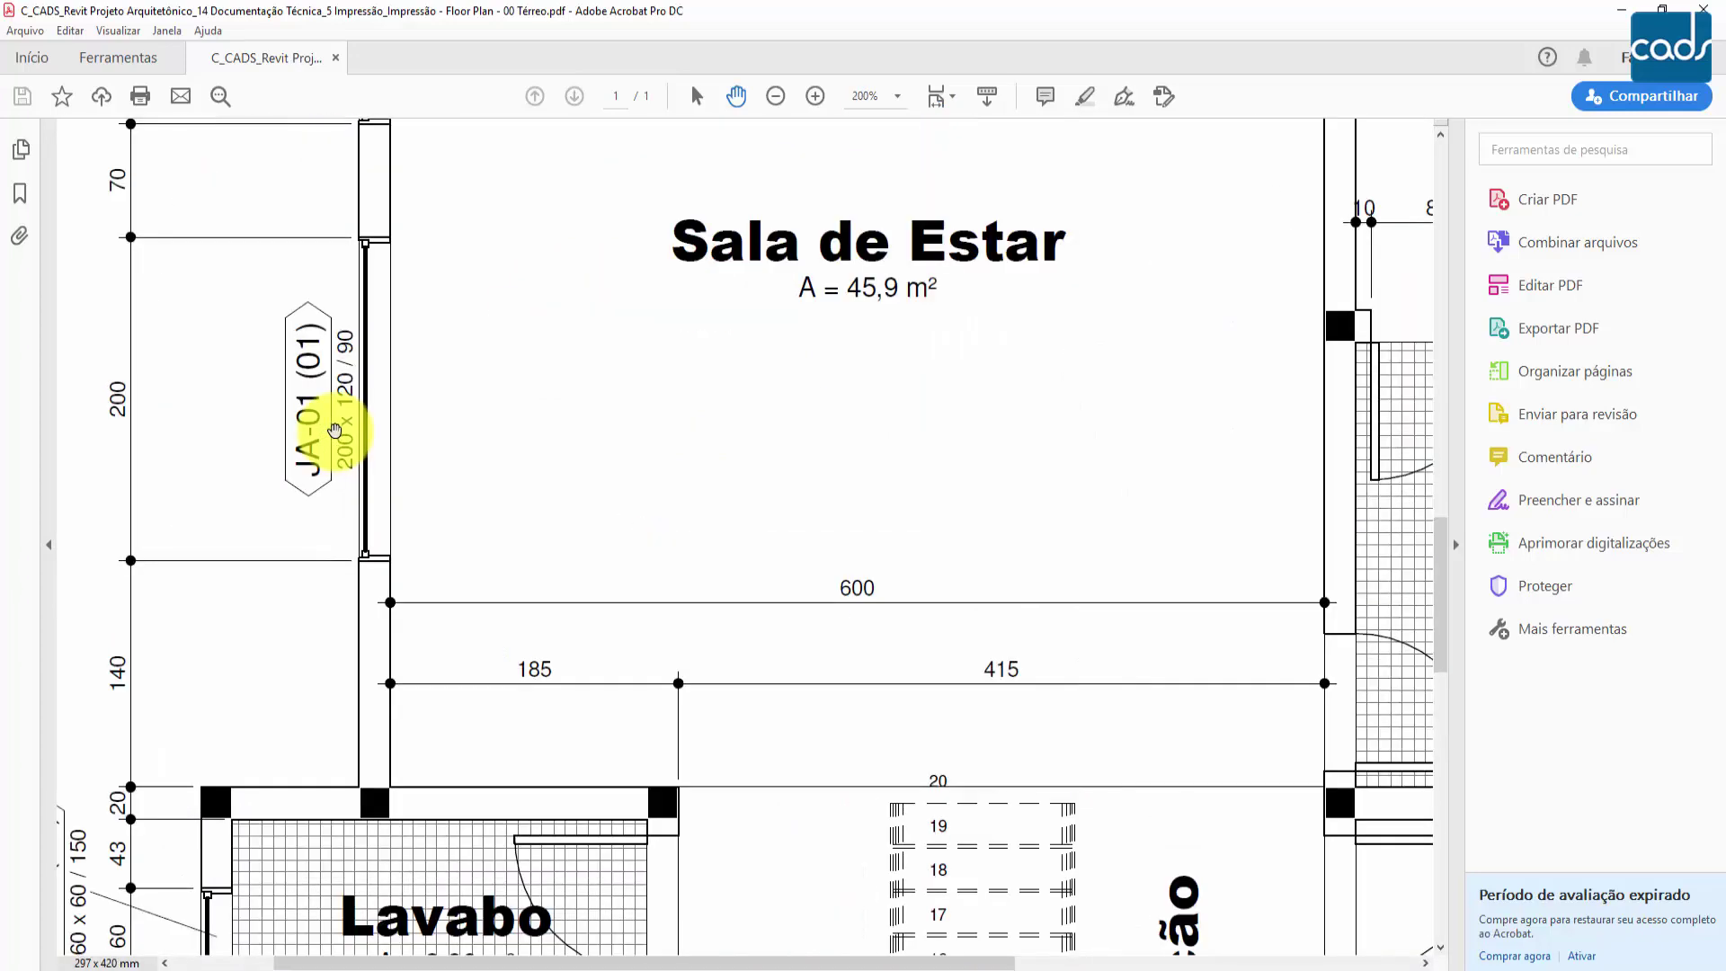
ctrl+scroll(333, 431, down, 3)
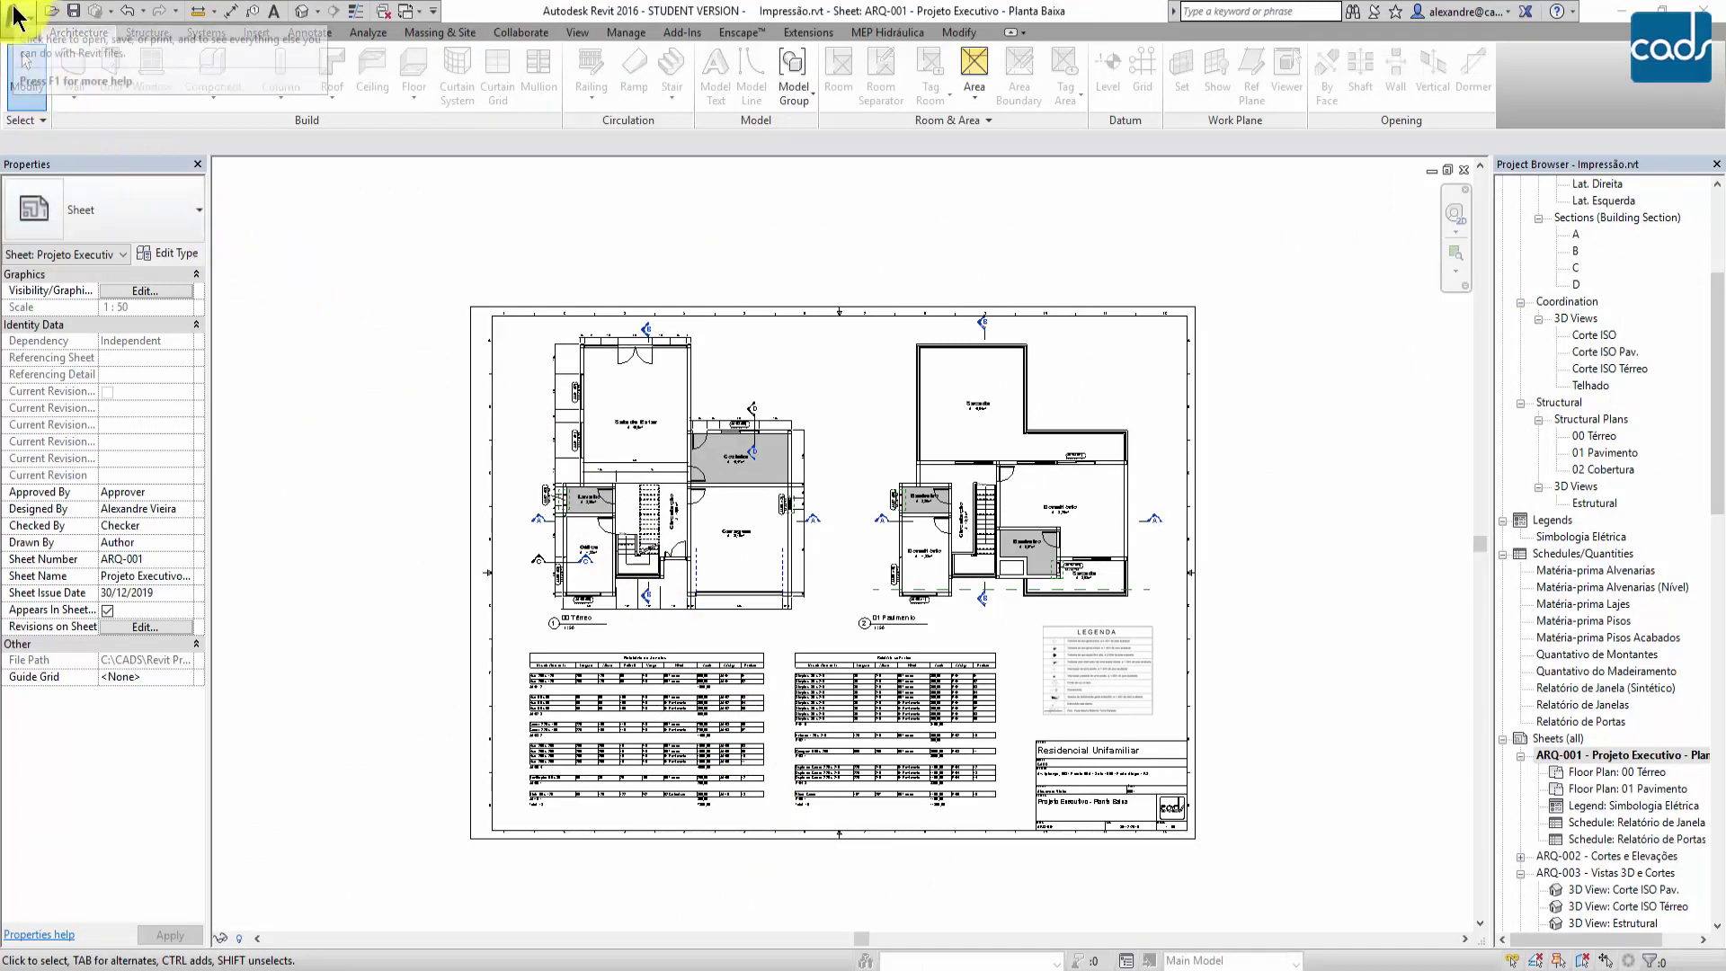
- Check that the 00 Térreo floor plan is selected for printing, set the Default print setup's paper size to A2, and save it
click(18, 16)
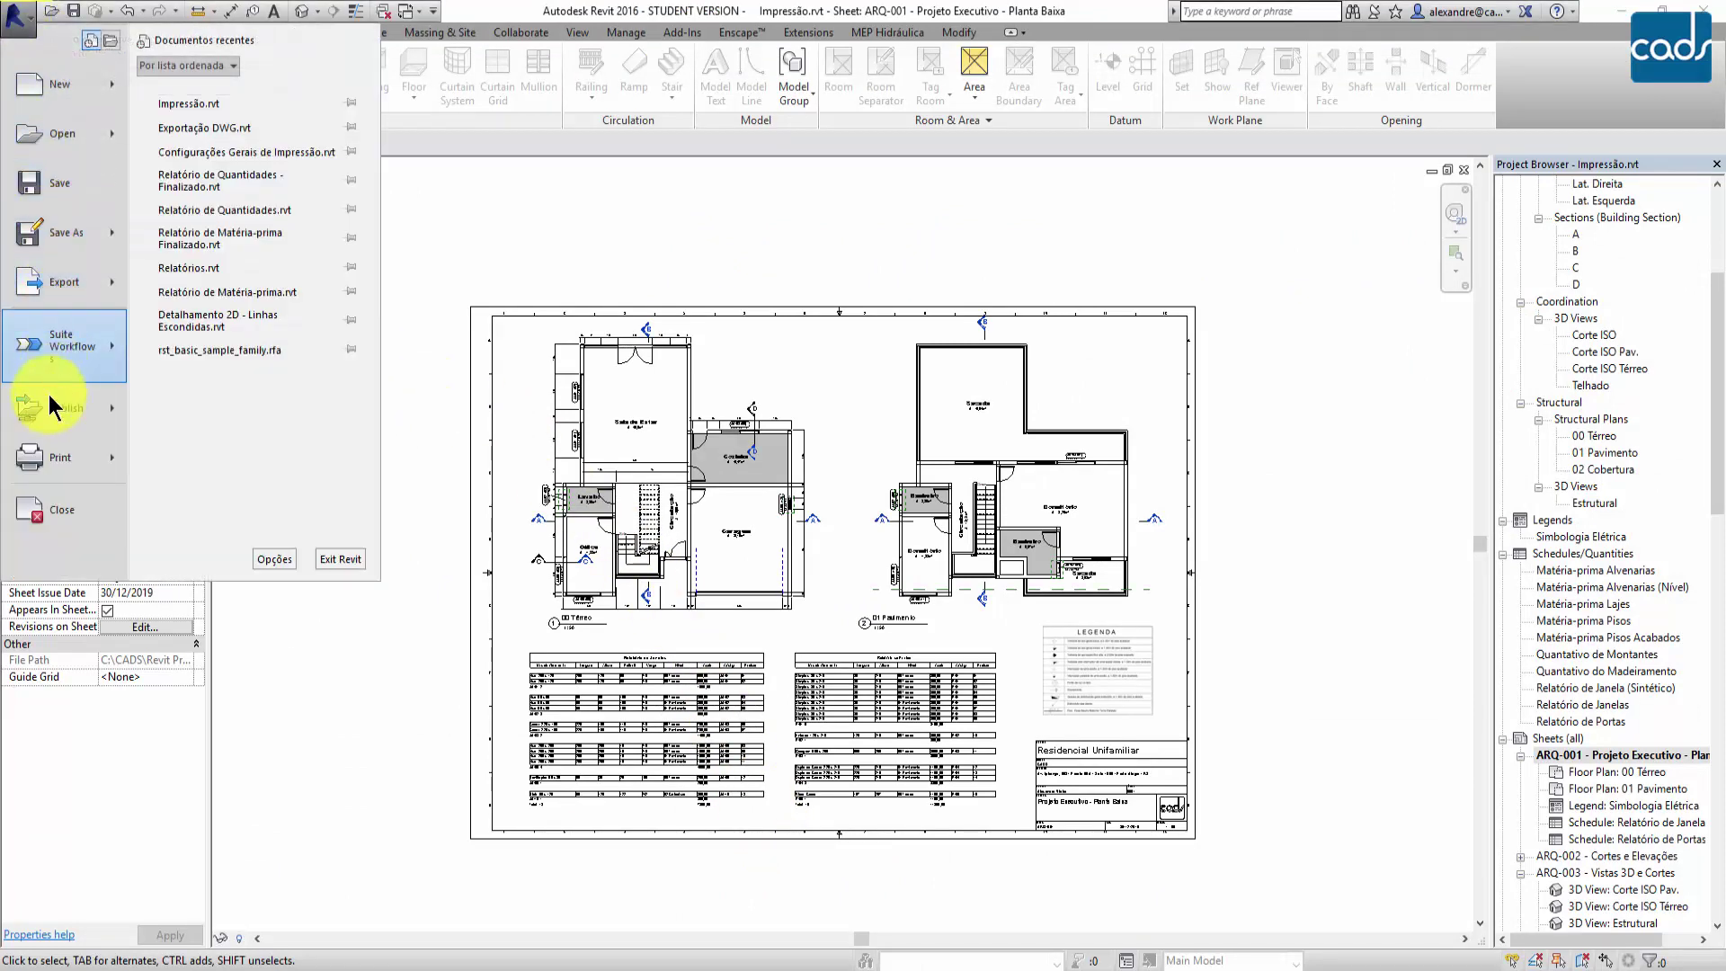
click(47, 455)
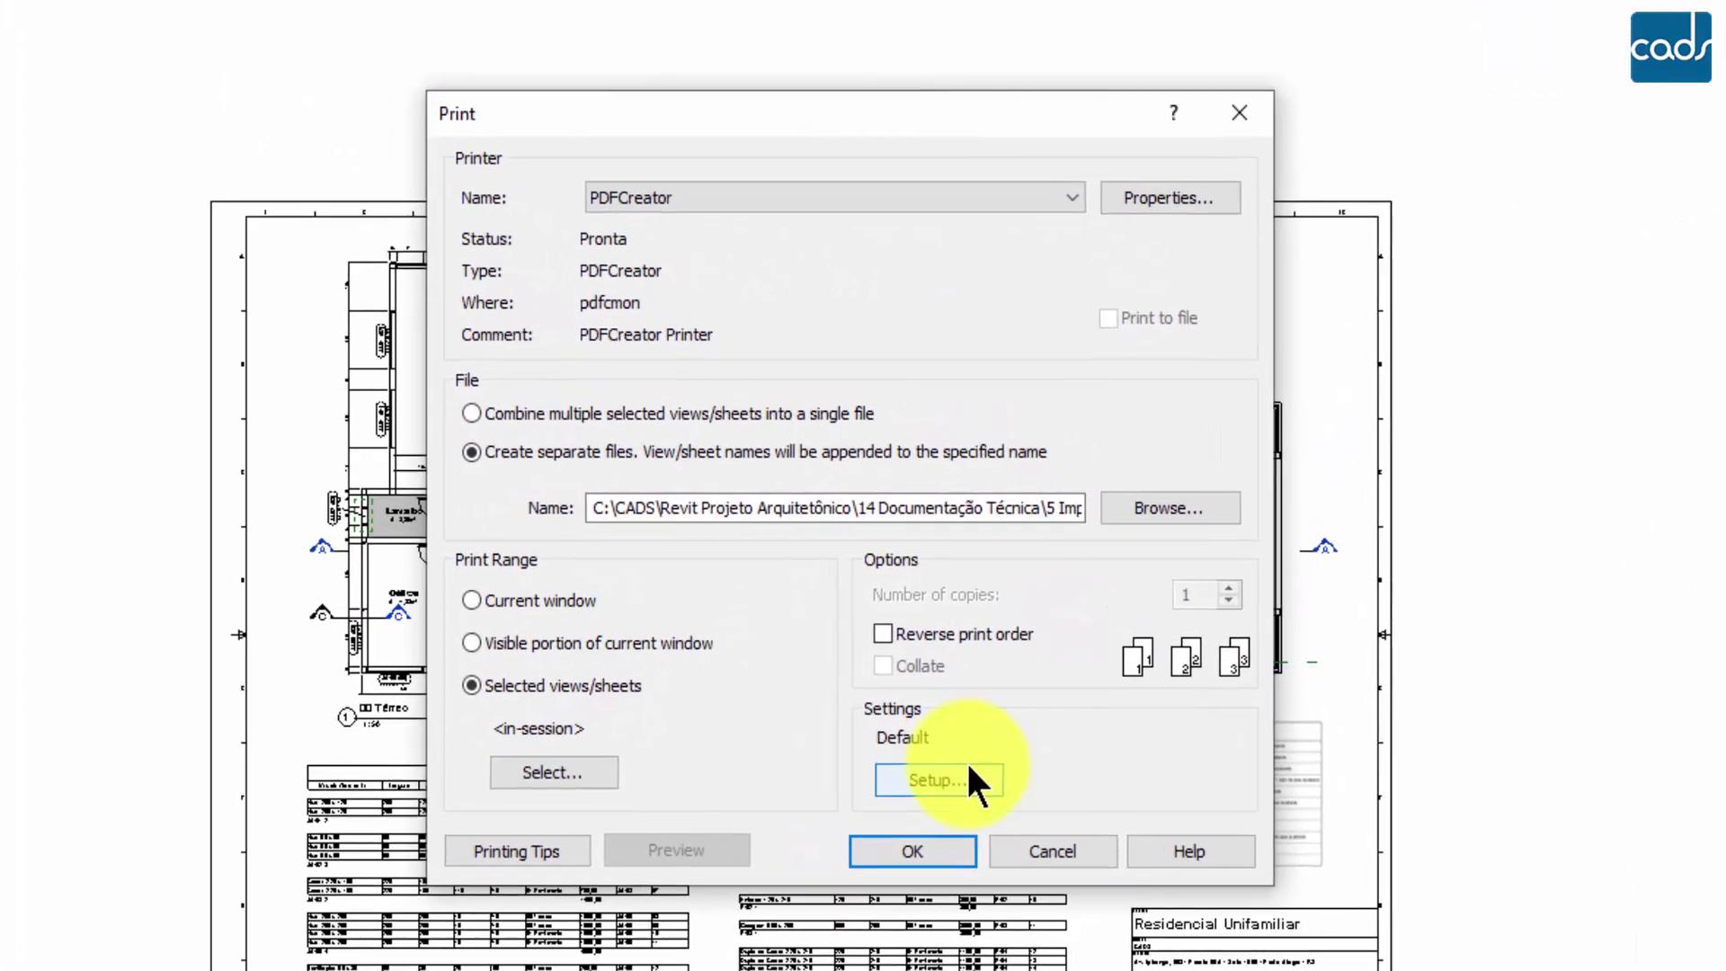
click(539, 790)
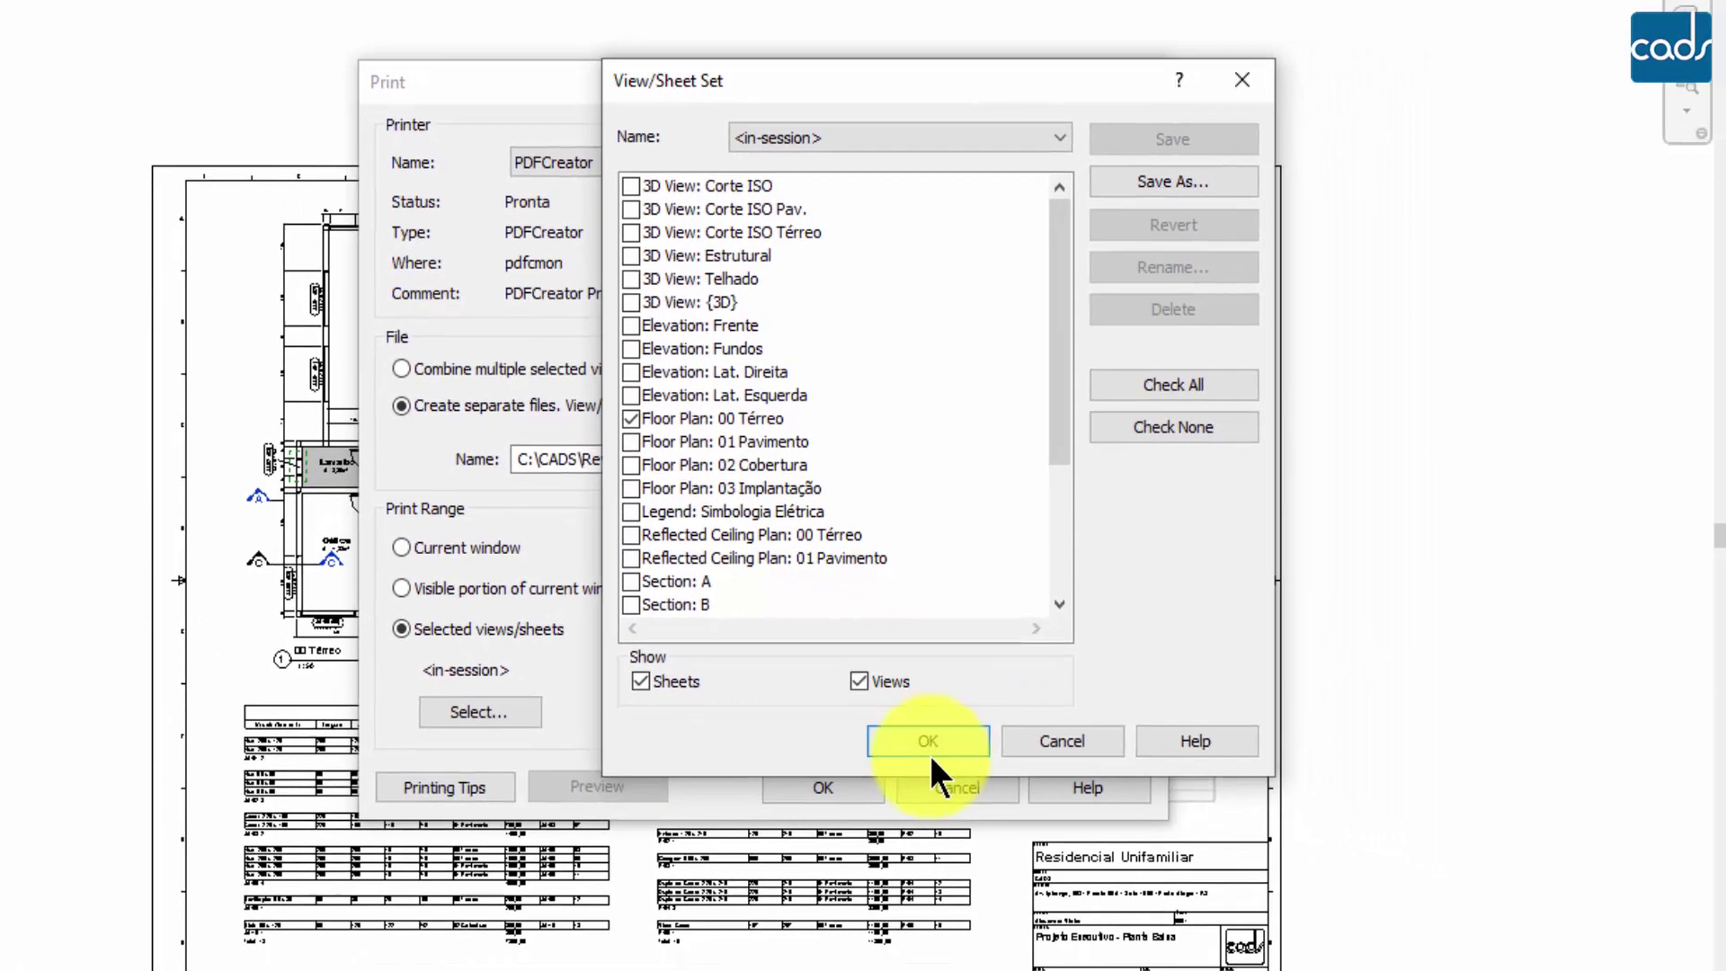
click(1030, 823)
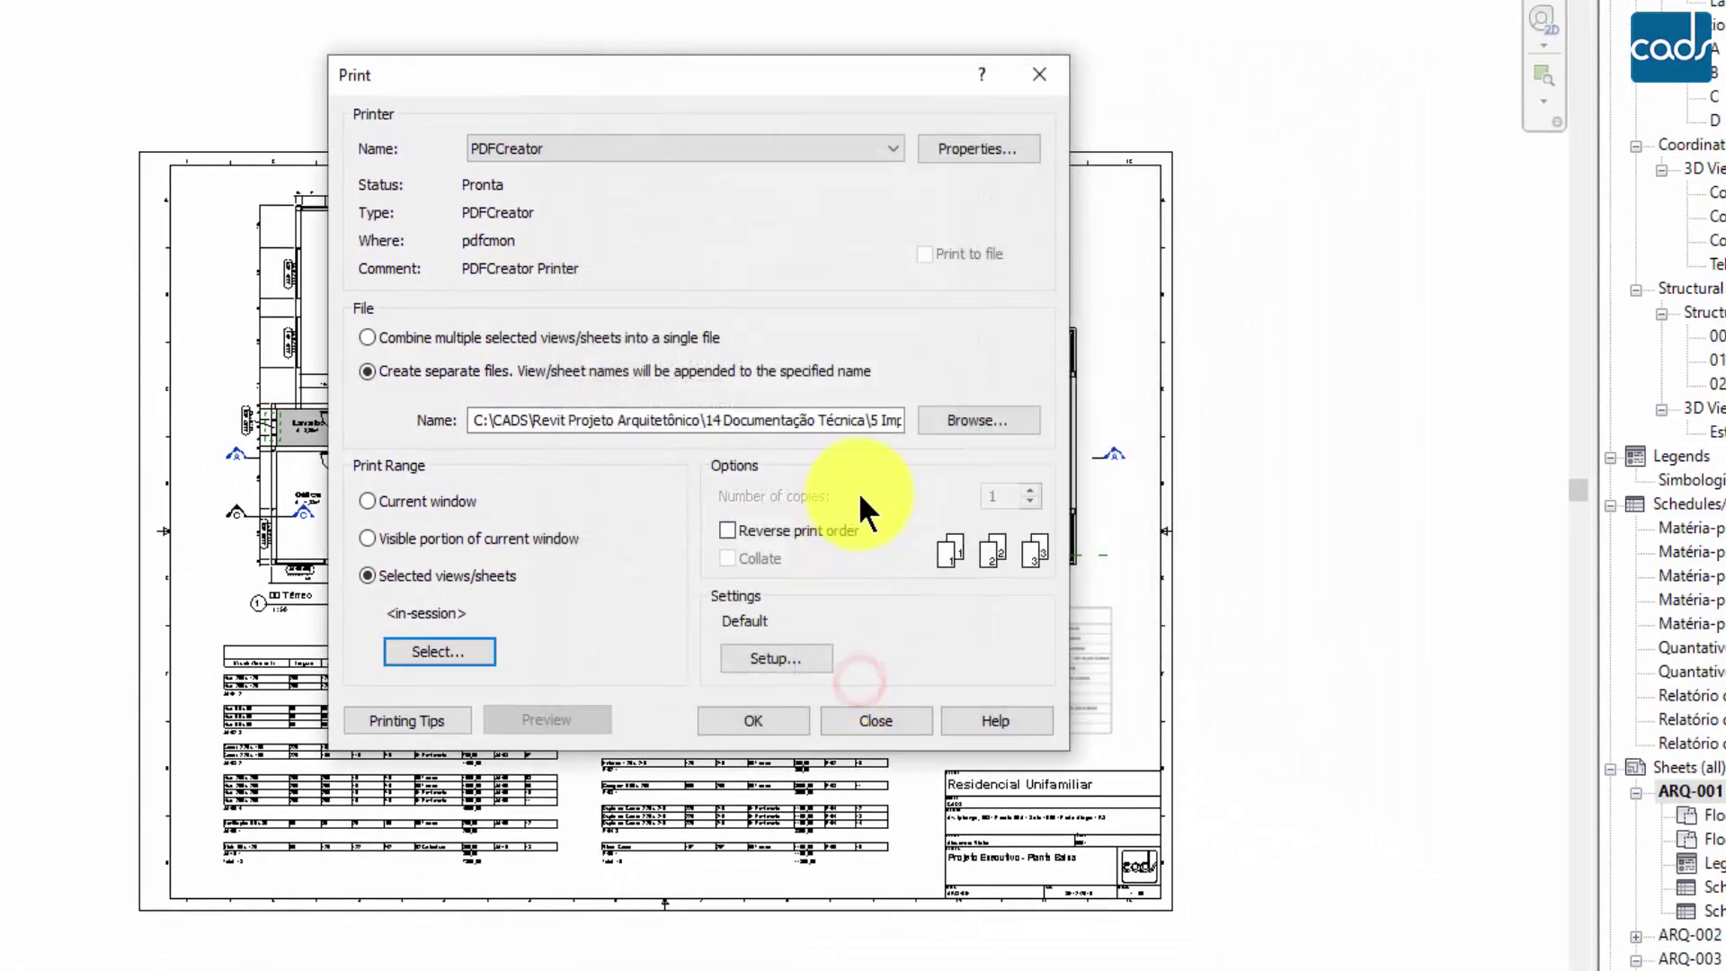
click(775, 660)
click(514, 254)
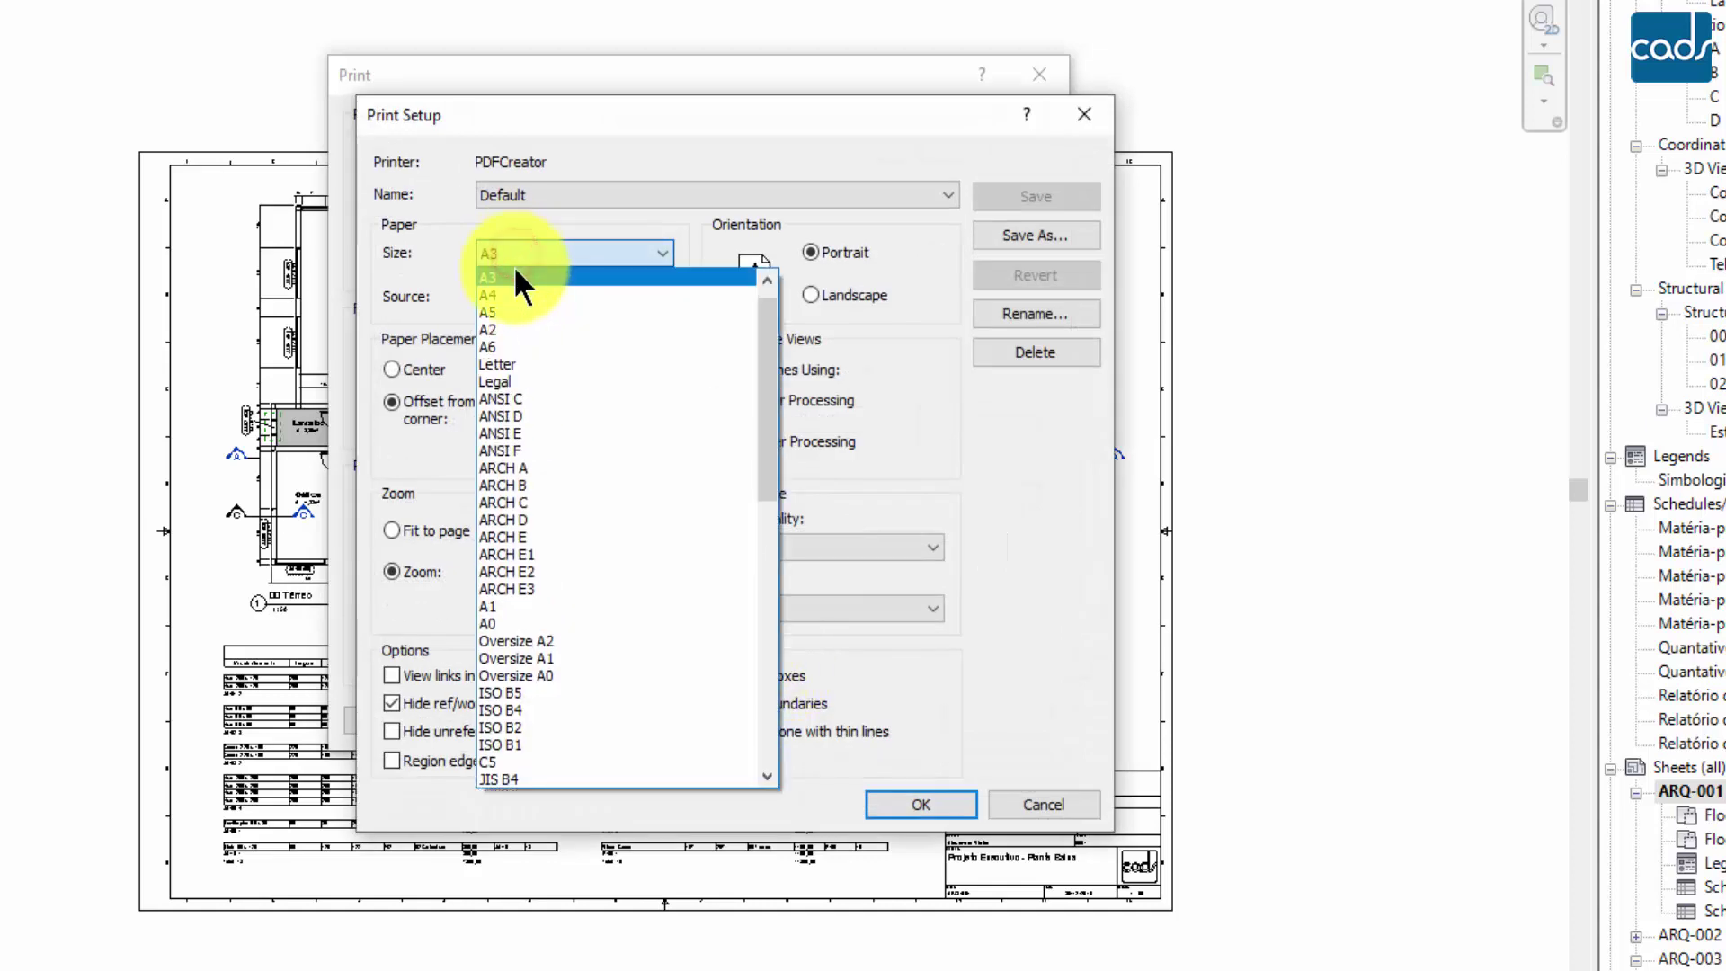
click(512, 329)
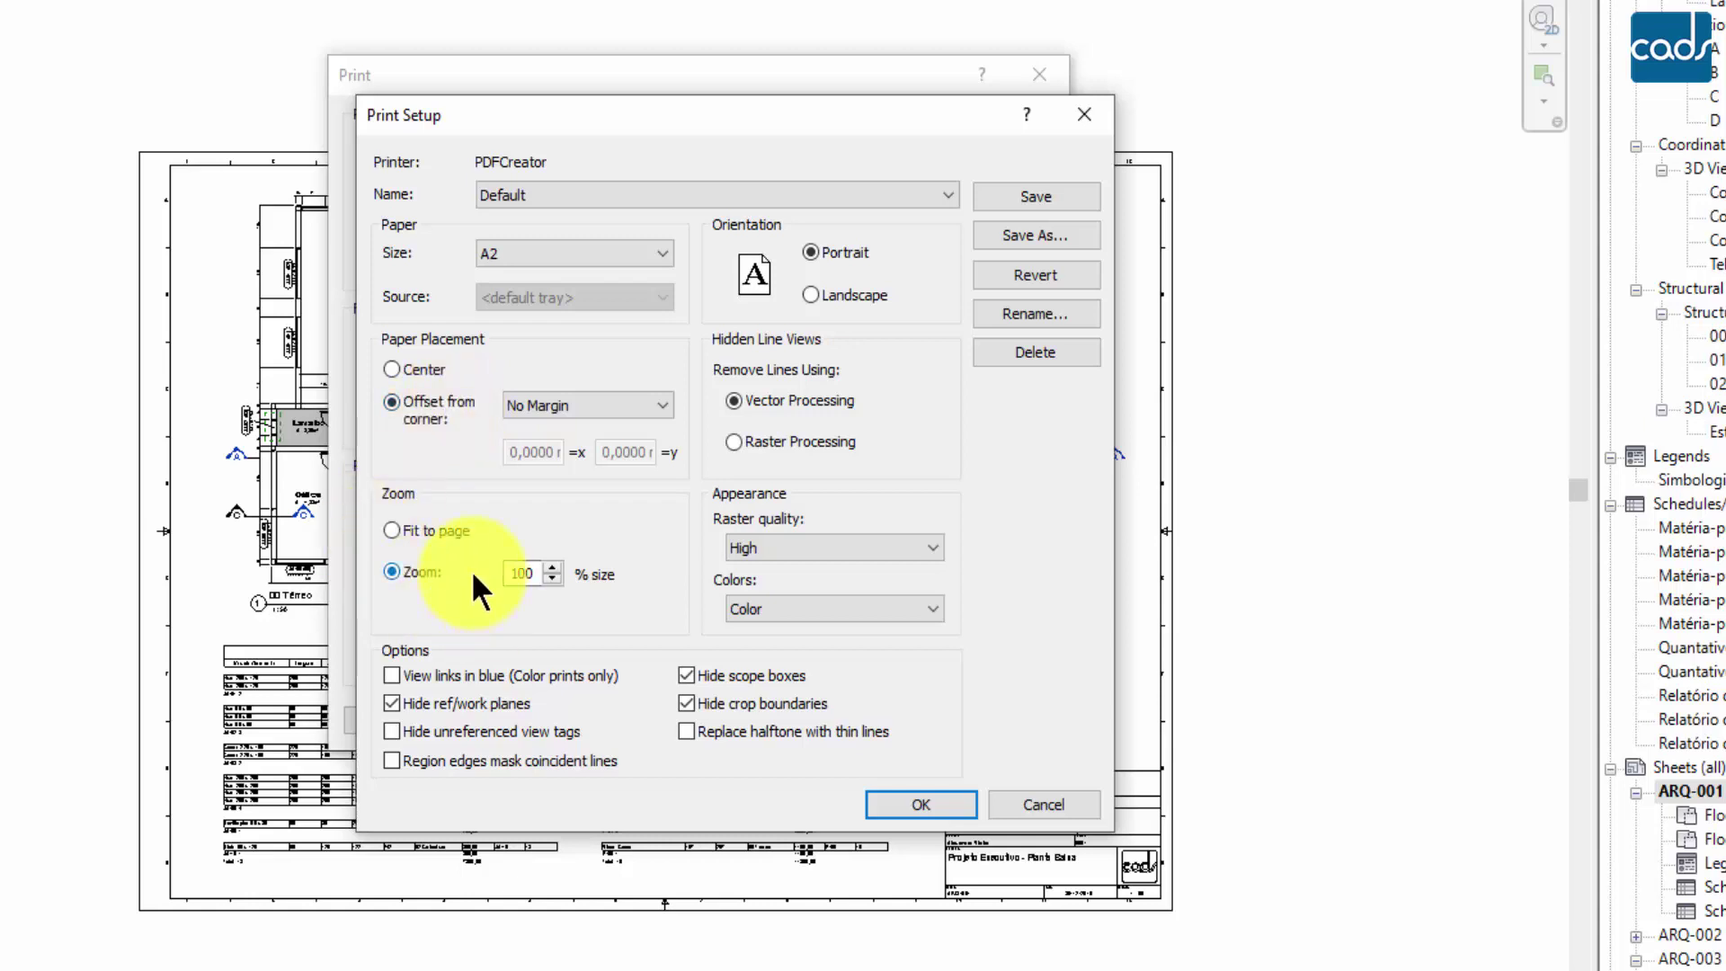
click(1007, 195)
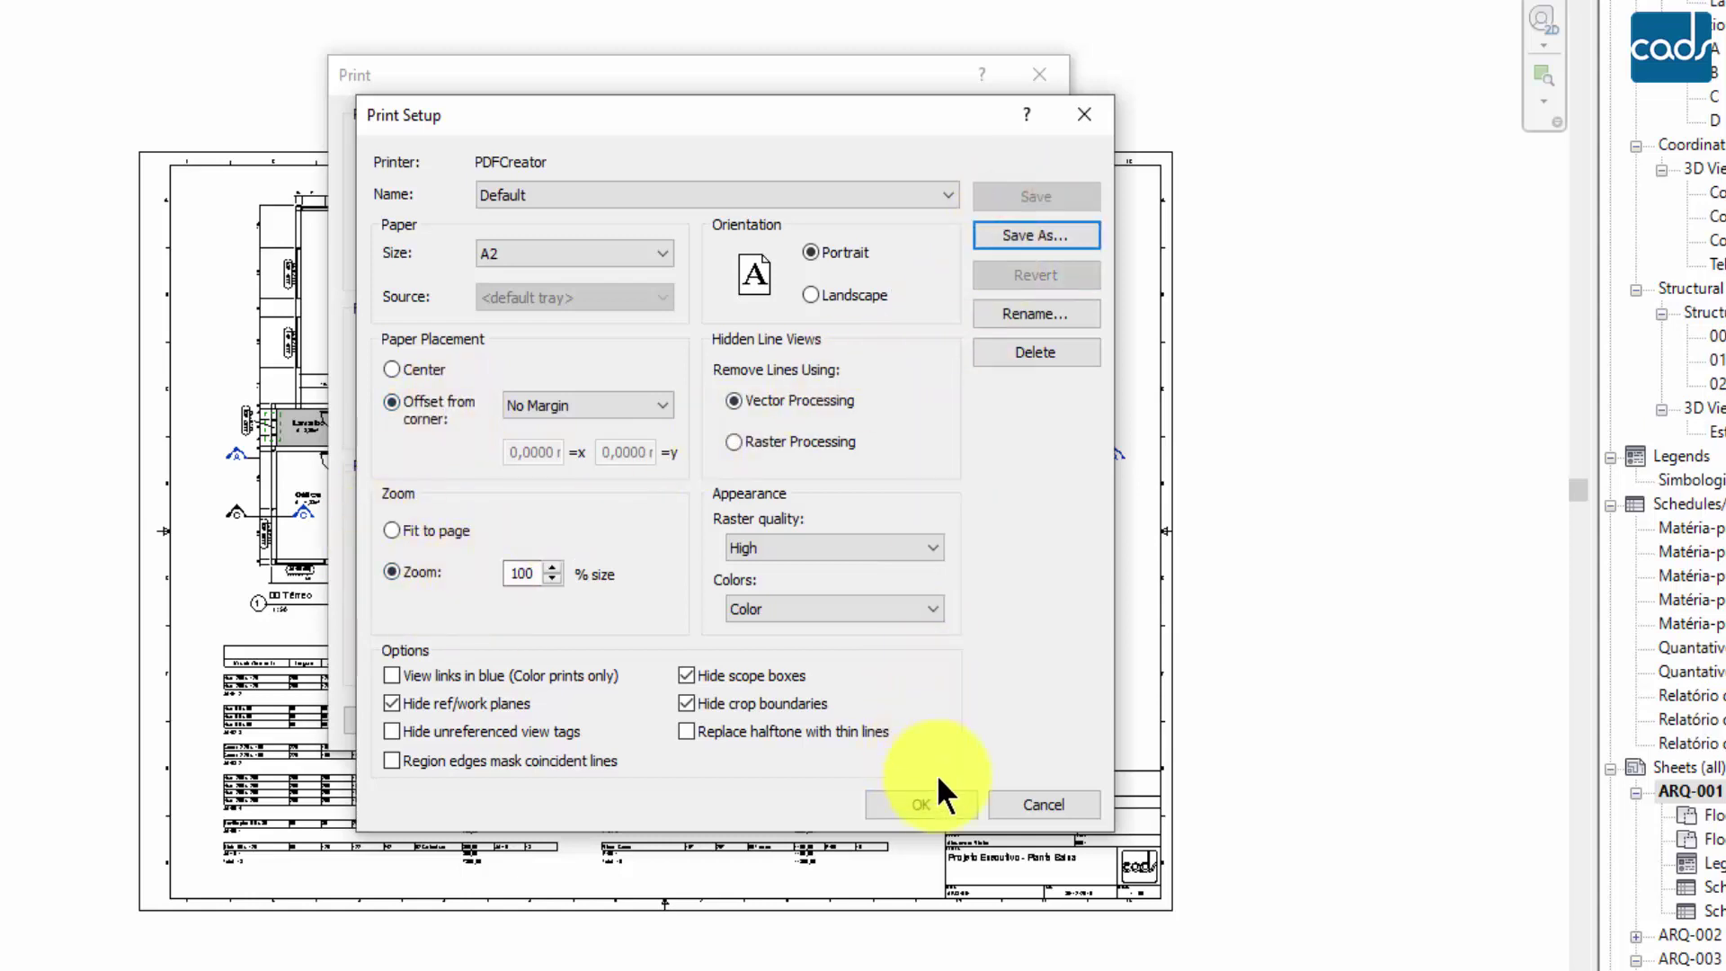
click(938, 800)
- Print the selected floor plan as a separate file and save the PDF in the 5 Impressão folder, replacing the existing file
click(746, 719)
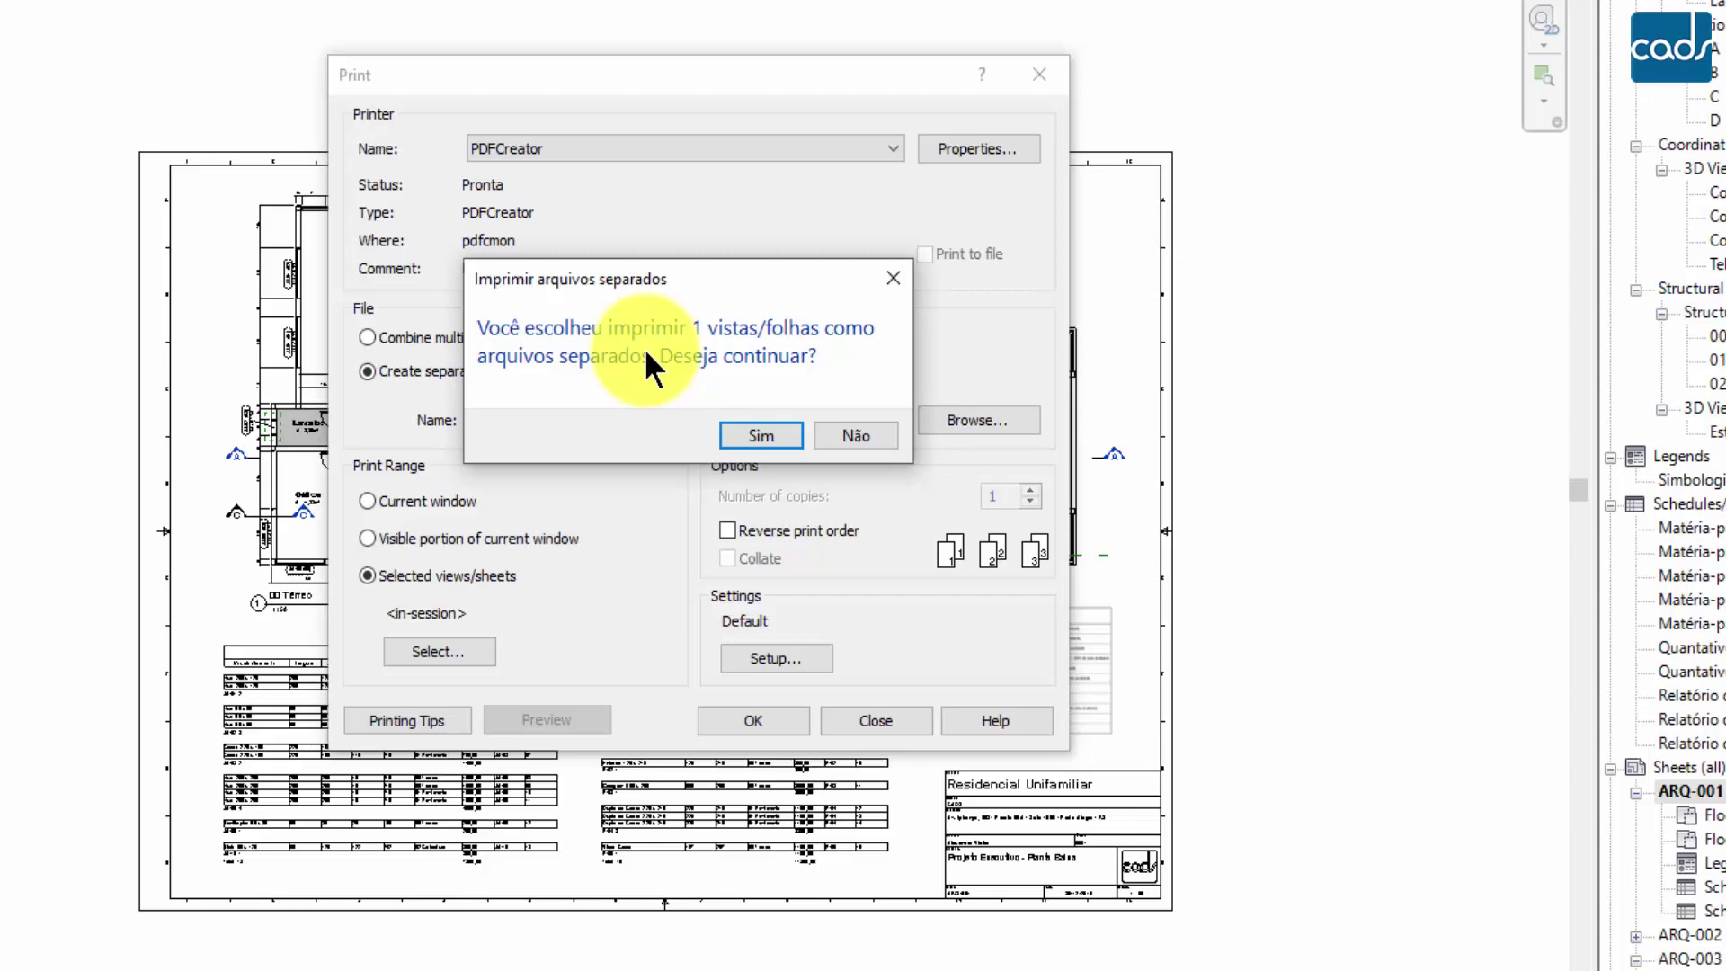
click(760, 435)
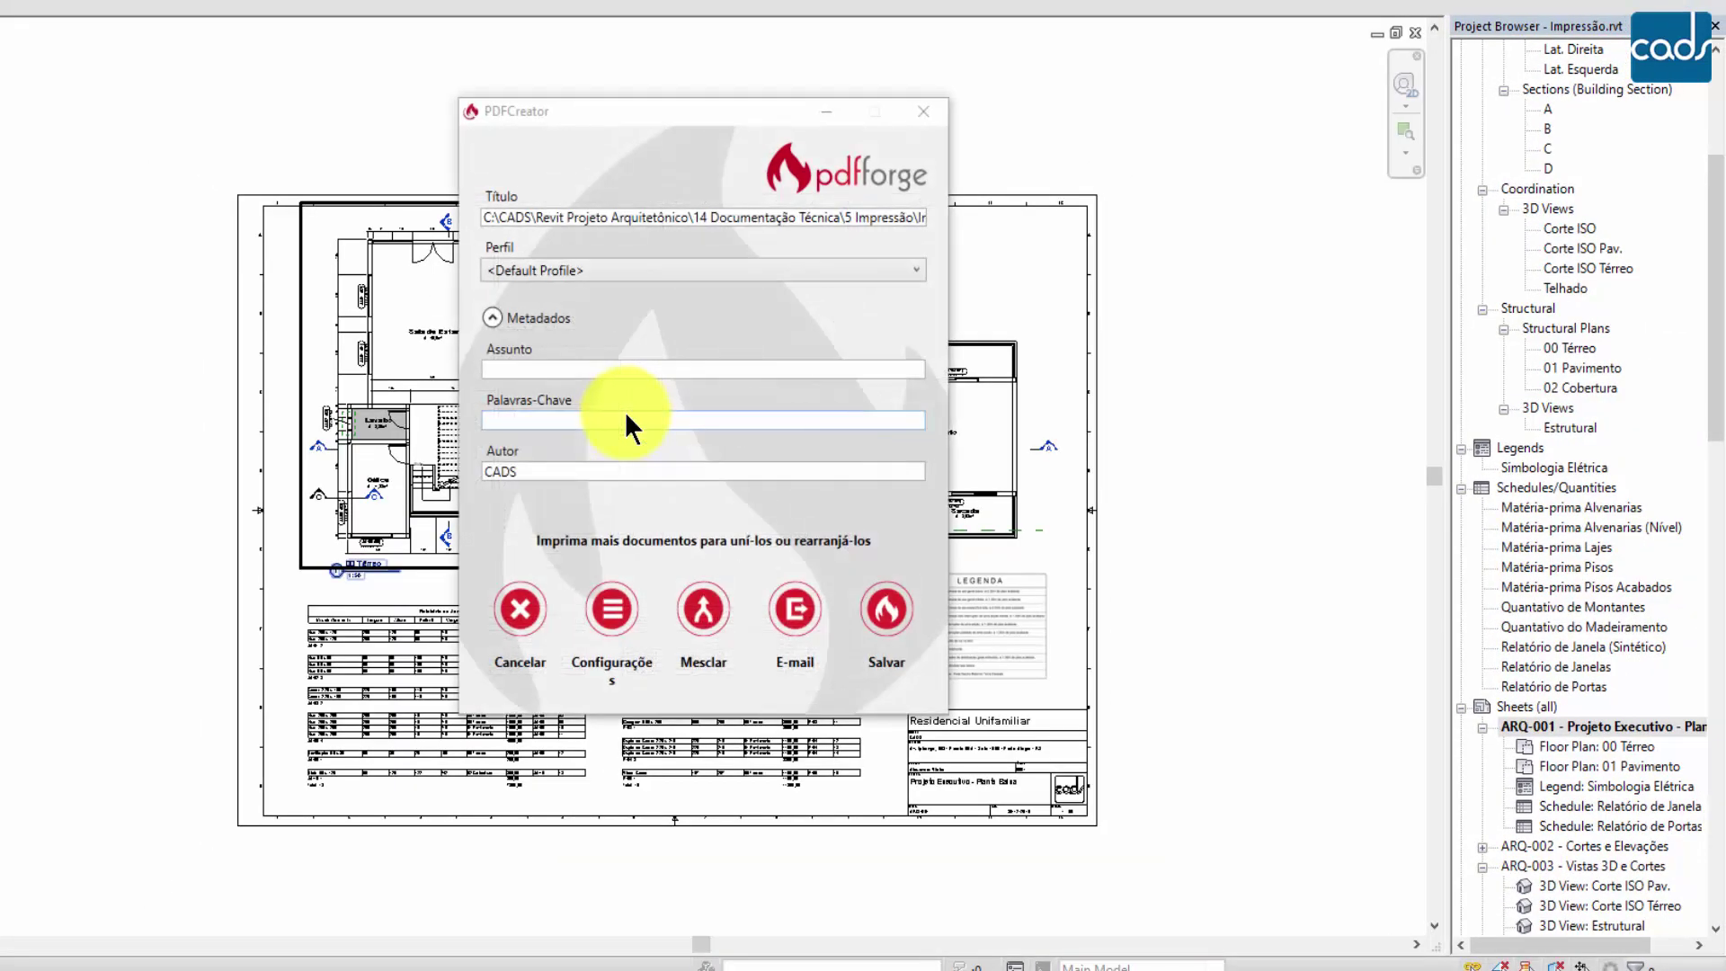
drag(712, 217, 350, 220)
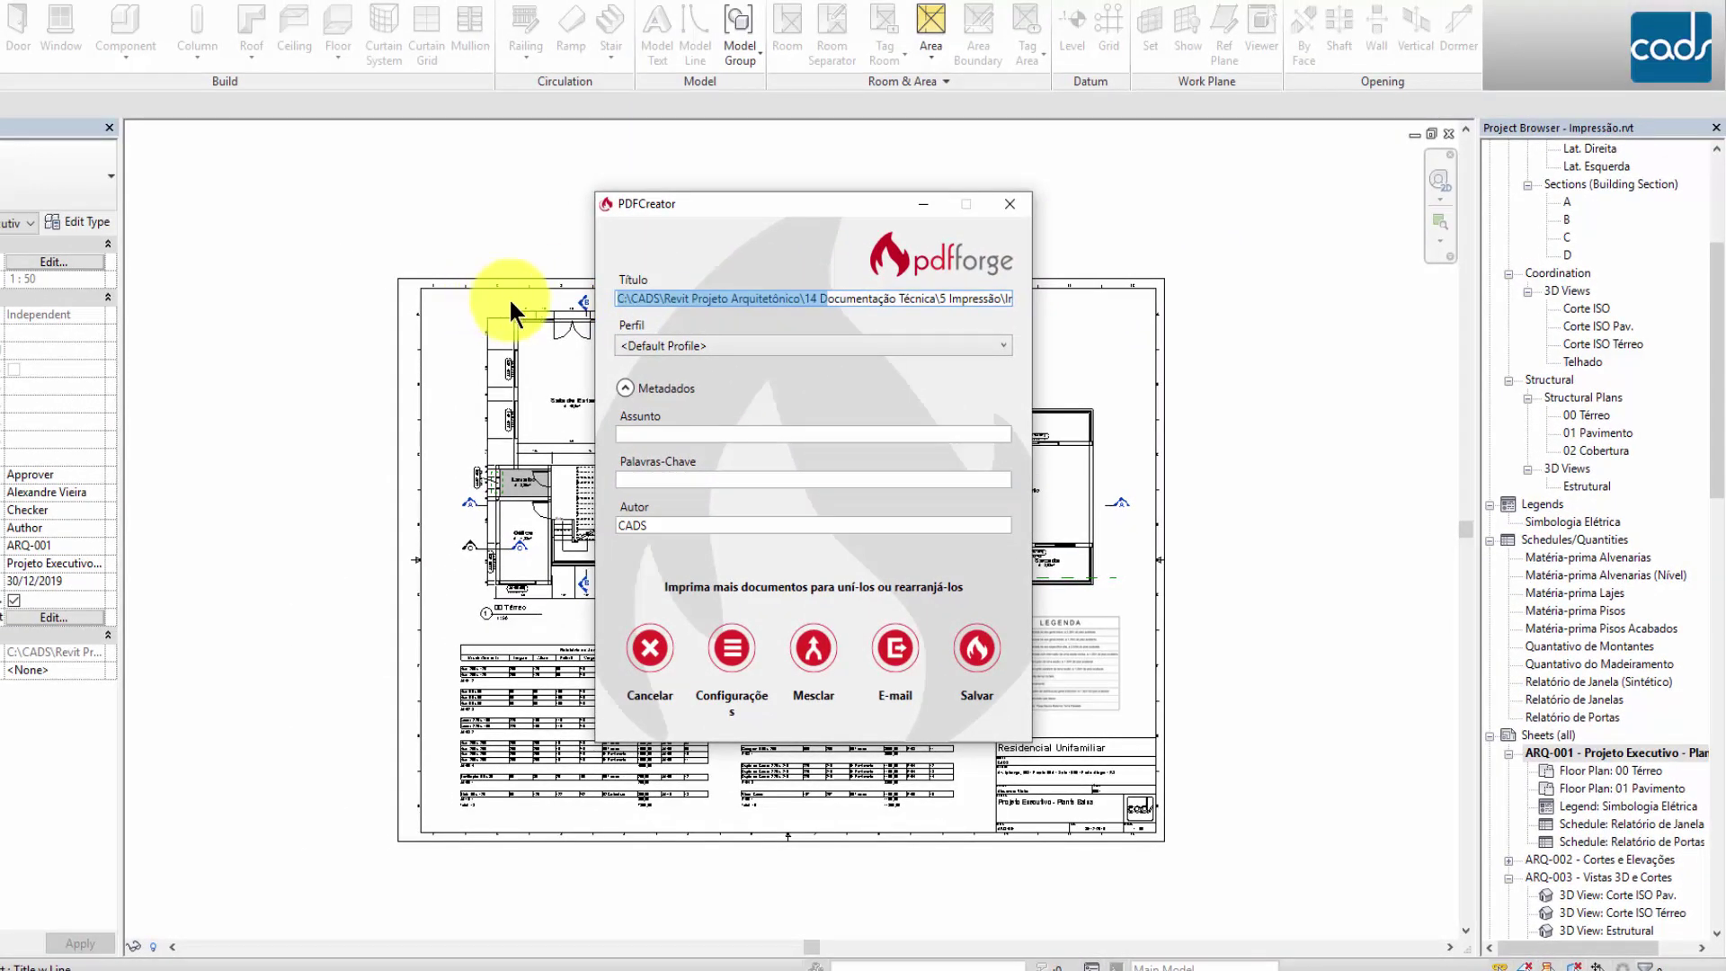
click(977, 649)
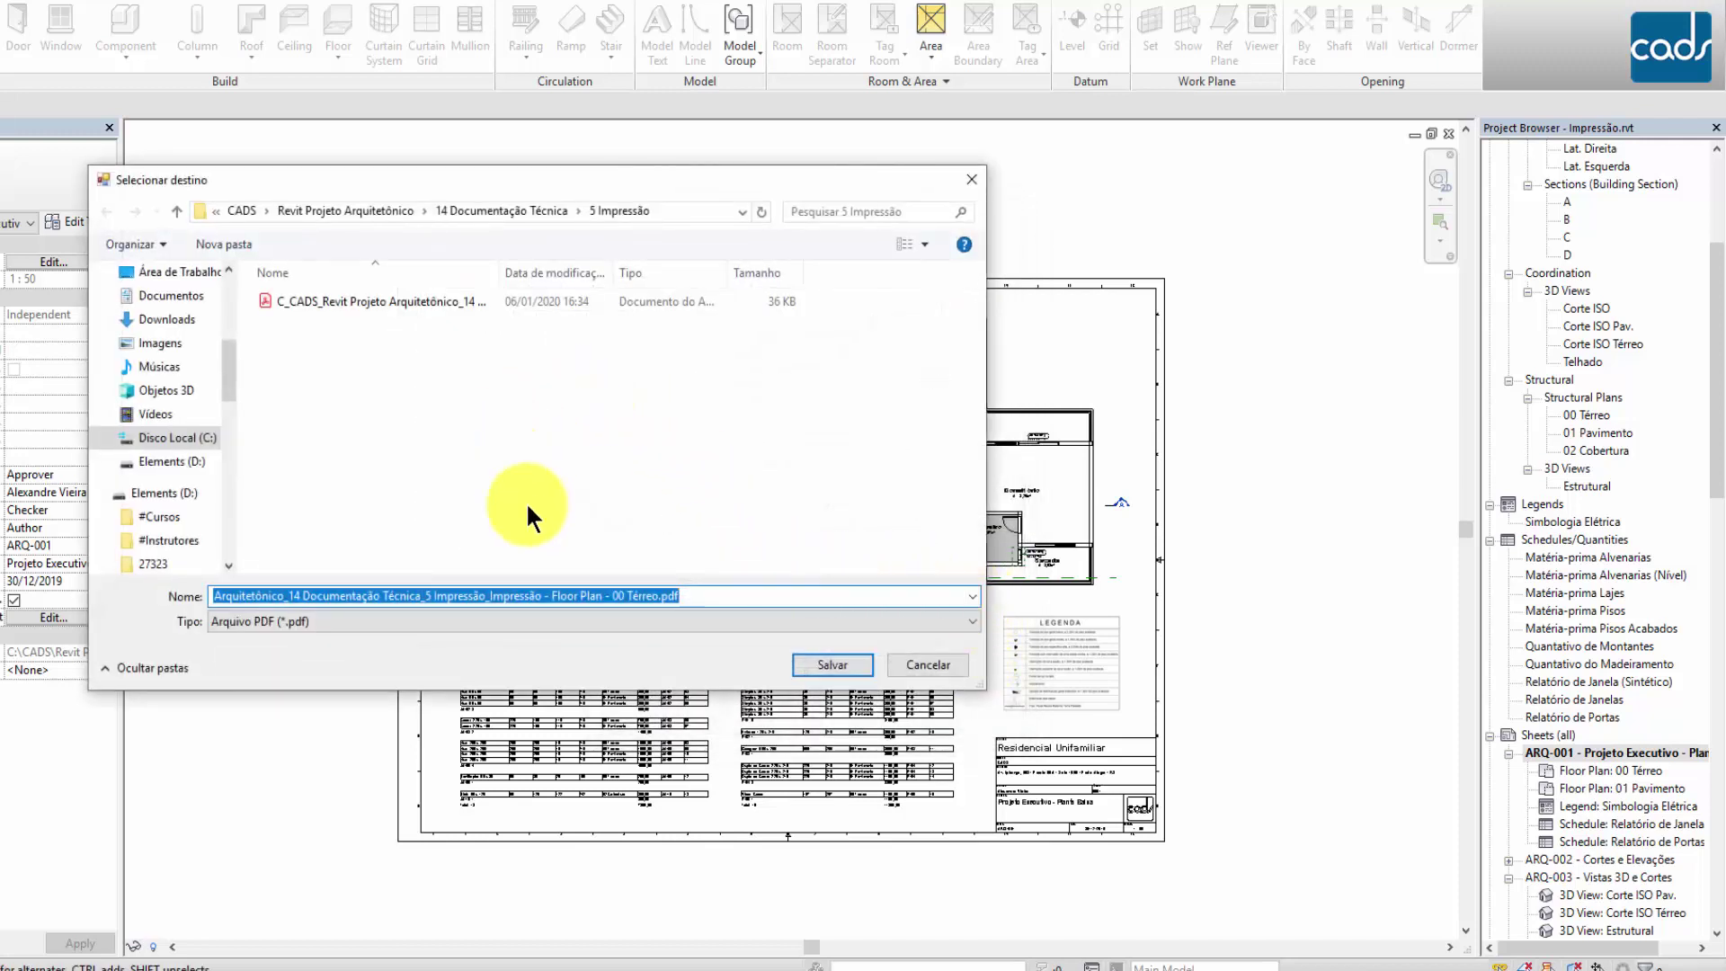
click(817, 660)
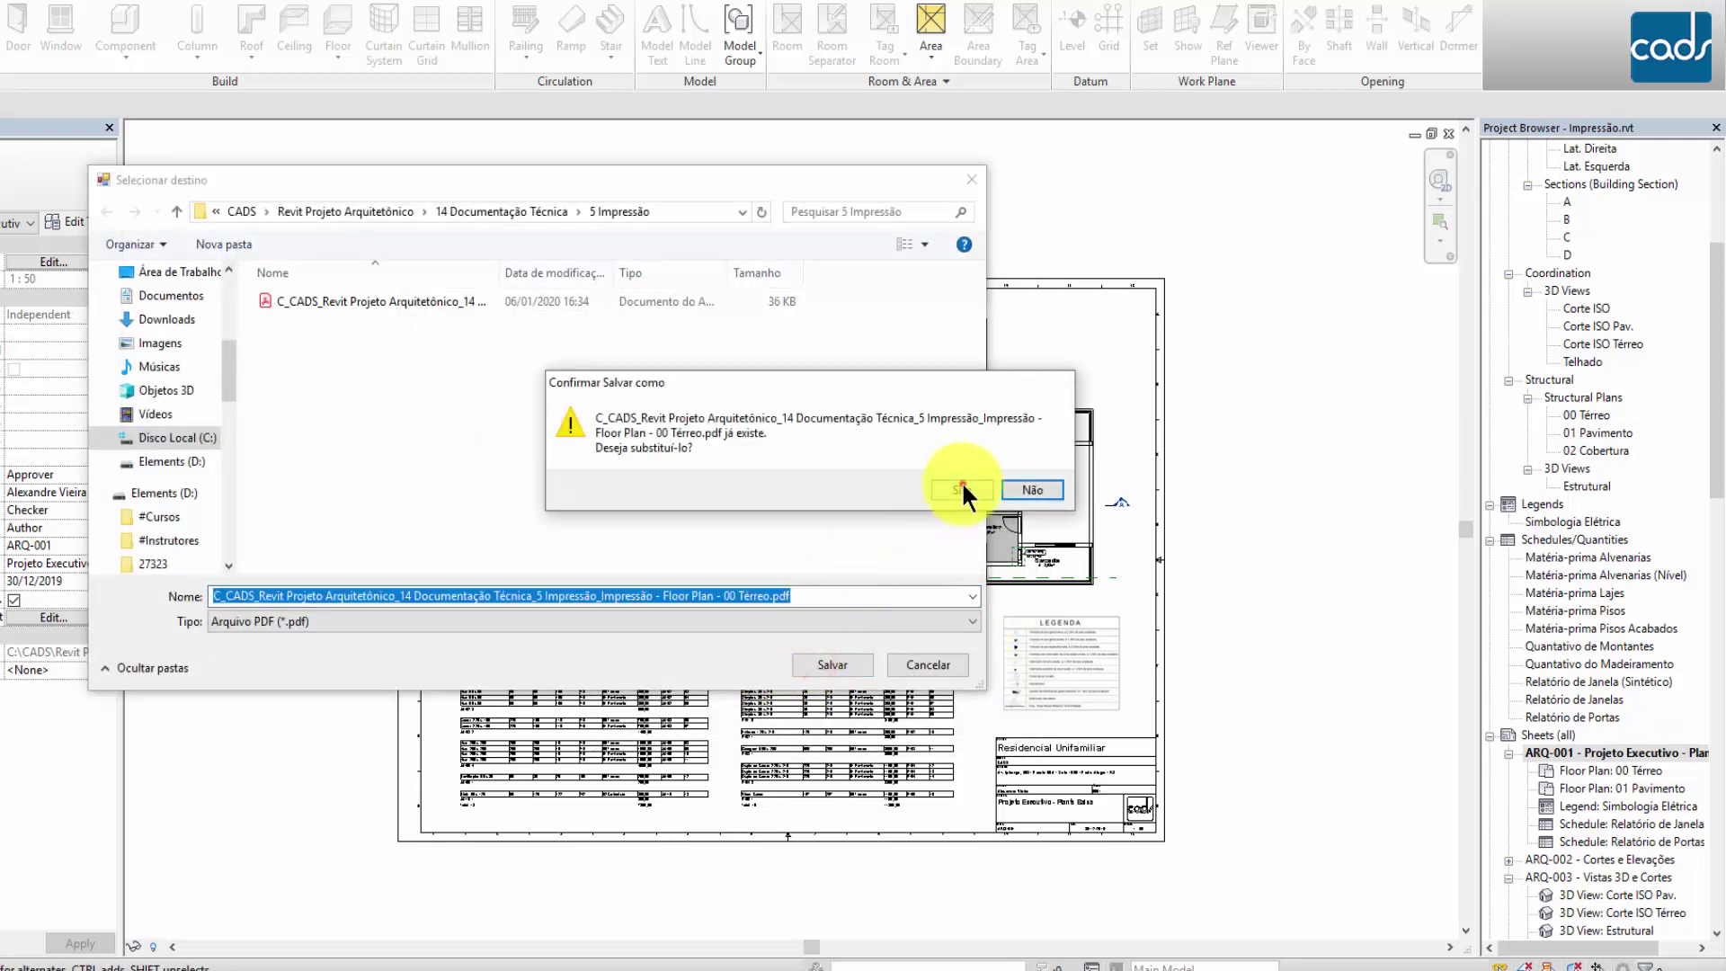
click(961, 487)
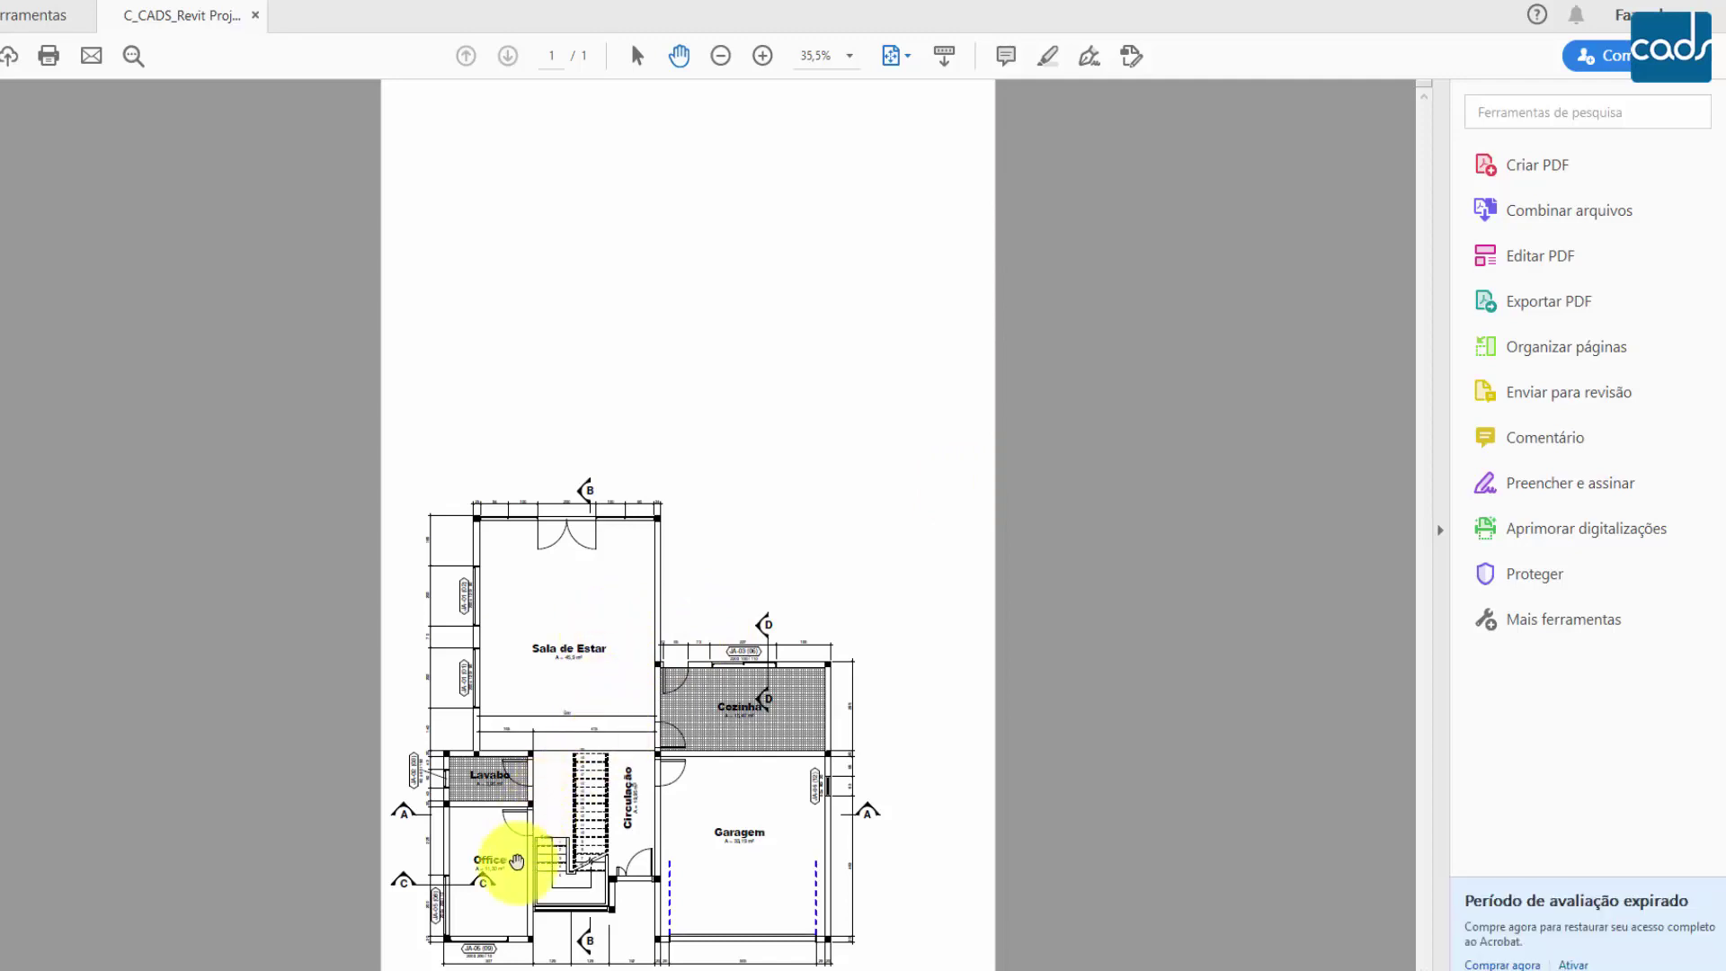
- Examine the A2 PDF of the 00 Térreo floor plan up close and as a whole page
ctrl+scroll(517, 861, up, 8)
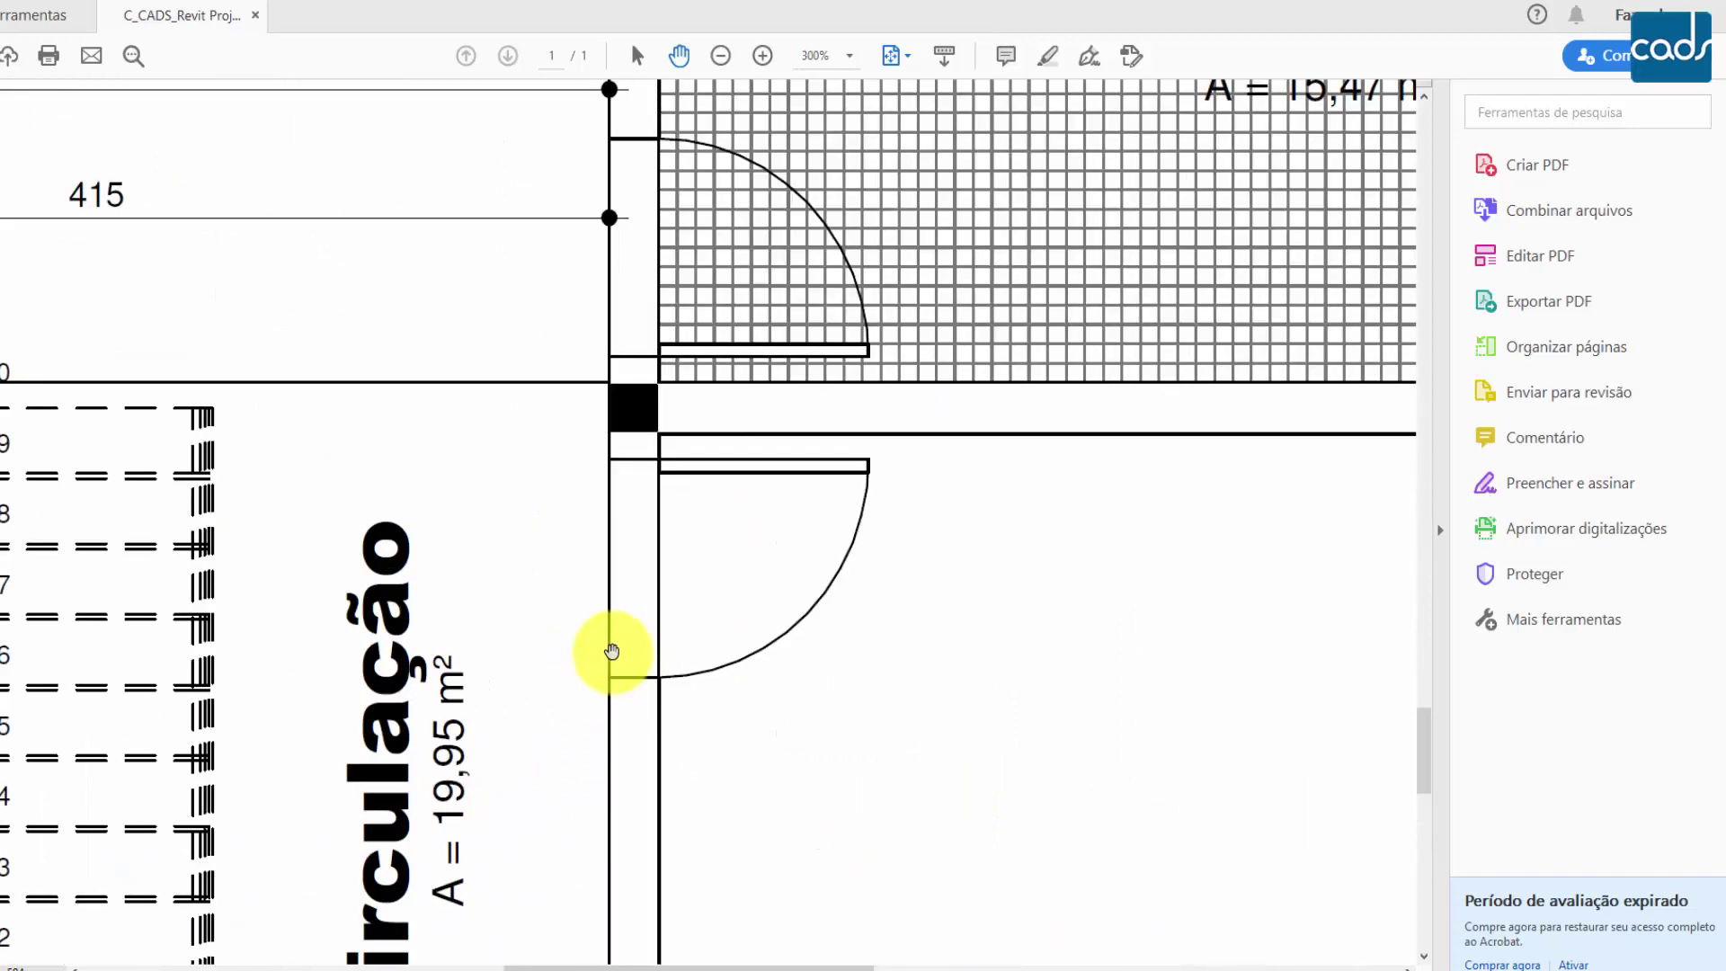
ctrl+scroll(612, 650, down, 6)
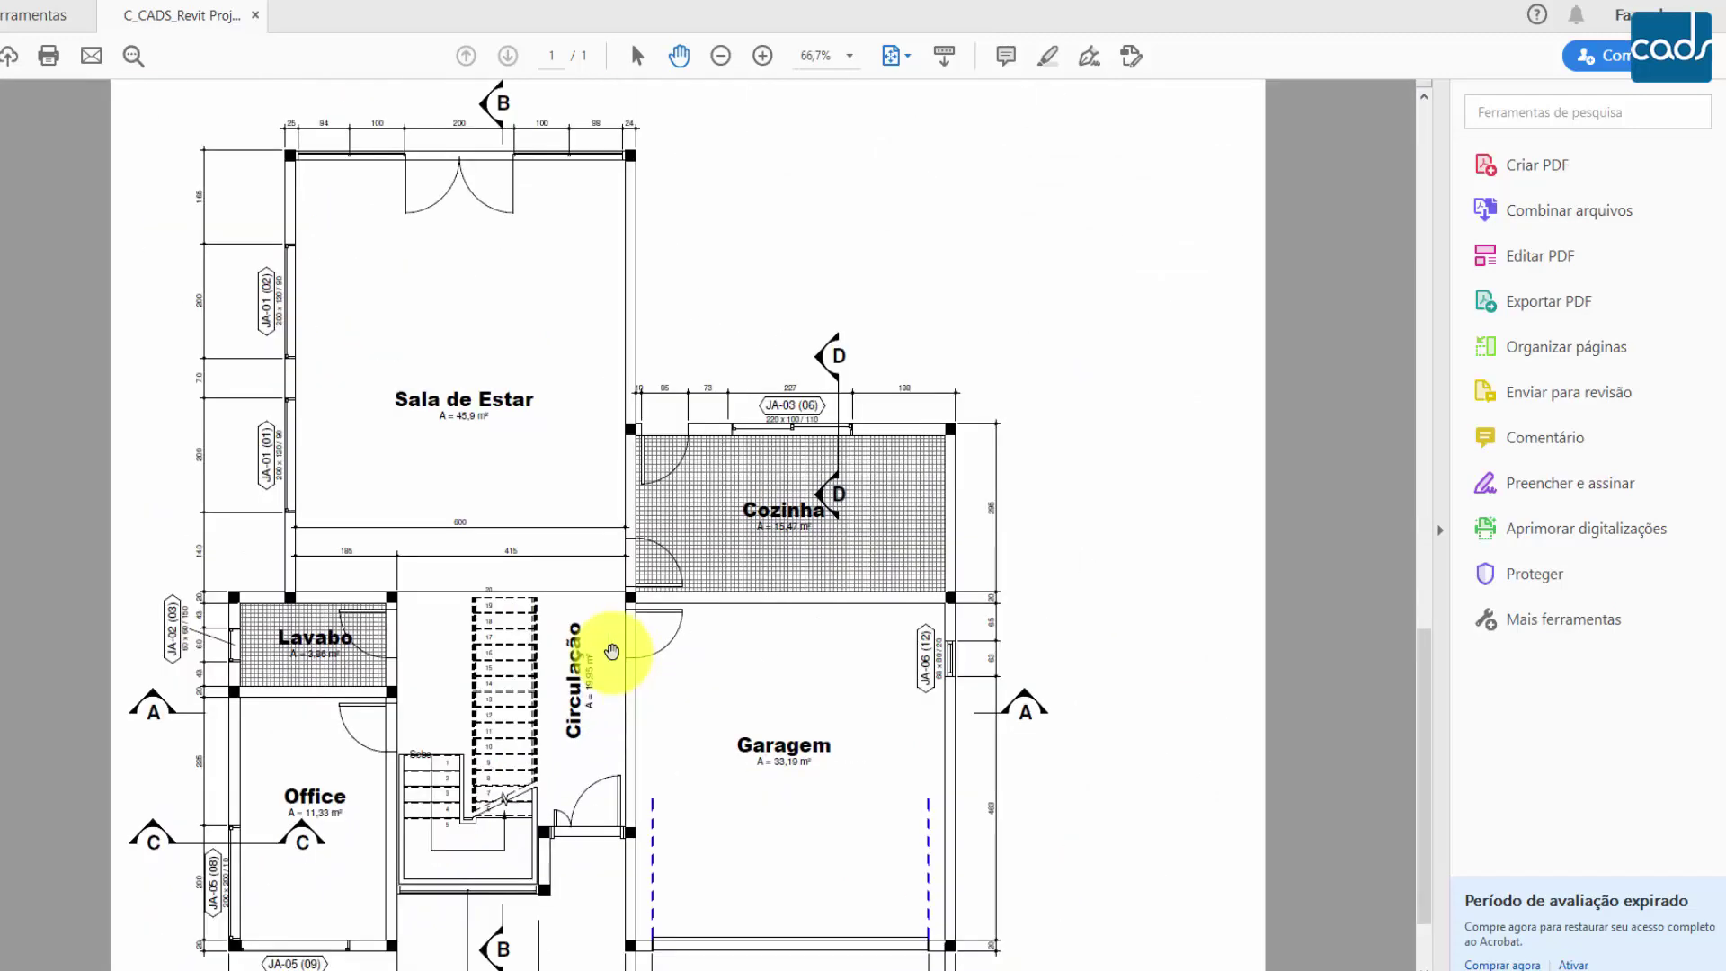
scroll(612, 651, up, 2)
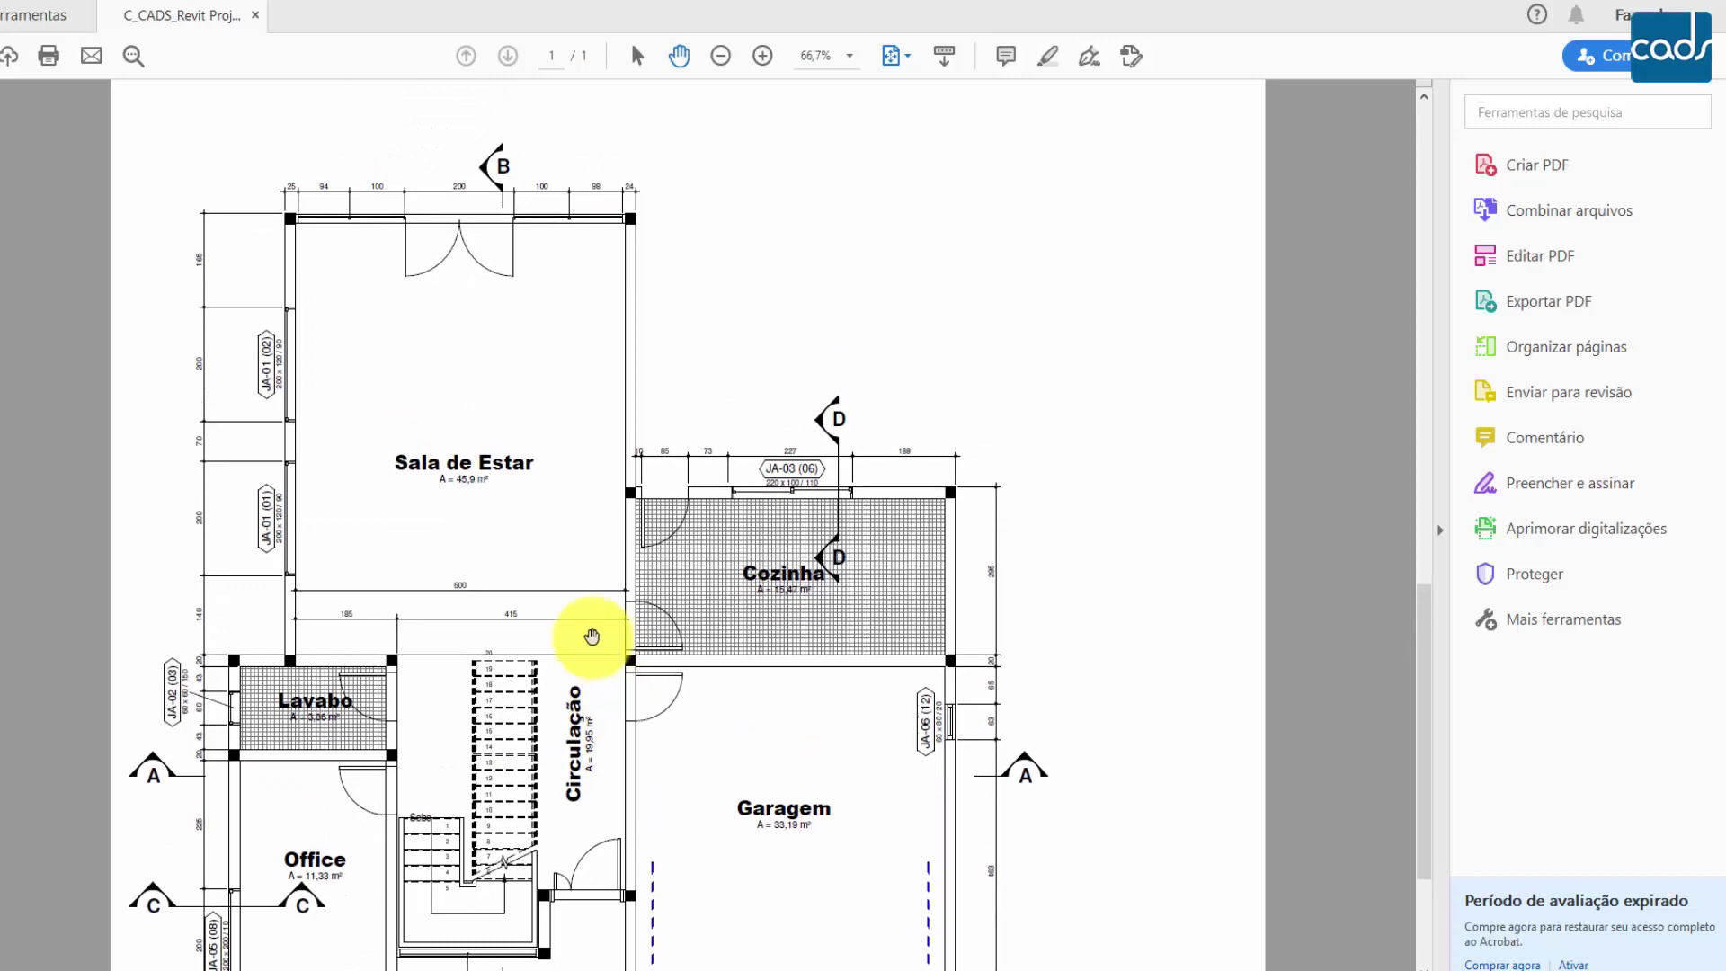
ctrl+scroll(611, 651, down, 4)
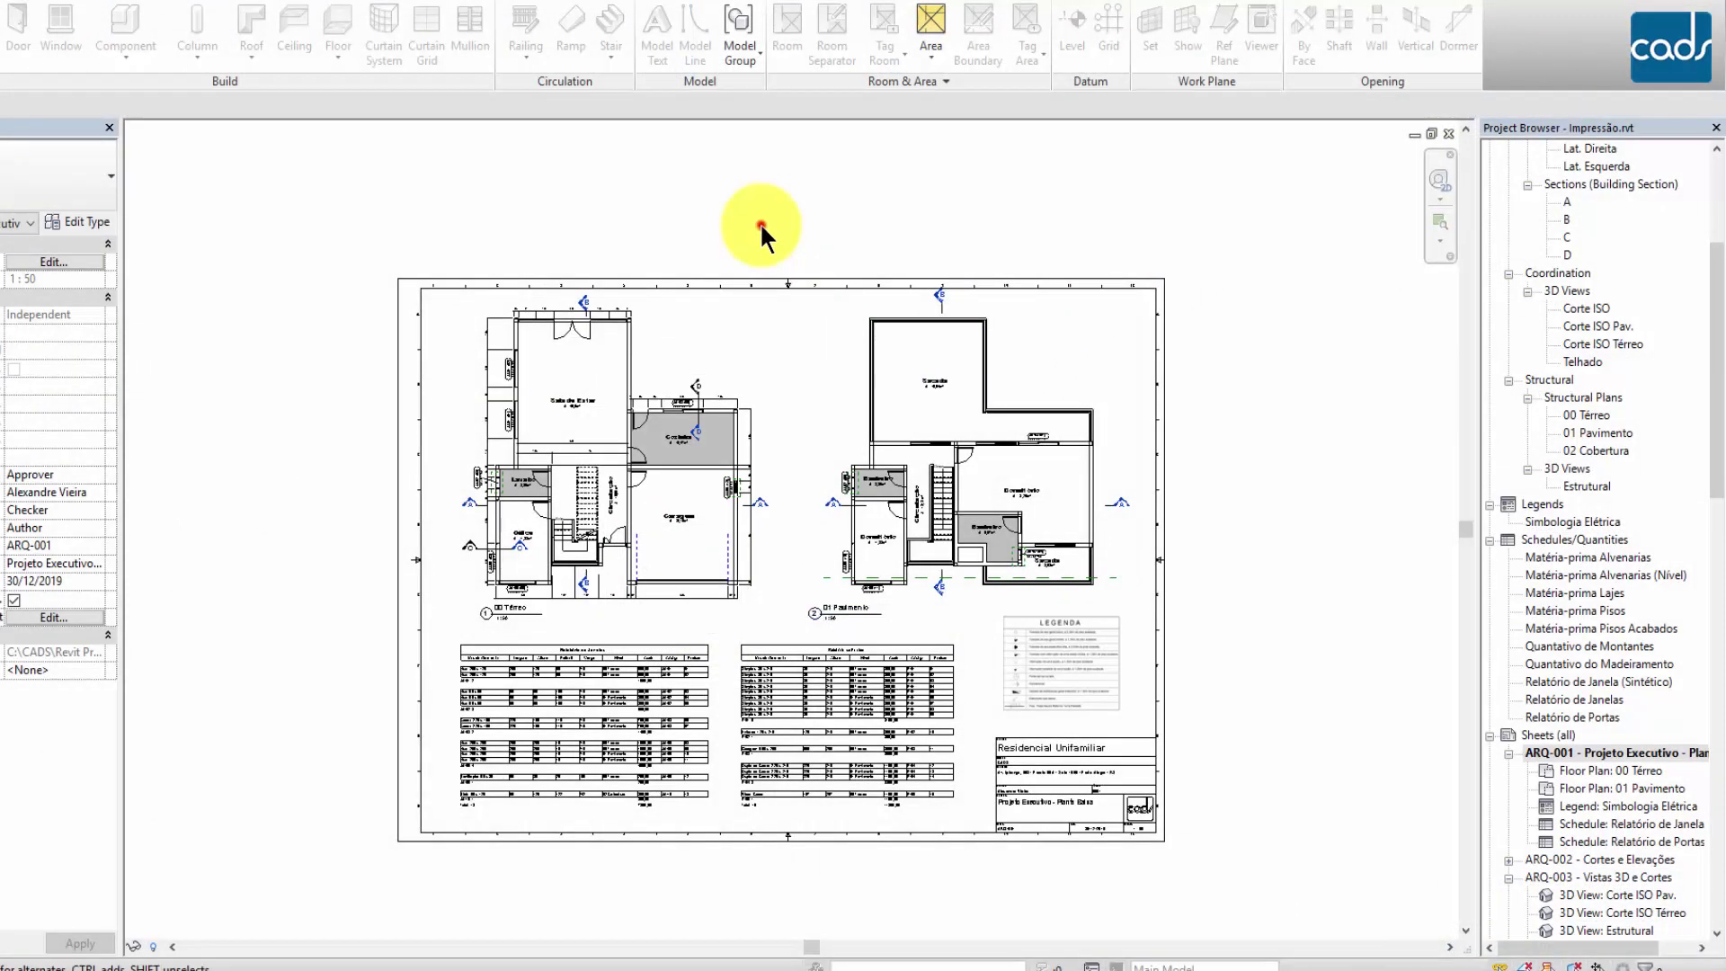
scroll(758, 223, down, 1)
scroll(1079, 559, up, 1)
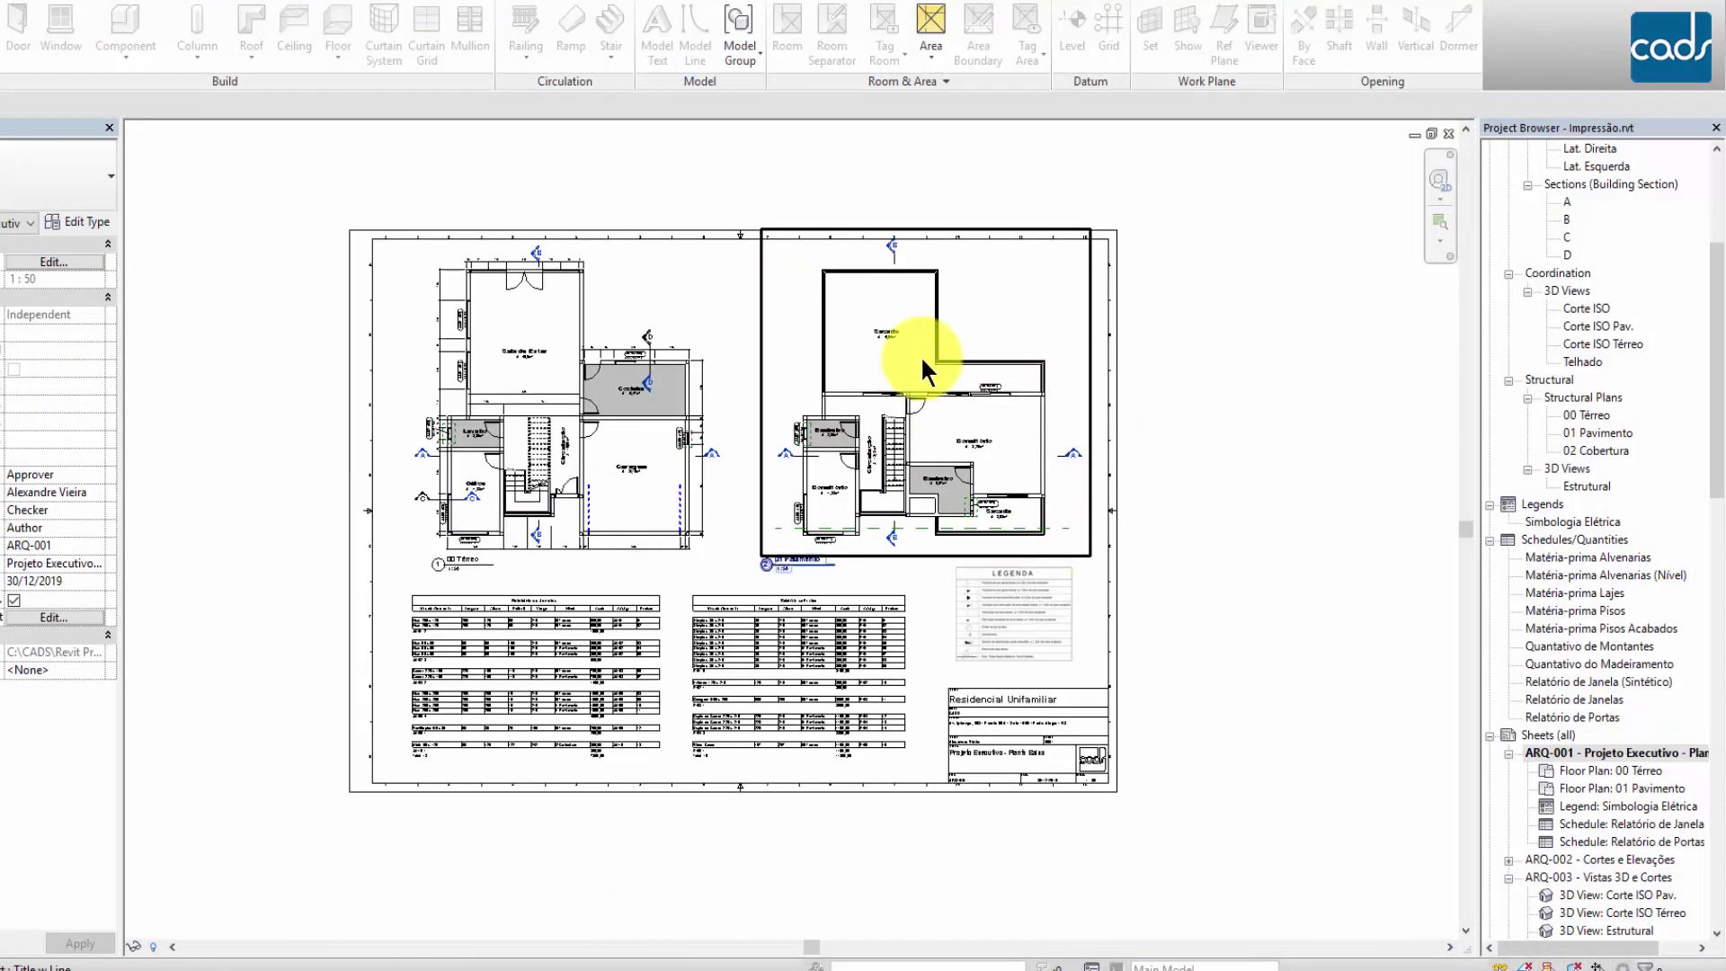
middle_drag(524, 489, 570, 539)
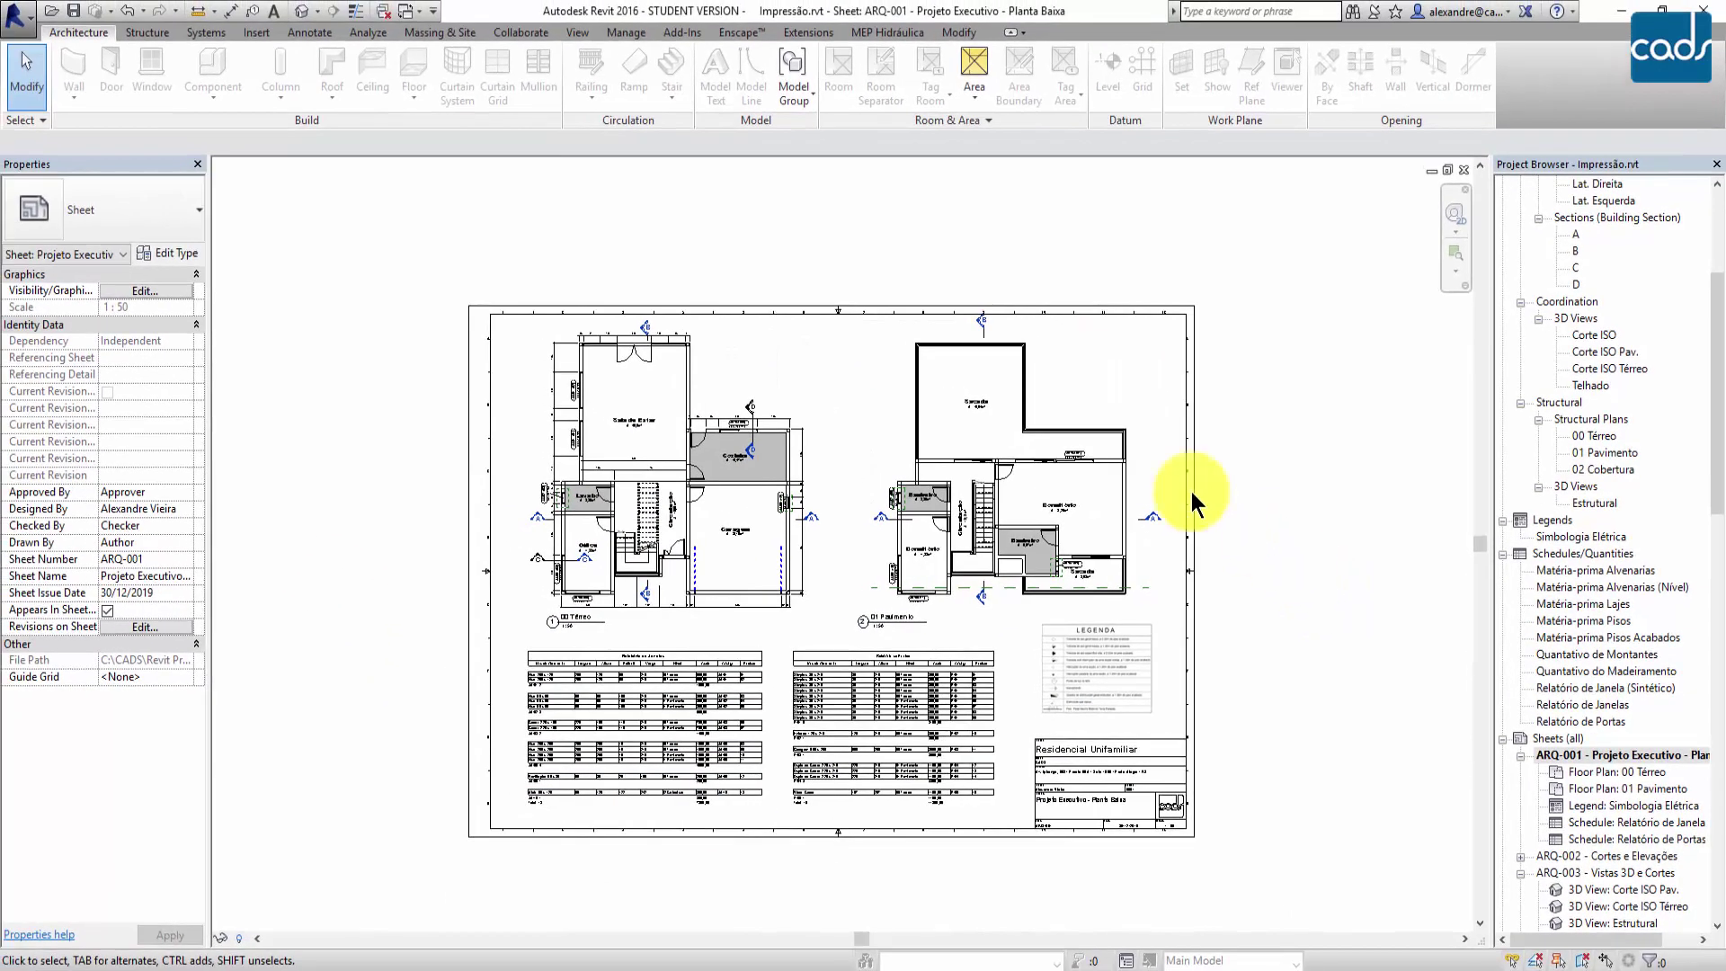
click(18, 15)
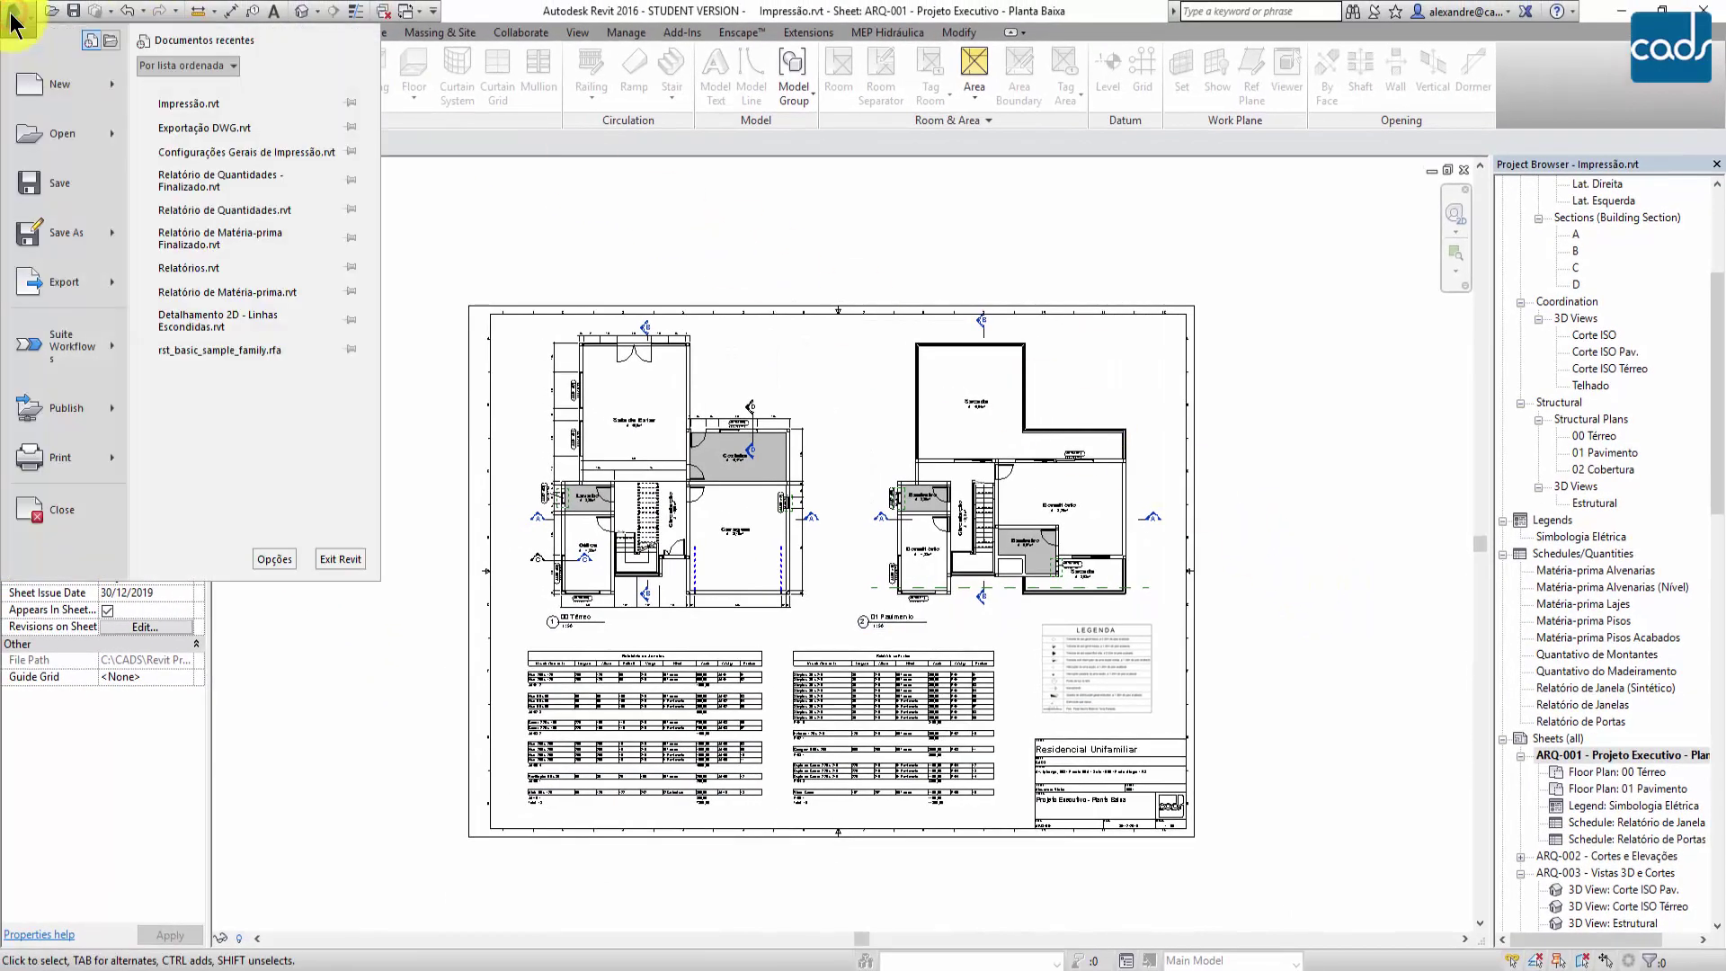
click(46, 455)
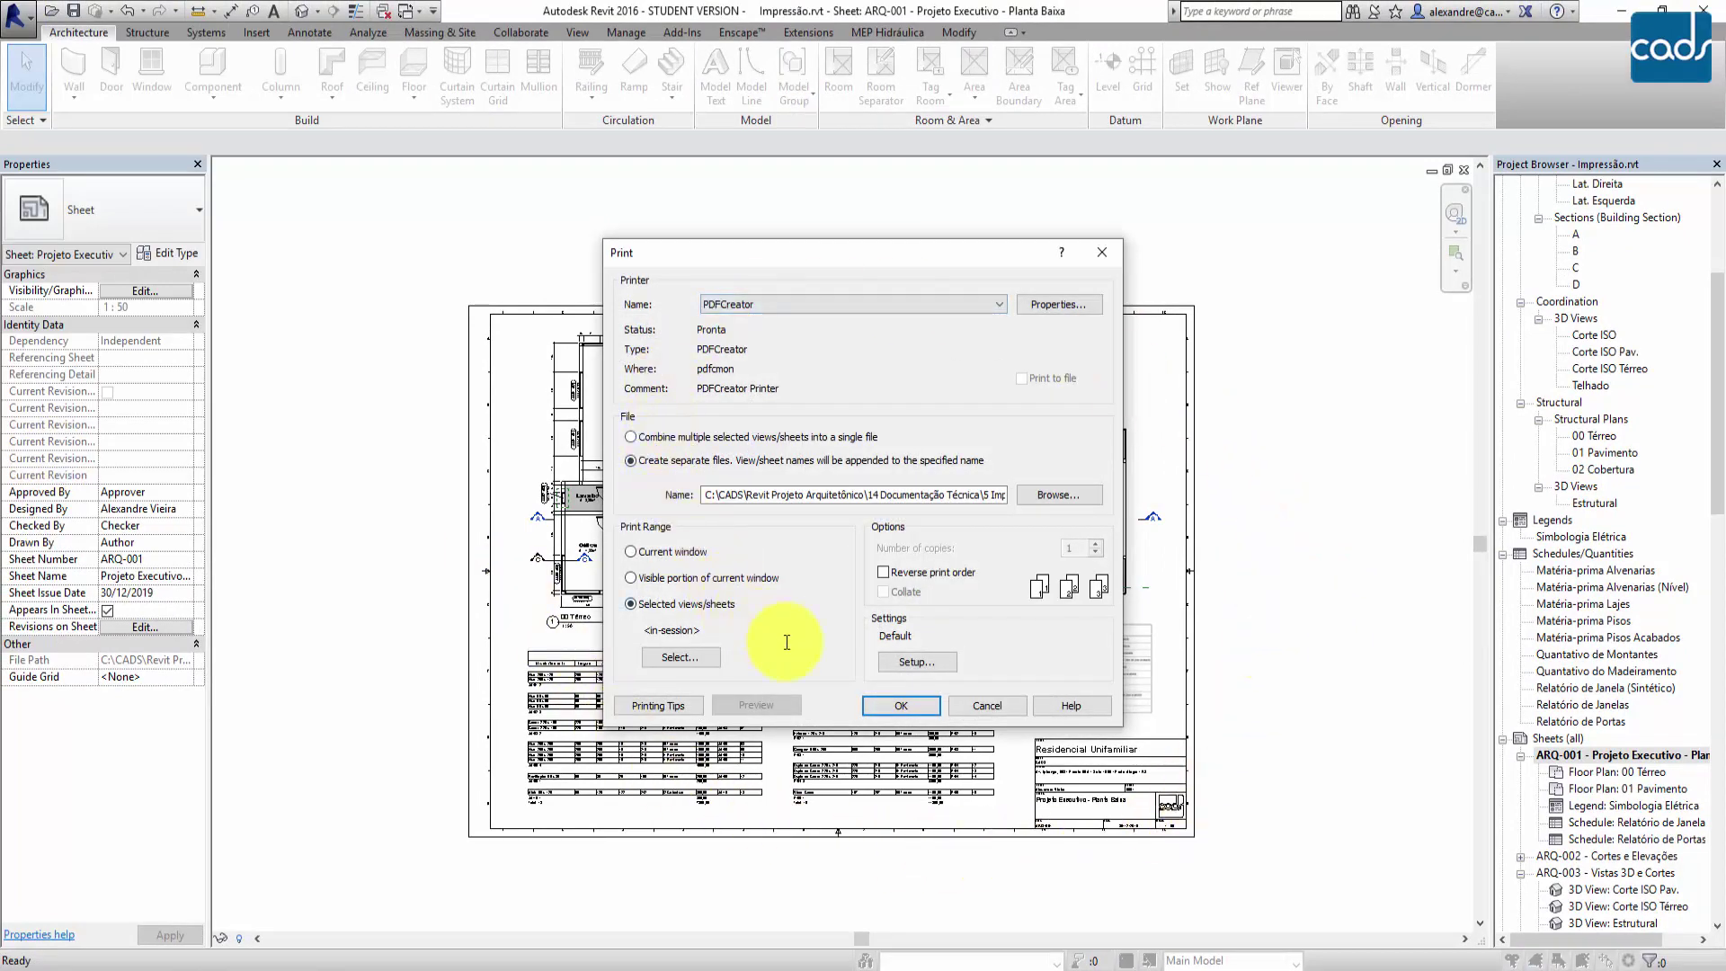
click(989, 708)
- Inspect the title block of sheet ARQ-001 to check its paper format
click(1147, 763)
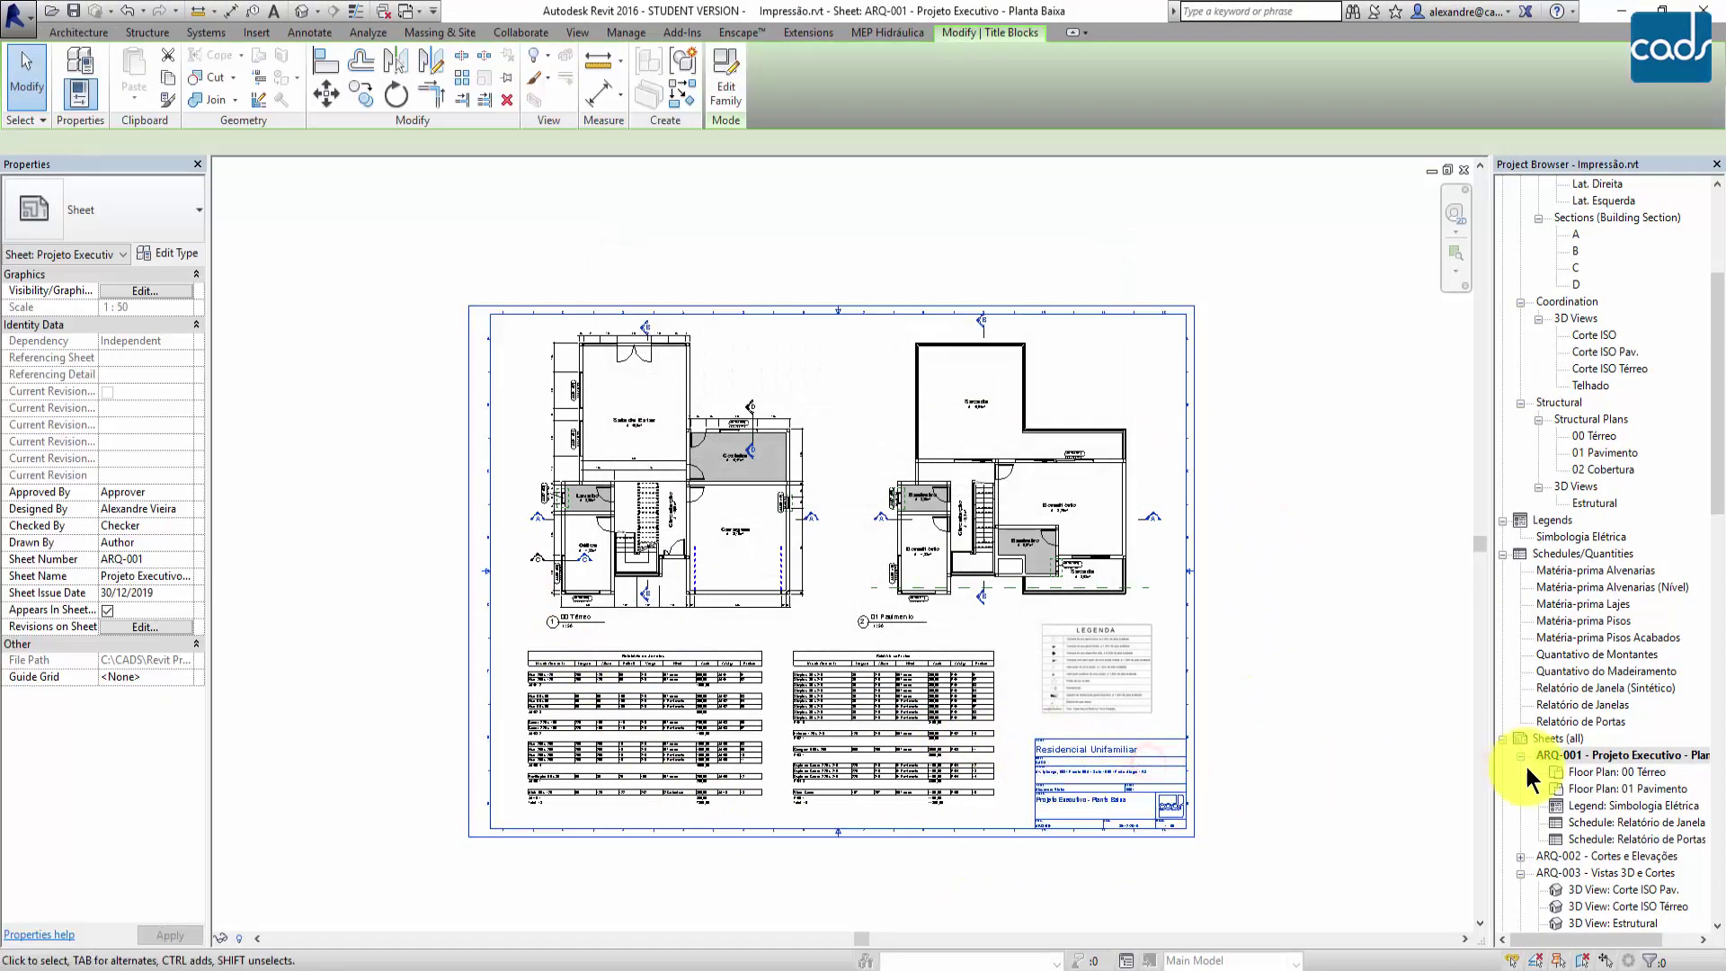
scroll(1143, 811, up, 5)
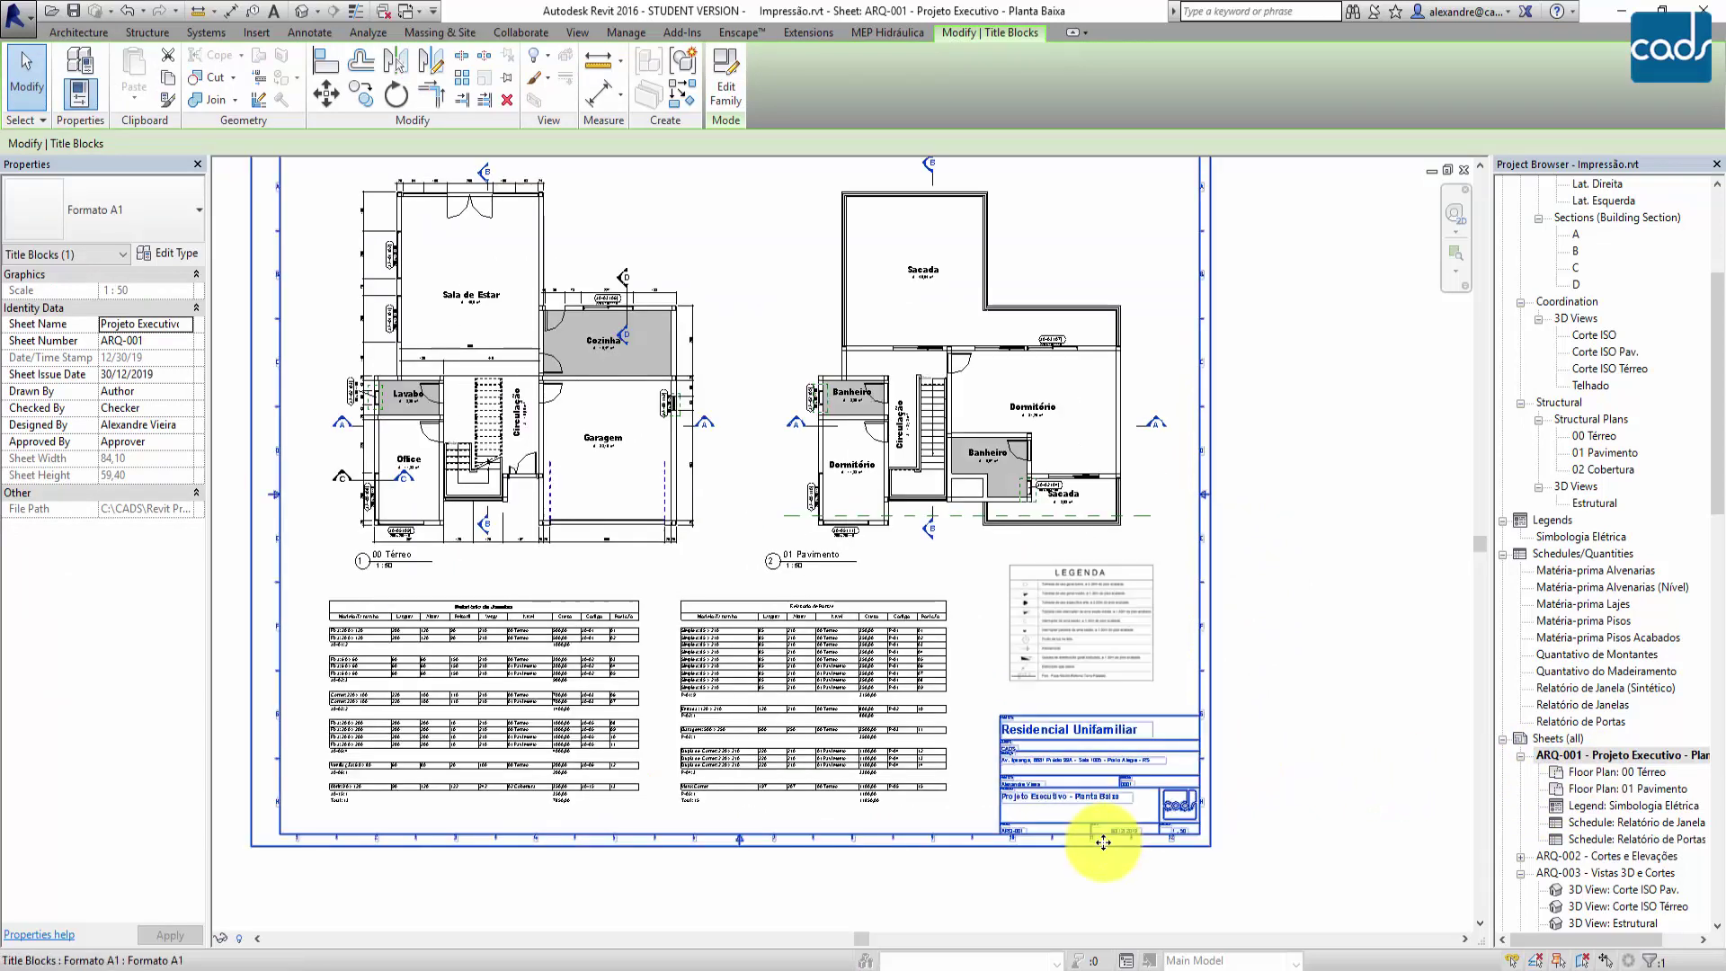
key(Escape)
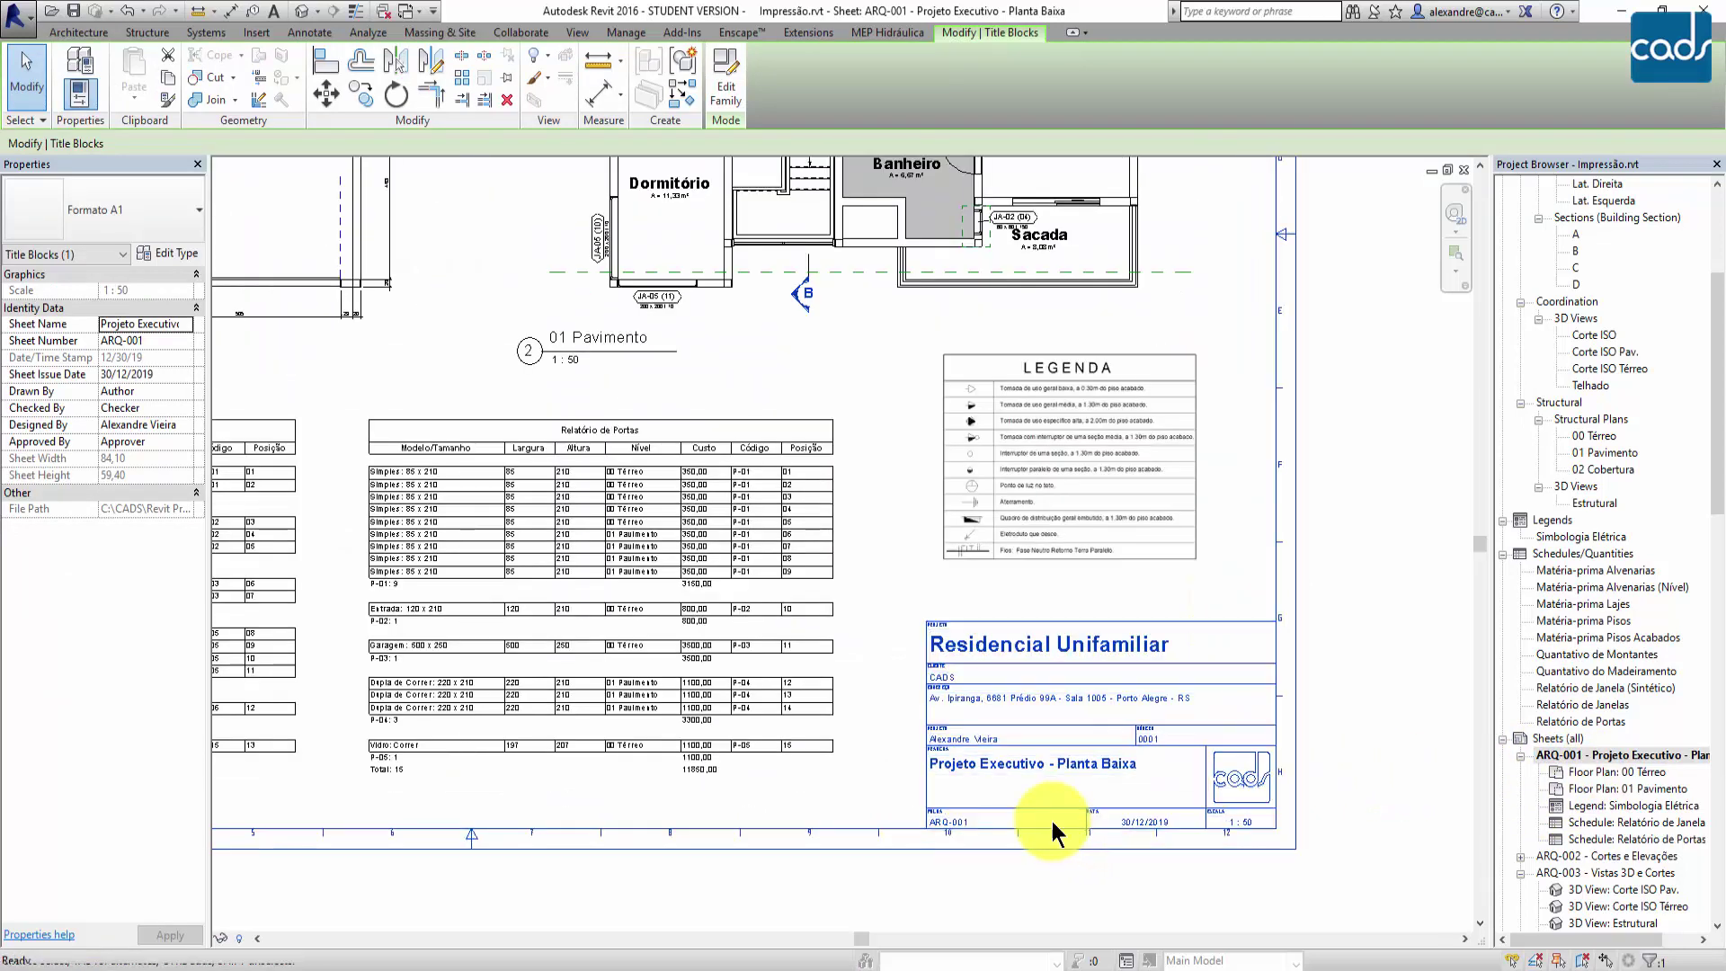
scroll(1049, 816, down, 5)
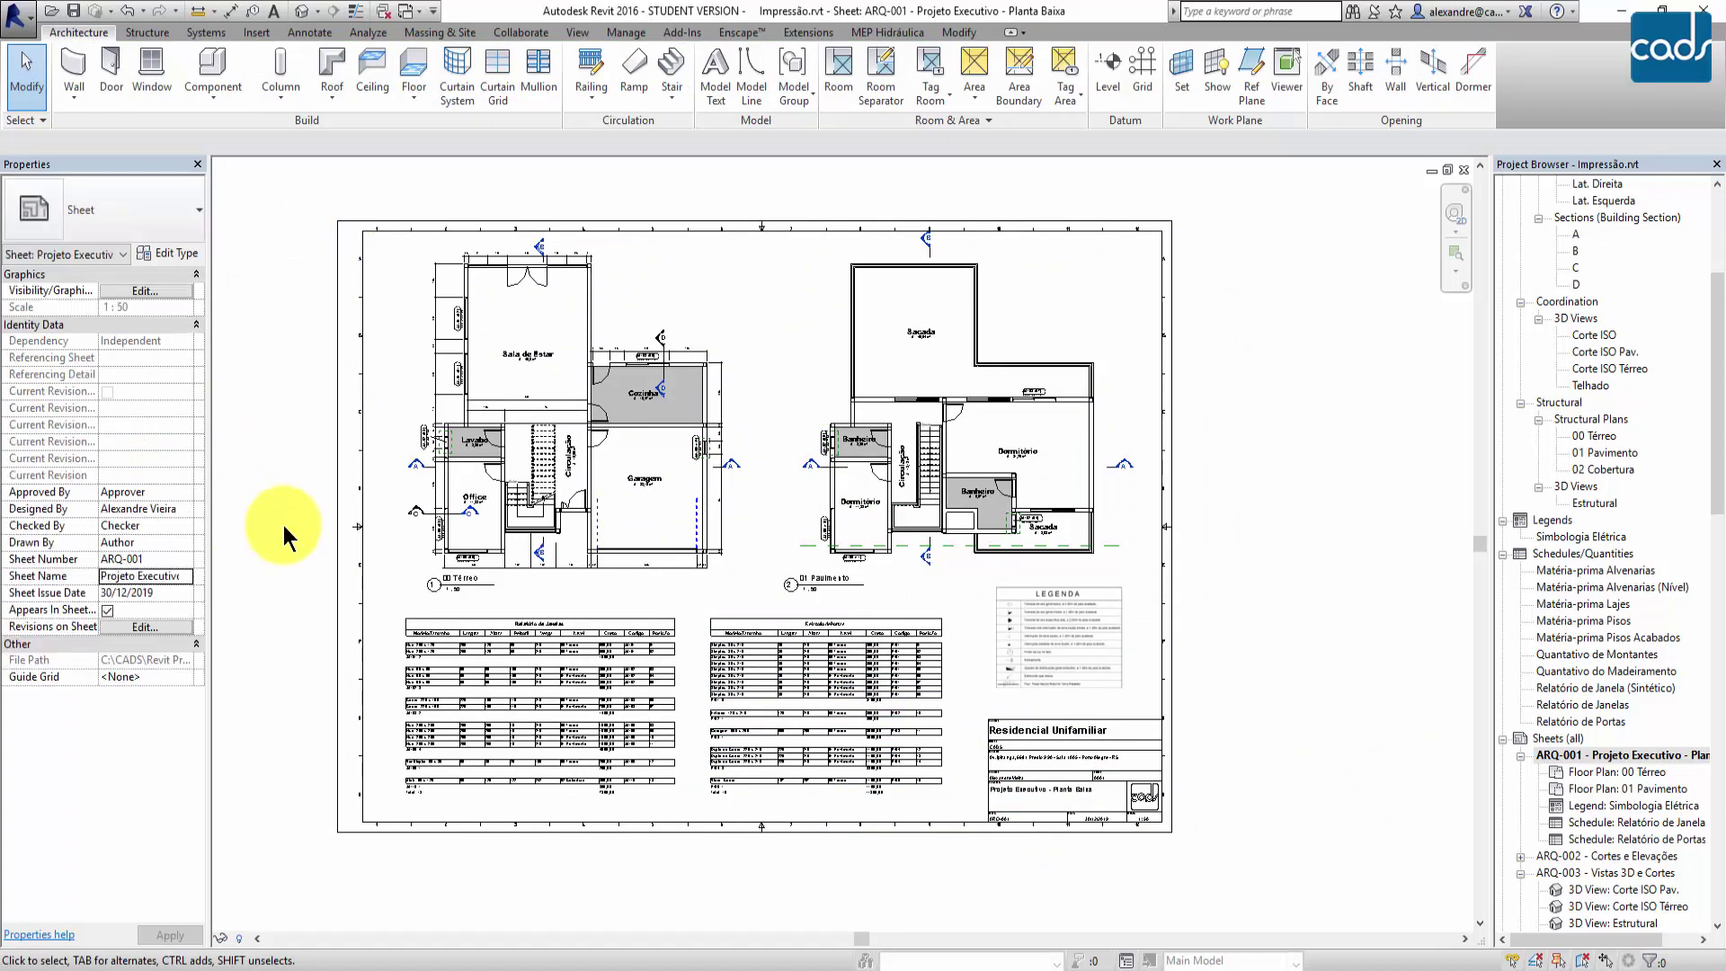
- Replace Floor Plan: 00 Térreo with Sheet: ARQ-001 - Projeto Executivo - Planta Baixa in the print selection, without saving the set for future sessions
click(20, 18)
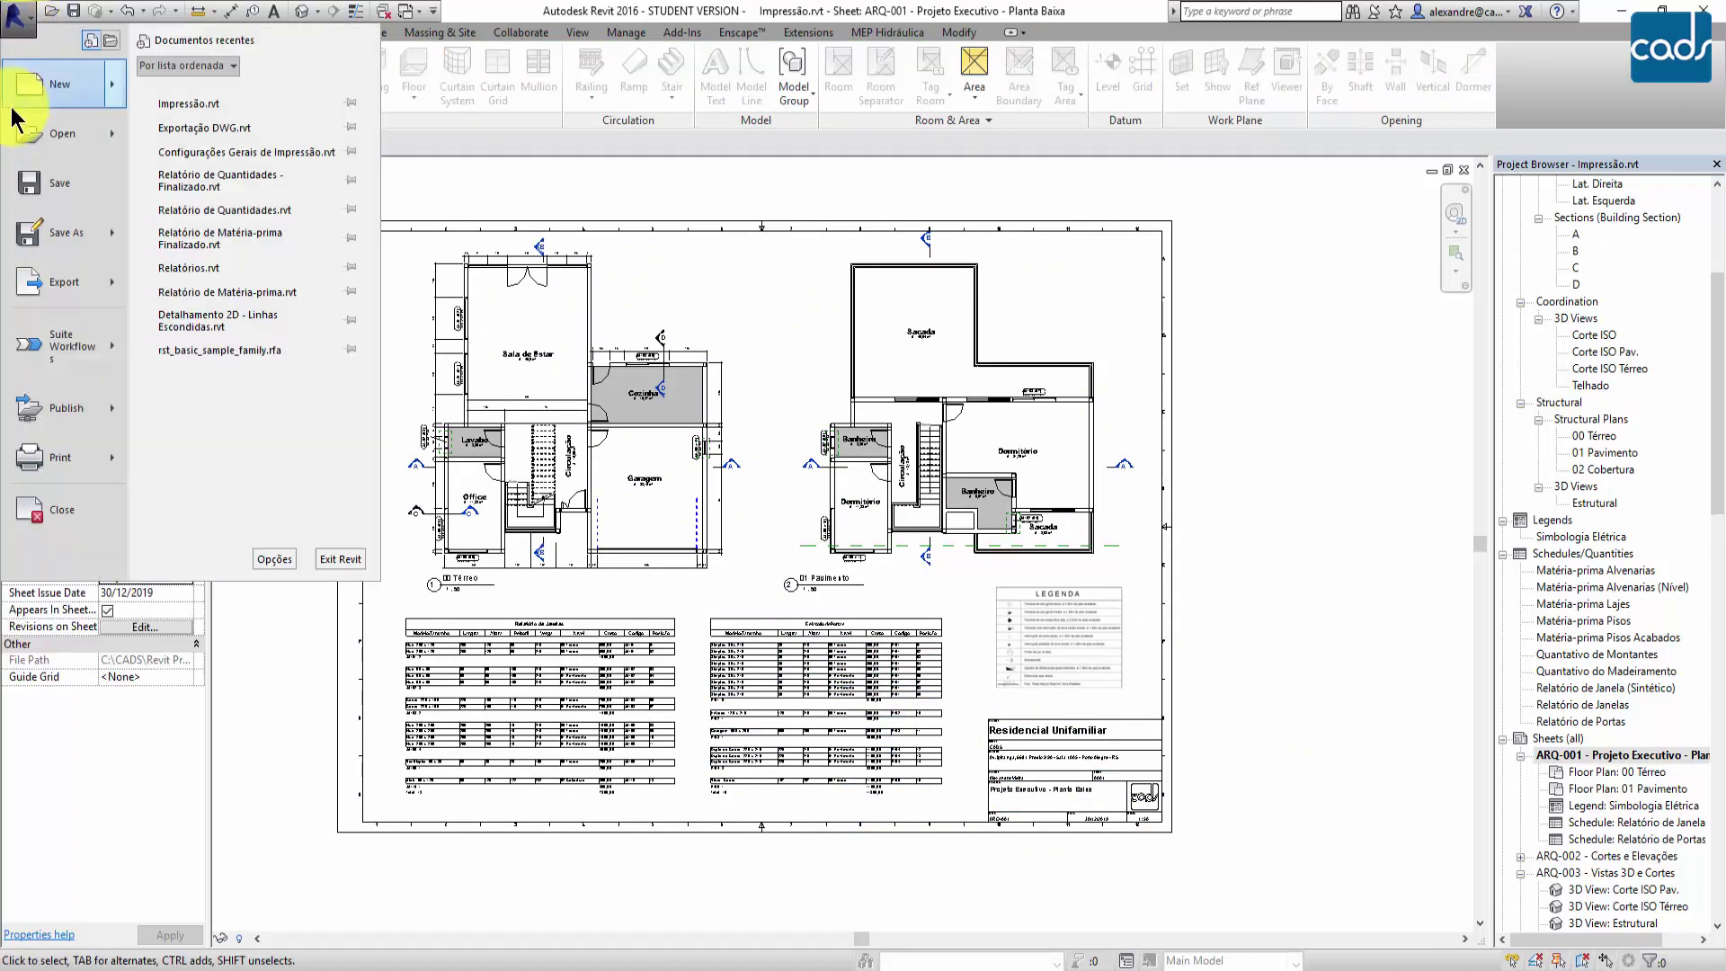
mouse_move(51, 458)
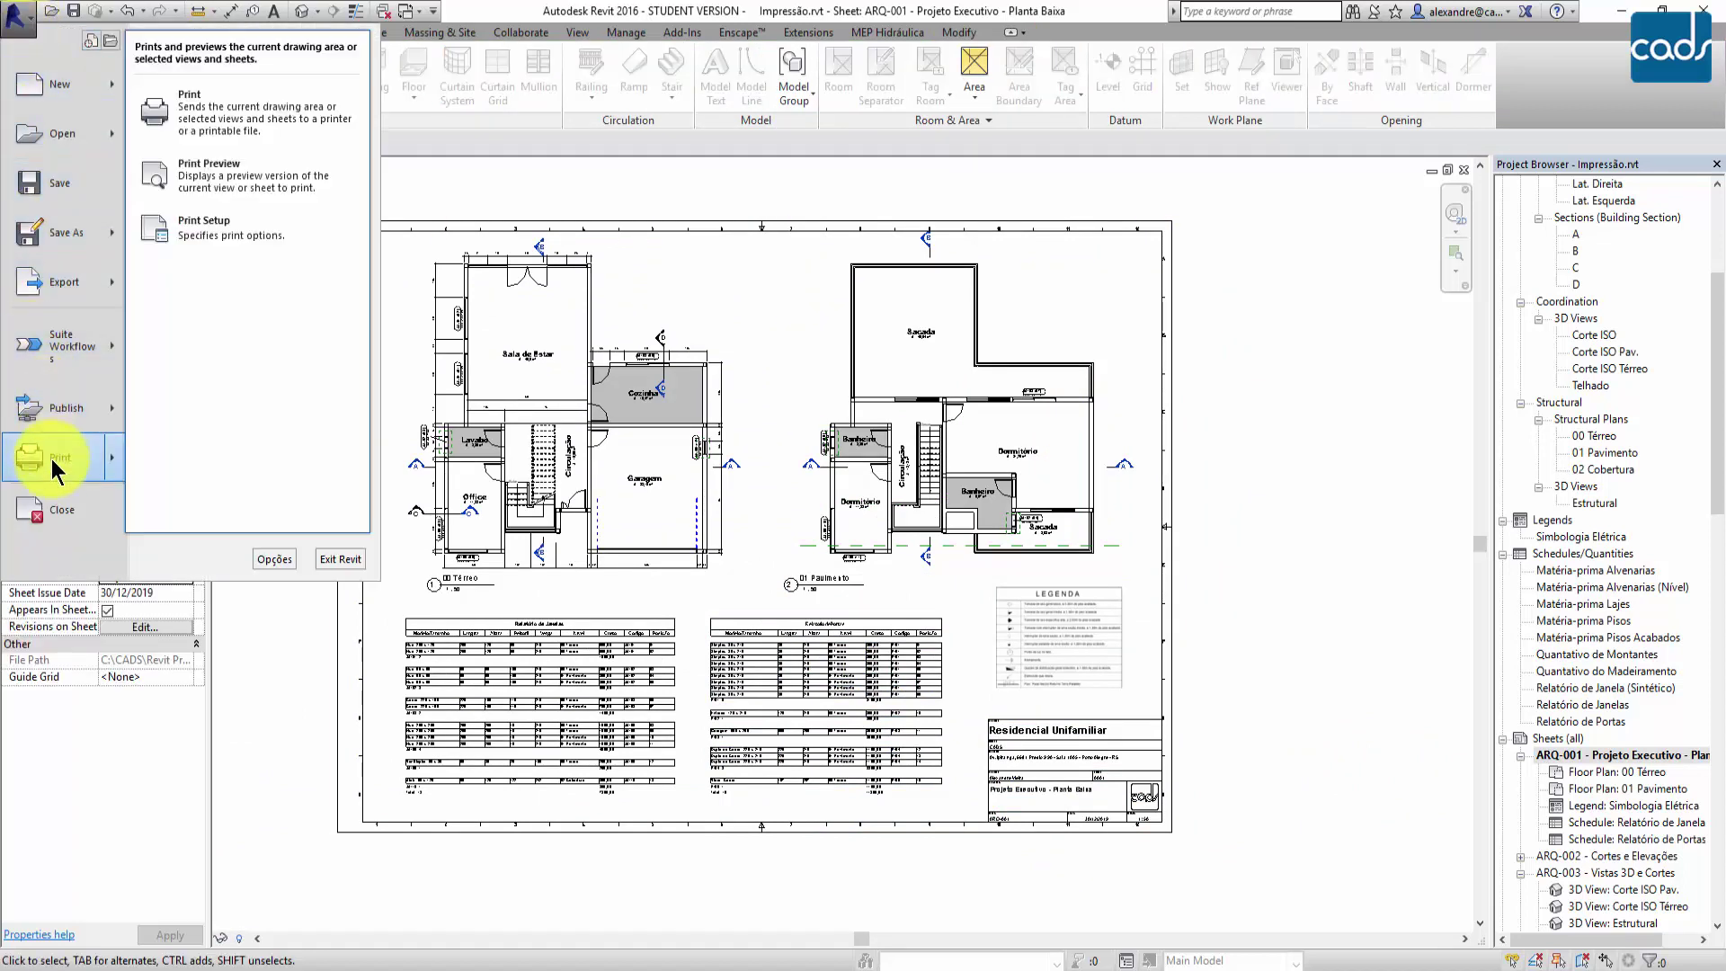
click(262, 111)
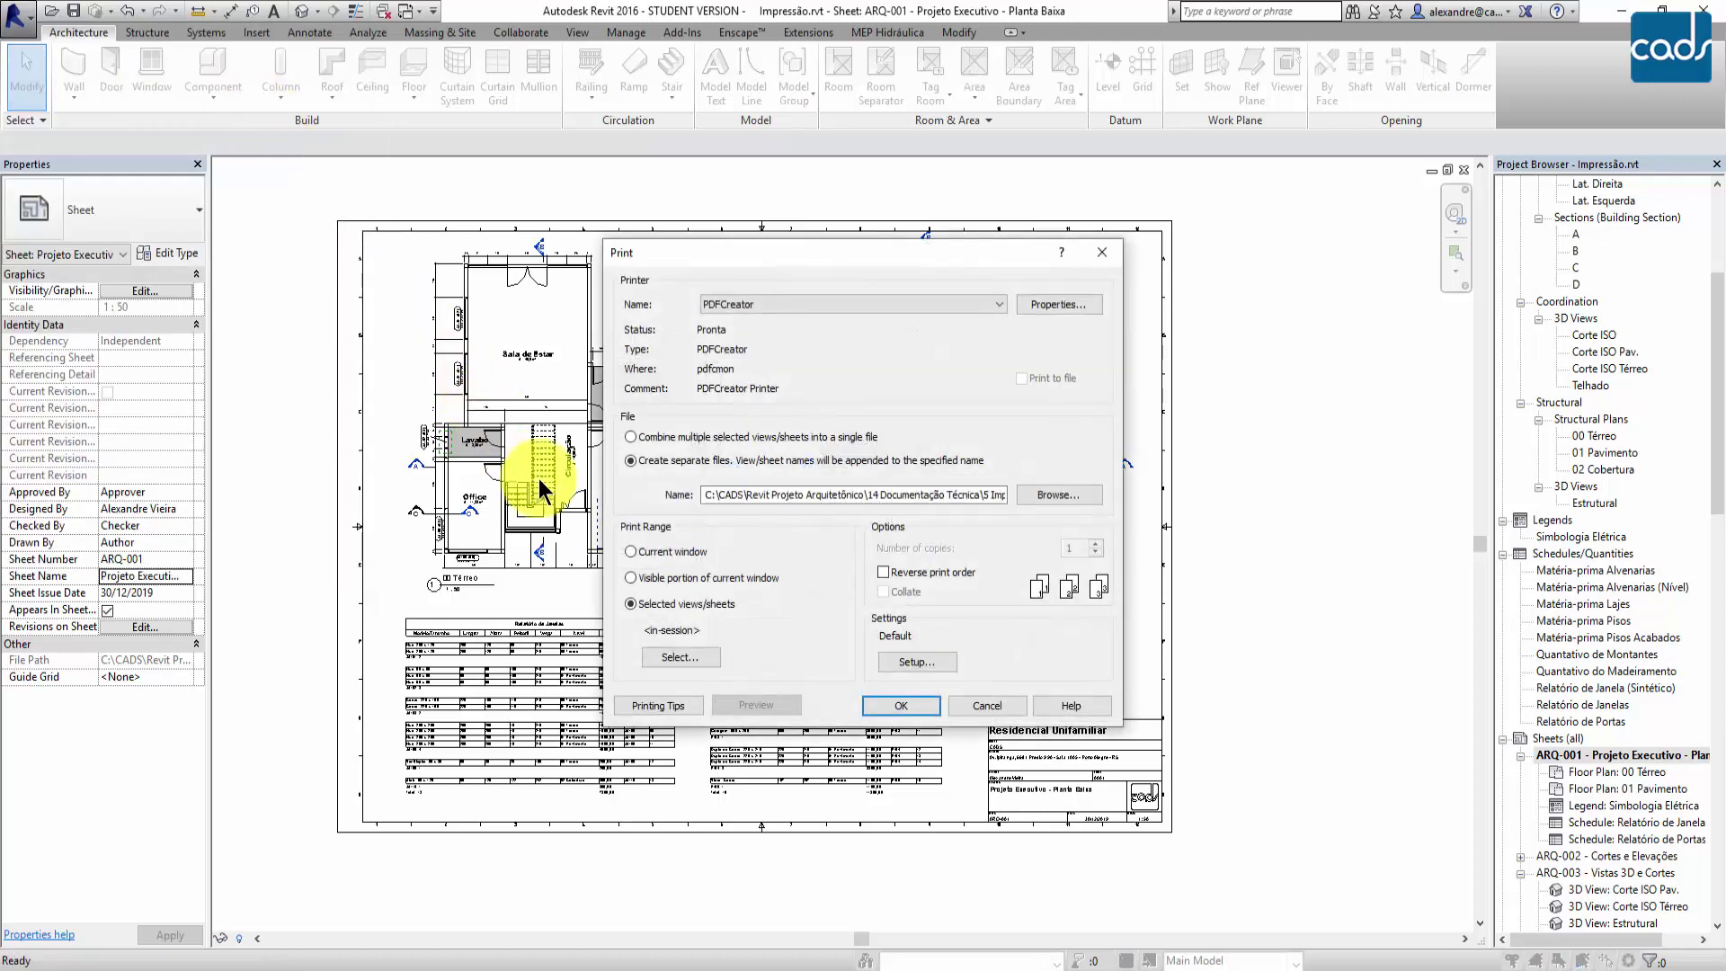
click(672, 660)
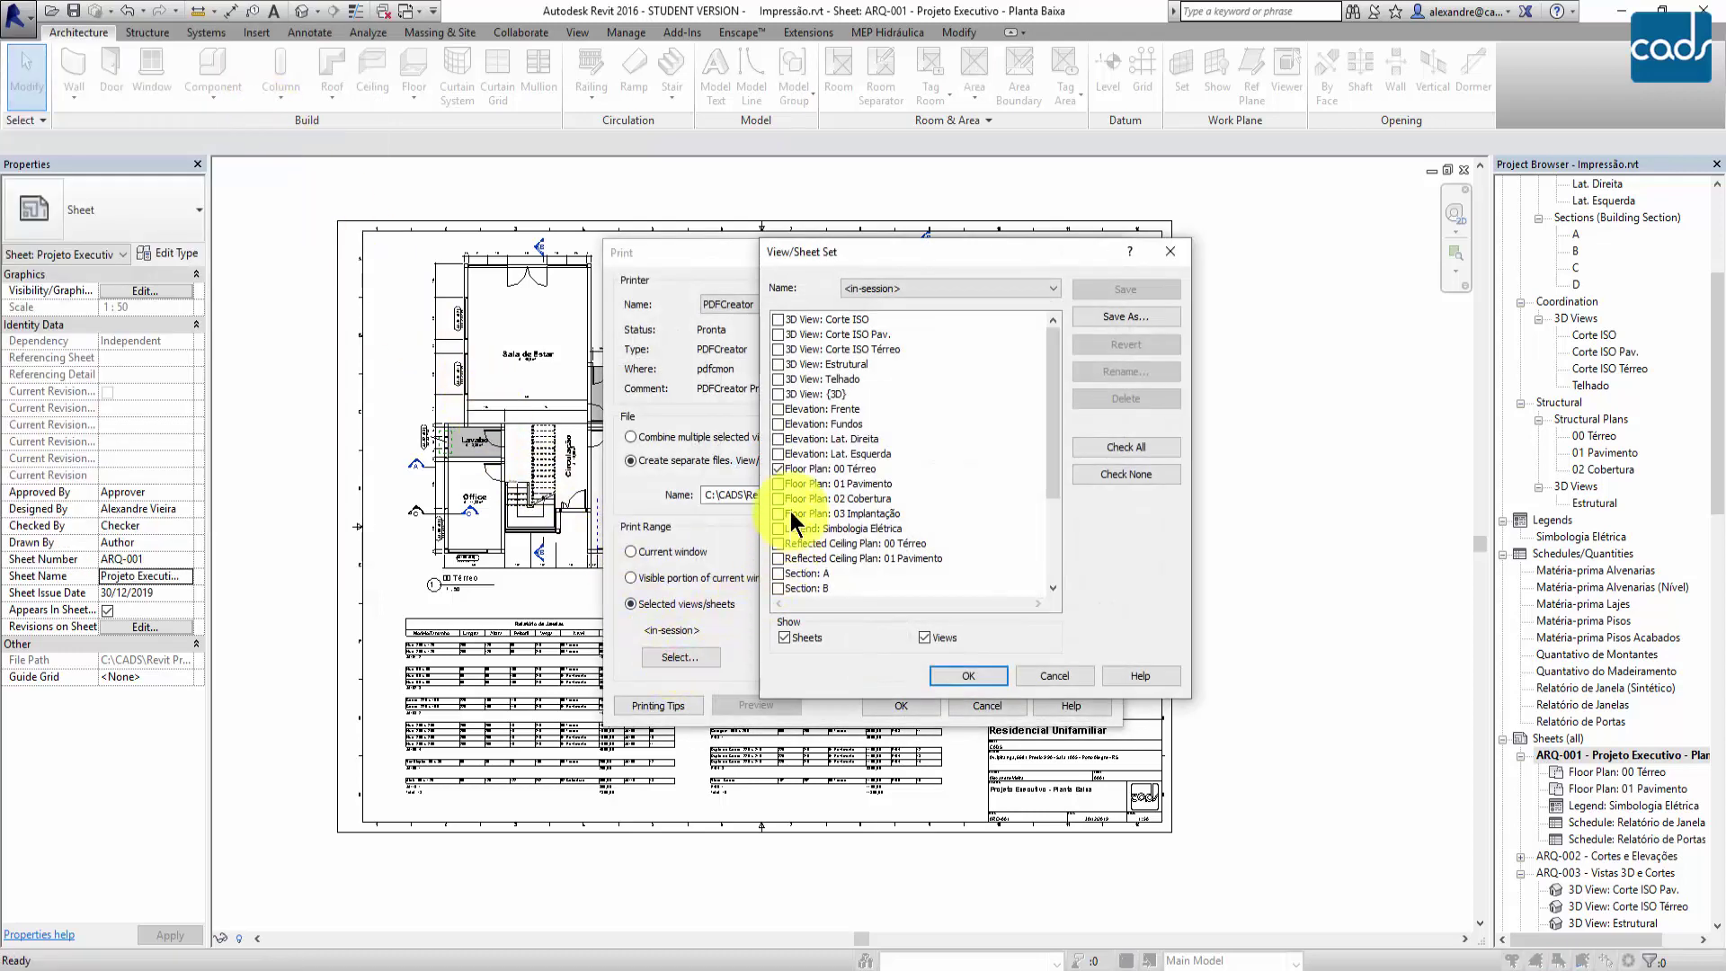
click(780, 474)
scroll(787, 503, down, 3)
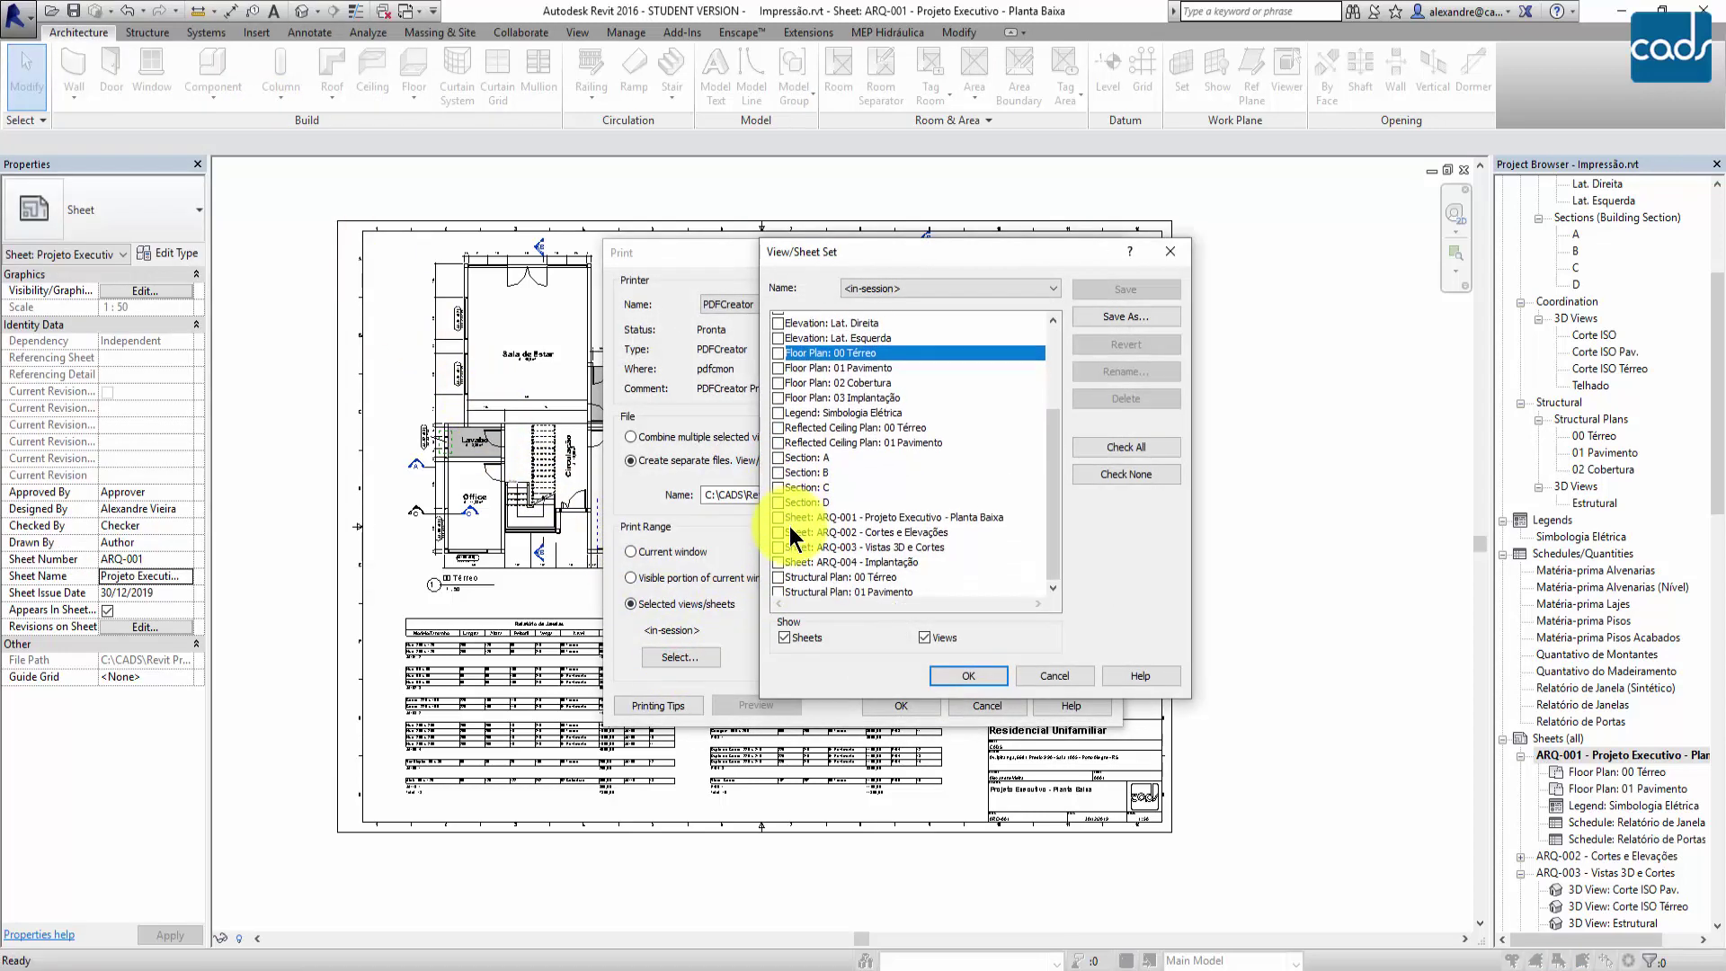
click(780, 500)
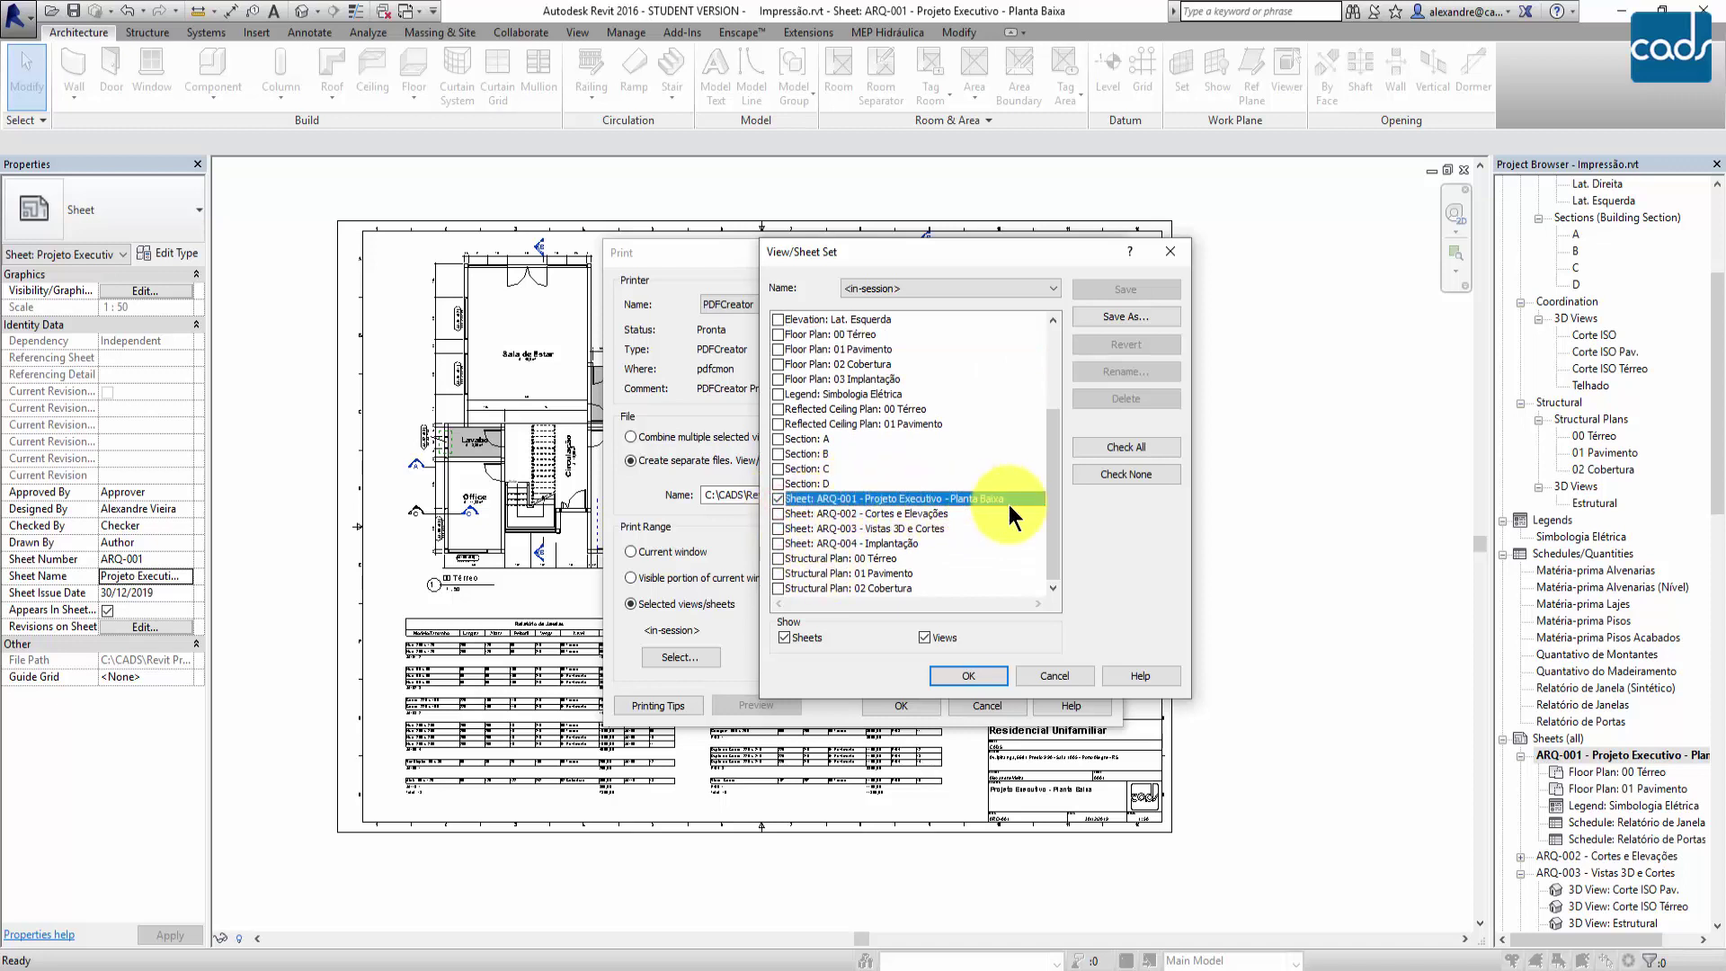
click(995, 674)
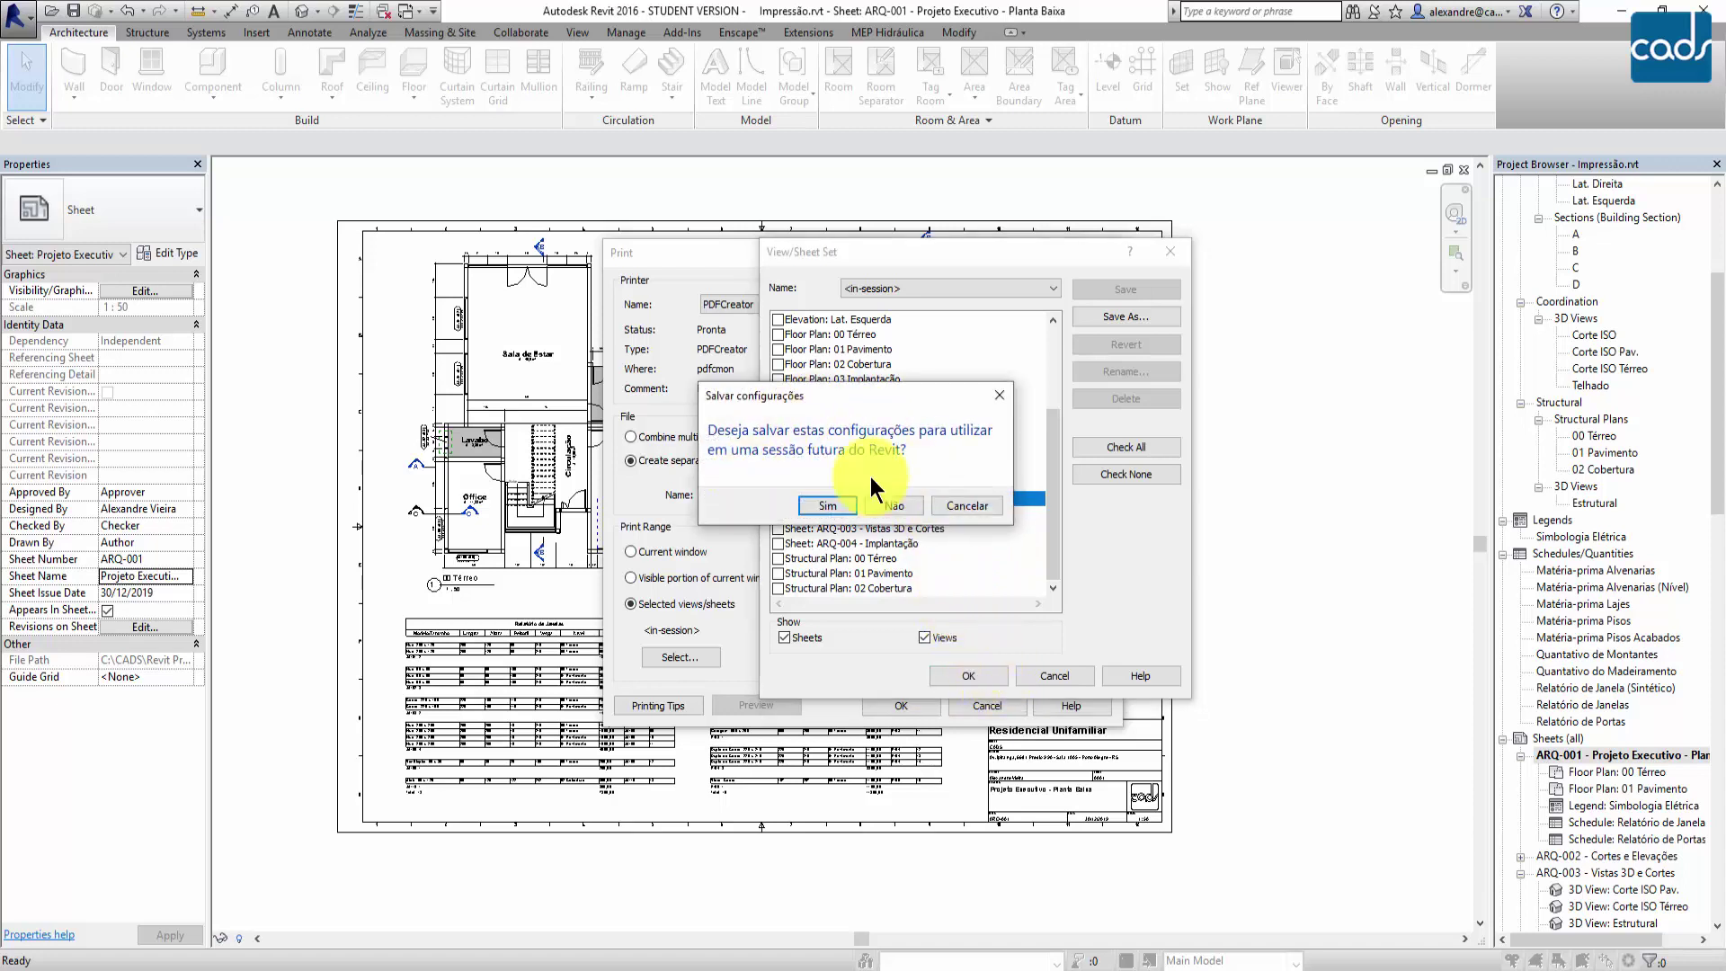
click(891, 505)
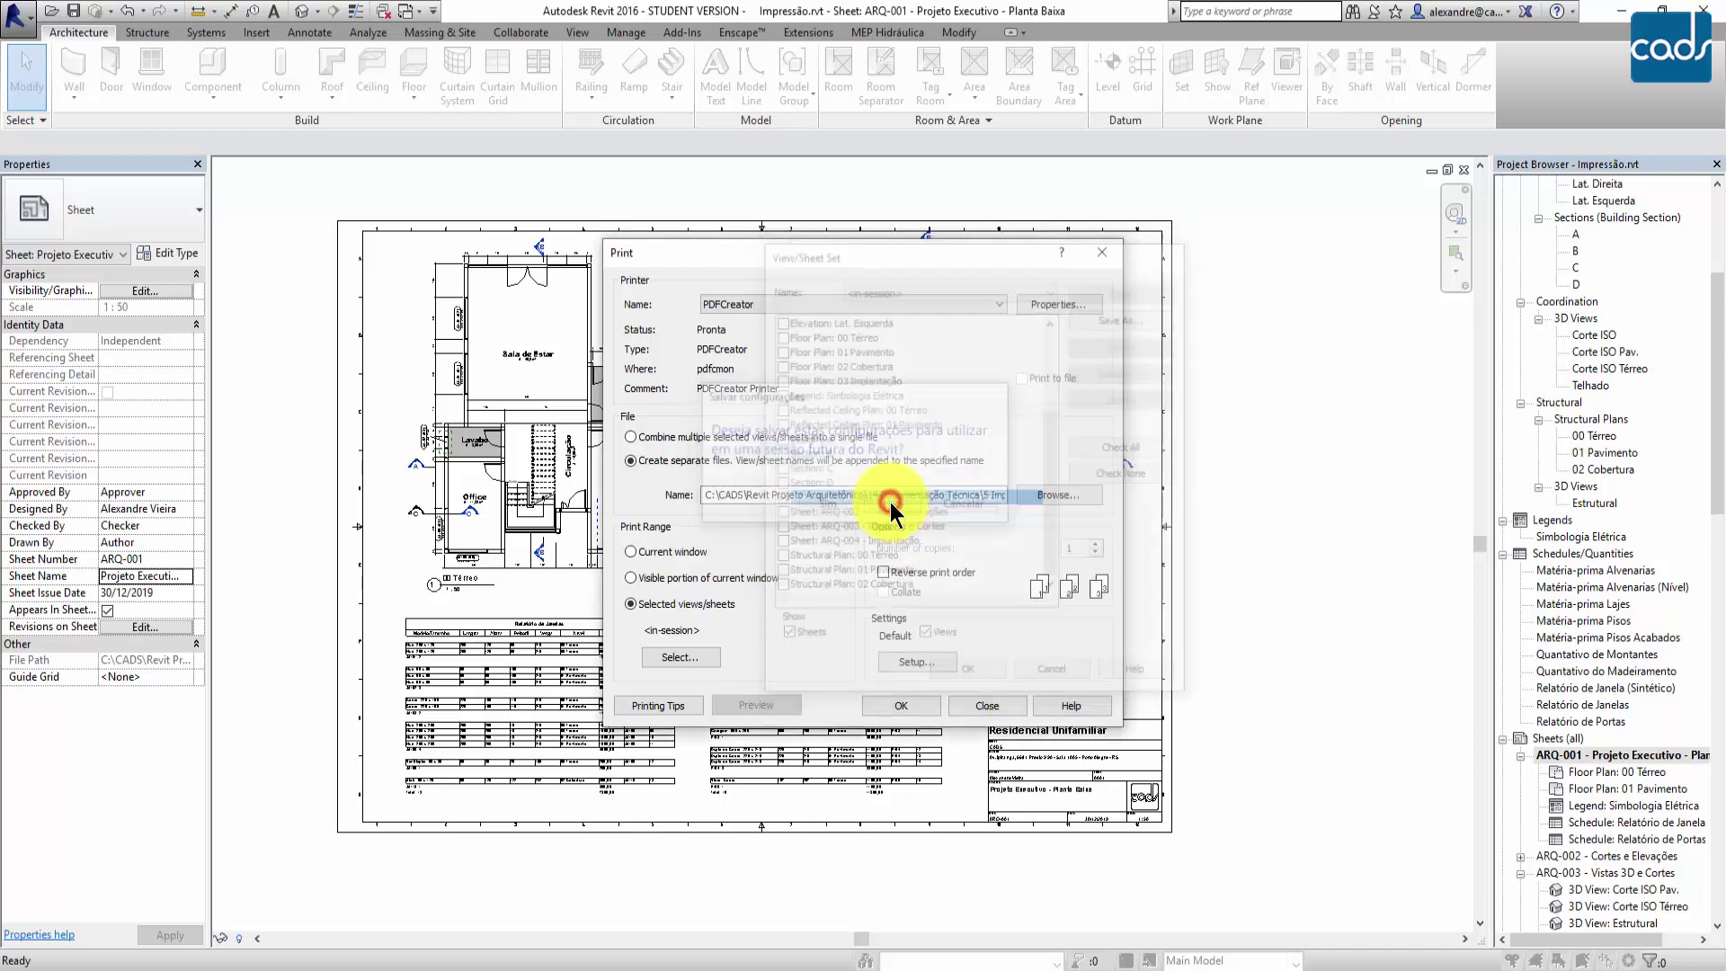
- Configure the print setup for A1 paper in landscape orientation, keeping the zoom at 100% size
click(919, 661)
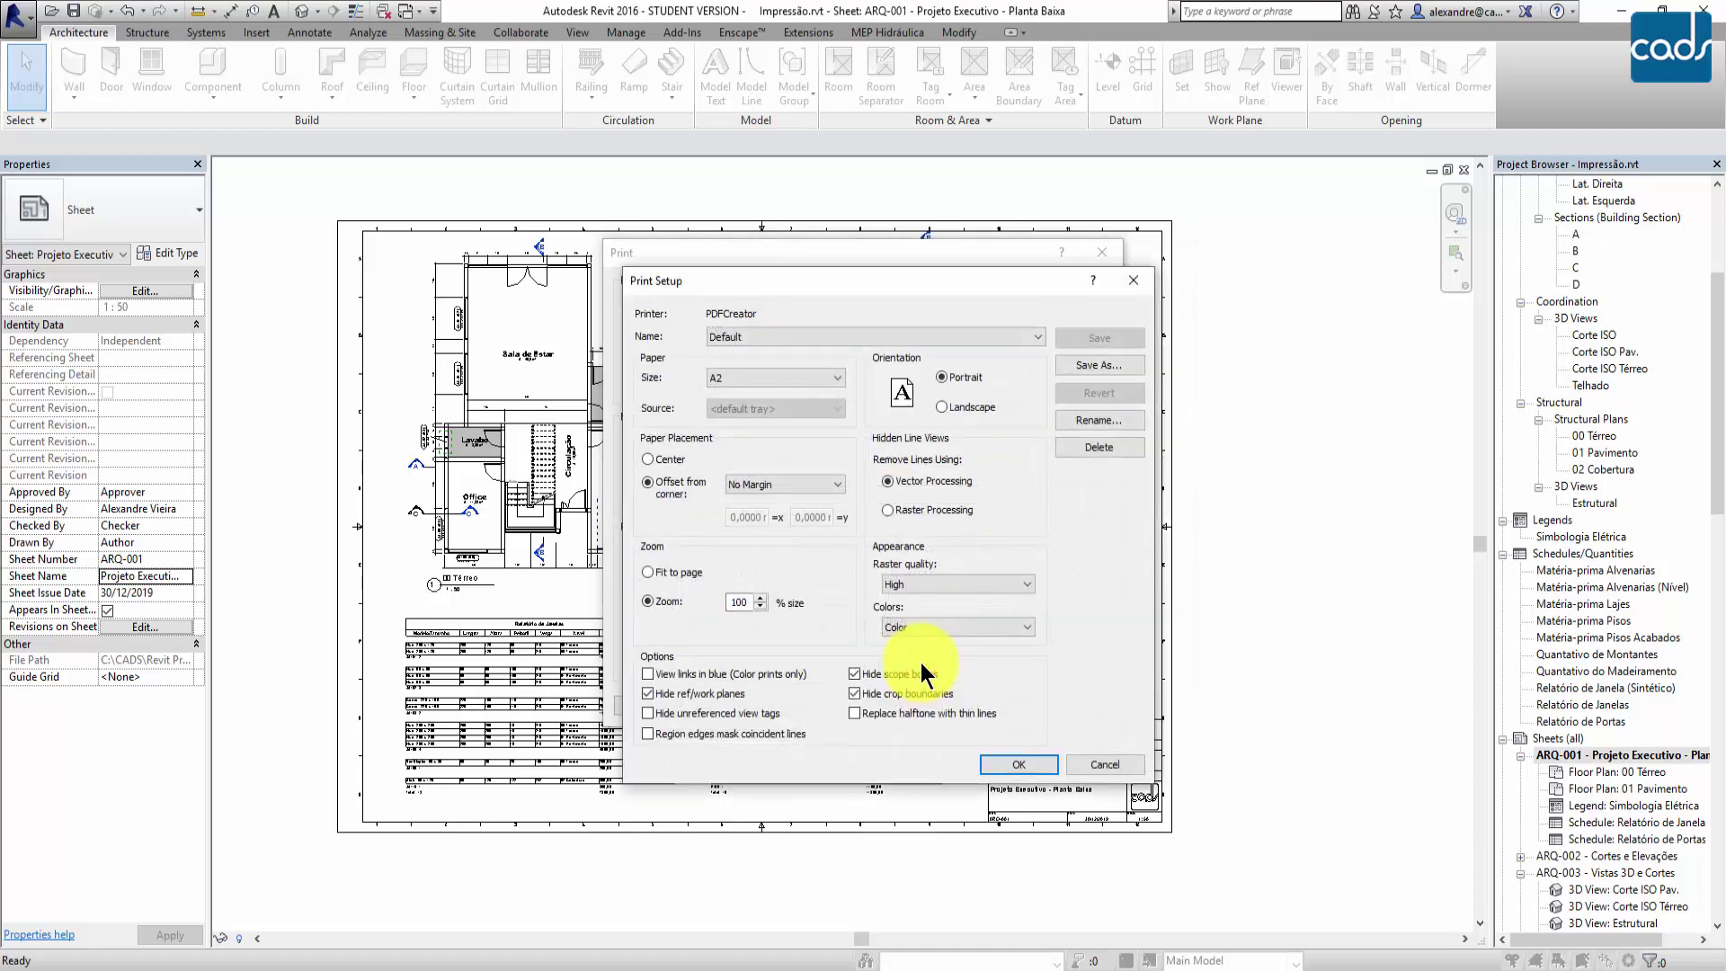
click(790, 379)
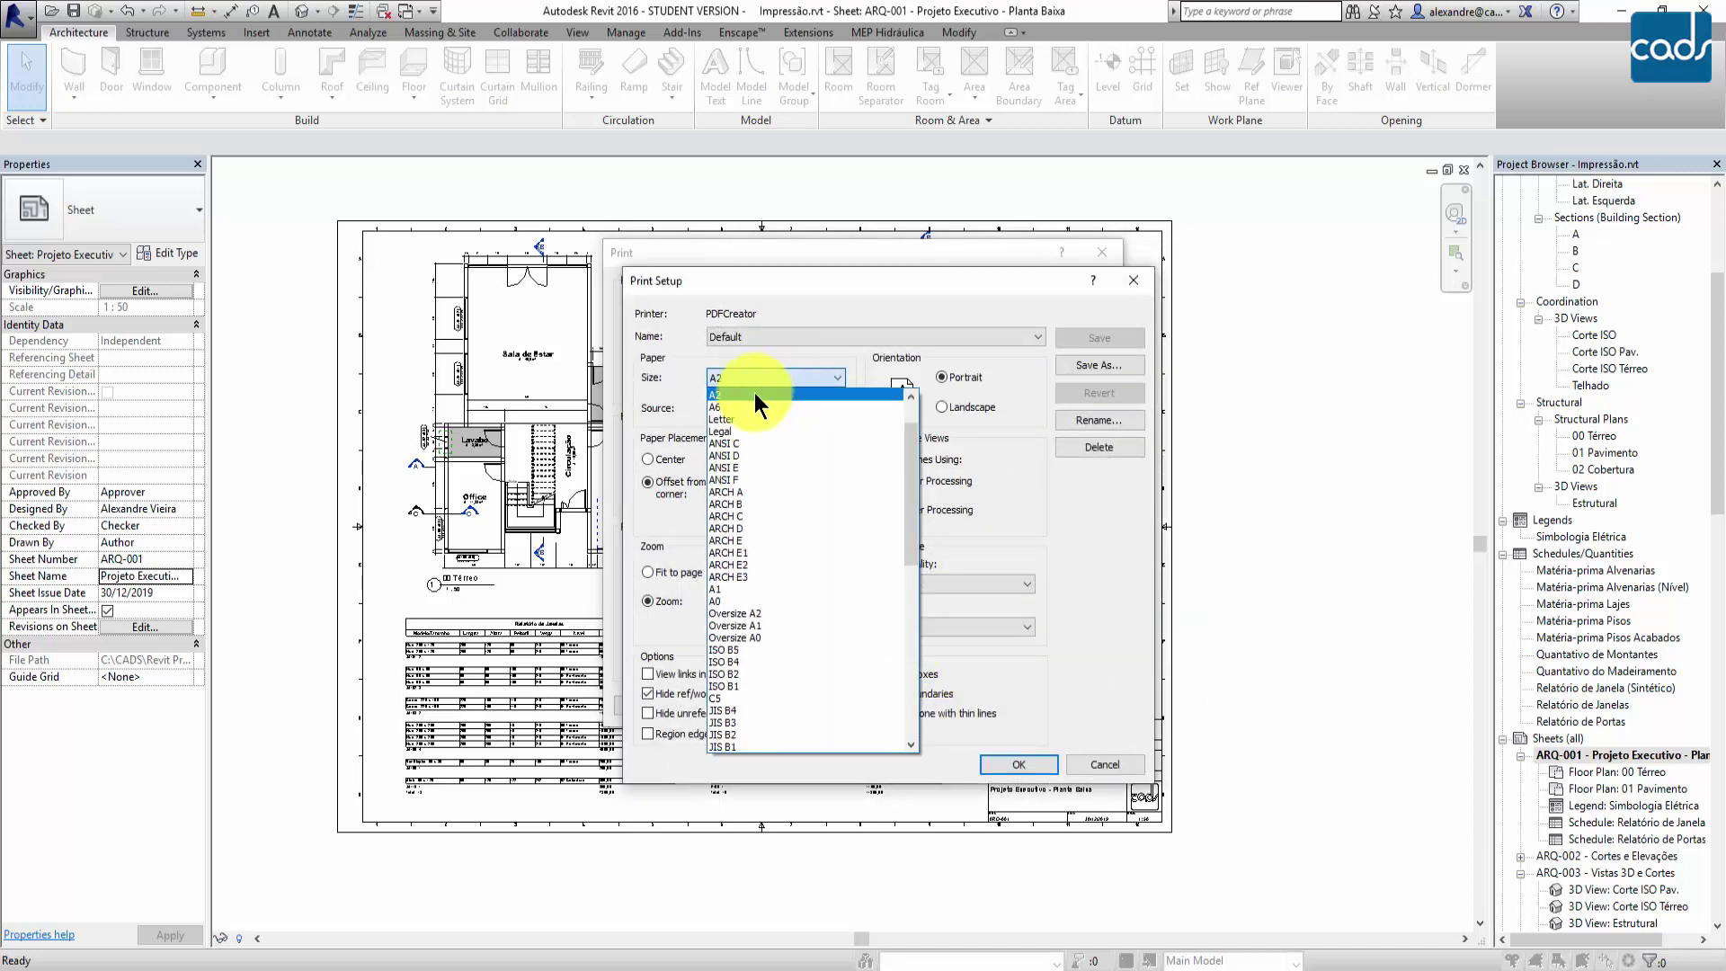
scroll(753, 396, up, 2)
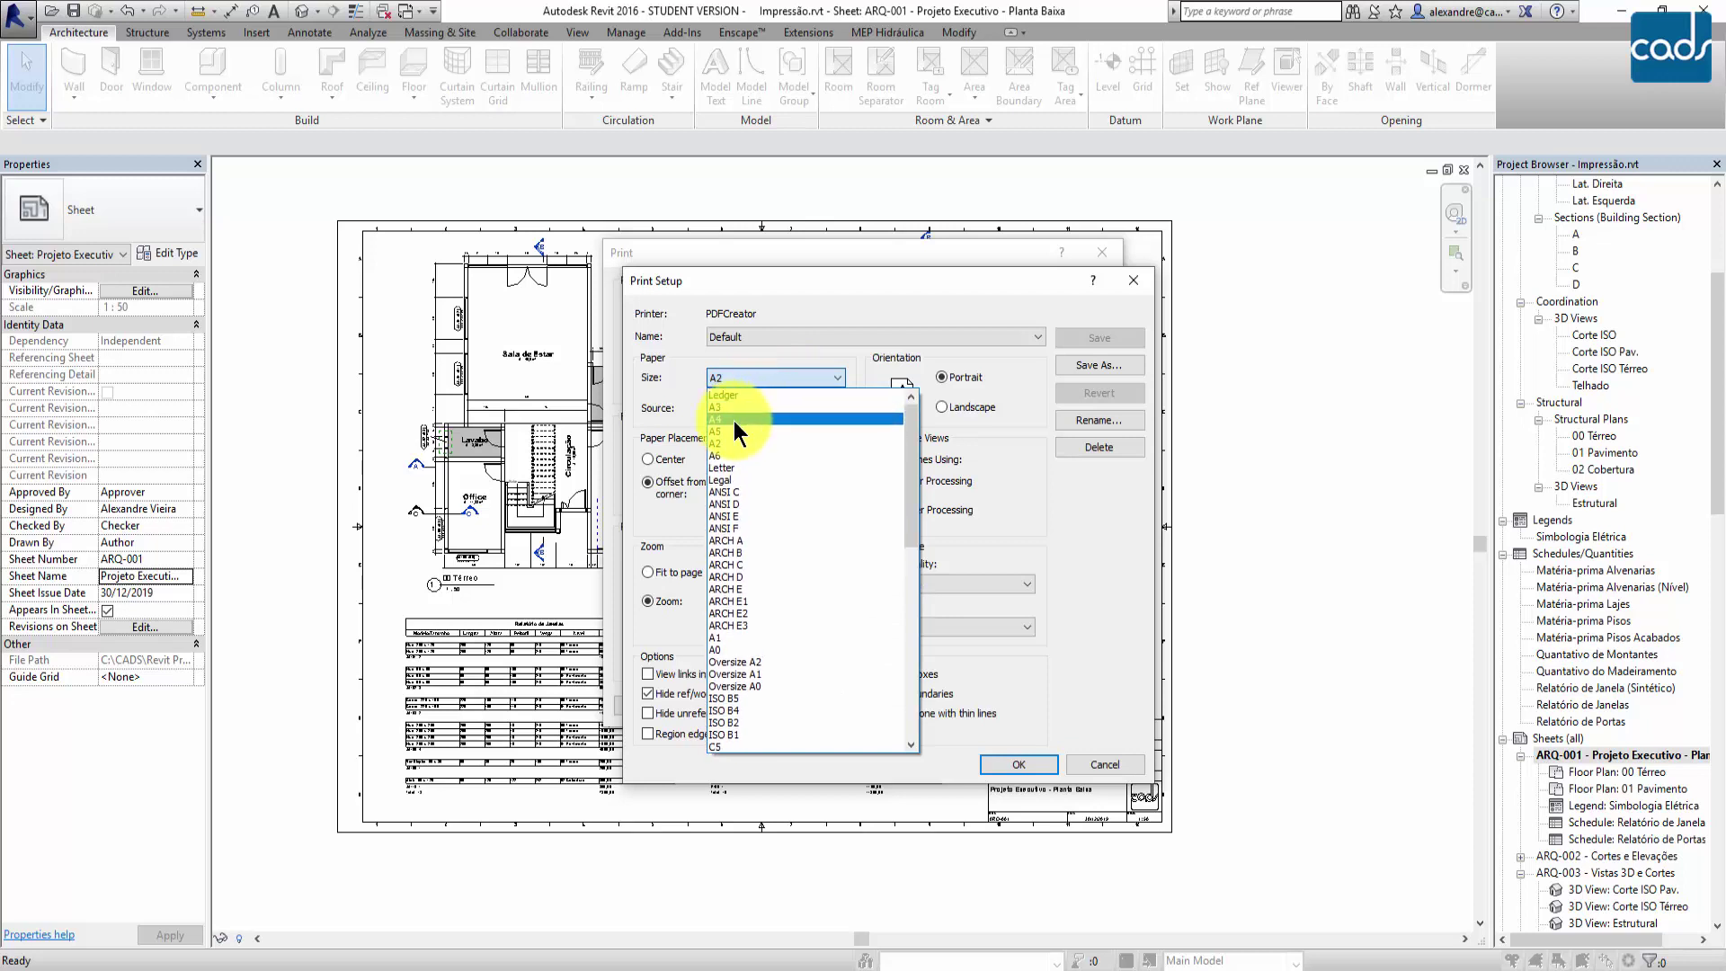
click(730, 637)
click(944, 406)
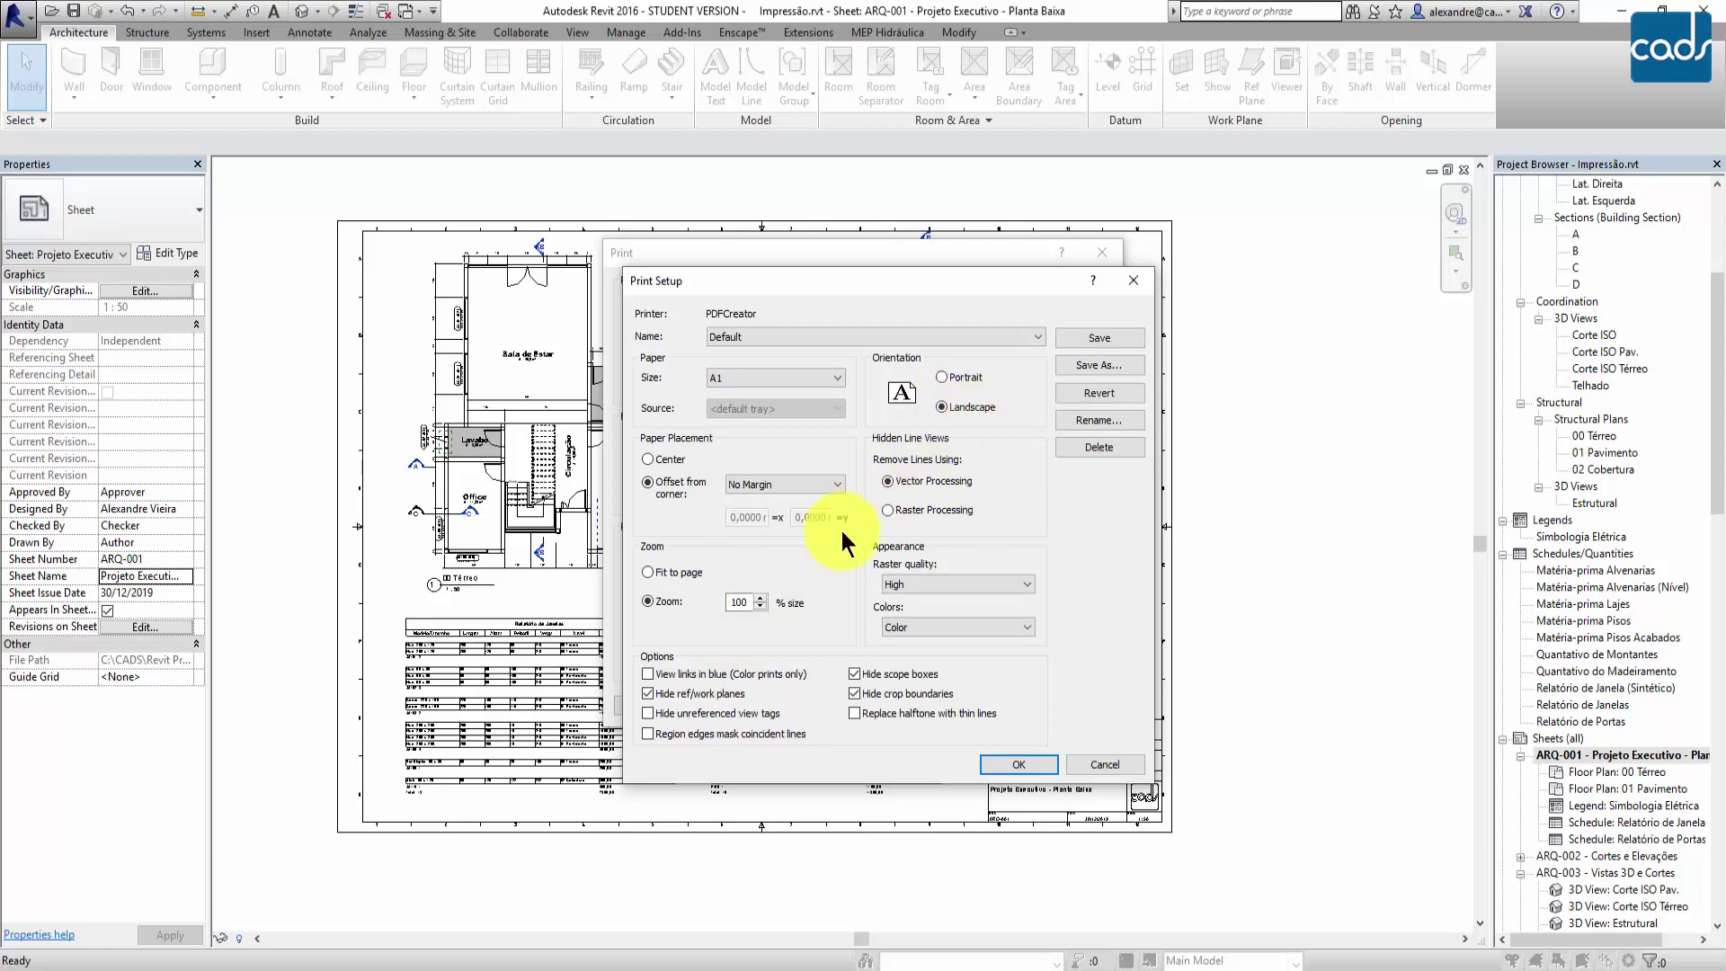
click(647, 602)
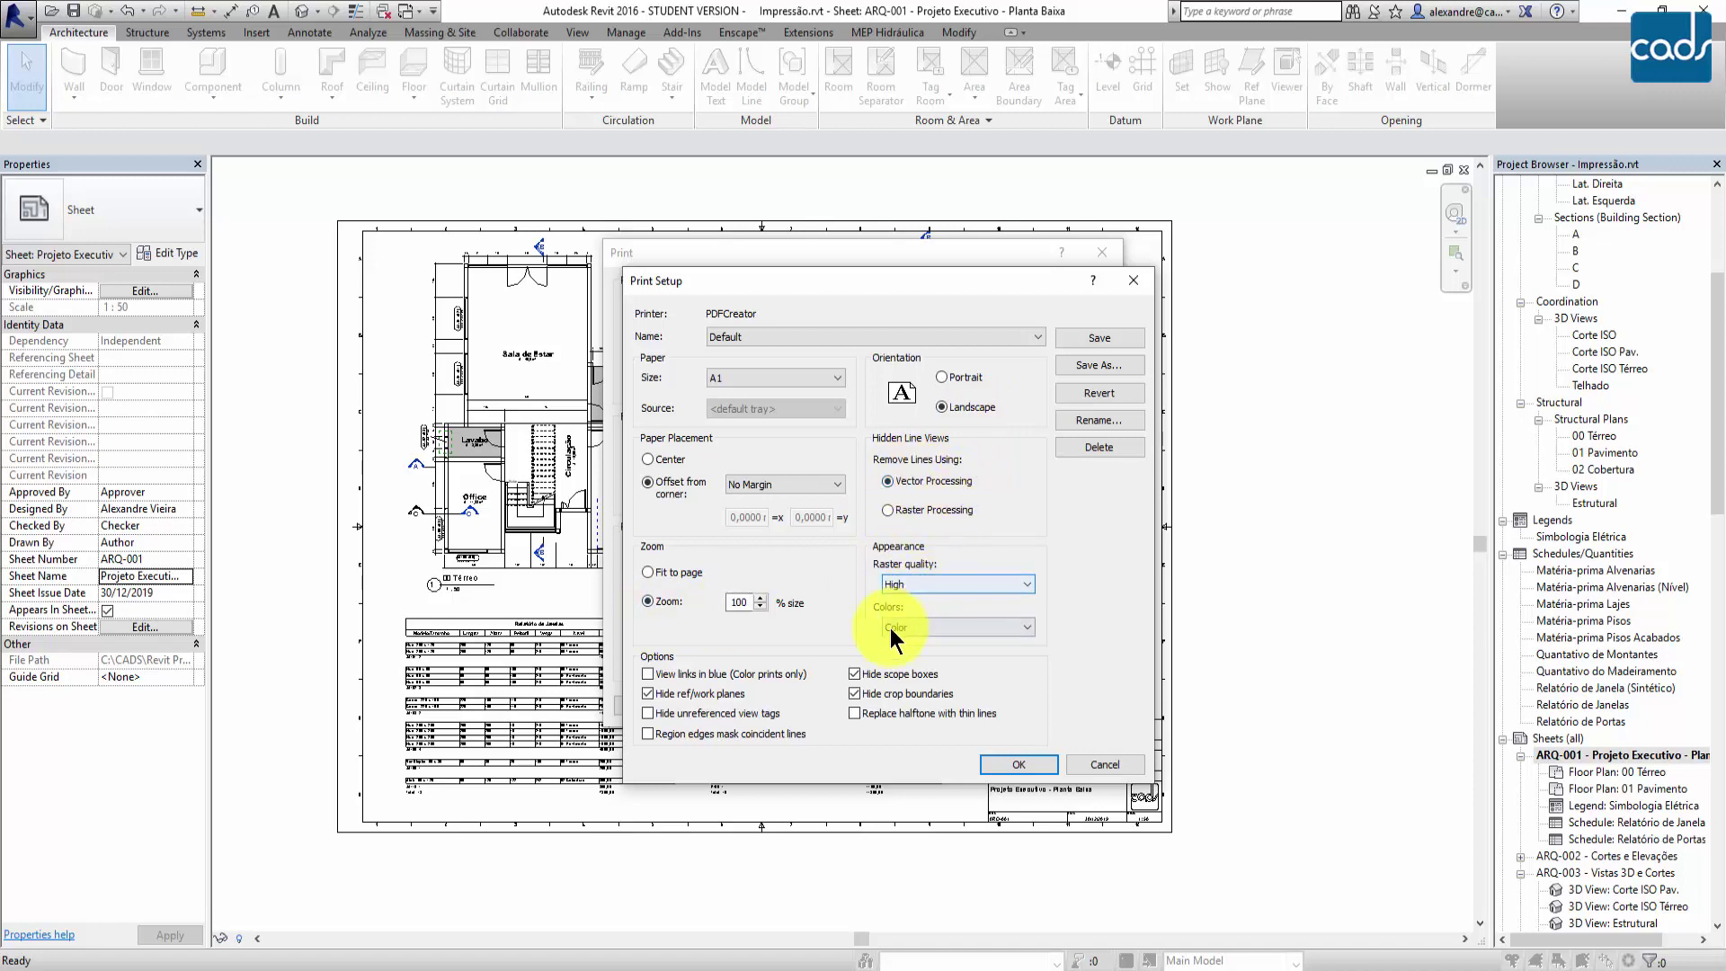
click(1008, 765)
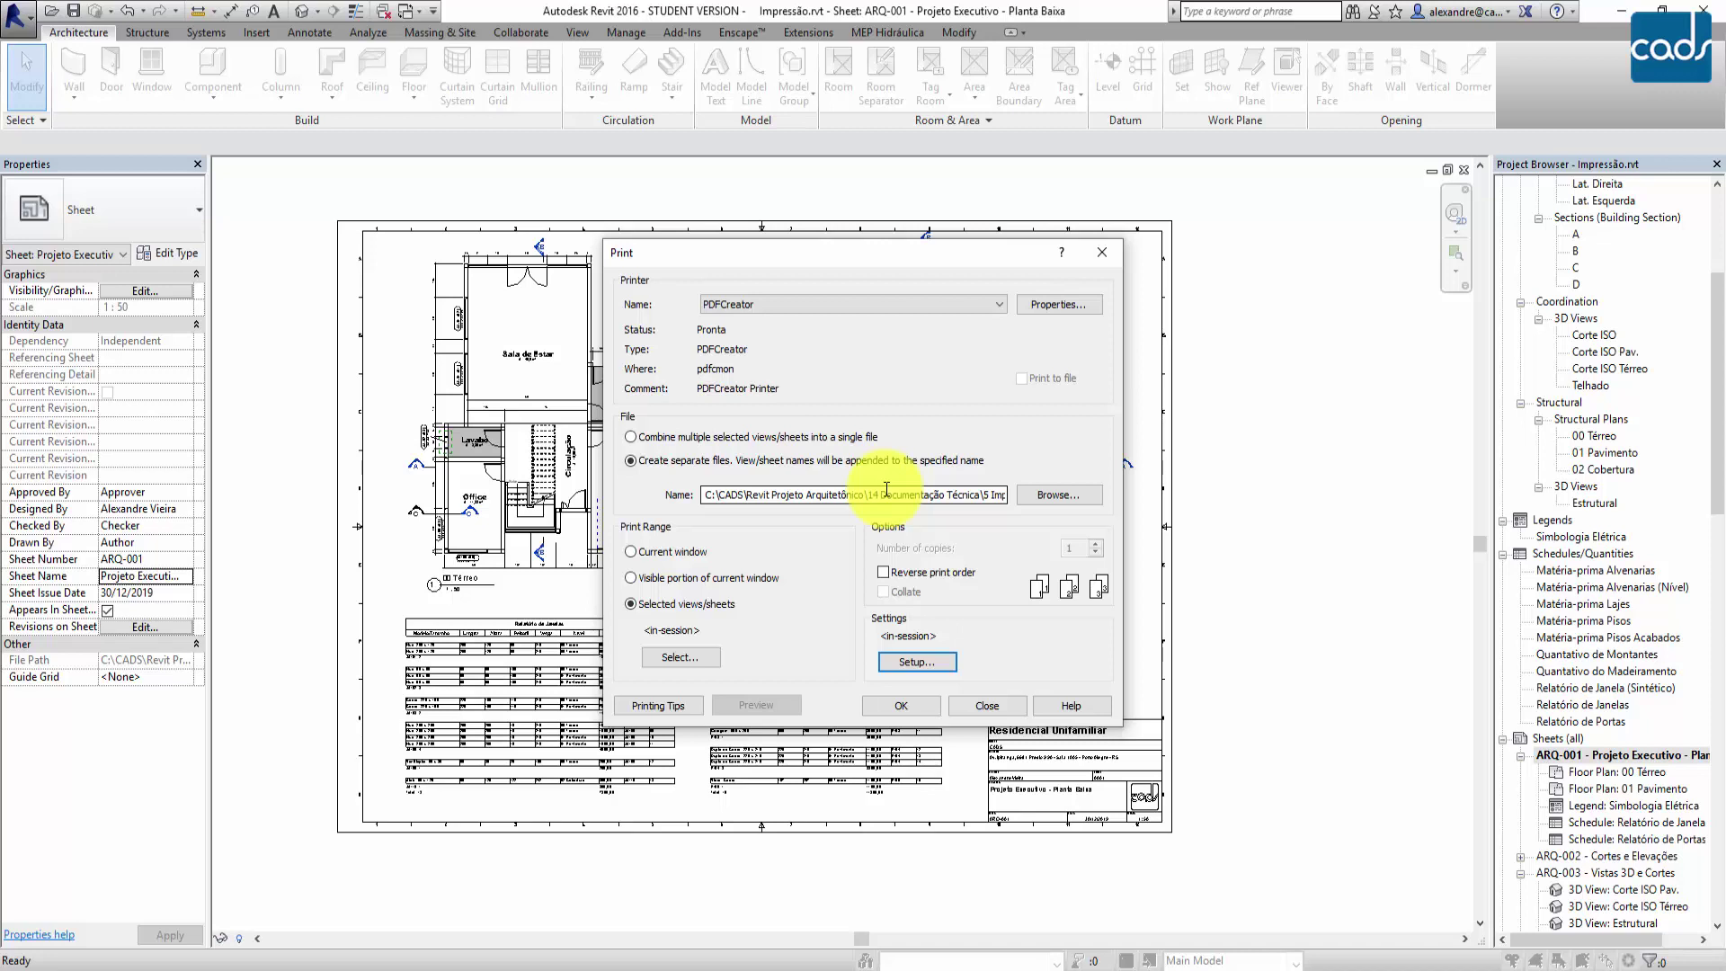
- Print the selected sheet as a separate file and proceed to saving it from PDFCreator
click(897, 709)
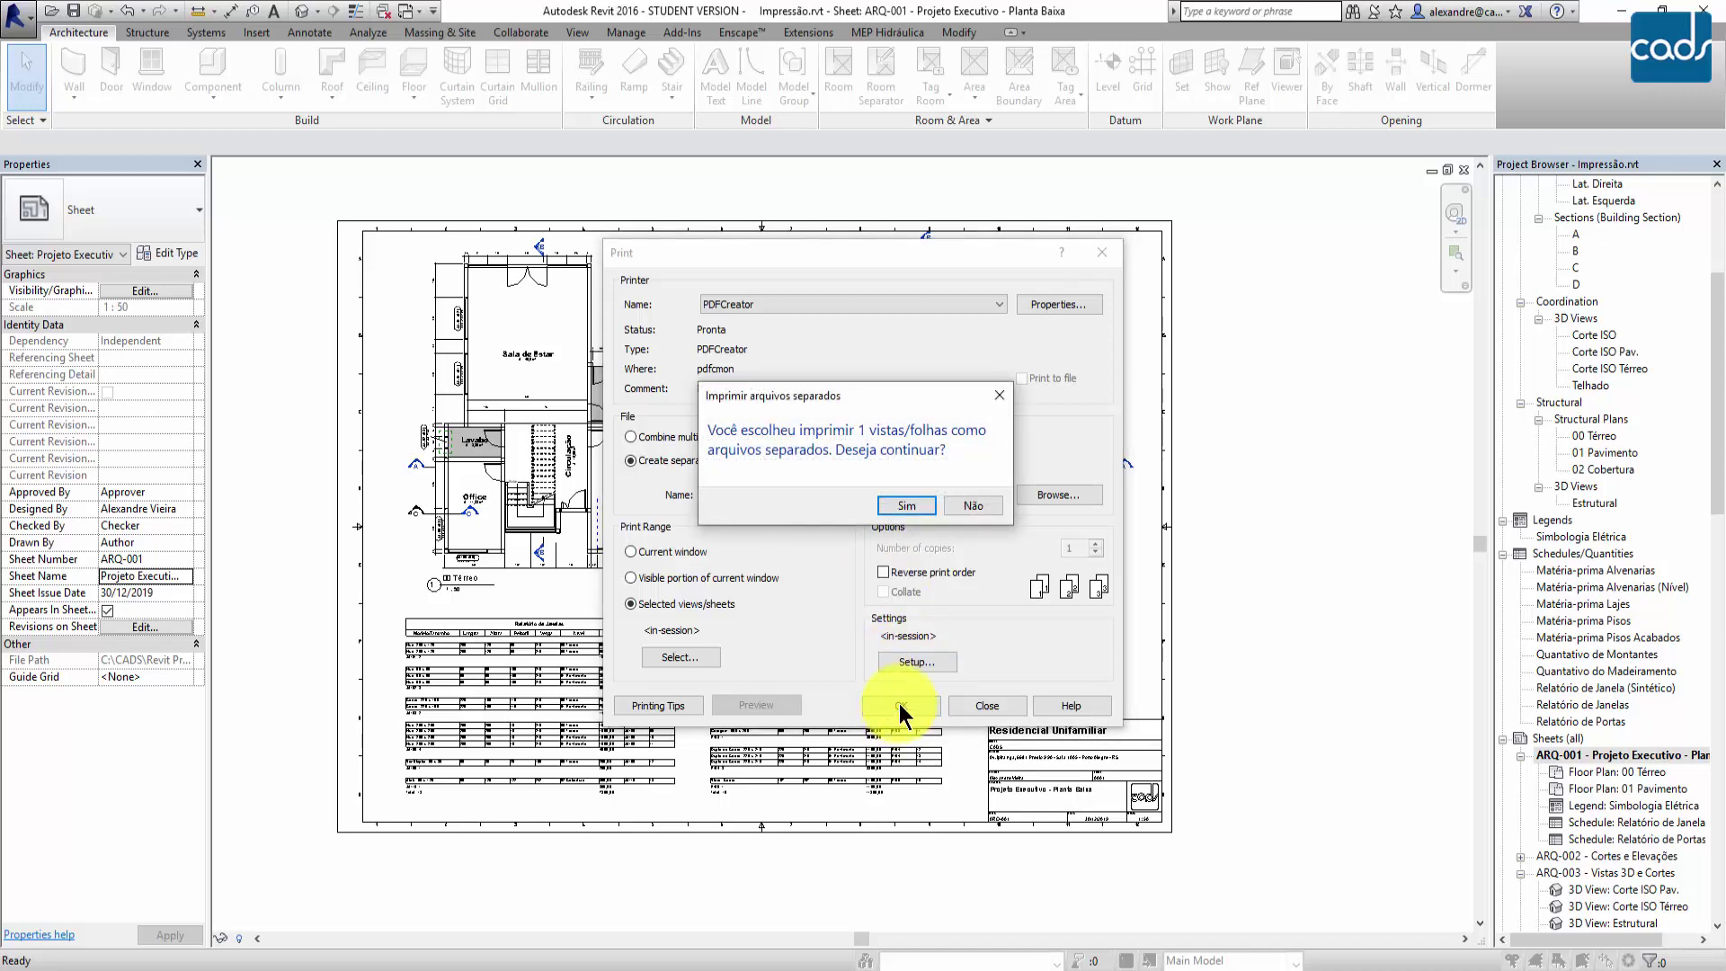
drag(730, 401, 694, 484)
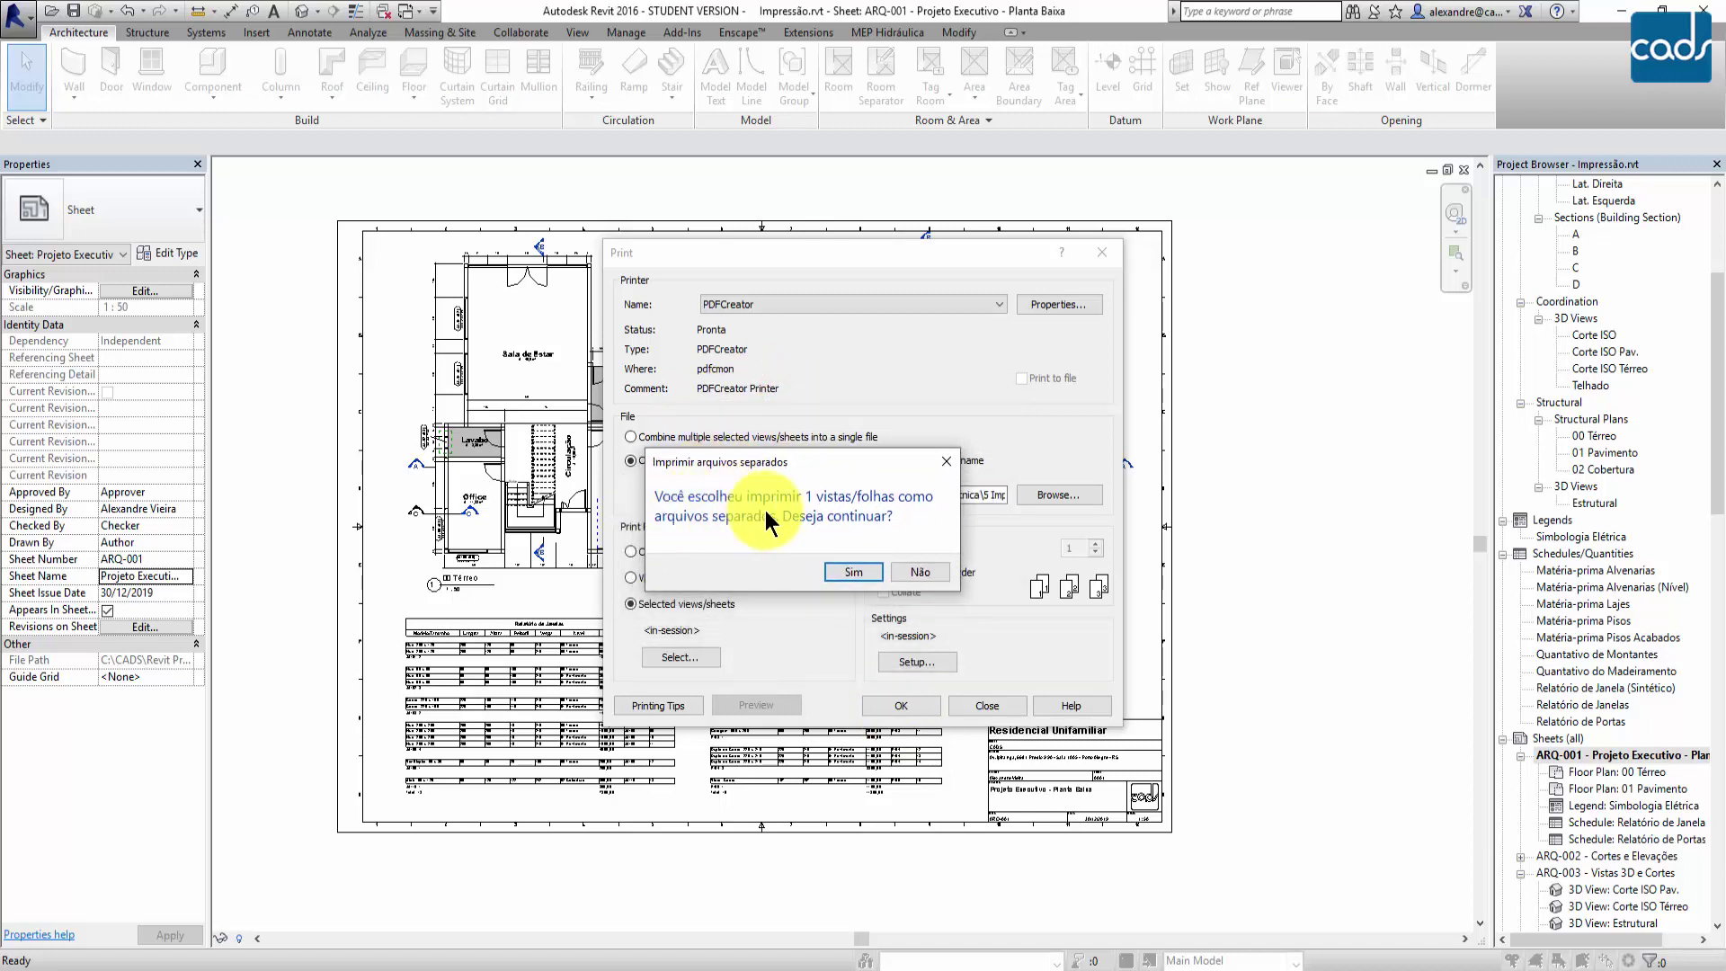
click(845, 563)
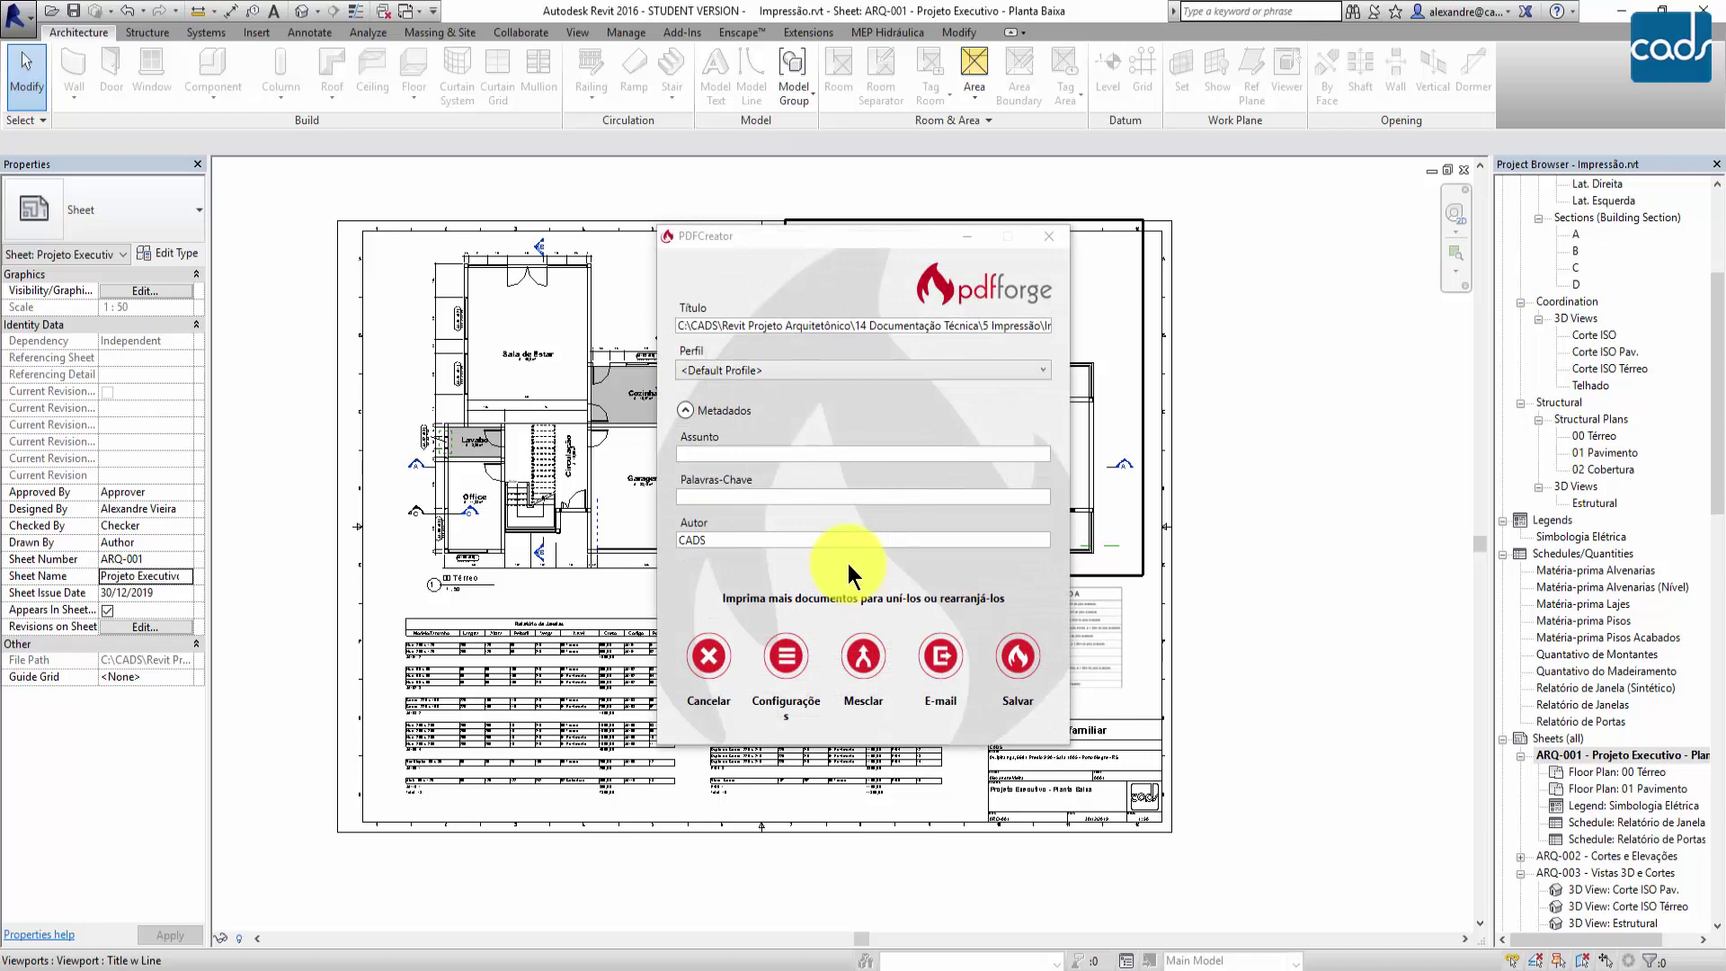
click(1020, 661)
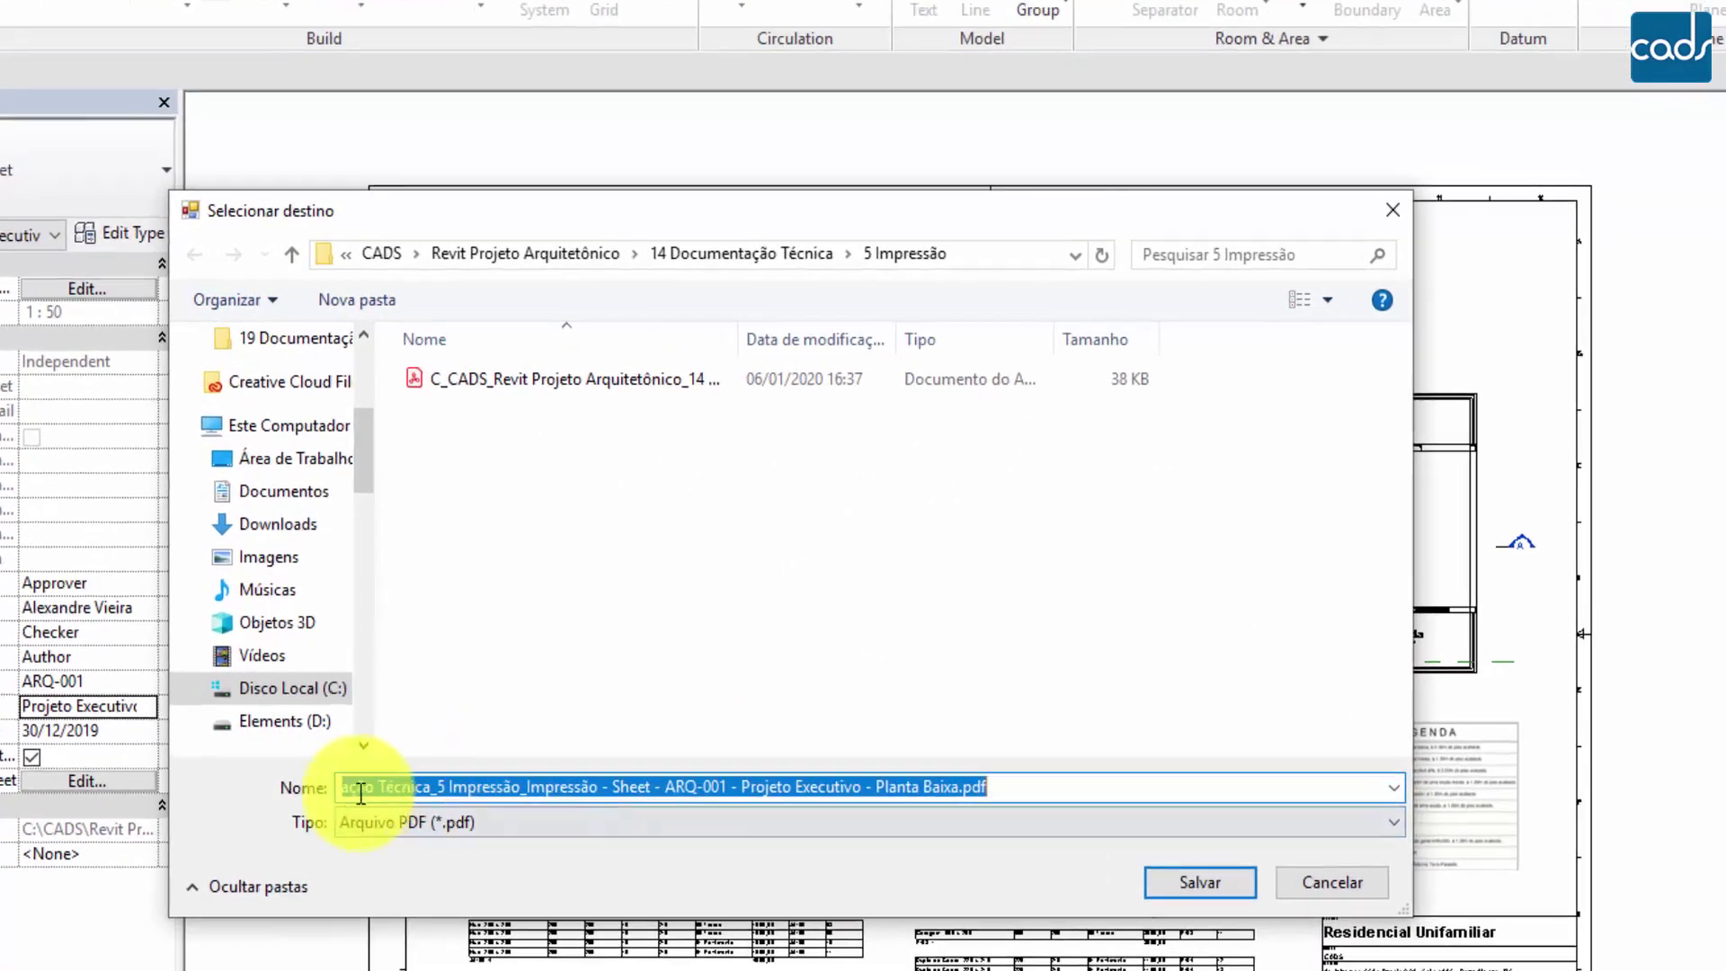
- Shorten the file name to "Sheet - ARQ-001 - Projeto Executivo - Planta Baixa.pdf" and save the PDF in the 5 Impressão folder
click(578, 787)
drag(600, 784, 269, 899)
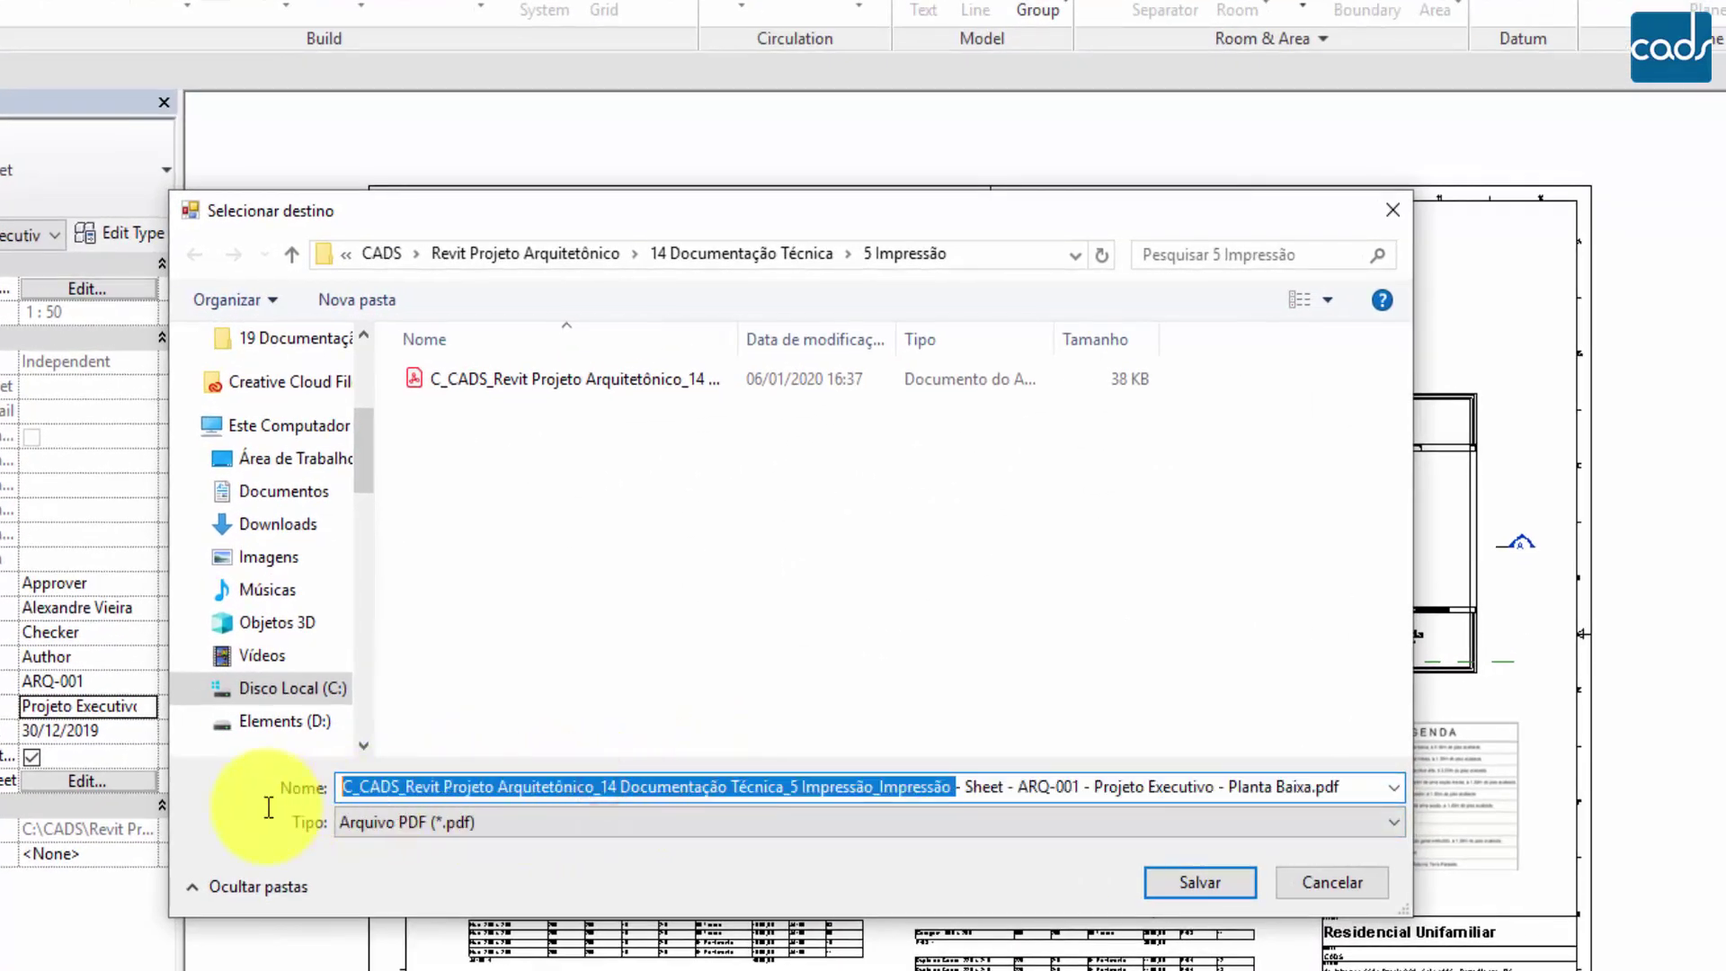
click(976, 782)
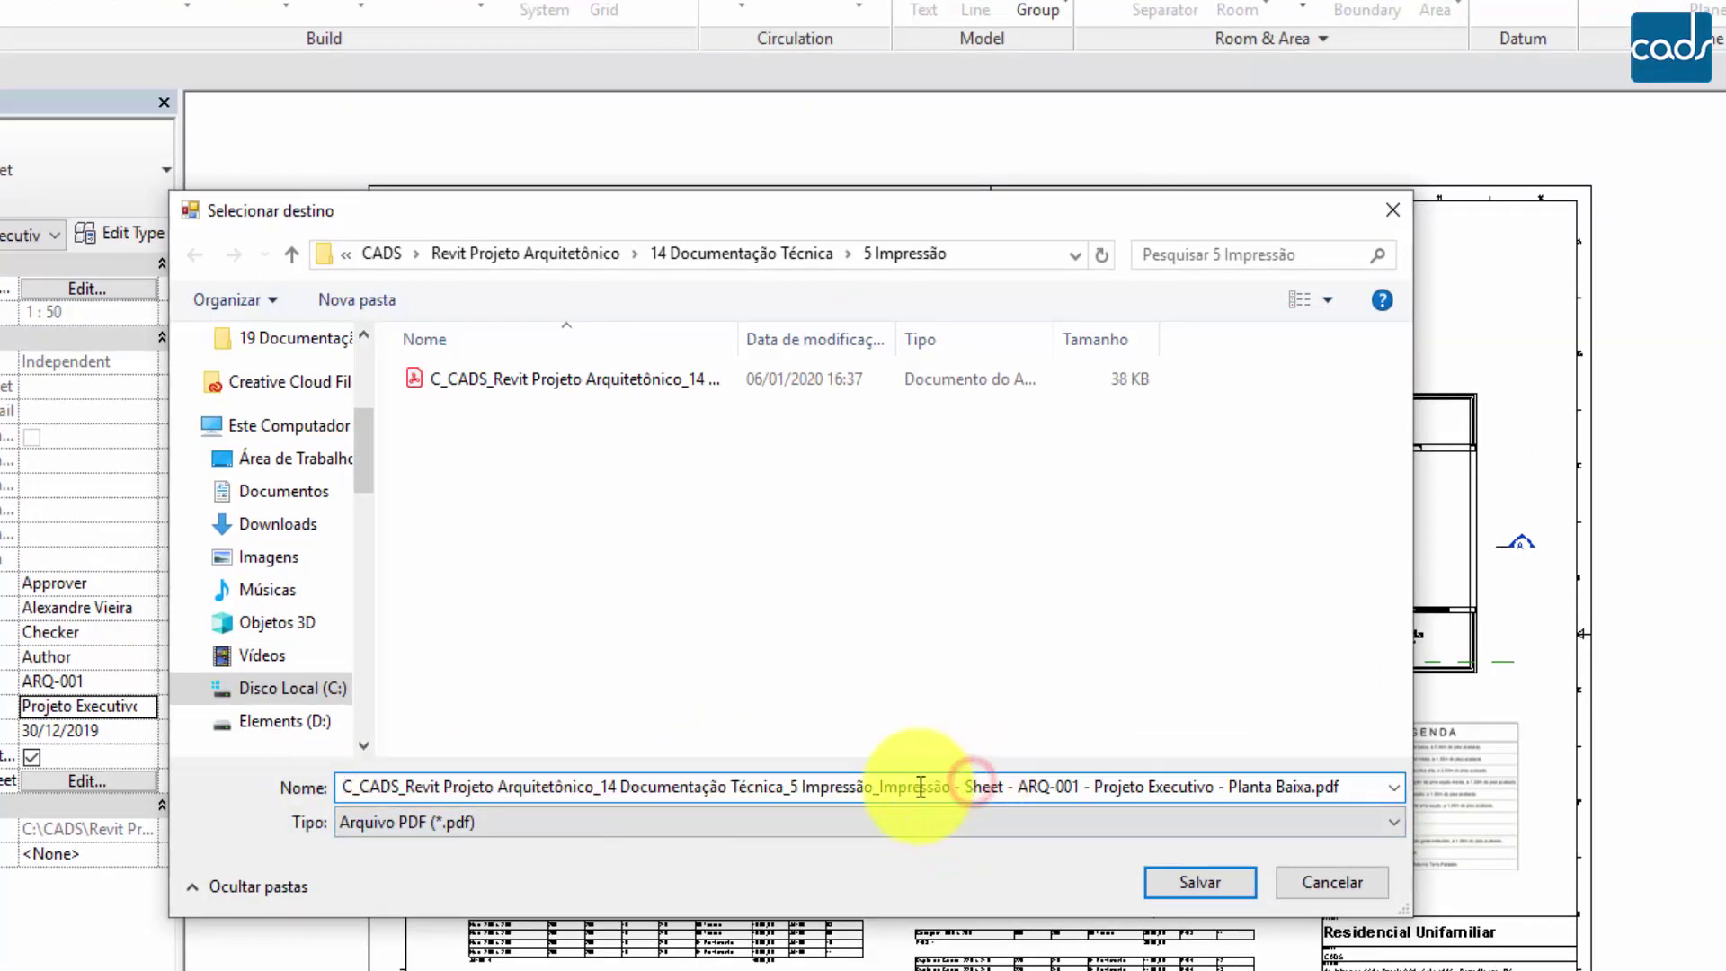
drag(797, 788, 1339, 789)
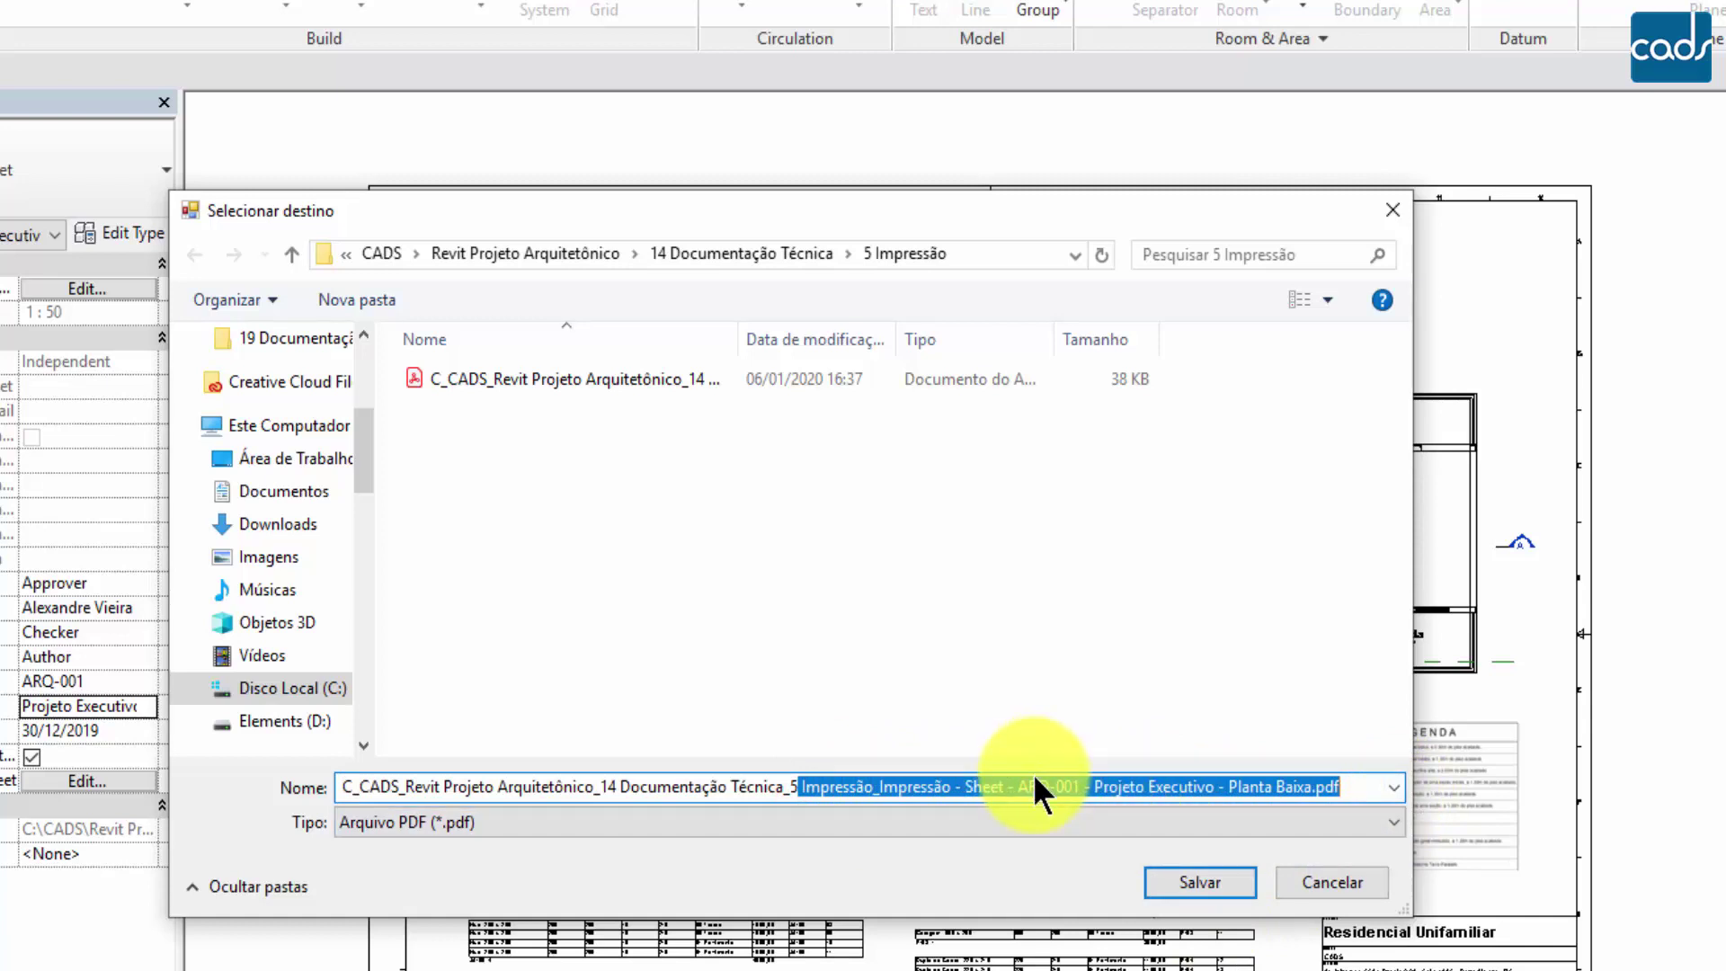
click(961, 787)
drag(961, 786, 38, 782)
key(BackSpace)
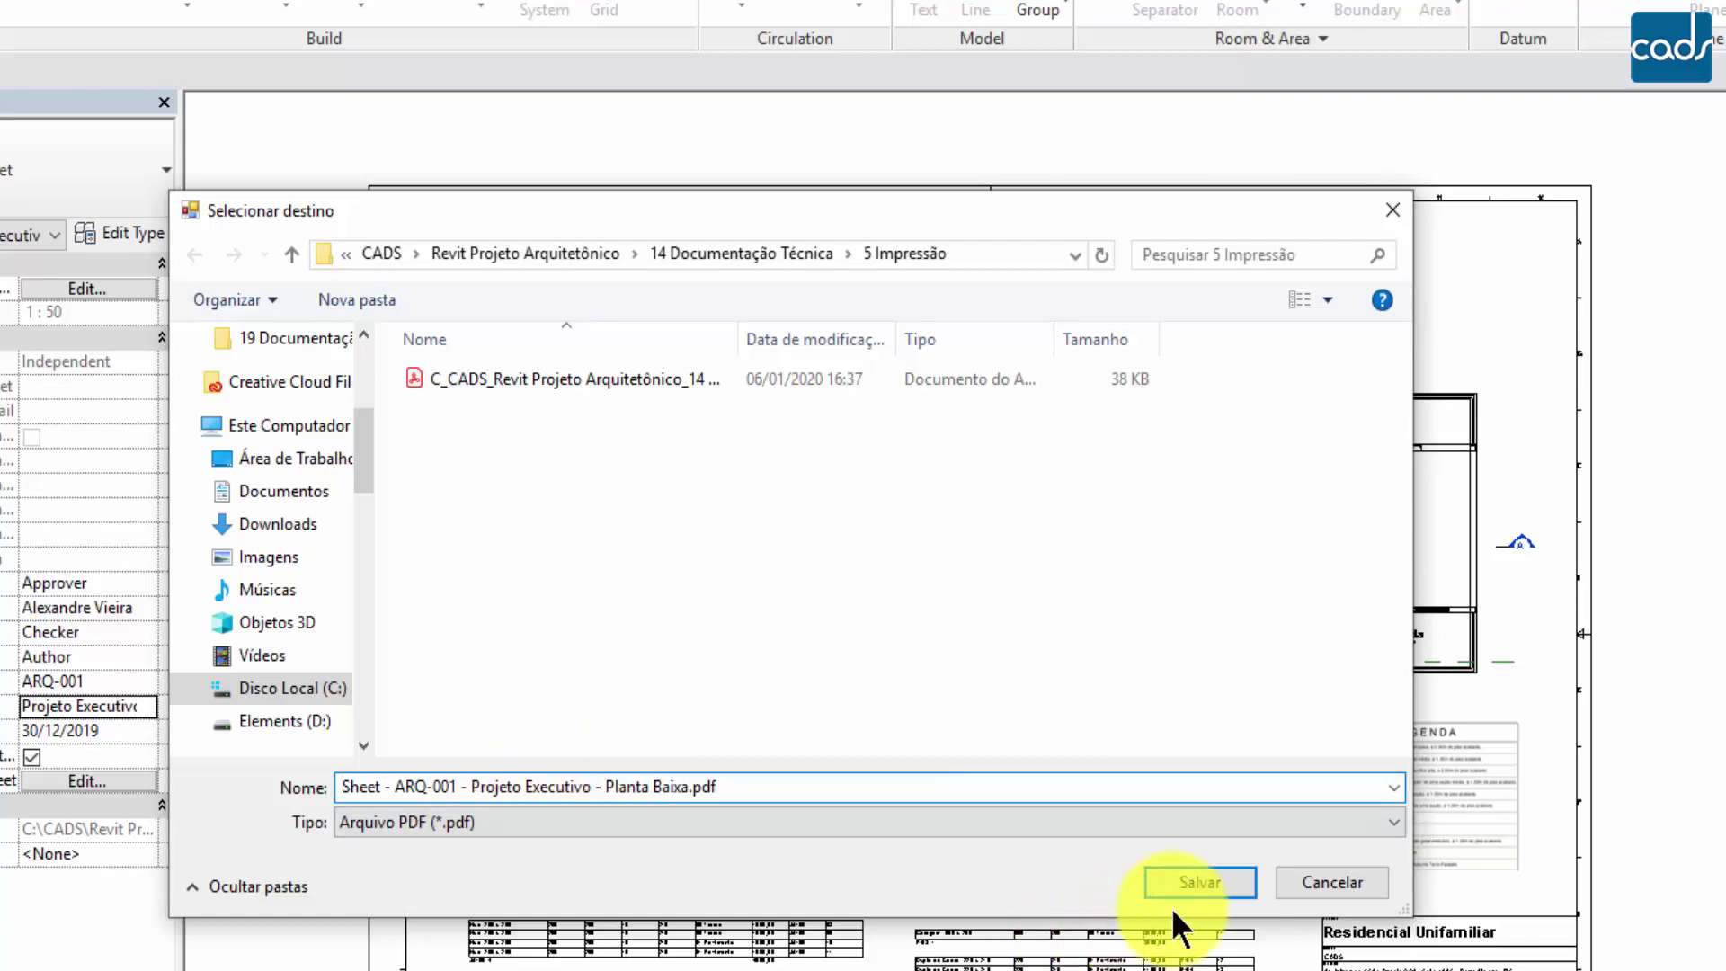
click(1187, 888)
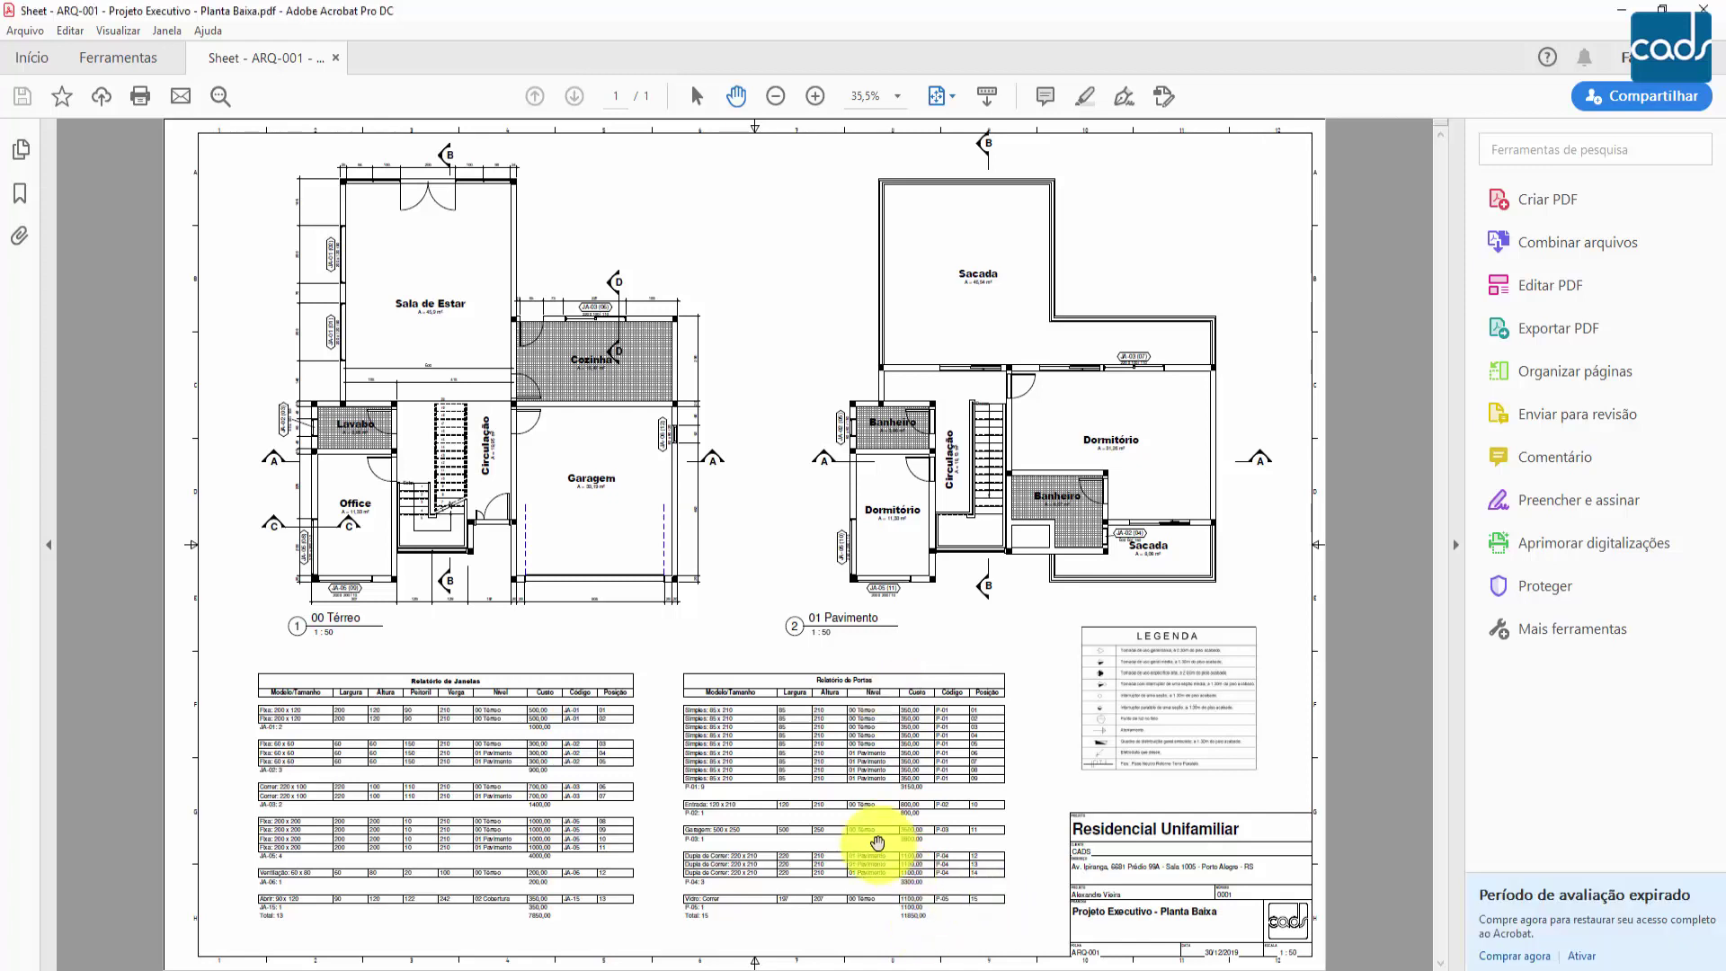
- Examine the PDF of sheet ARQ-001, both the floor plan details up close and the page as a whole
ctrl+scroll(879, 851, up, 1)
scroll(917, 686, down, 1)
scroll(980, 539, up, 2)
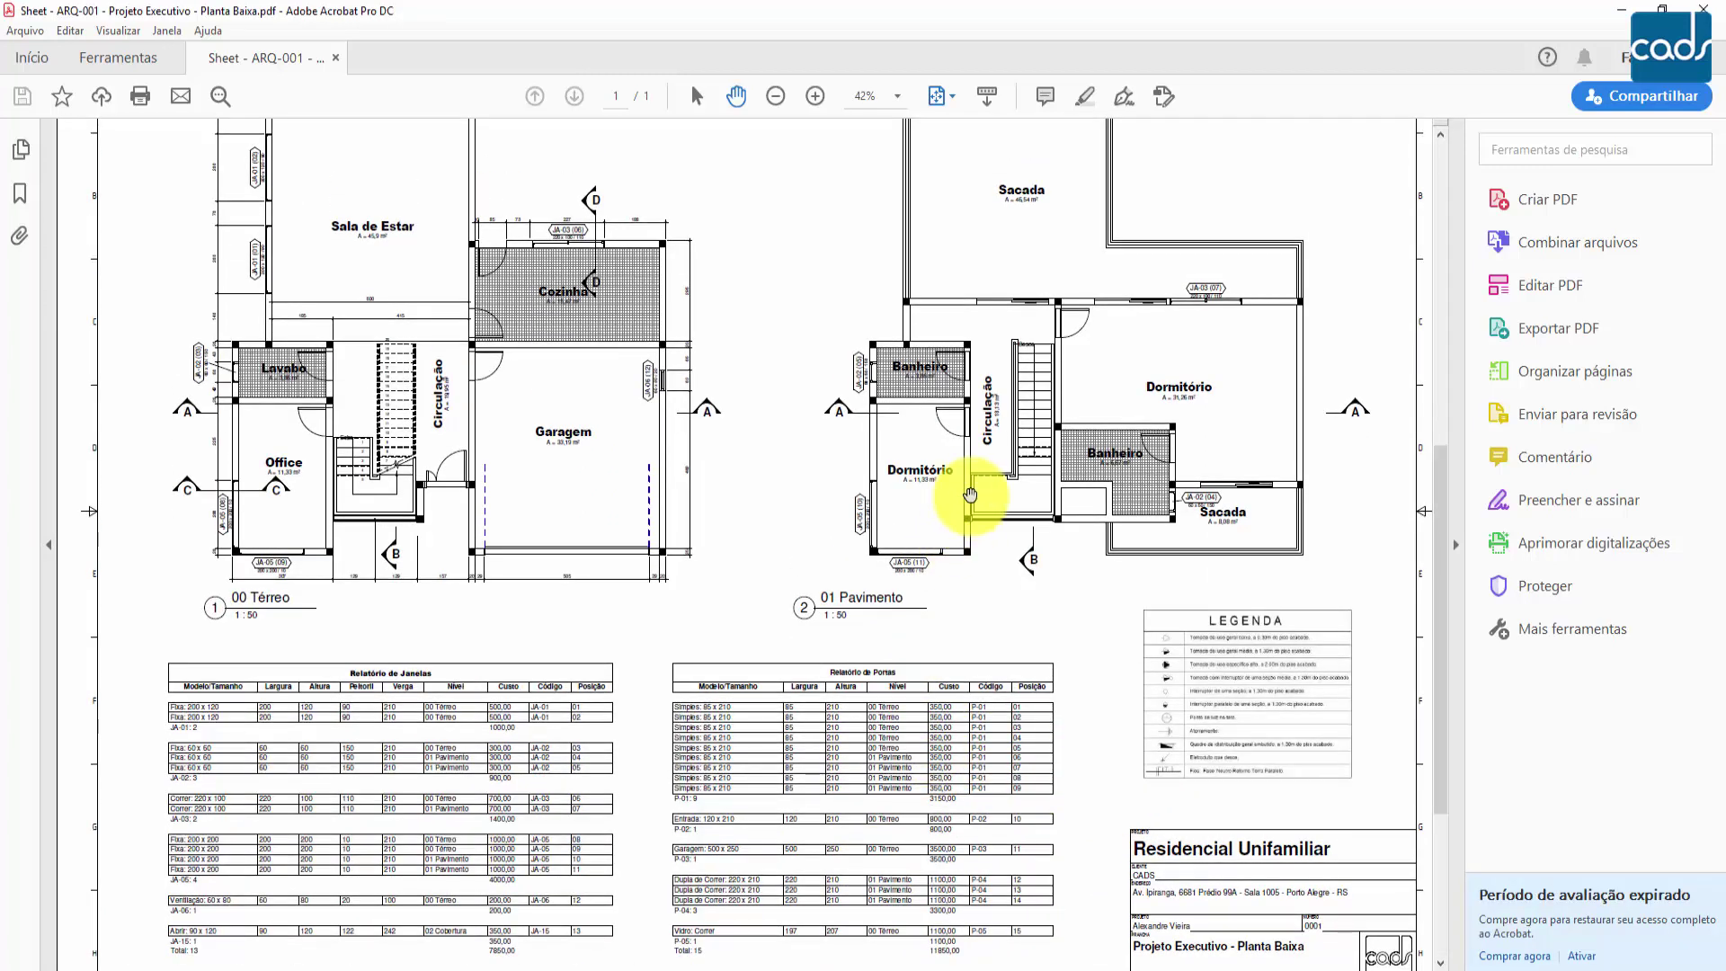
ctrl+scroll(893, 435, up, 5)
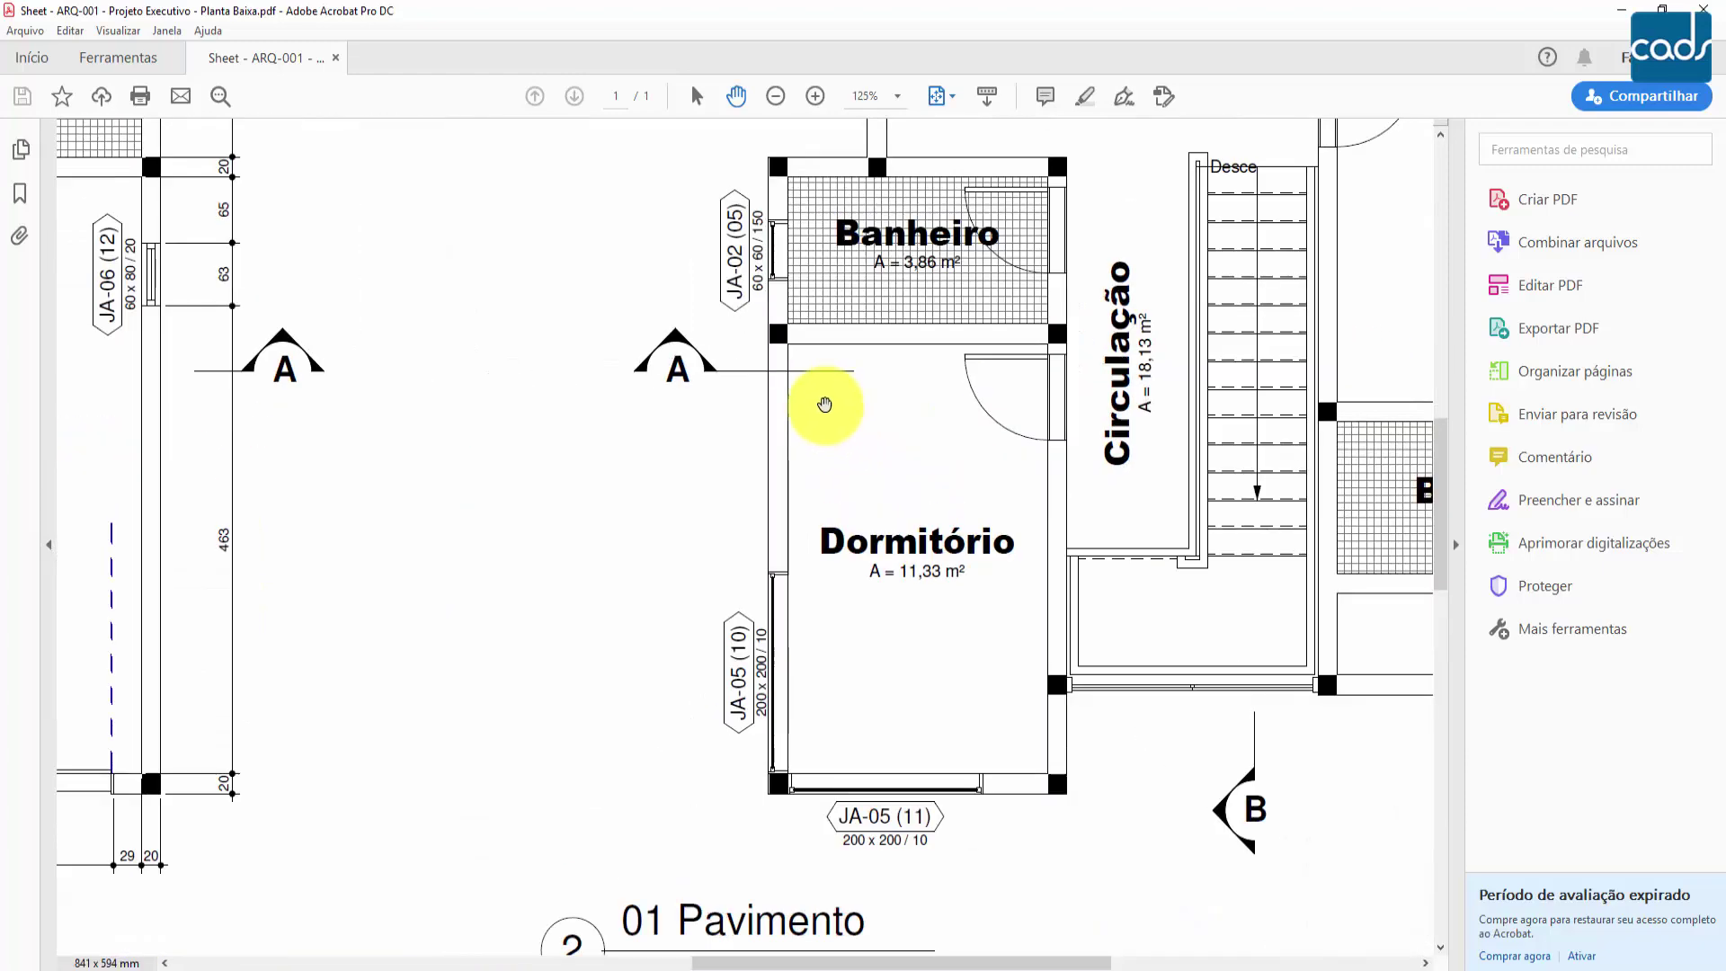
scroll(789, 640, up, 3)
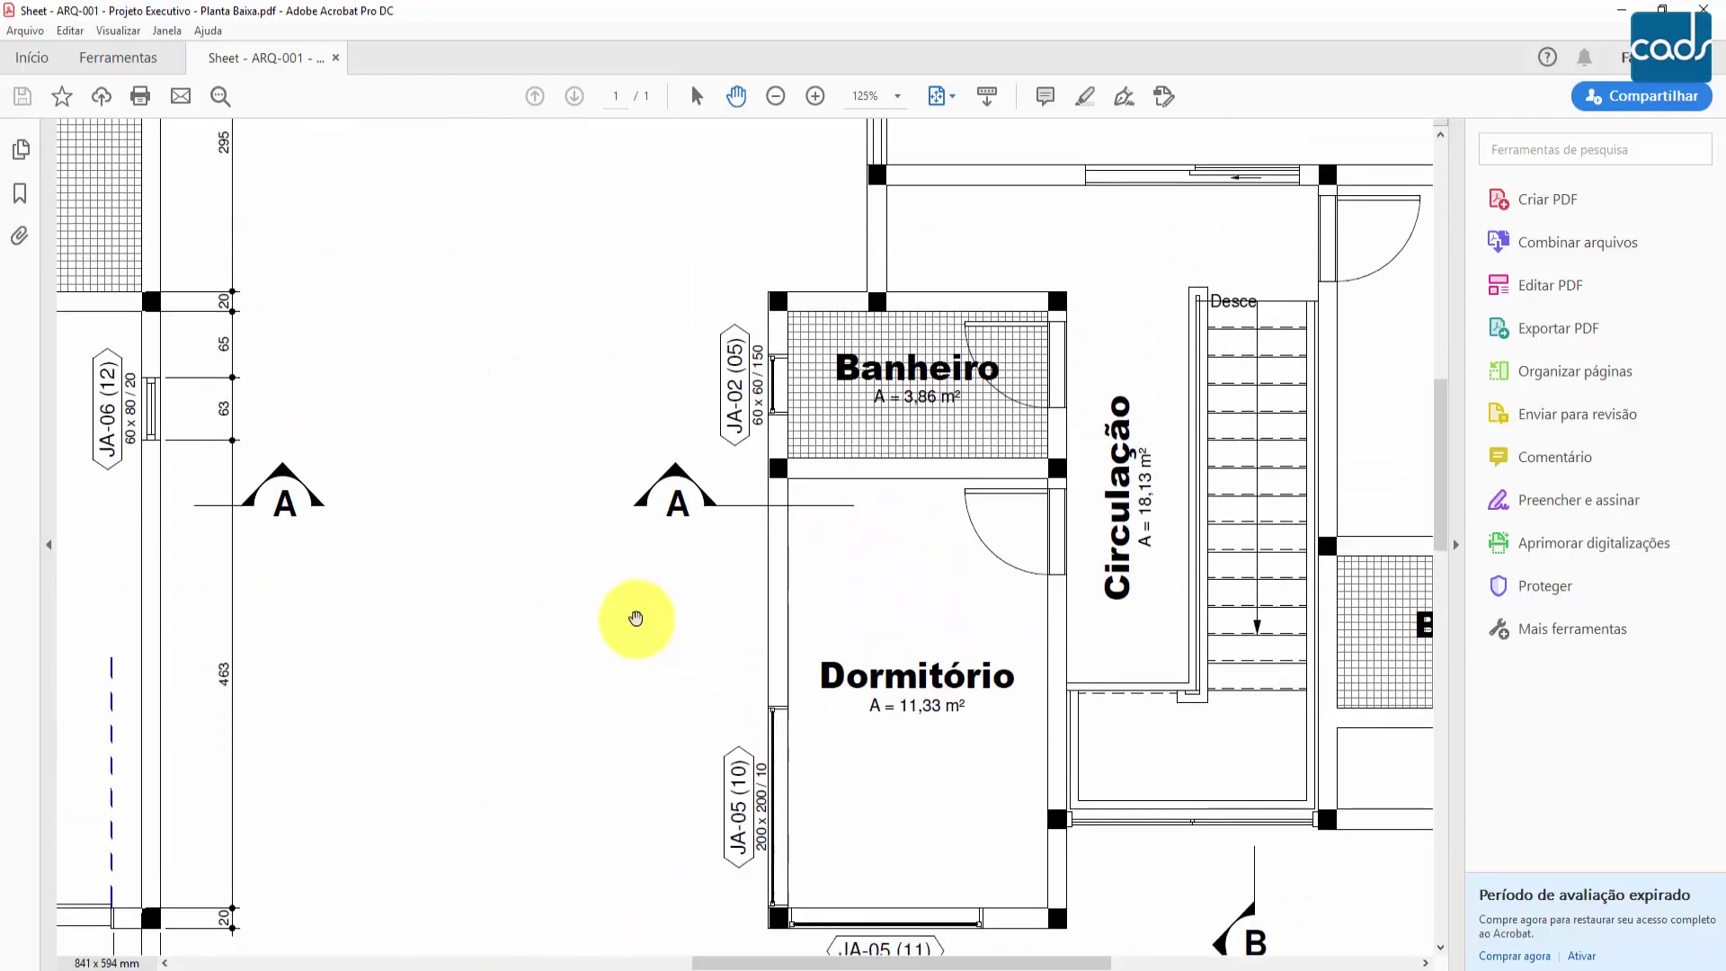
drag(353, 581, 952, 736)
drag(629, 563, 890, 732)
drag(582, 567, 740, 622)
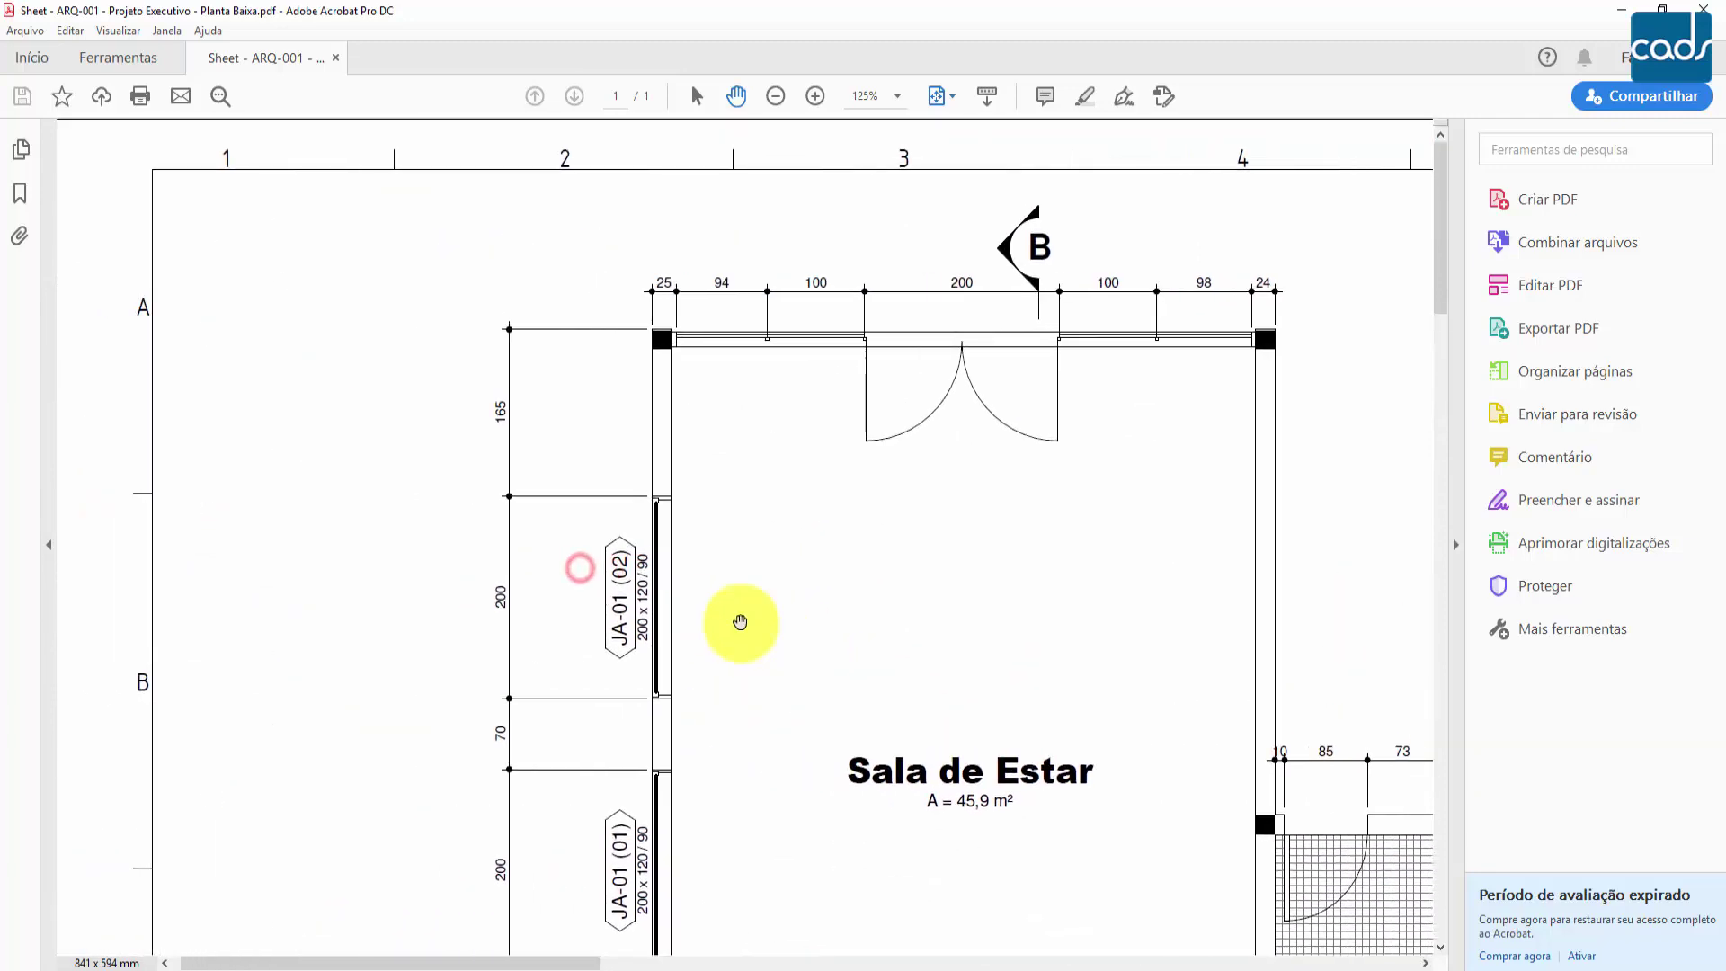
drag(659, 576, 877, 780)
drag(548, 547, 629, 428)
drag(735, 585, 431, 396)
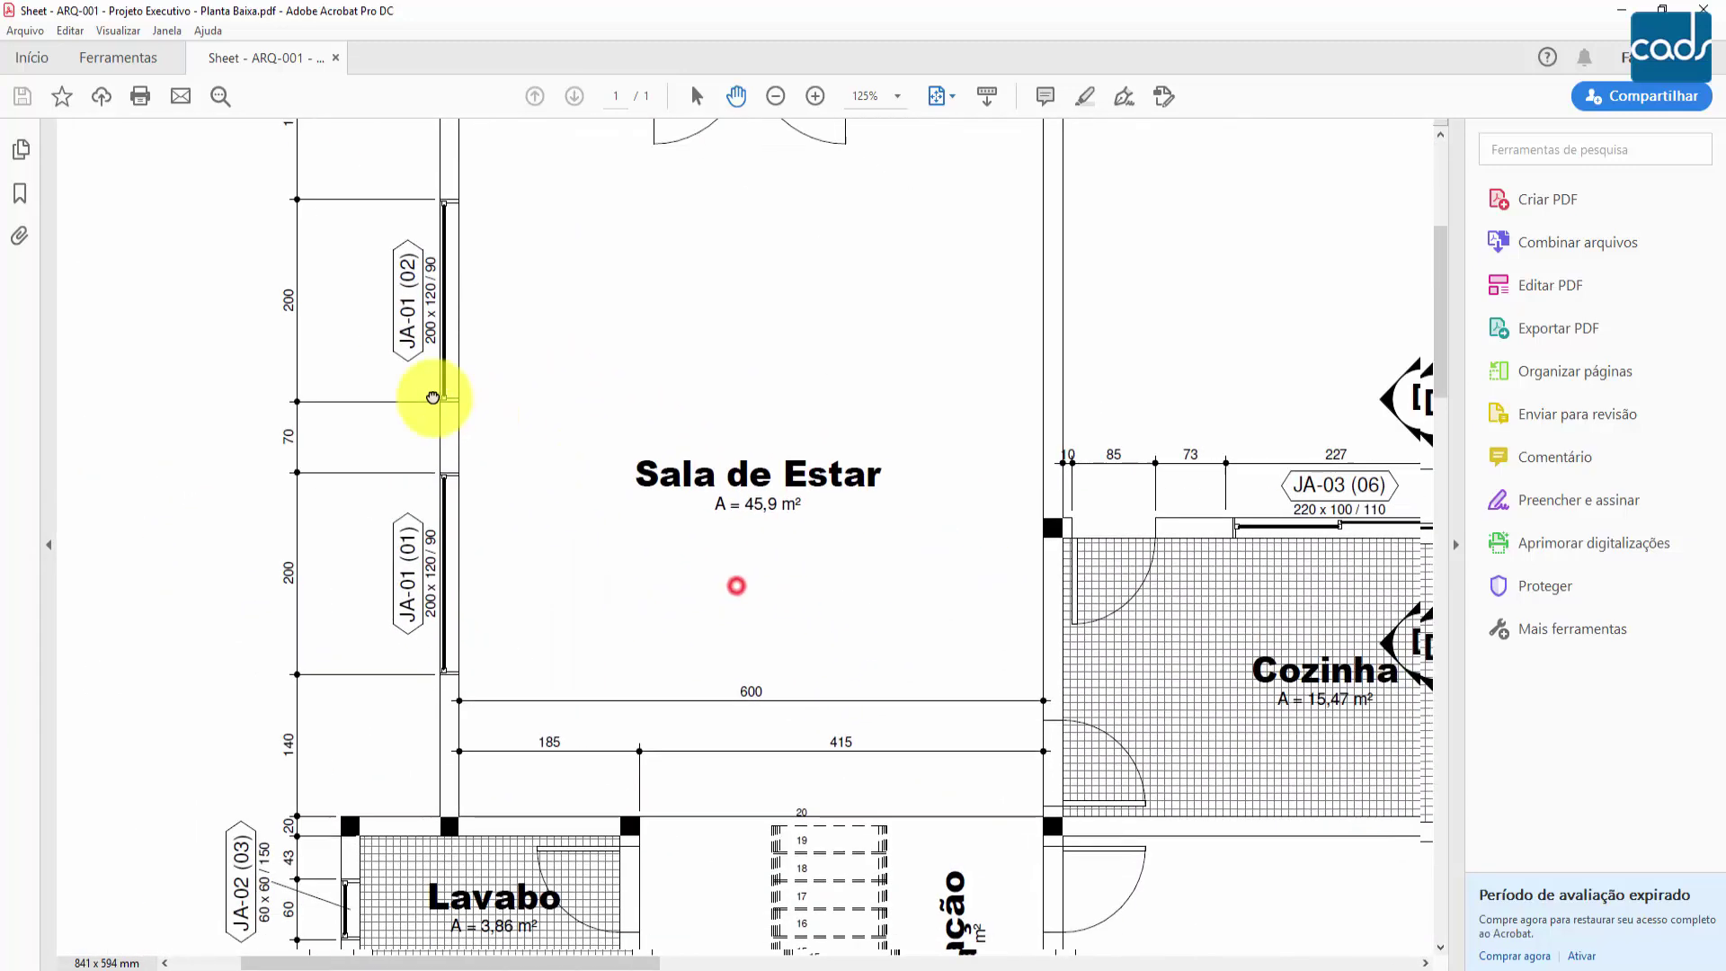
drag(639, 650, 438, 417)
drag(567, 686, 566, 381)
drag(644, 649, 542, 448)
drag(639, 686, 308, 613)
ctrl+scroll(609, 695, down, 5)
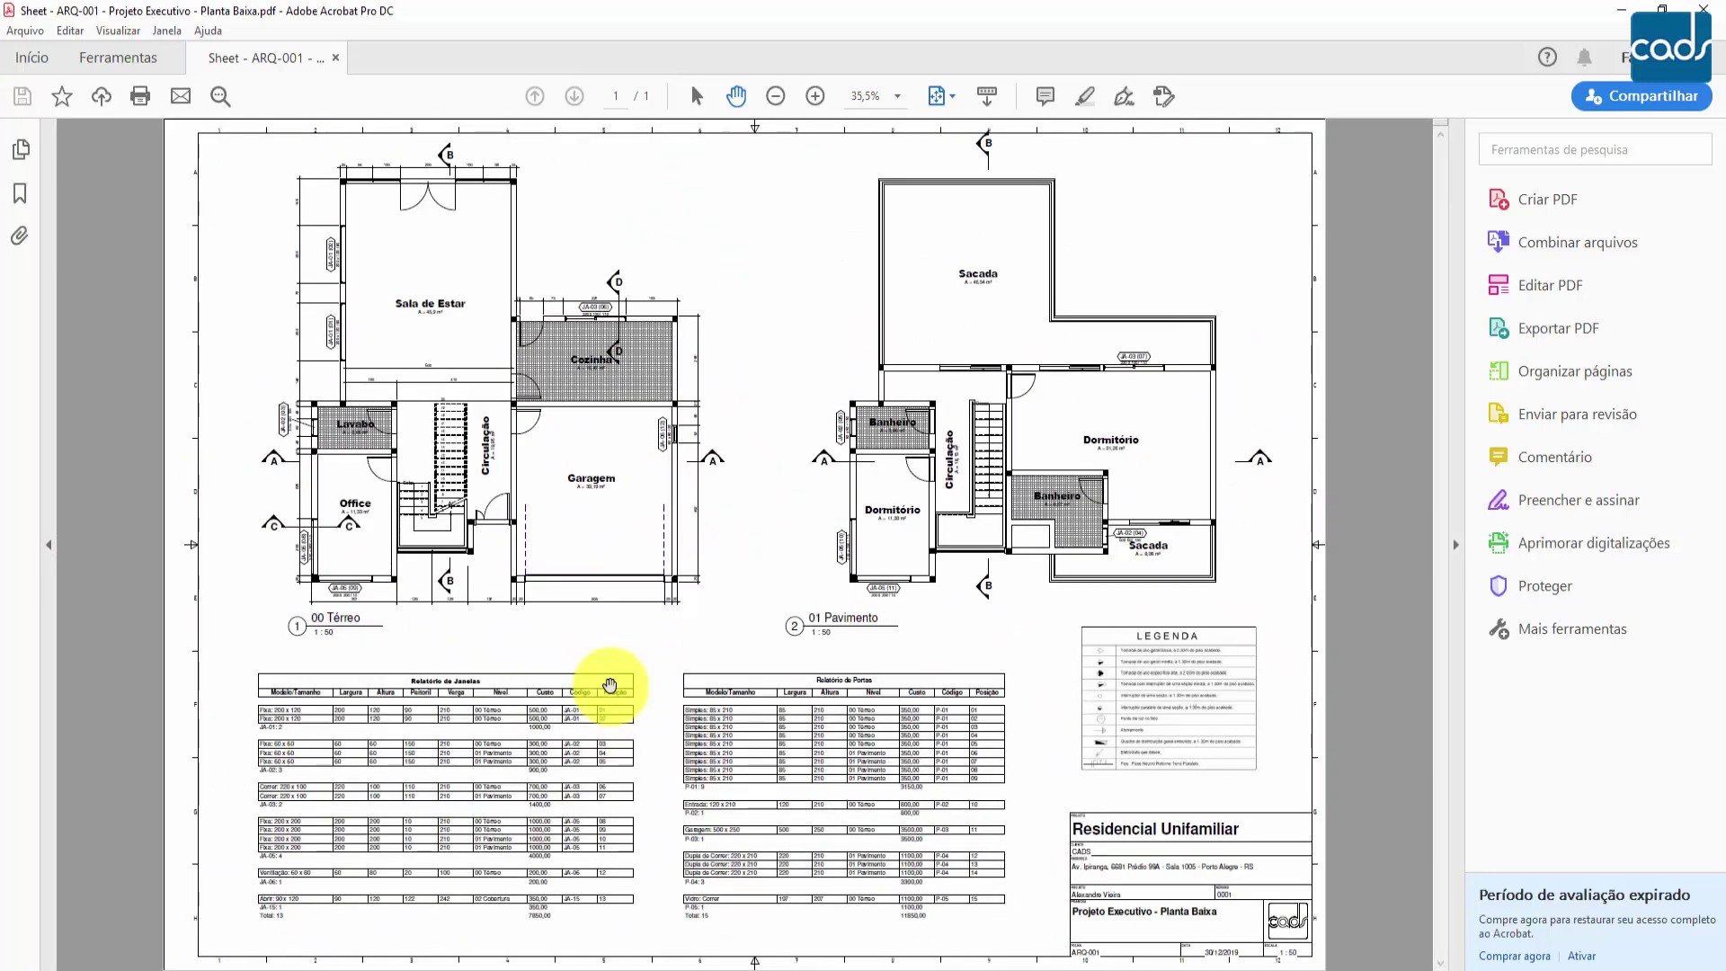
ctrl+scroll(609, 685, down, 3)
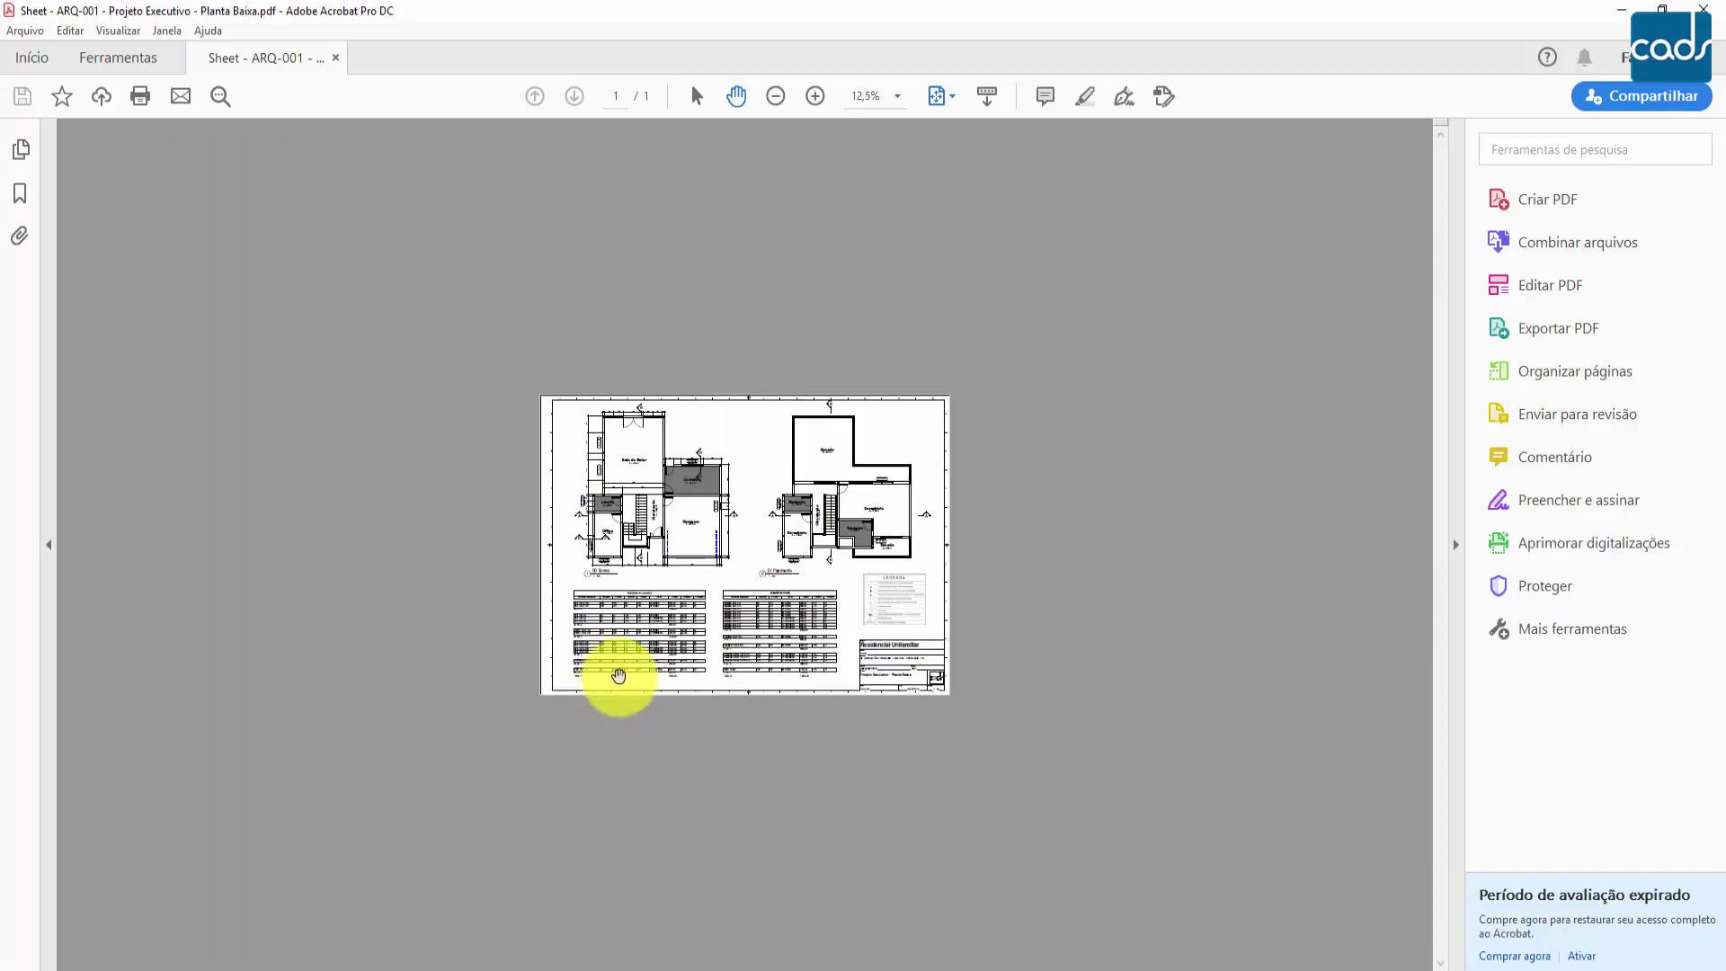
ctrl+scroll(616, 674, up, 3)
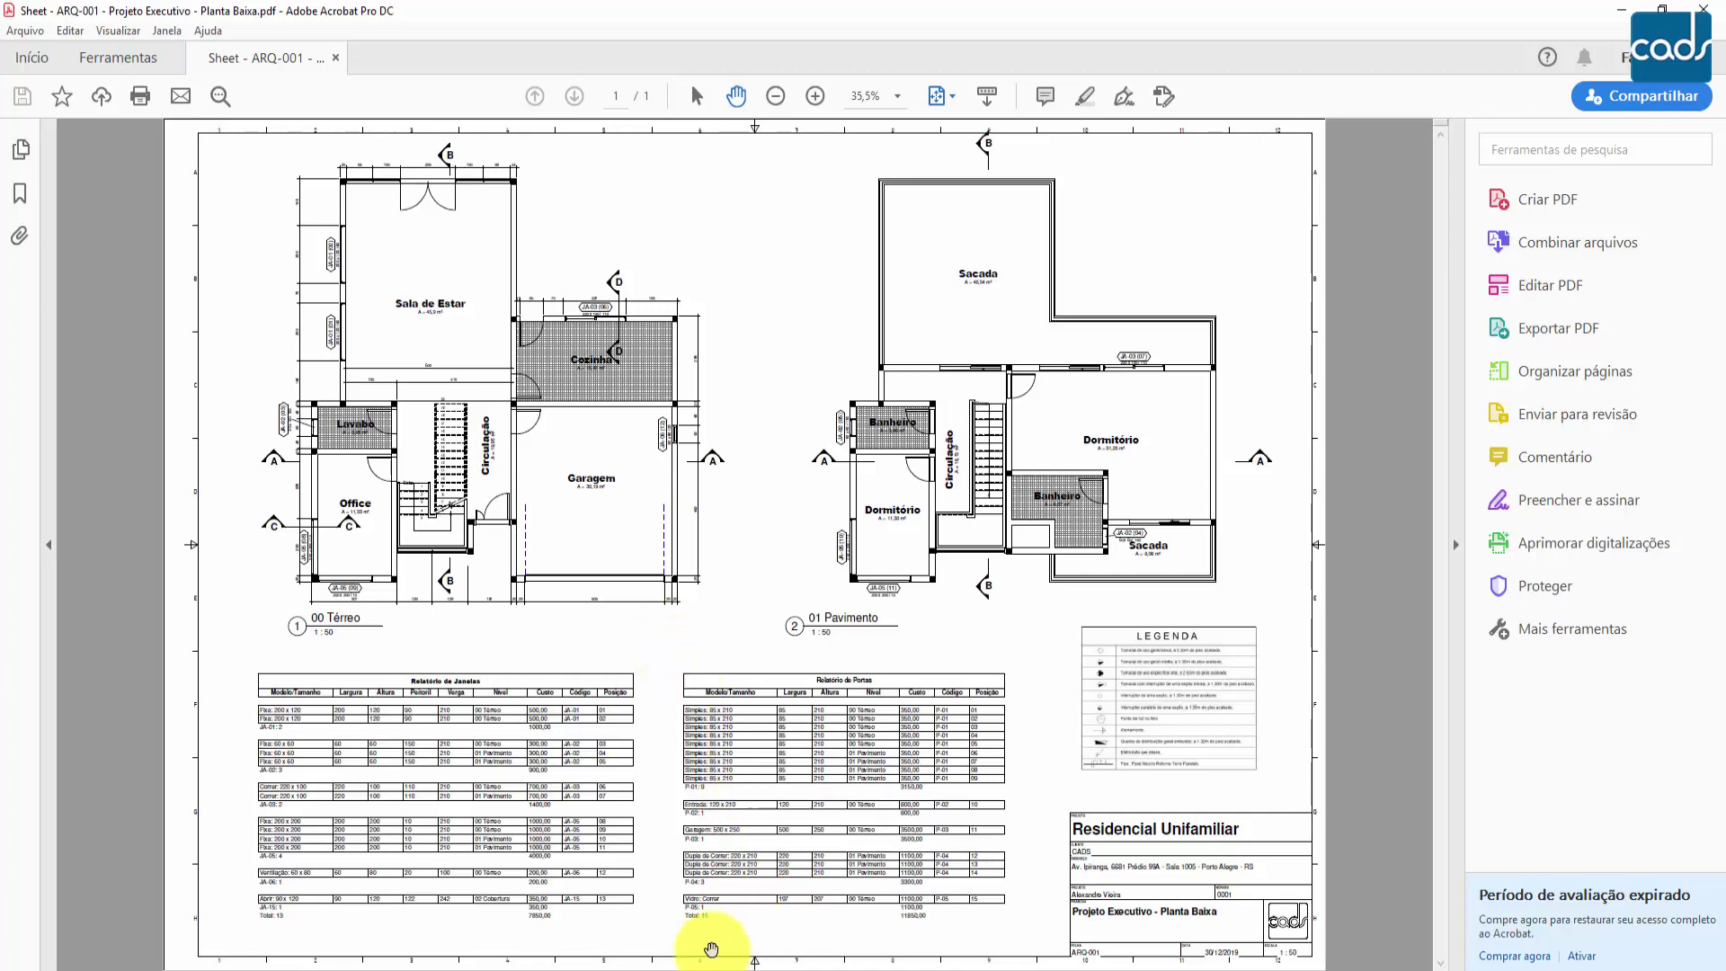
- Switch back to Revit and start a new print of the project
click(659, 969)
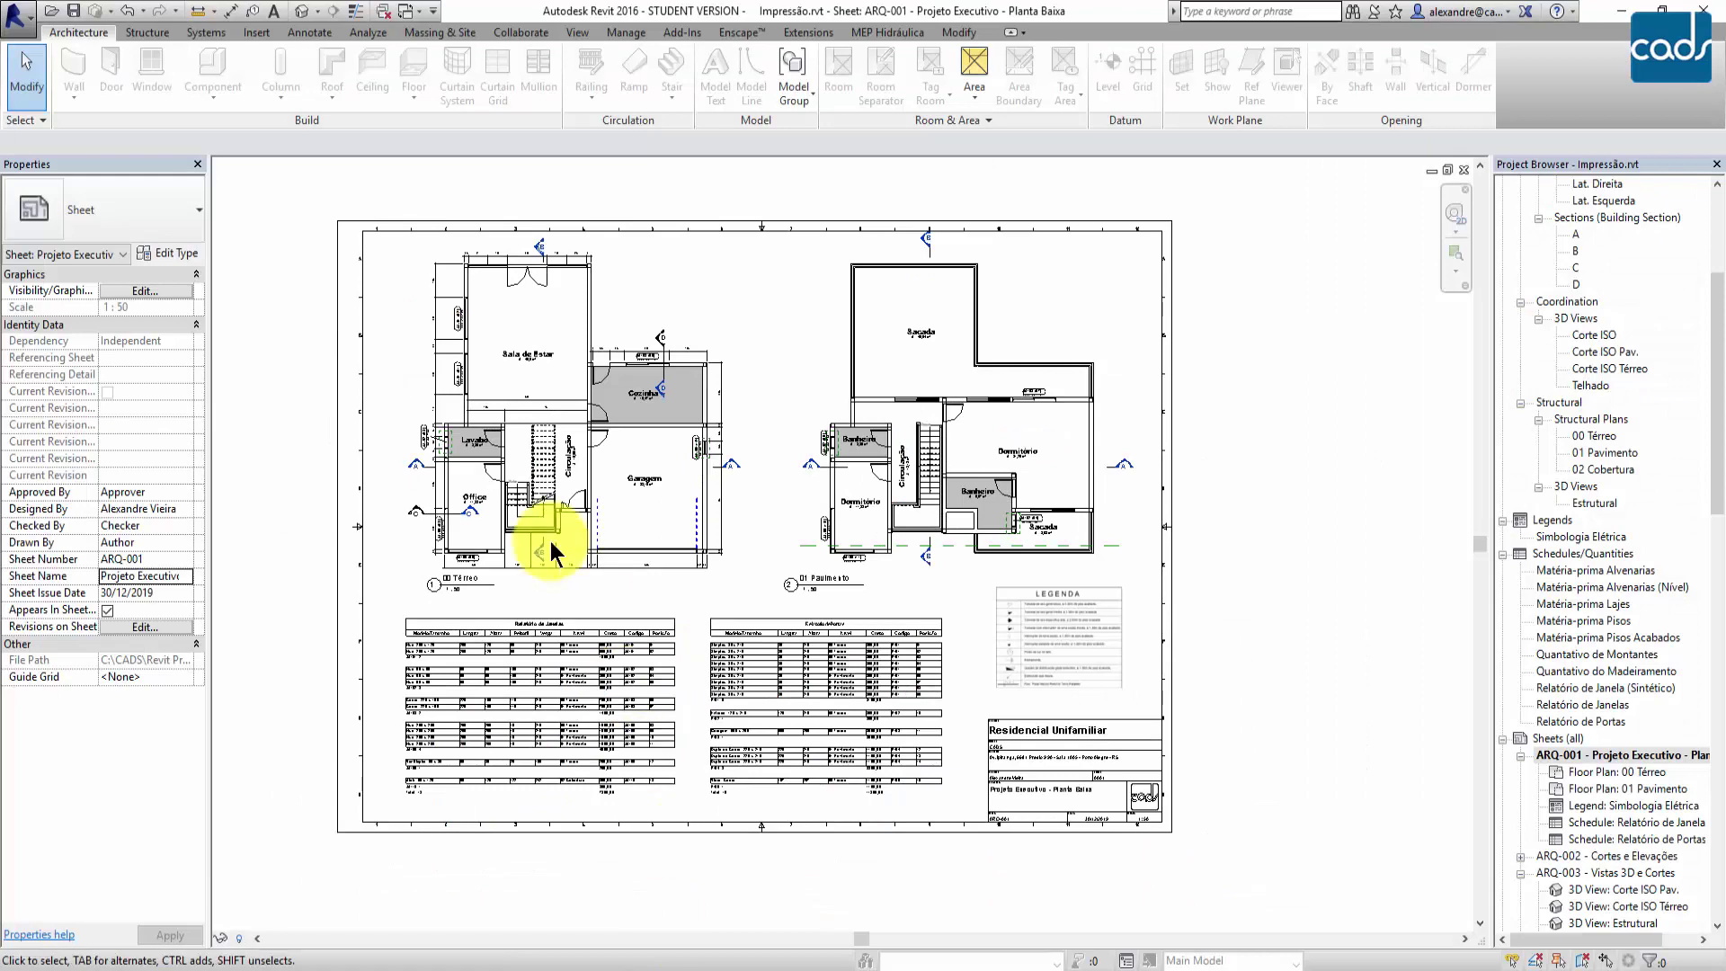
click(18, 18)
click(50, 456)
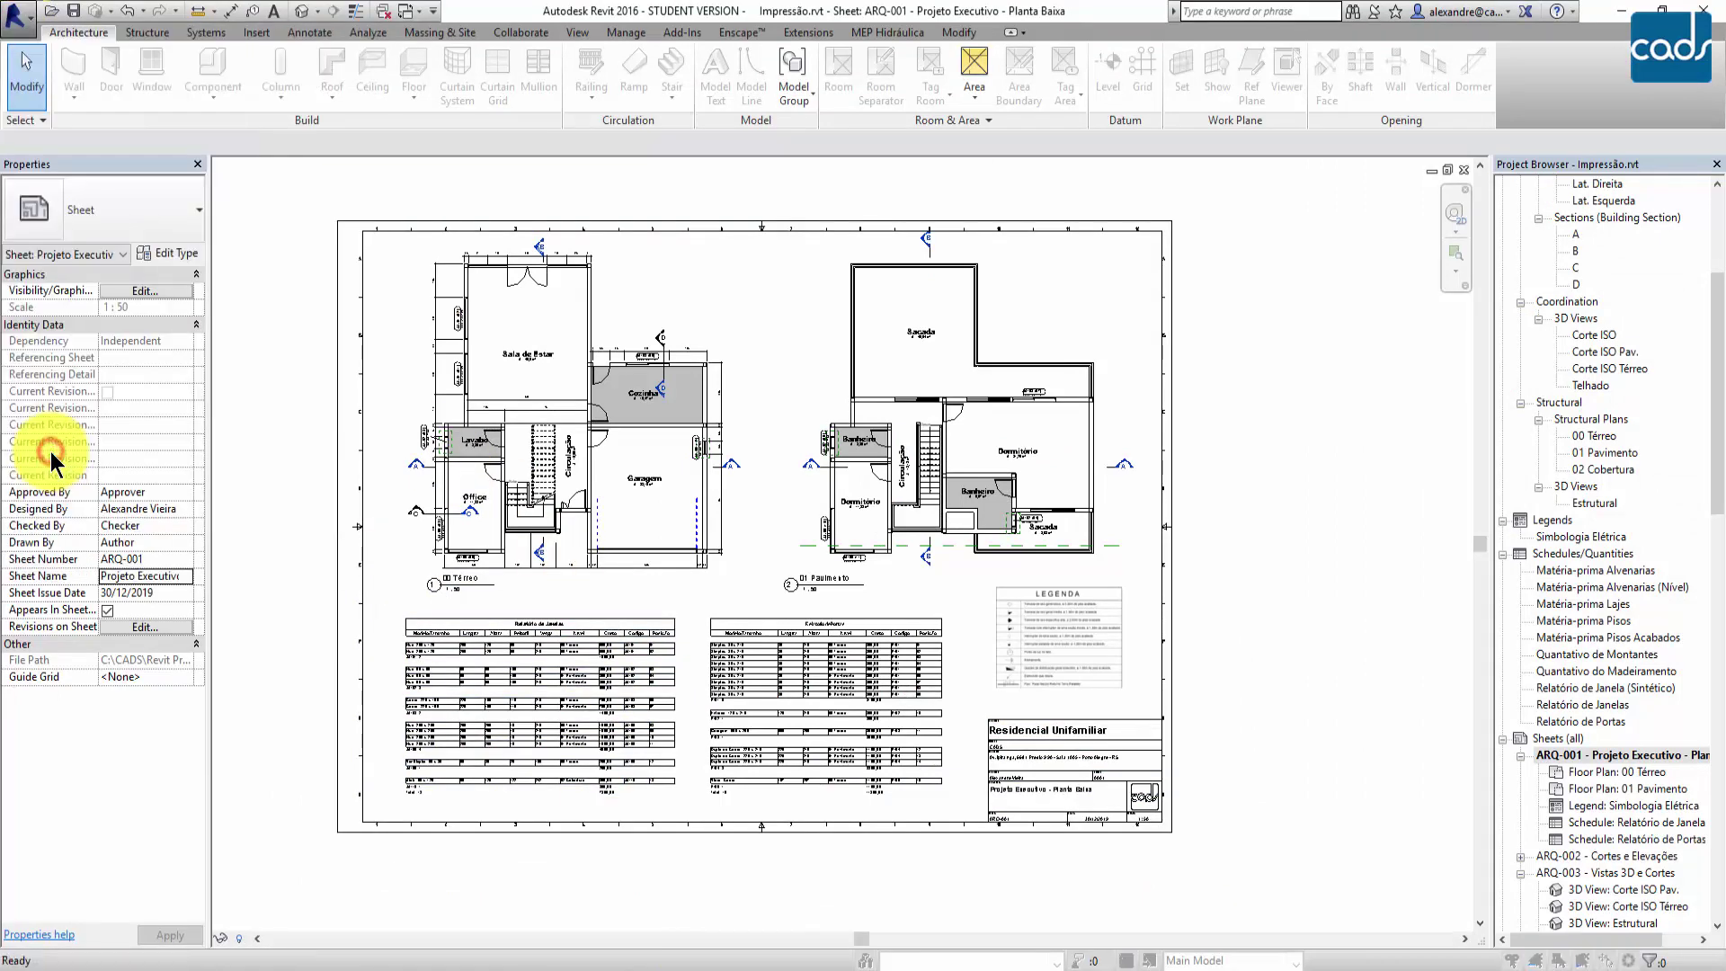
- Review the view/sheet selection and the paper sizes offered in the print setup without changing either
click(670, 657)
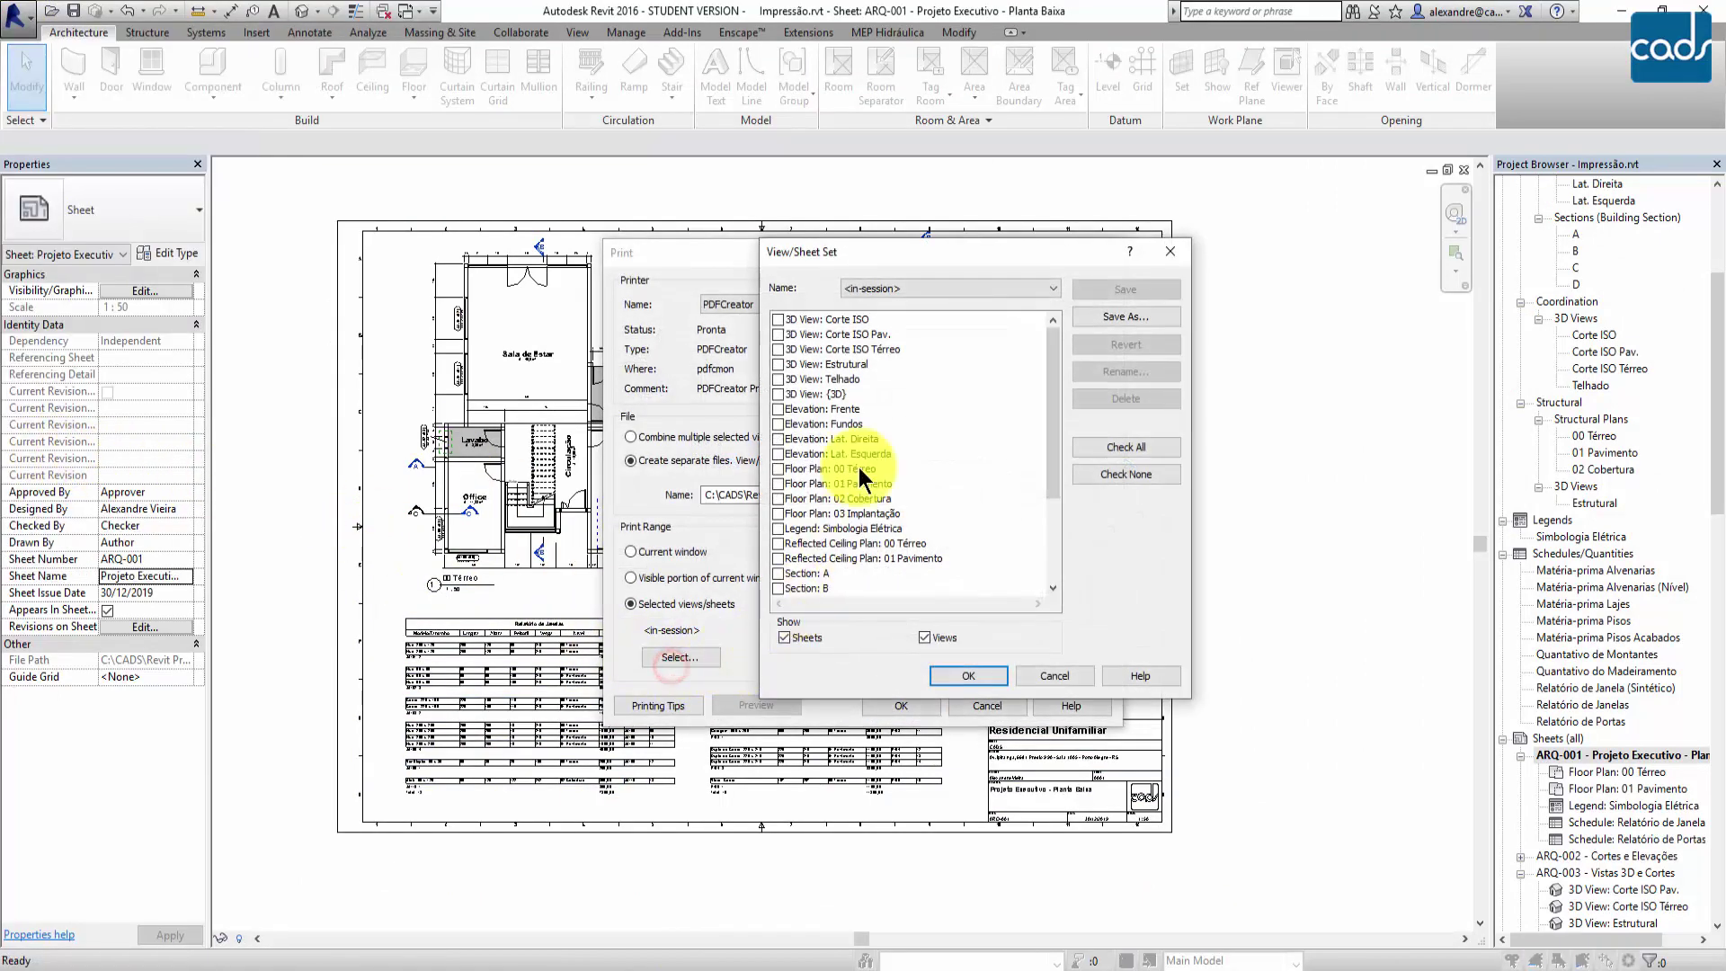
click(1043, 673)
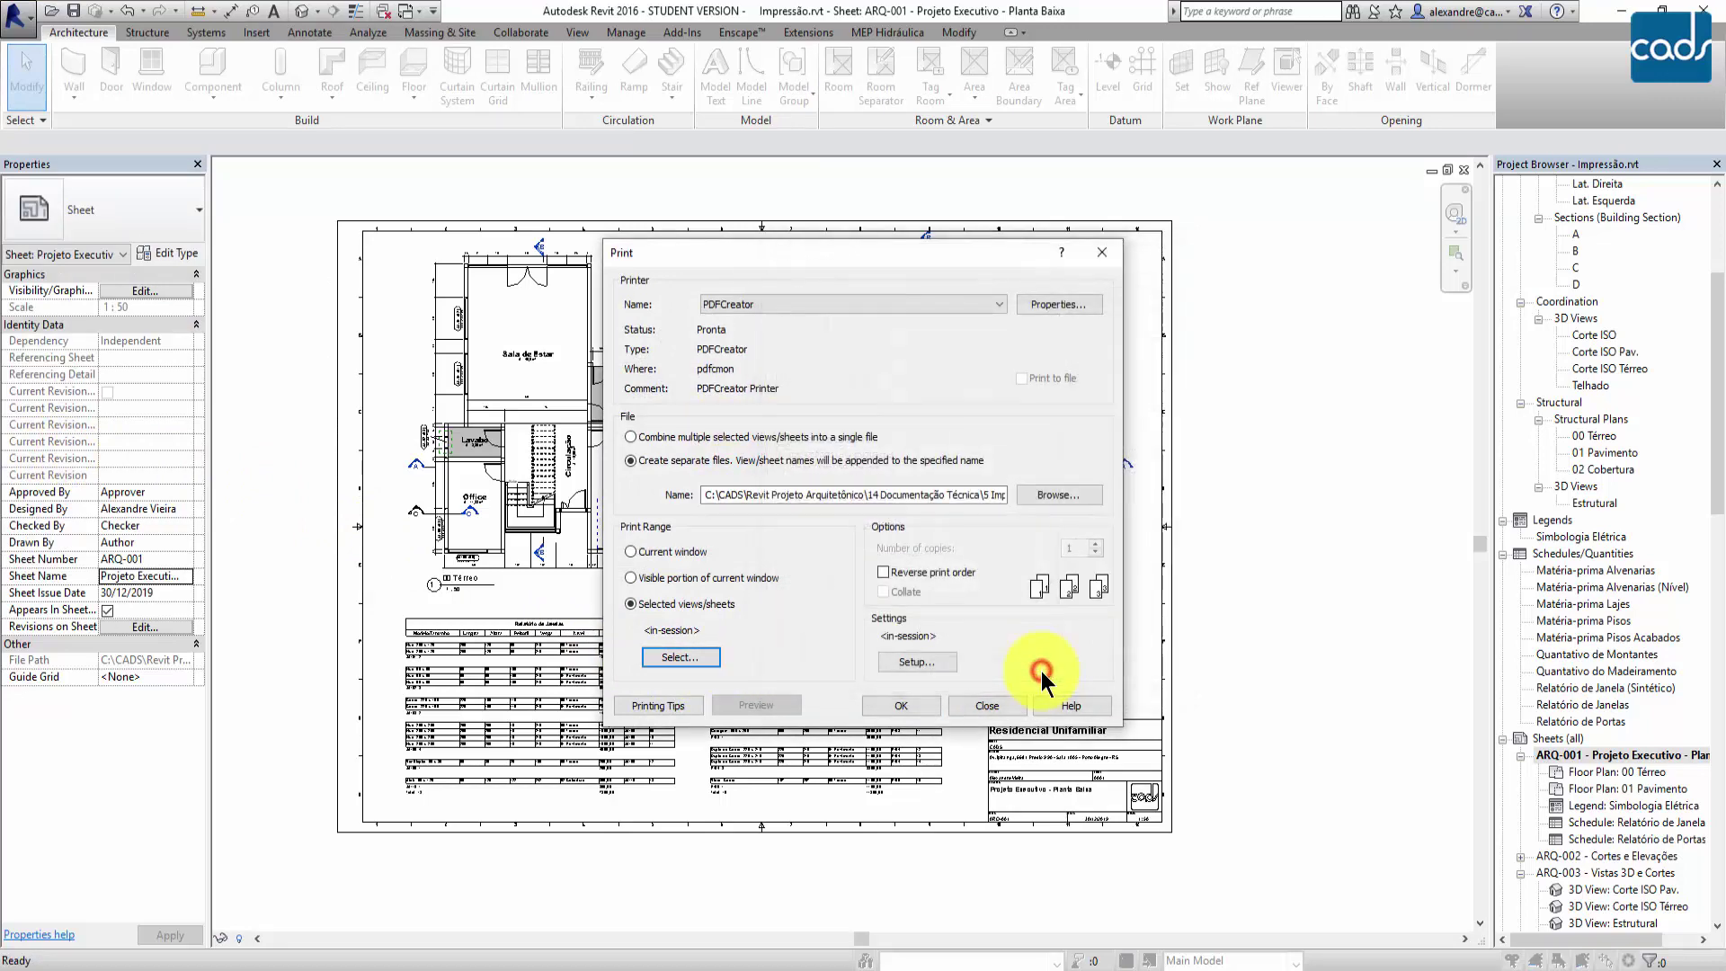
click(916, 667)
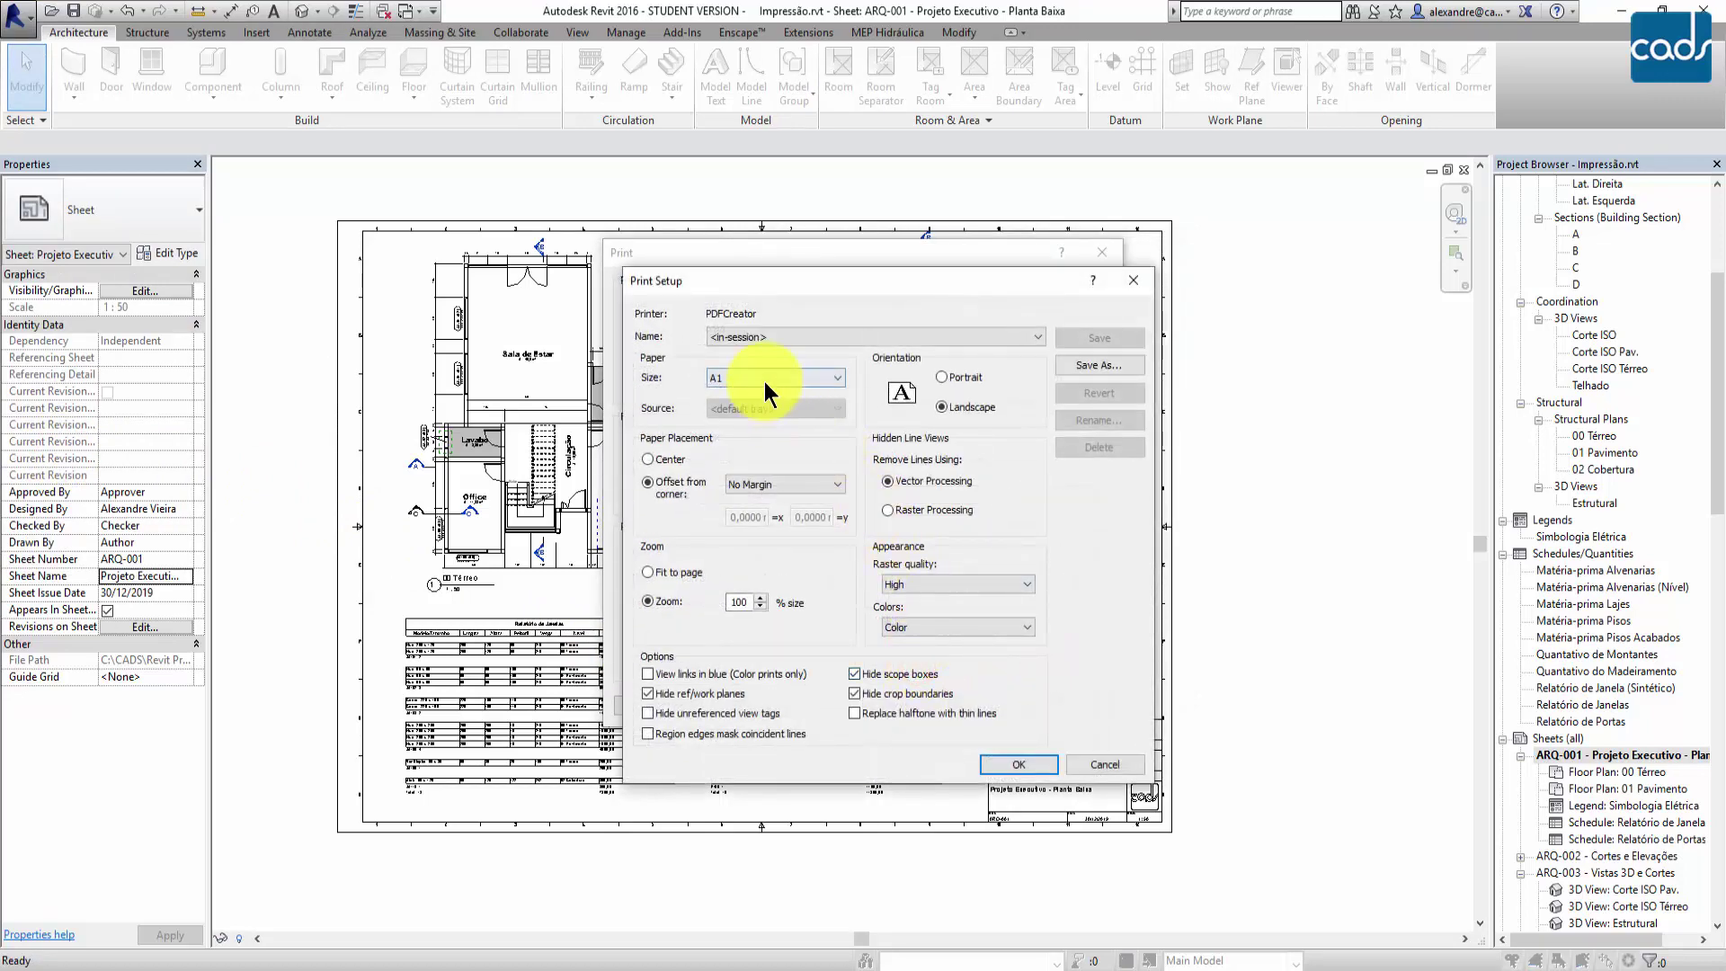
click(764, 379)
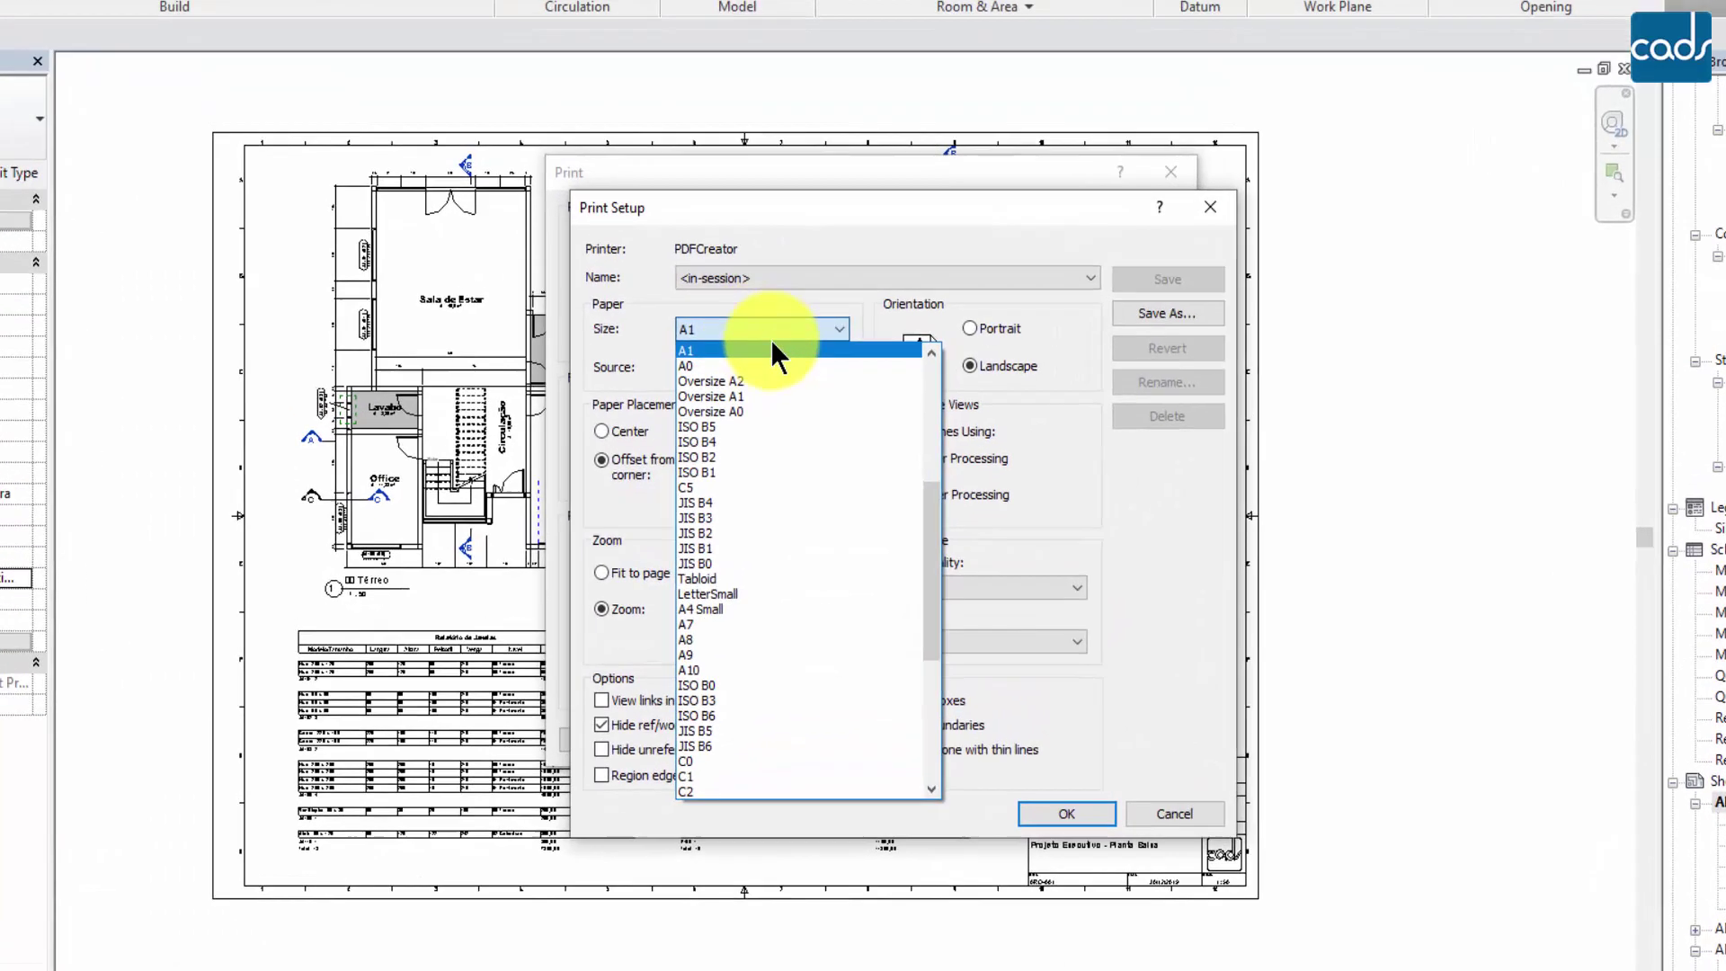
click(1051, 487)
click(1252, 850)
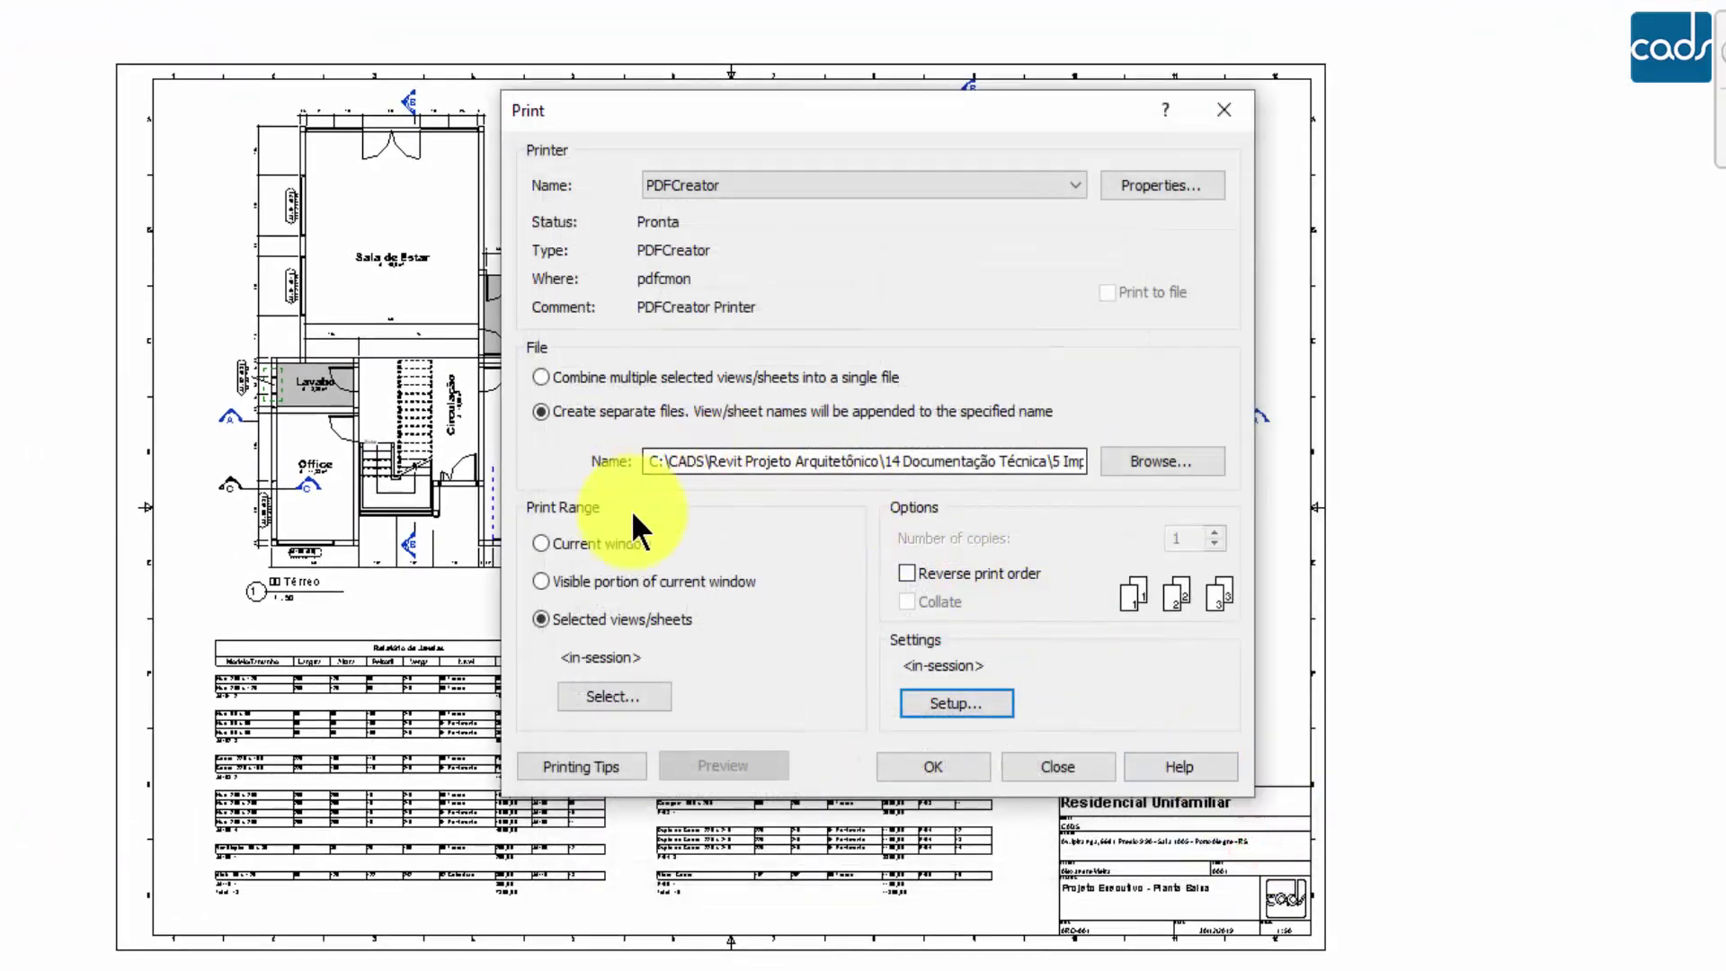
- Select sheets ARQ-002, ARQ-003 and ARQ-004 for printing, deselect ARQ-001, and decline saving the selection for future sessions
click(600, 692)
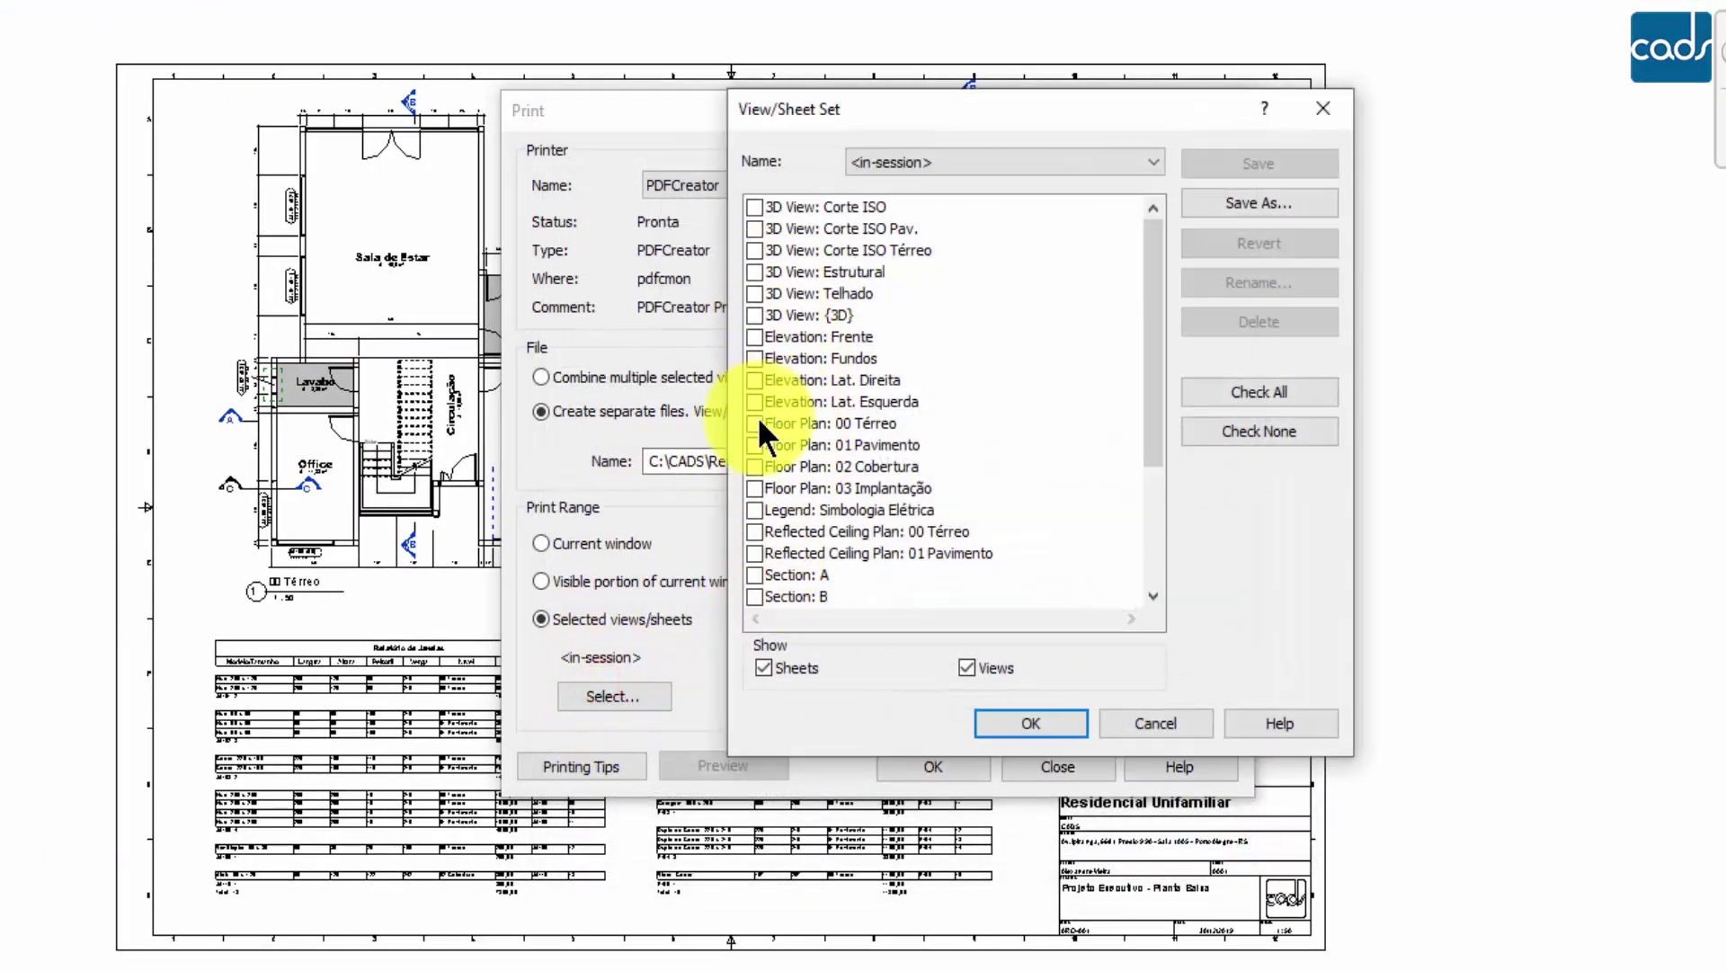
scroll(748, 469, down, 2)
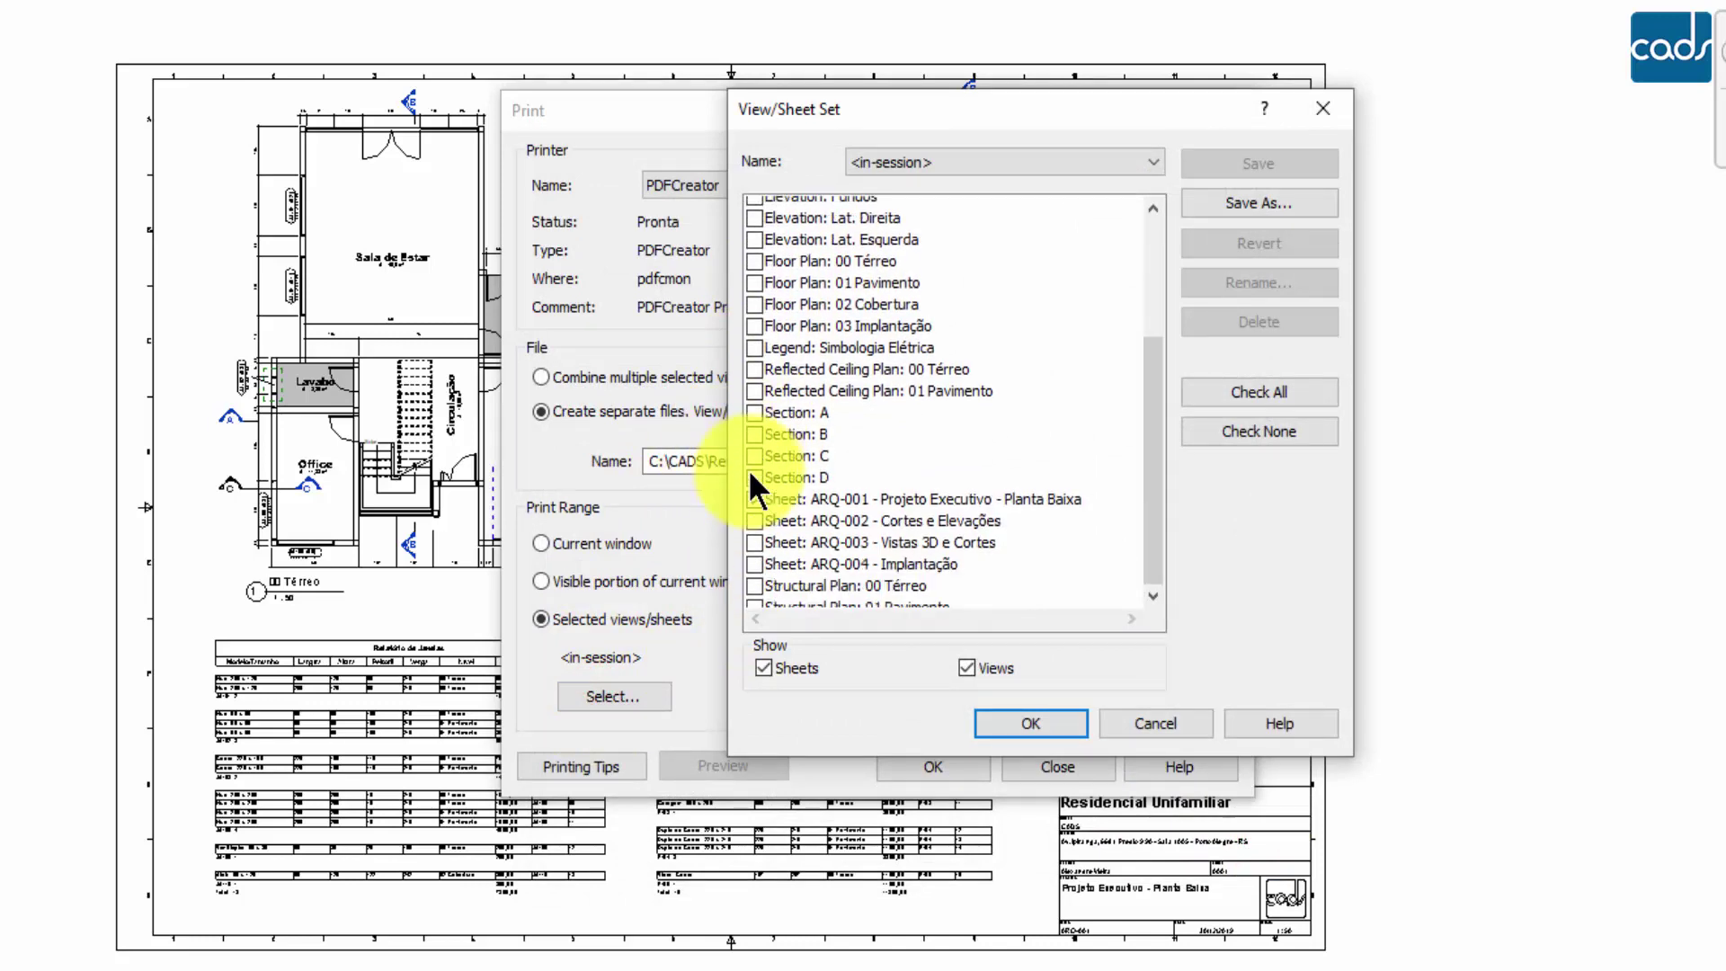
scroll(750, 474, up, 2)
scroll(749, 475, down, 3)
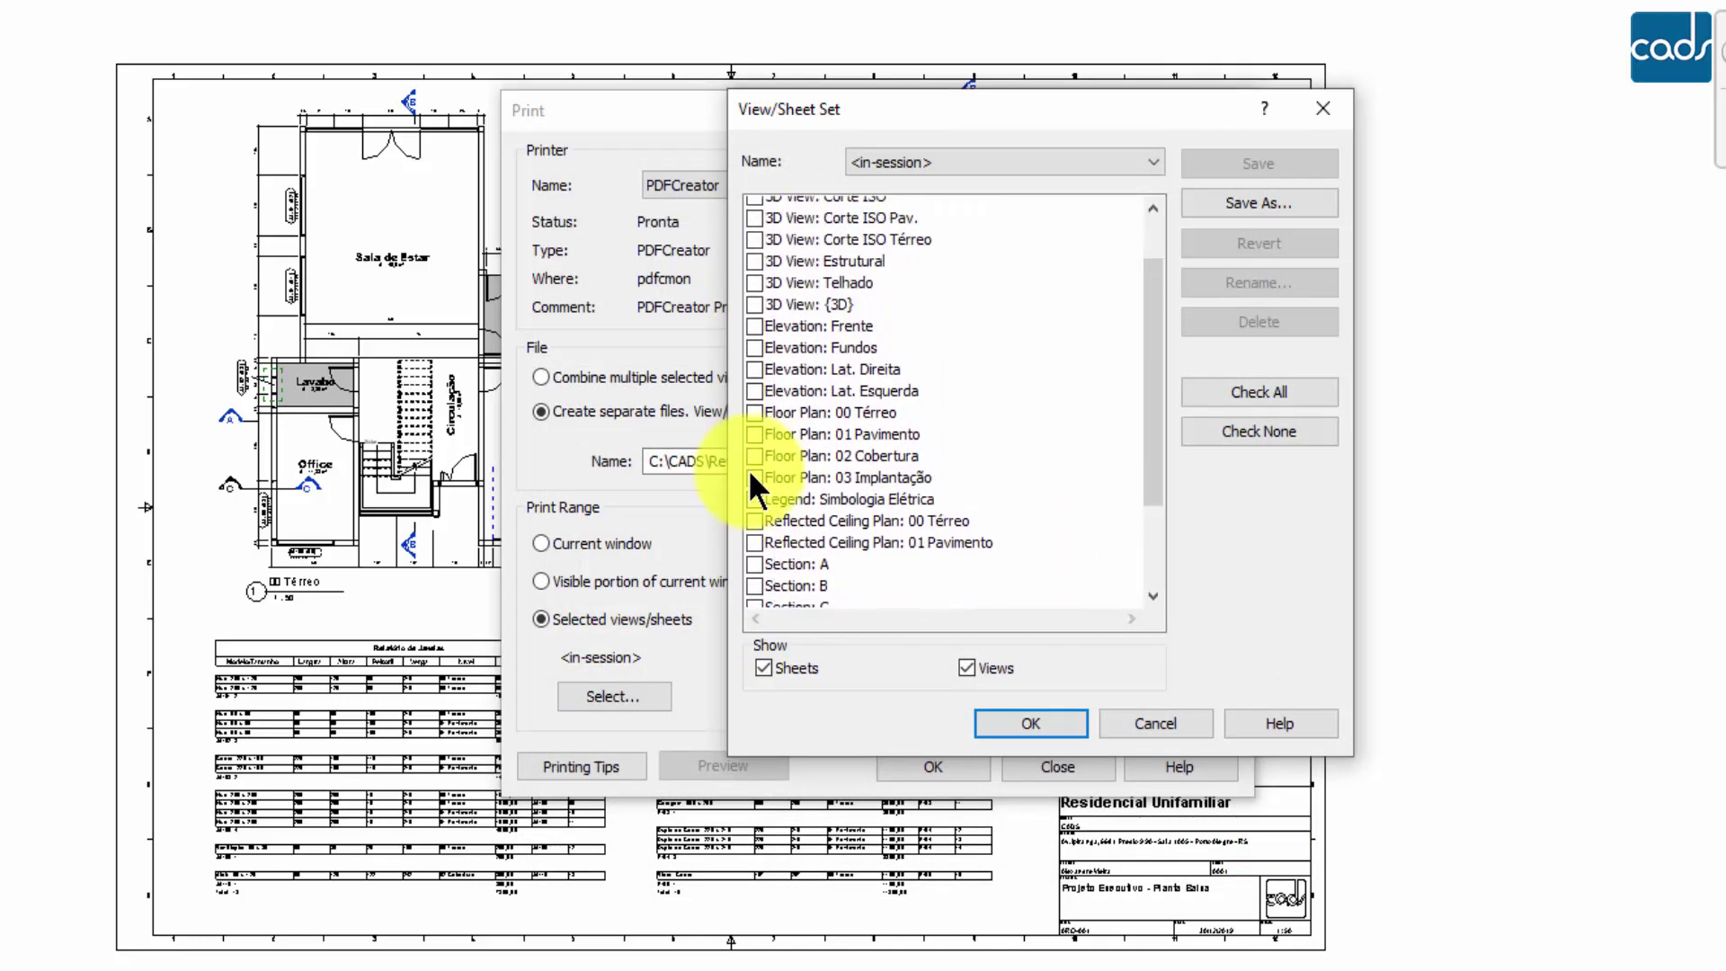
click(755, 489)
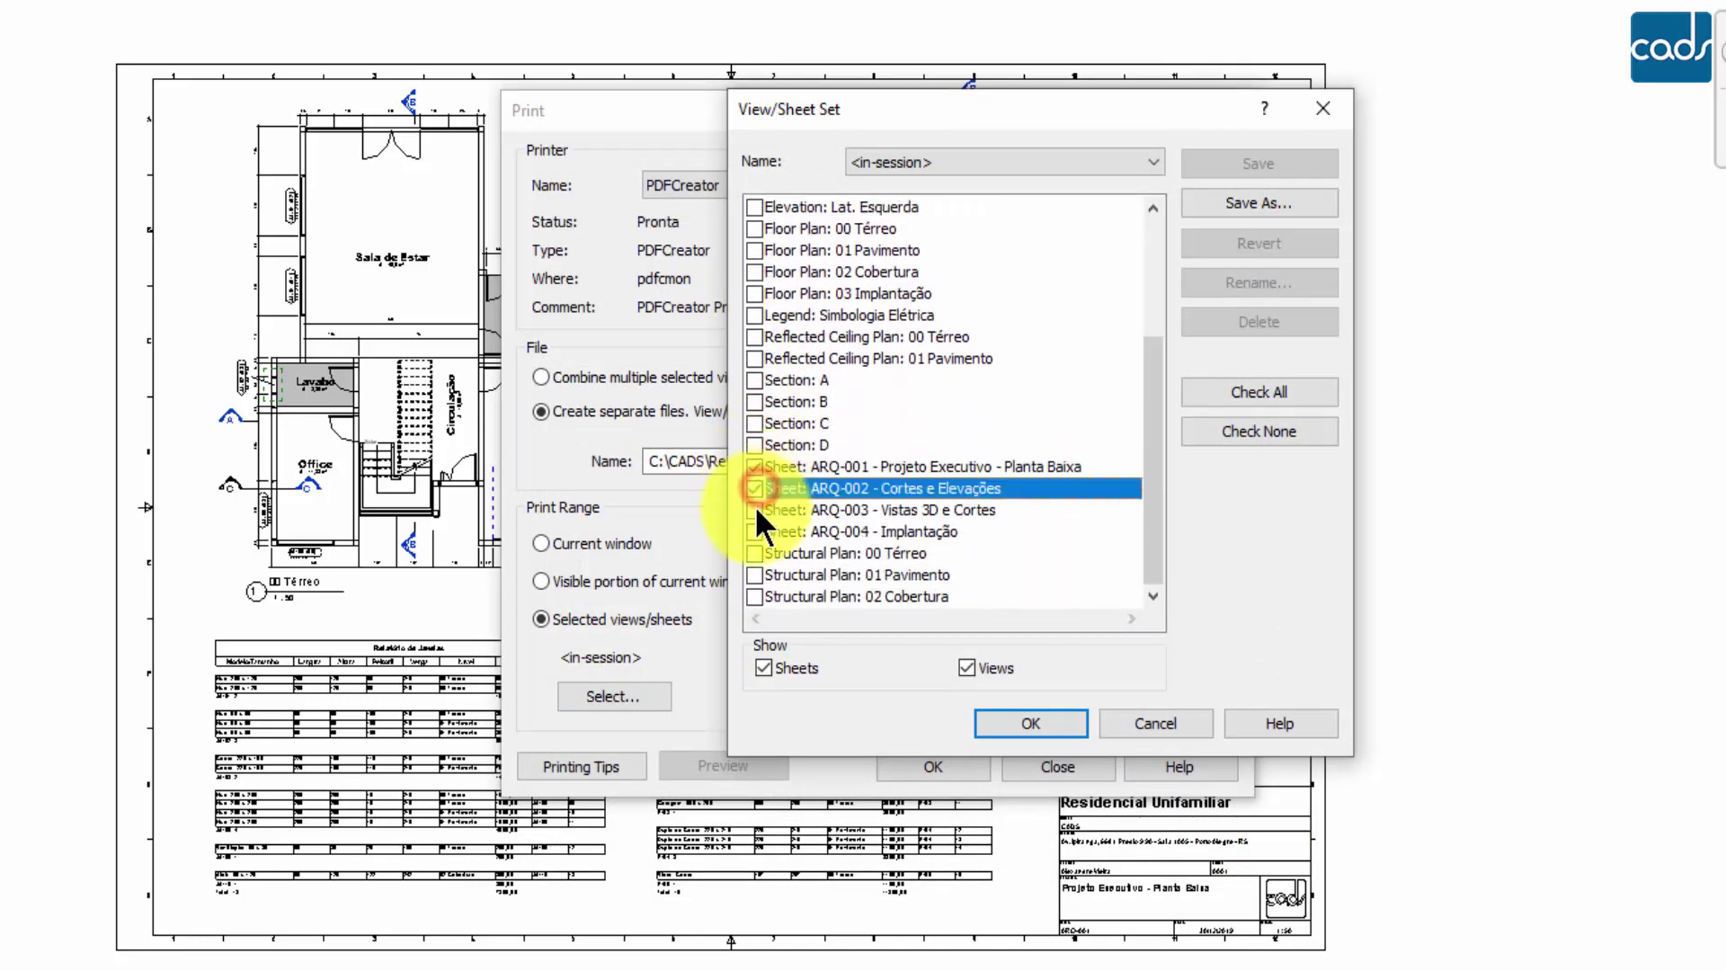
click(754, 510)
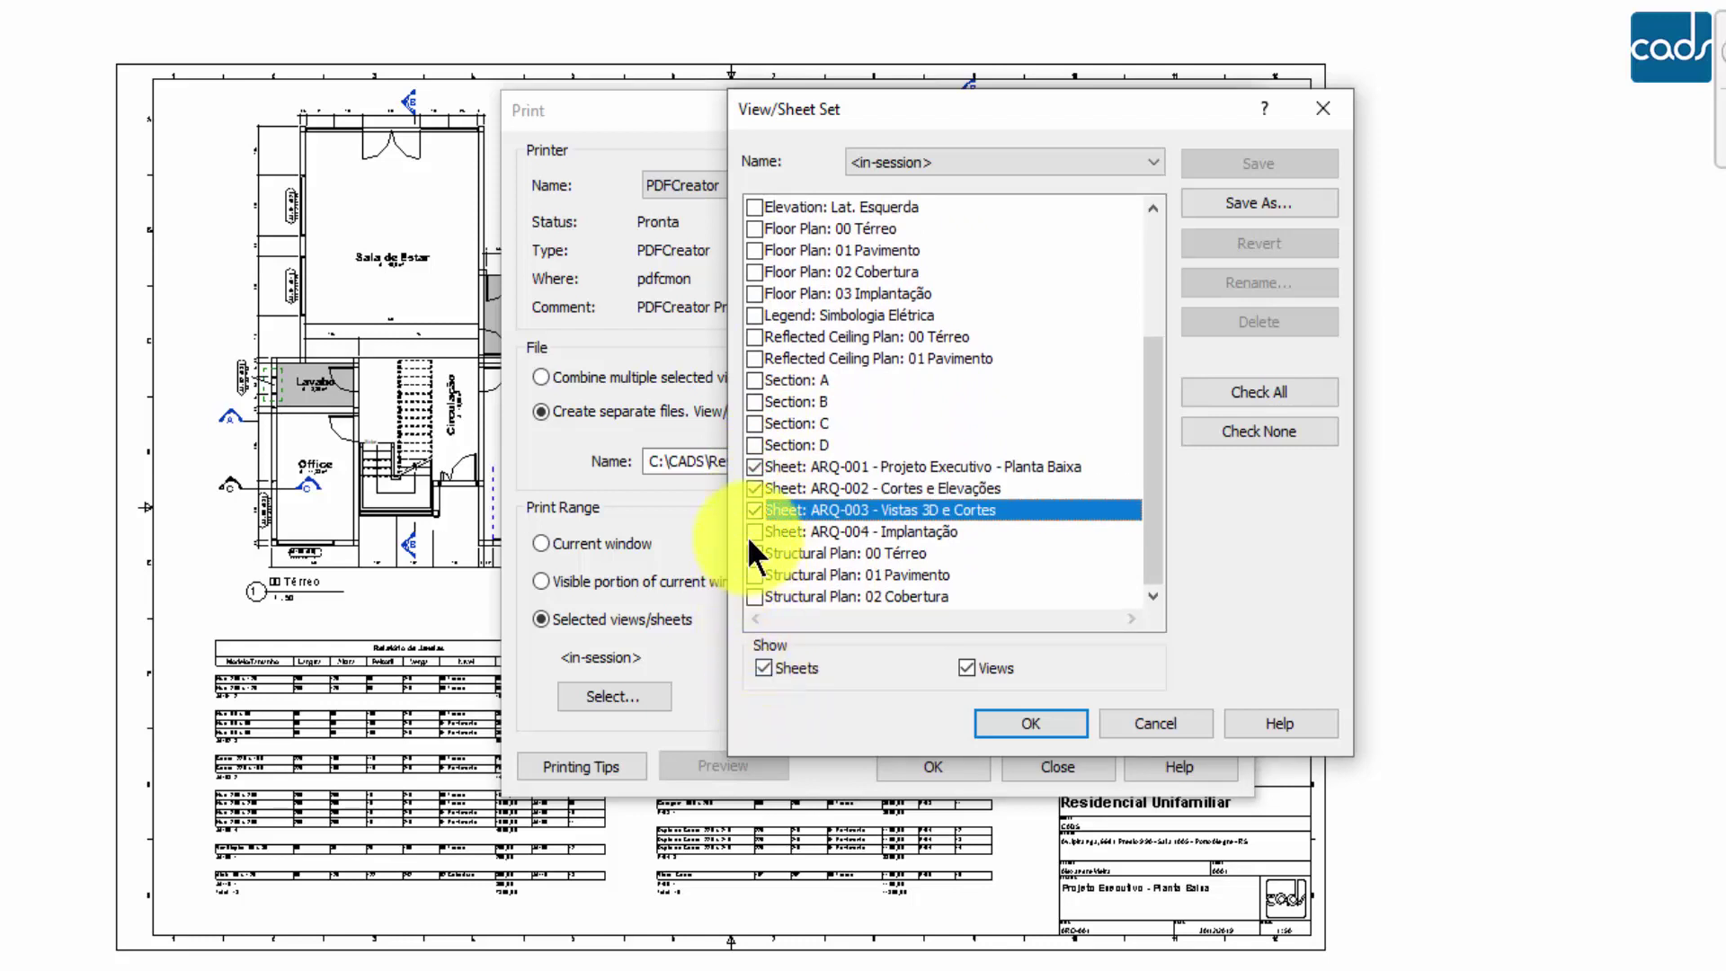
click(754, 531)
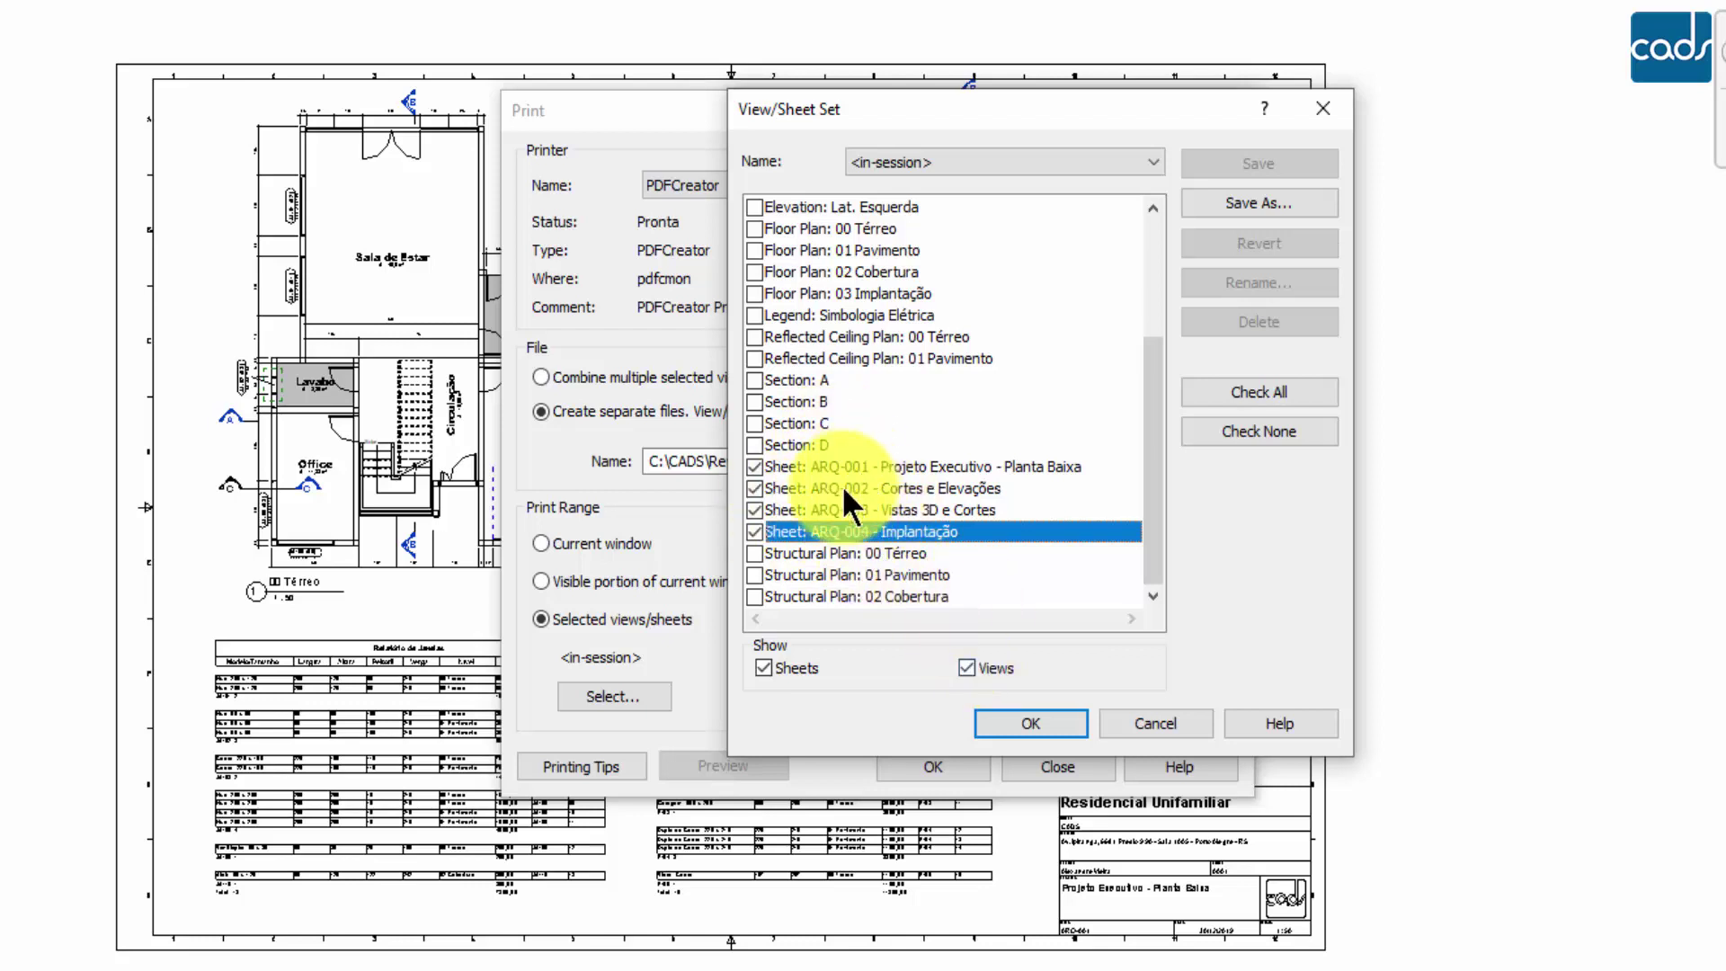
click(759, 466)
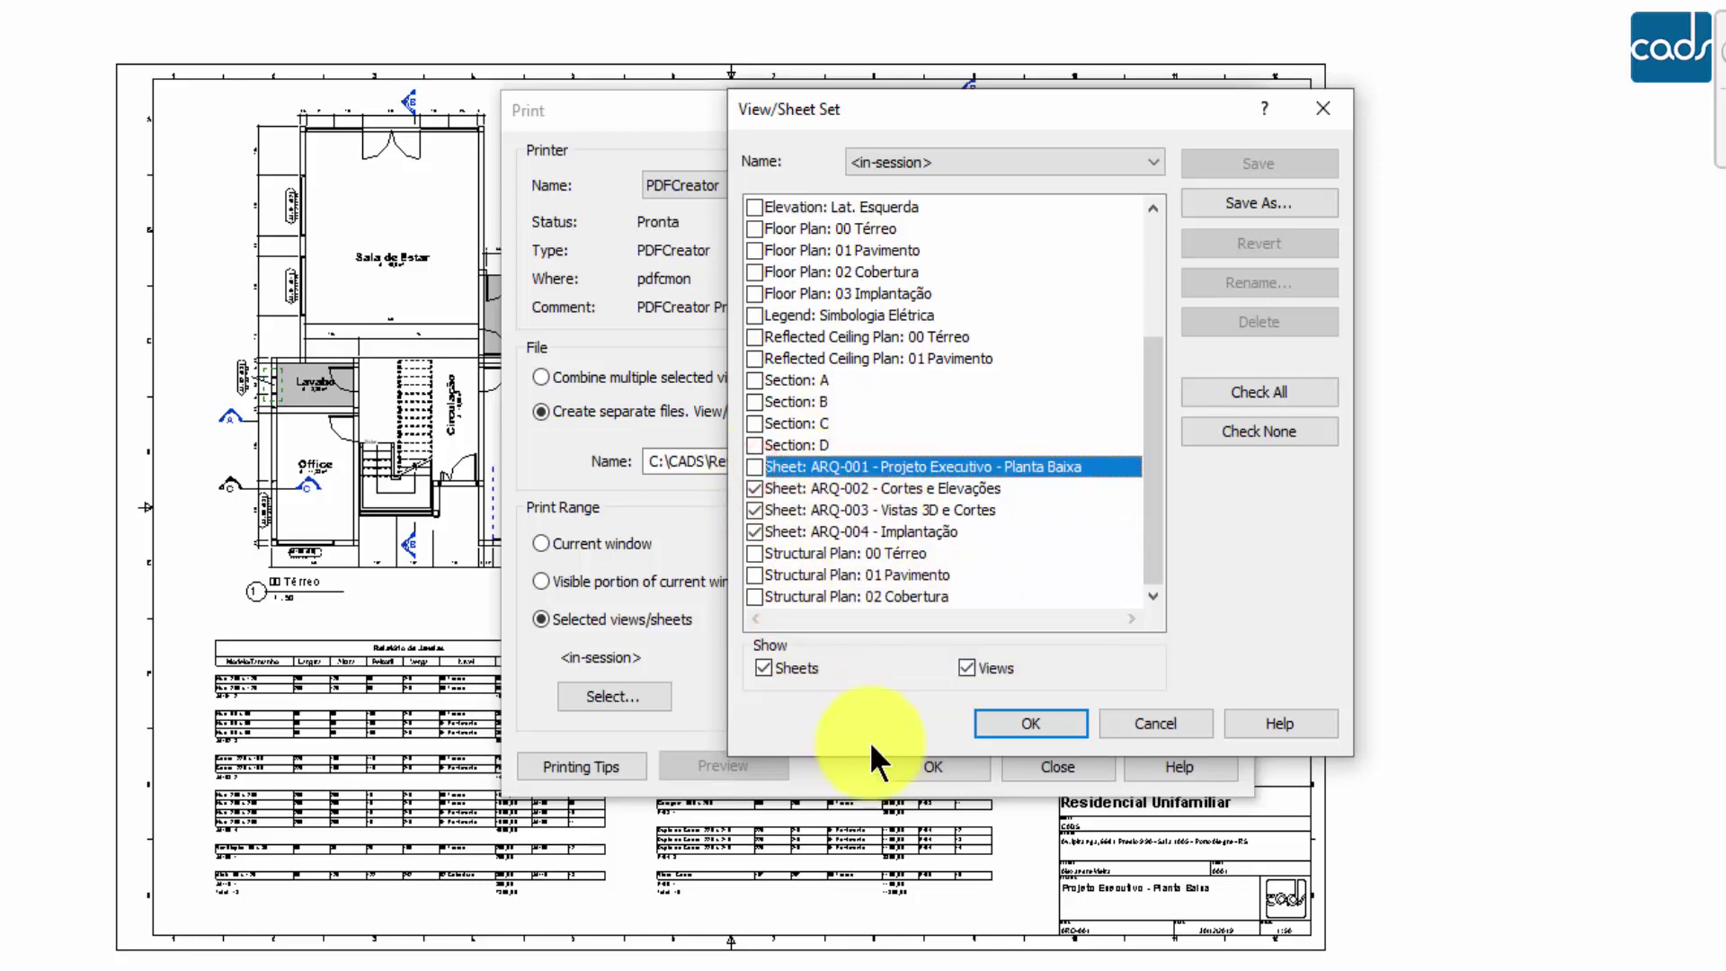
click(1034, 724)
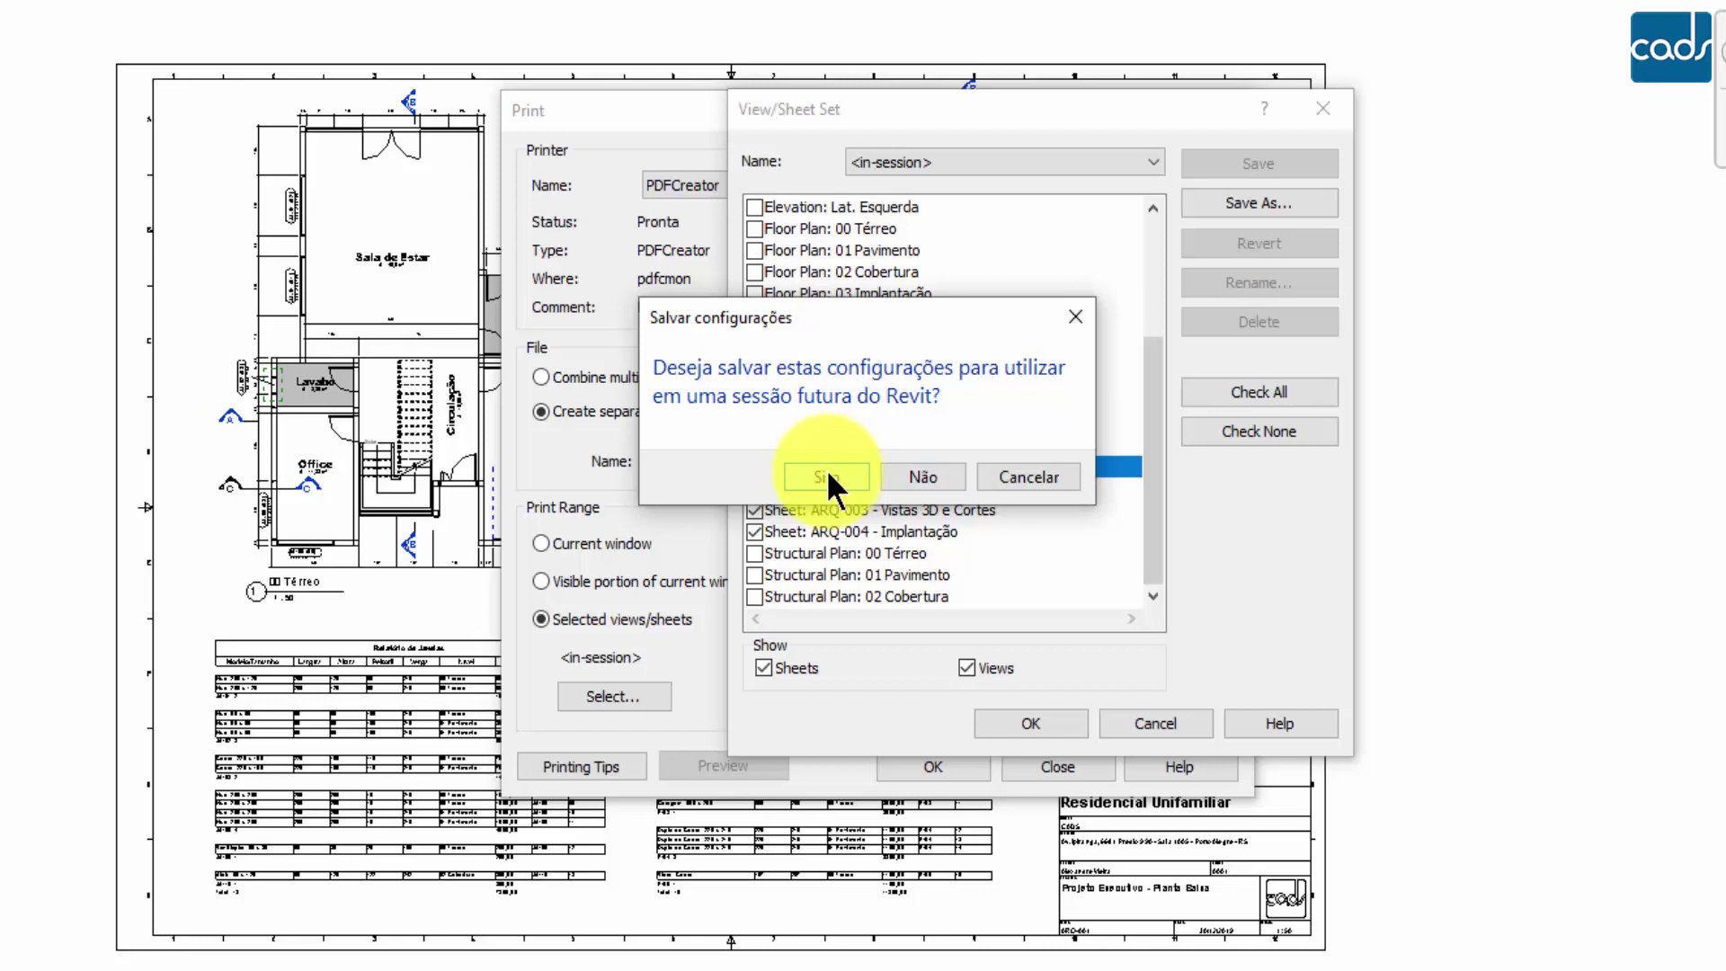
click(909, 473)
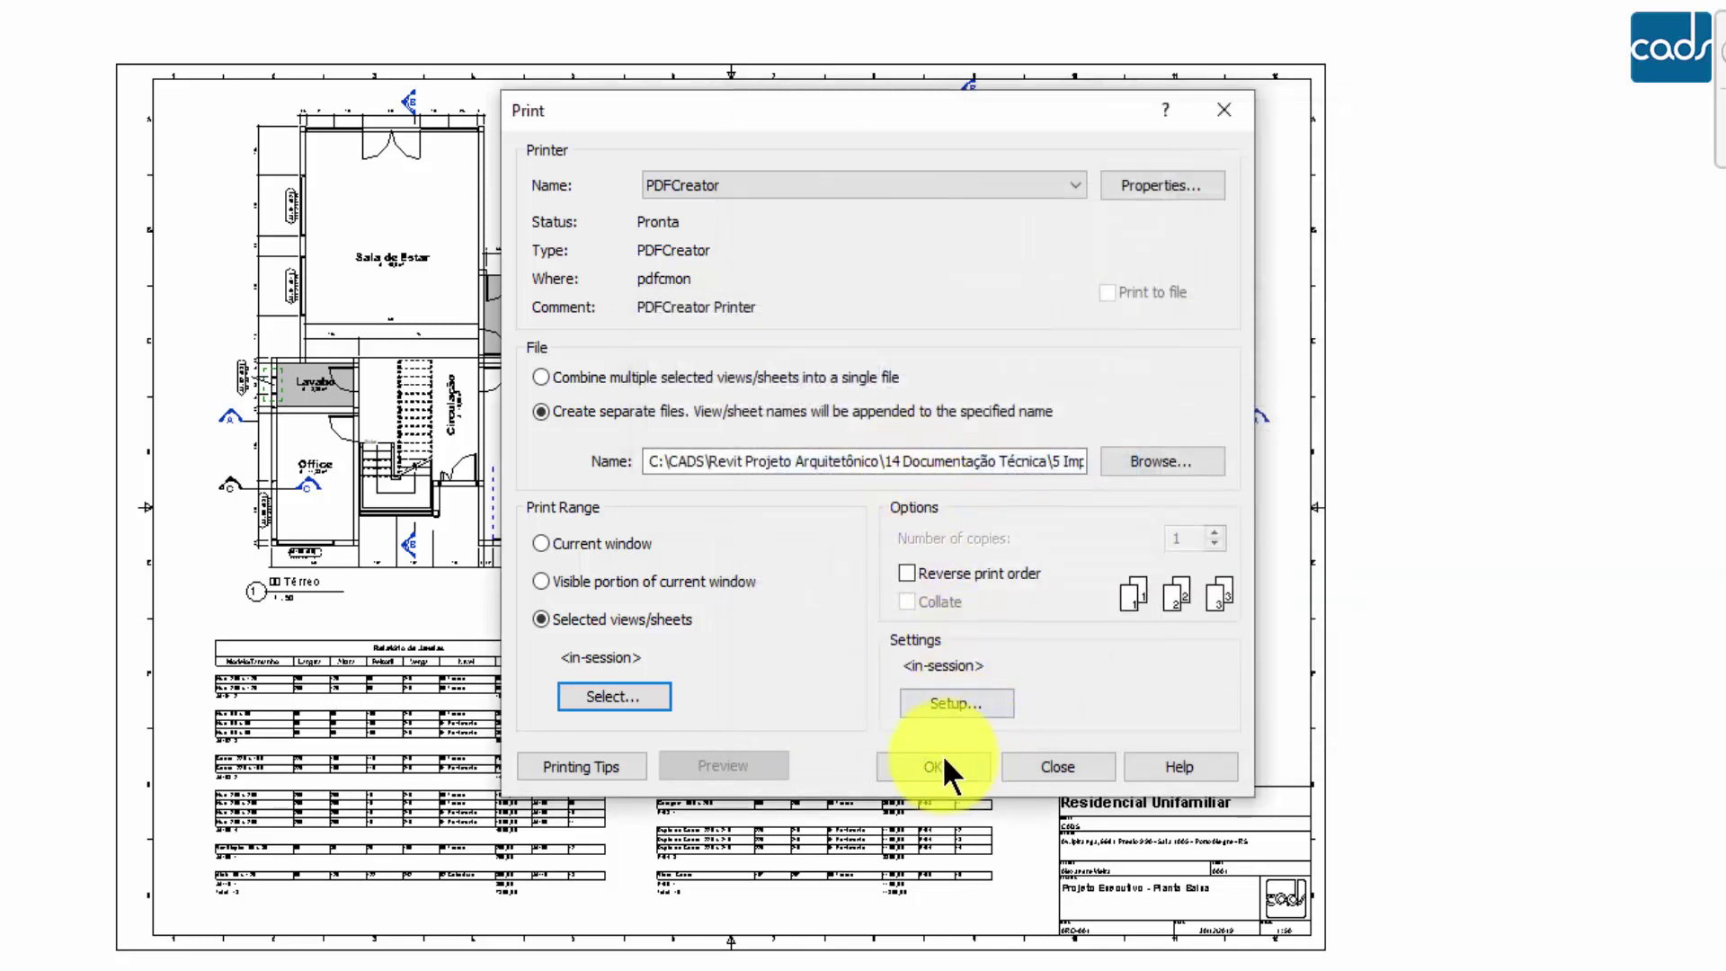
- Print the selected sheets as separate files with the existing A1 landscape setup, and turn off further raster-printing messages
click(944, 706)
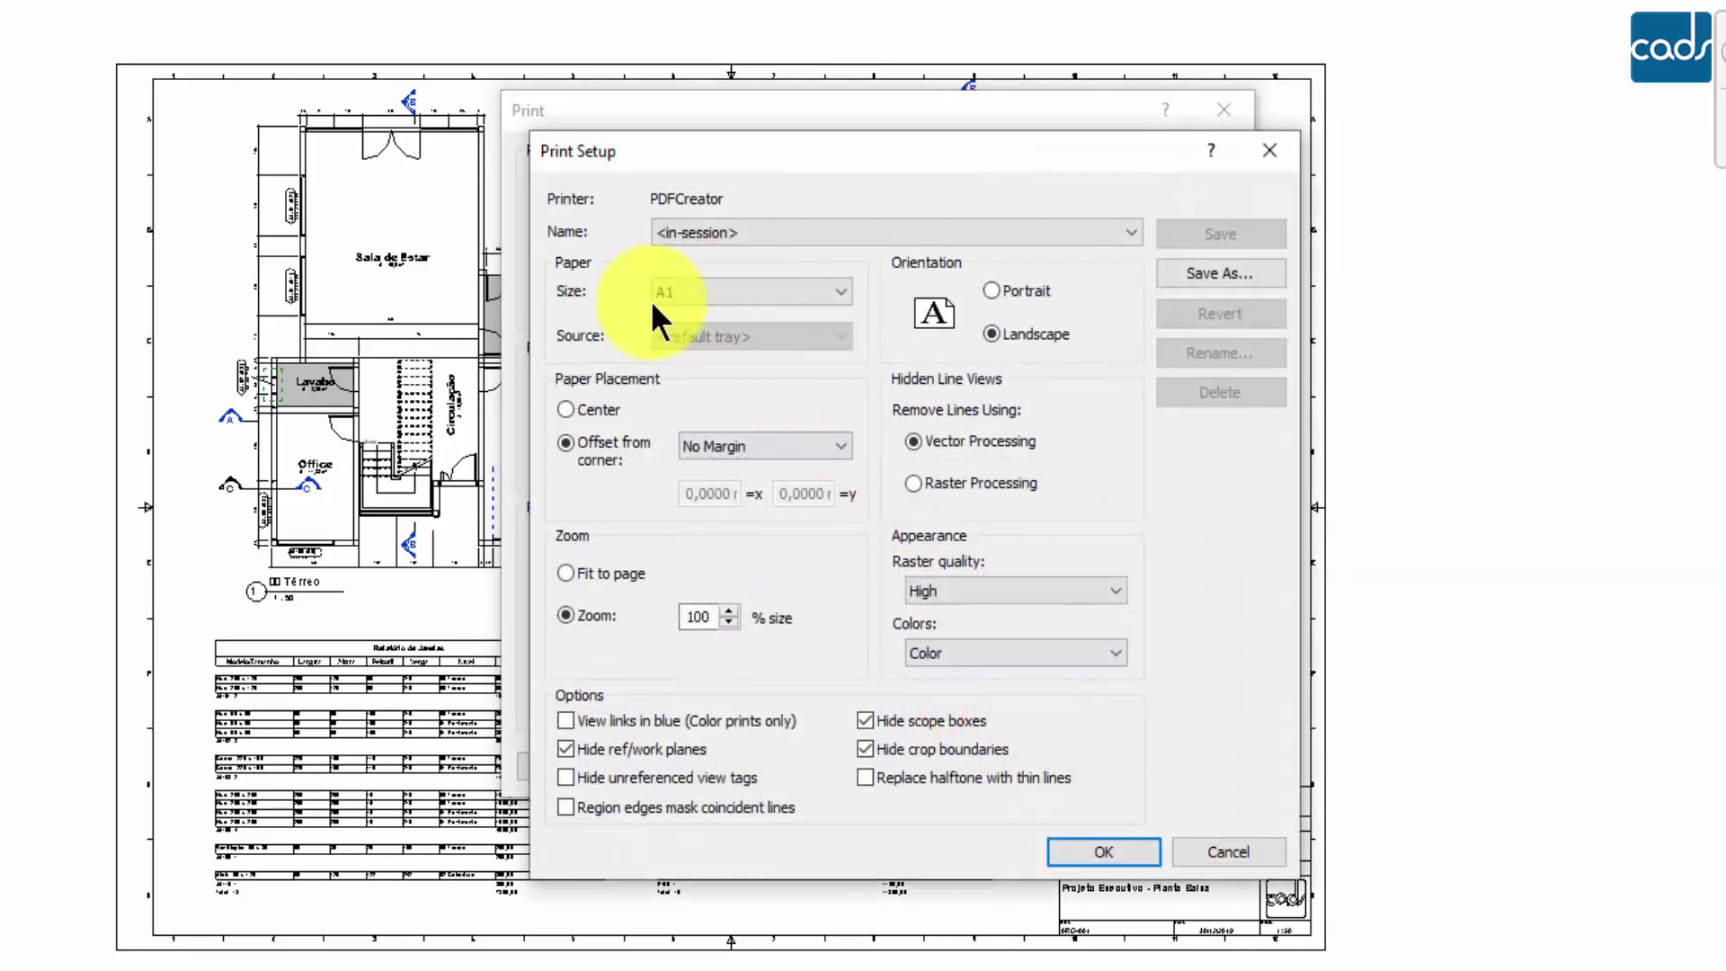
click(1075, 838)
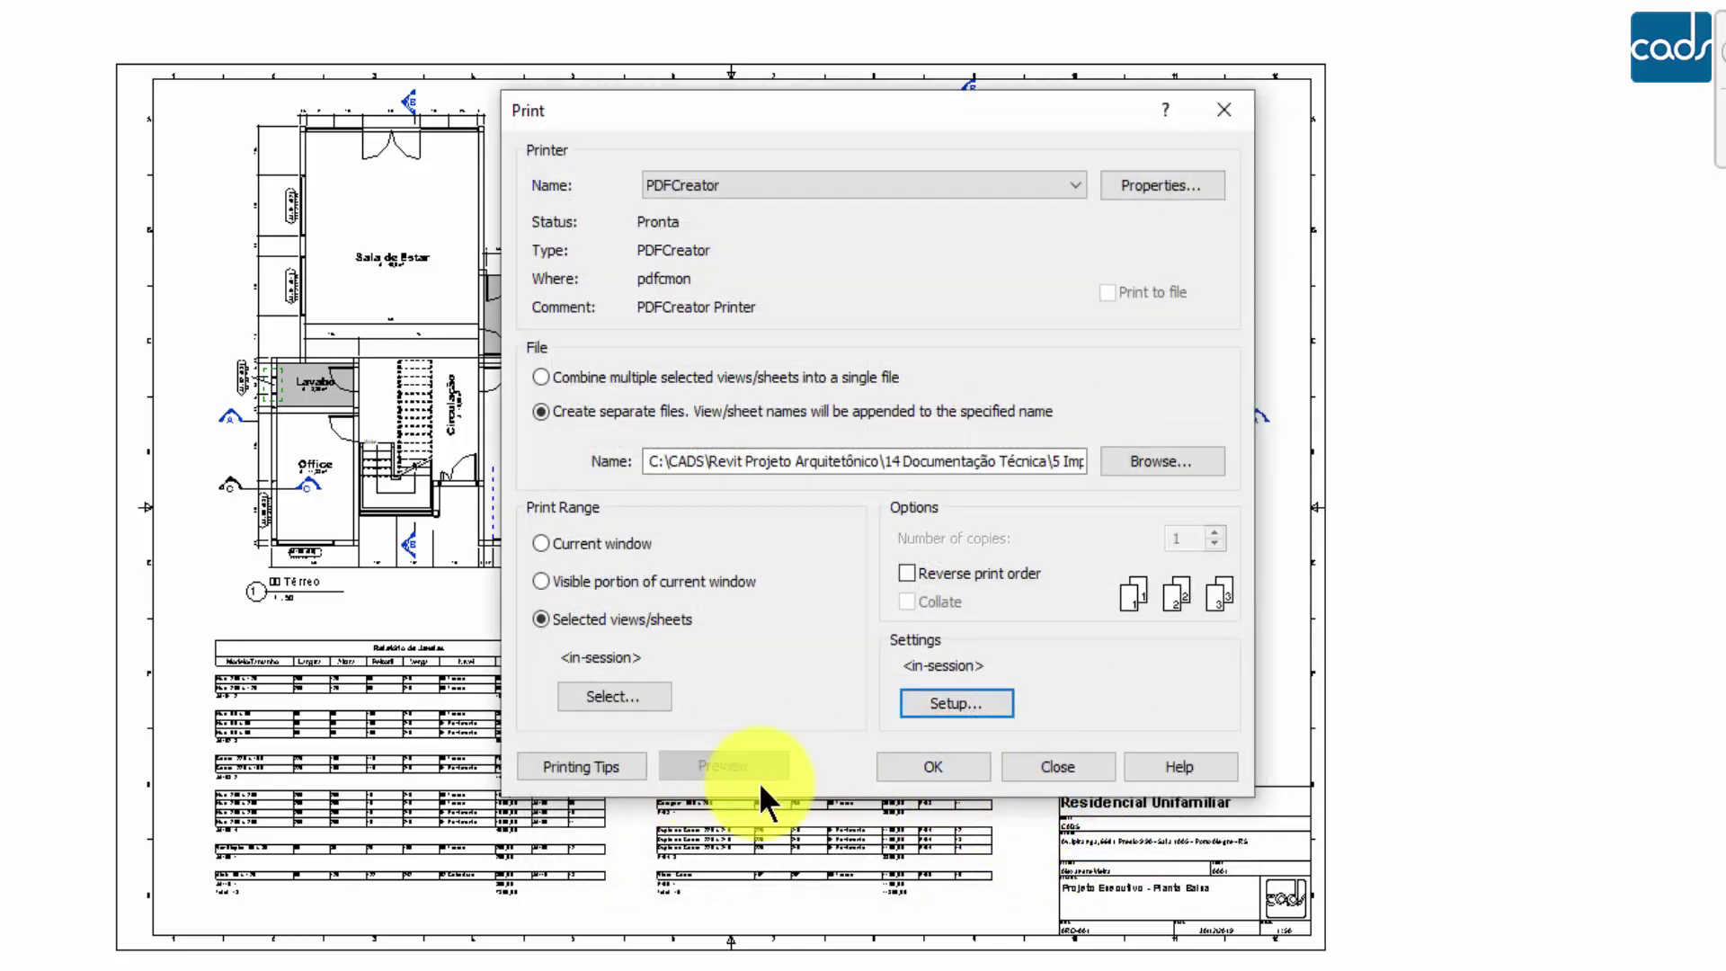
click(901, 769)
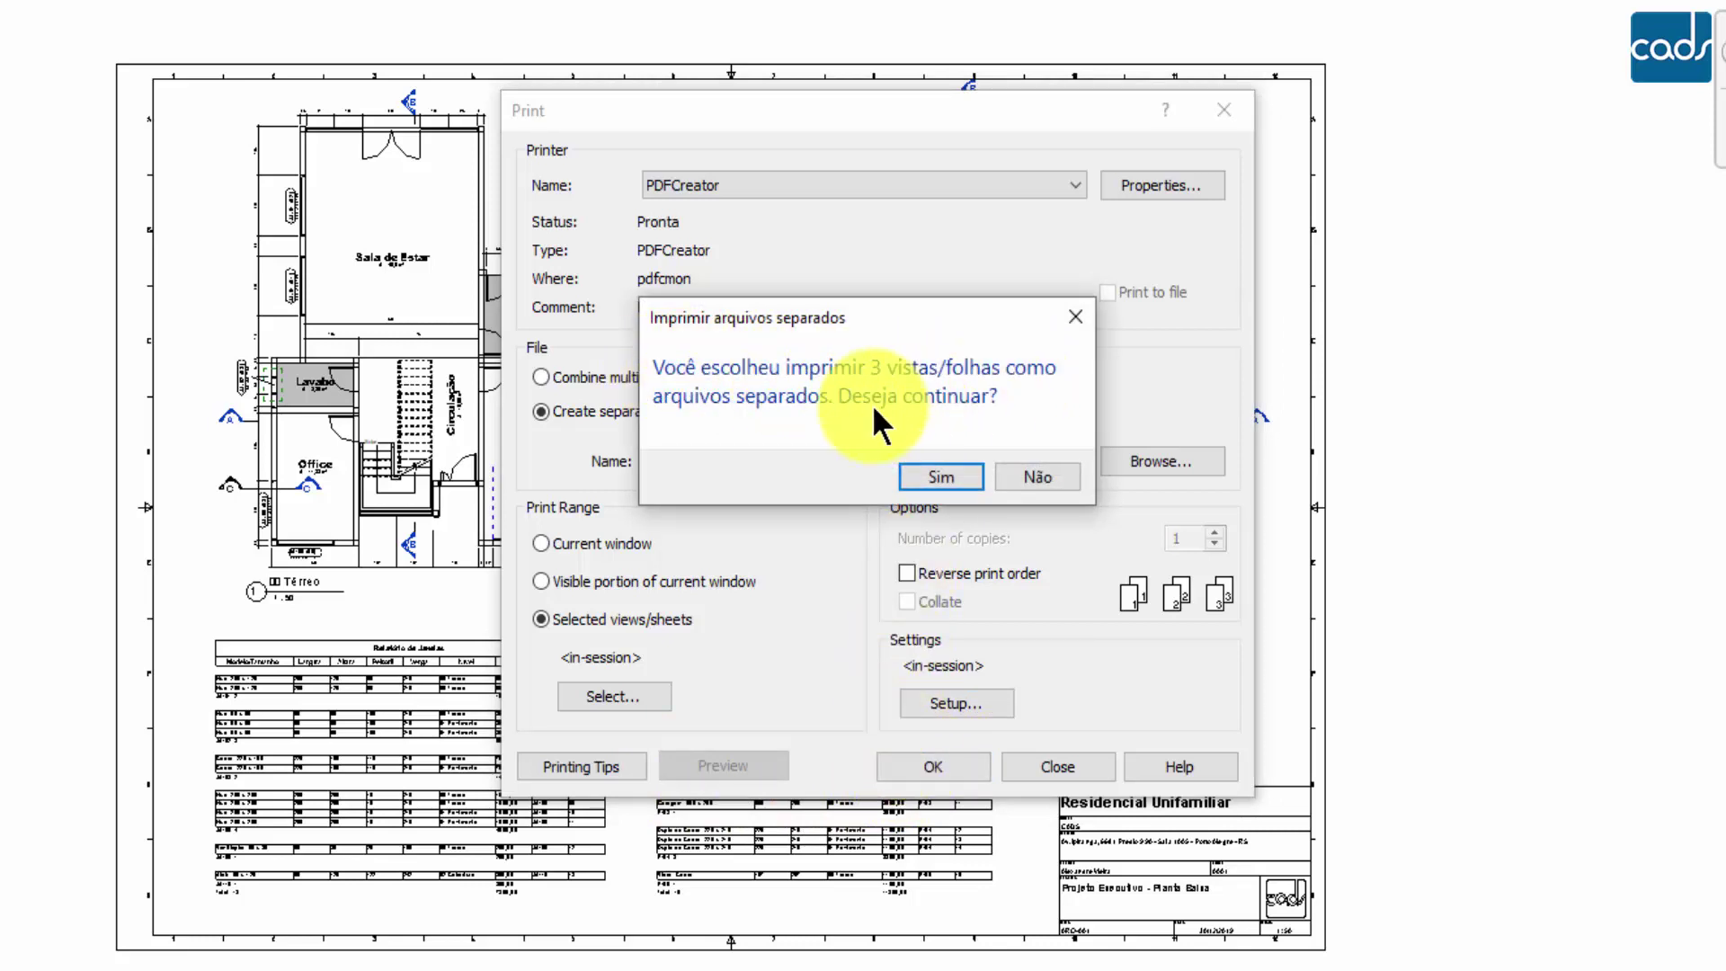
click(935, 477)
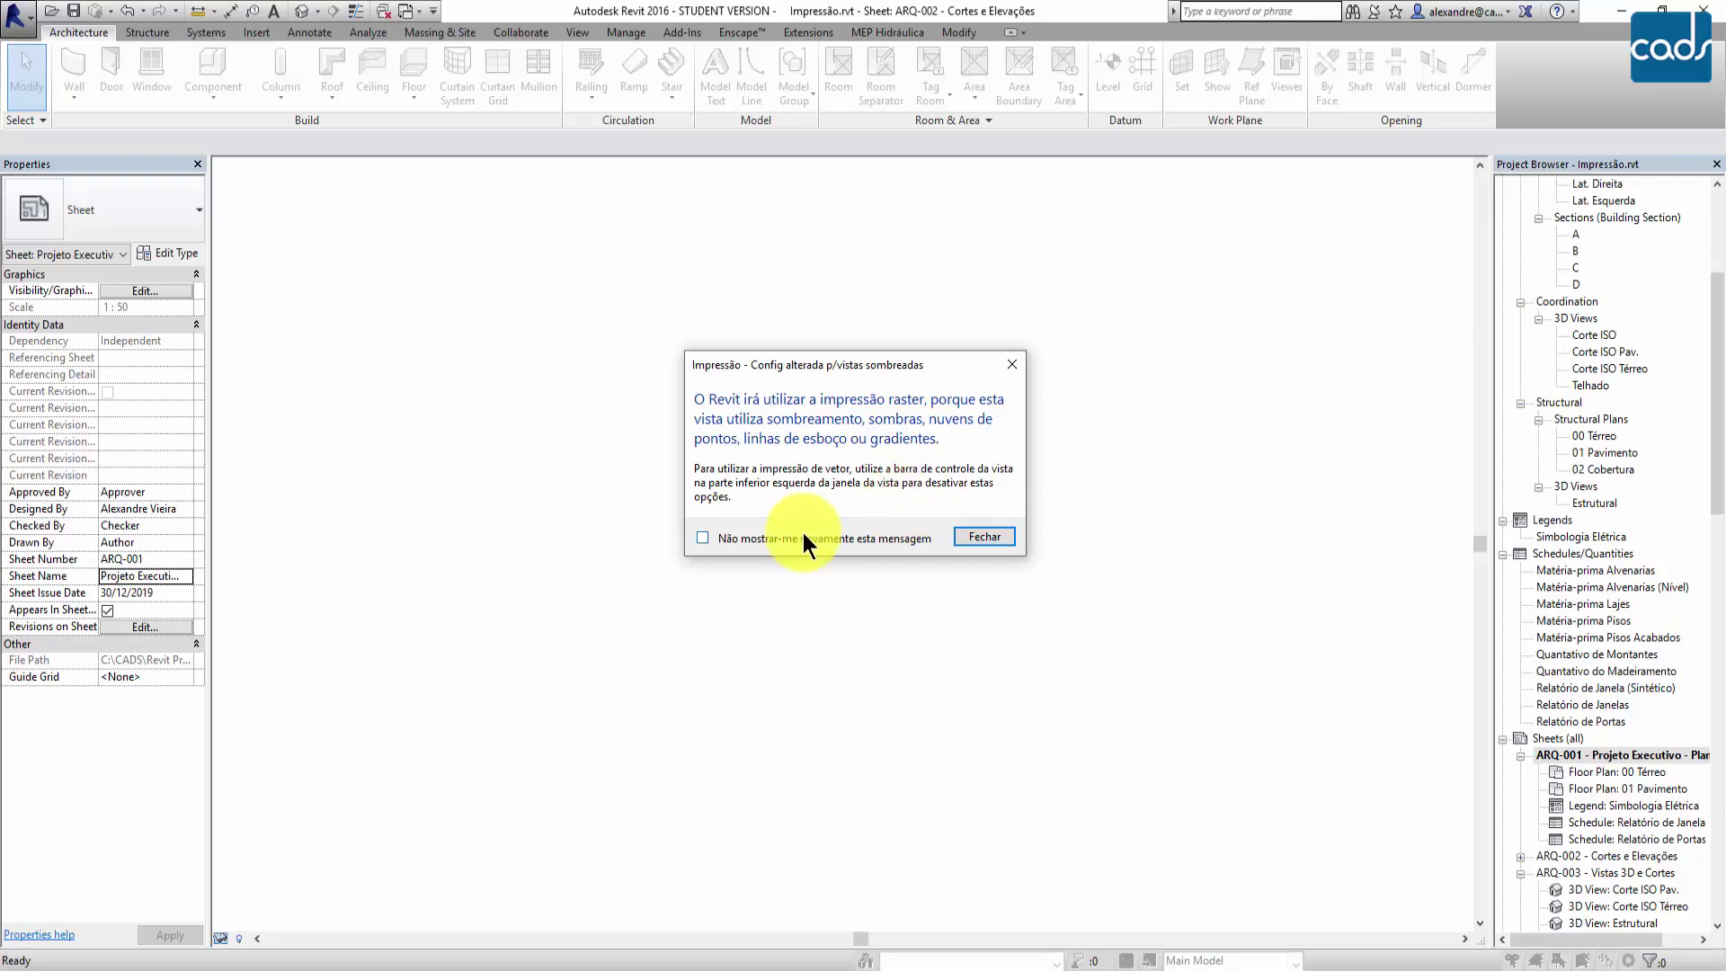
click(732, 536)
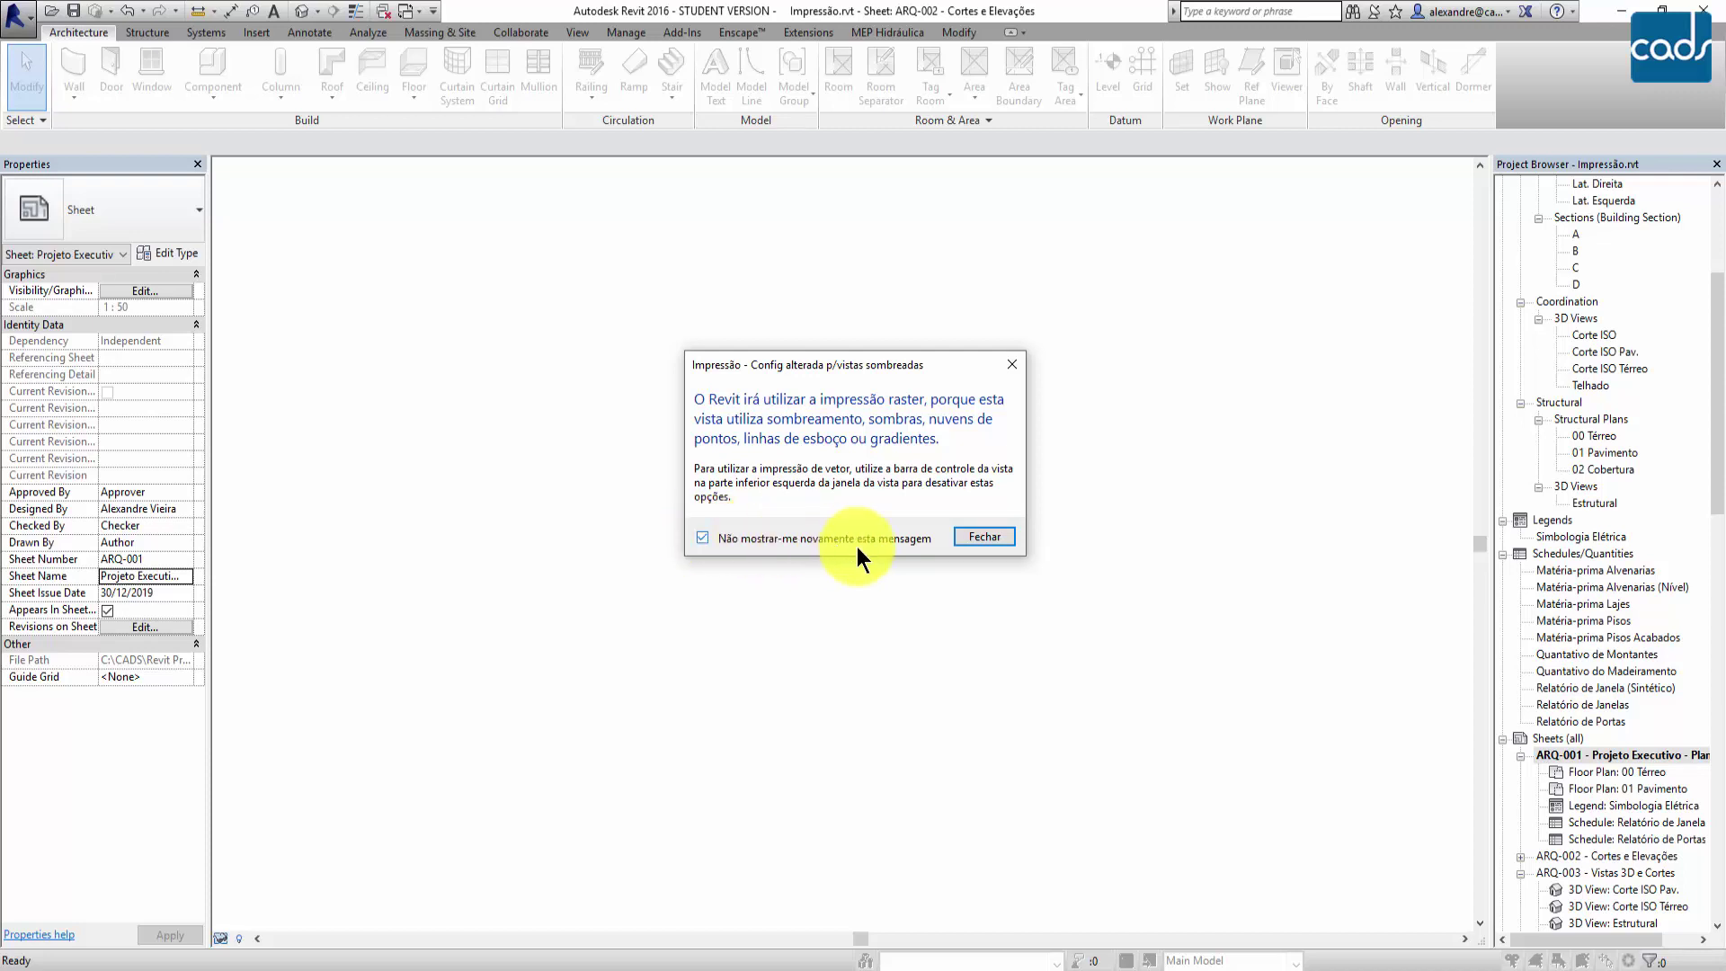
click(969, 537)
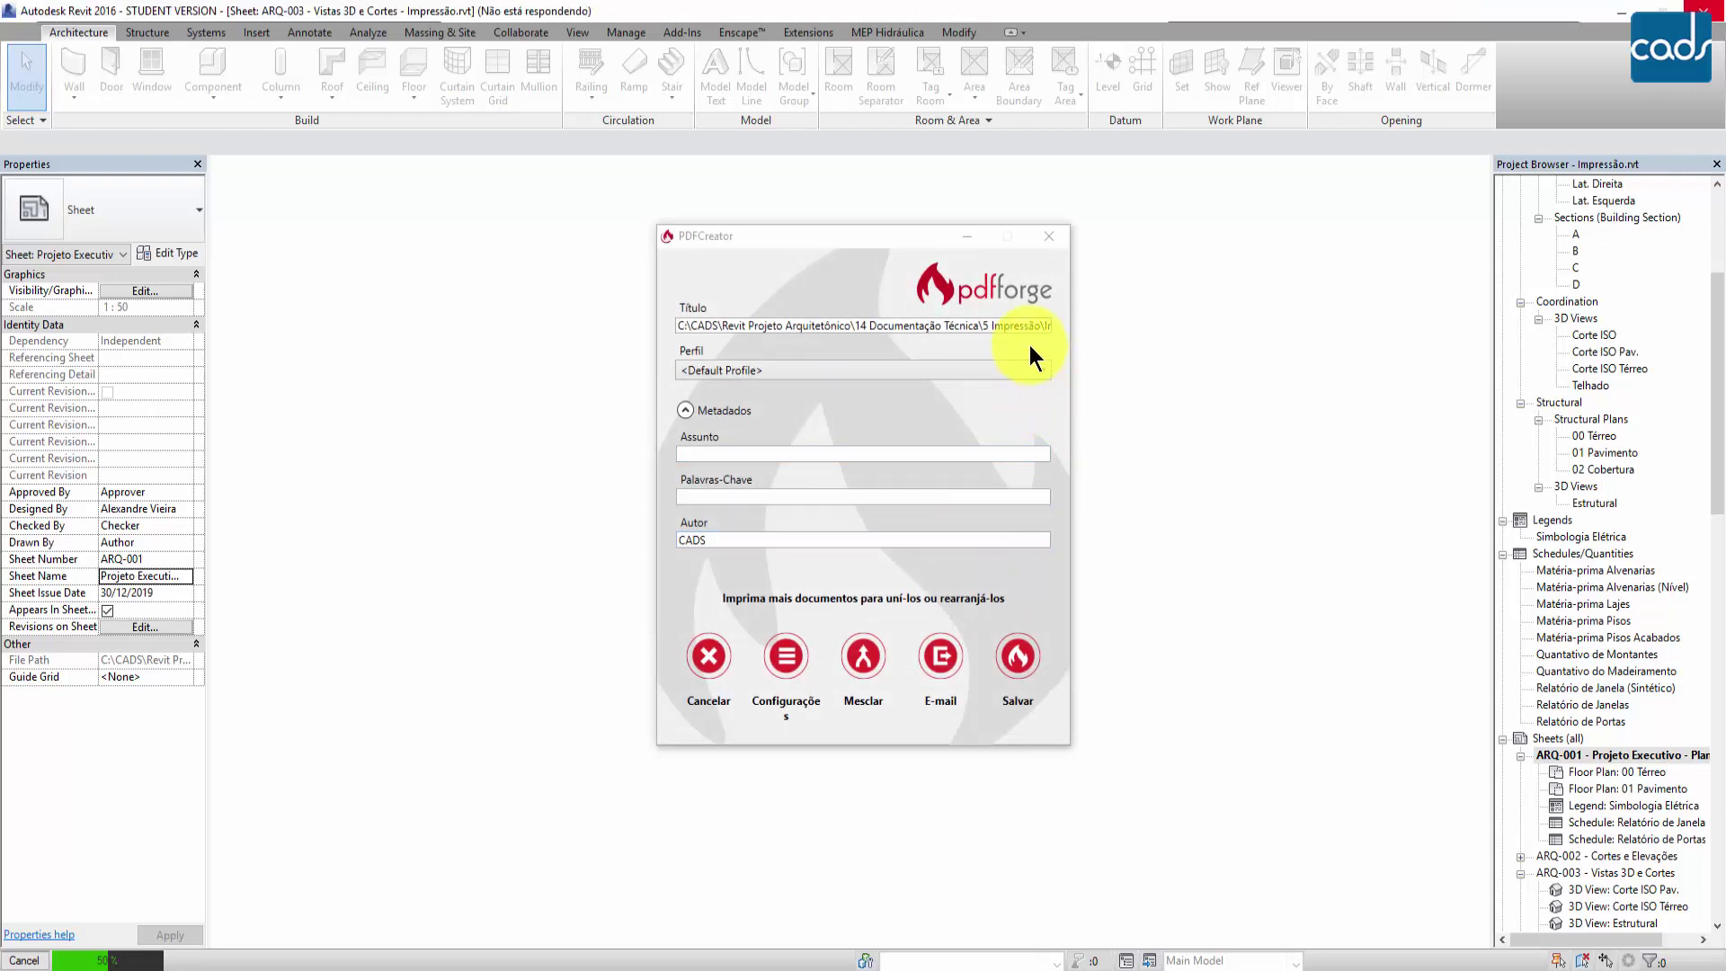
- Shorten the file name to "Sheet - ARQ-002 - Cortes e Elevações.pdf" and save the PDF in the 5 Impressão folder
click(1016, 654)
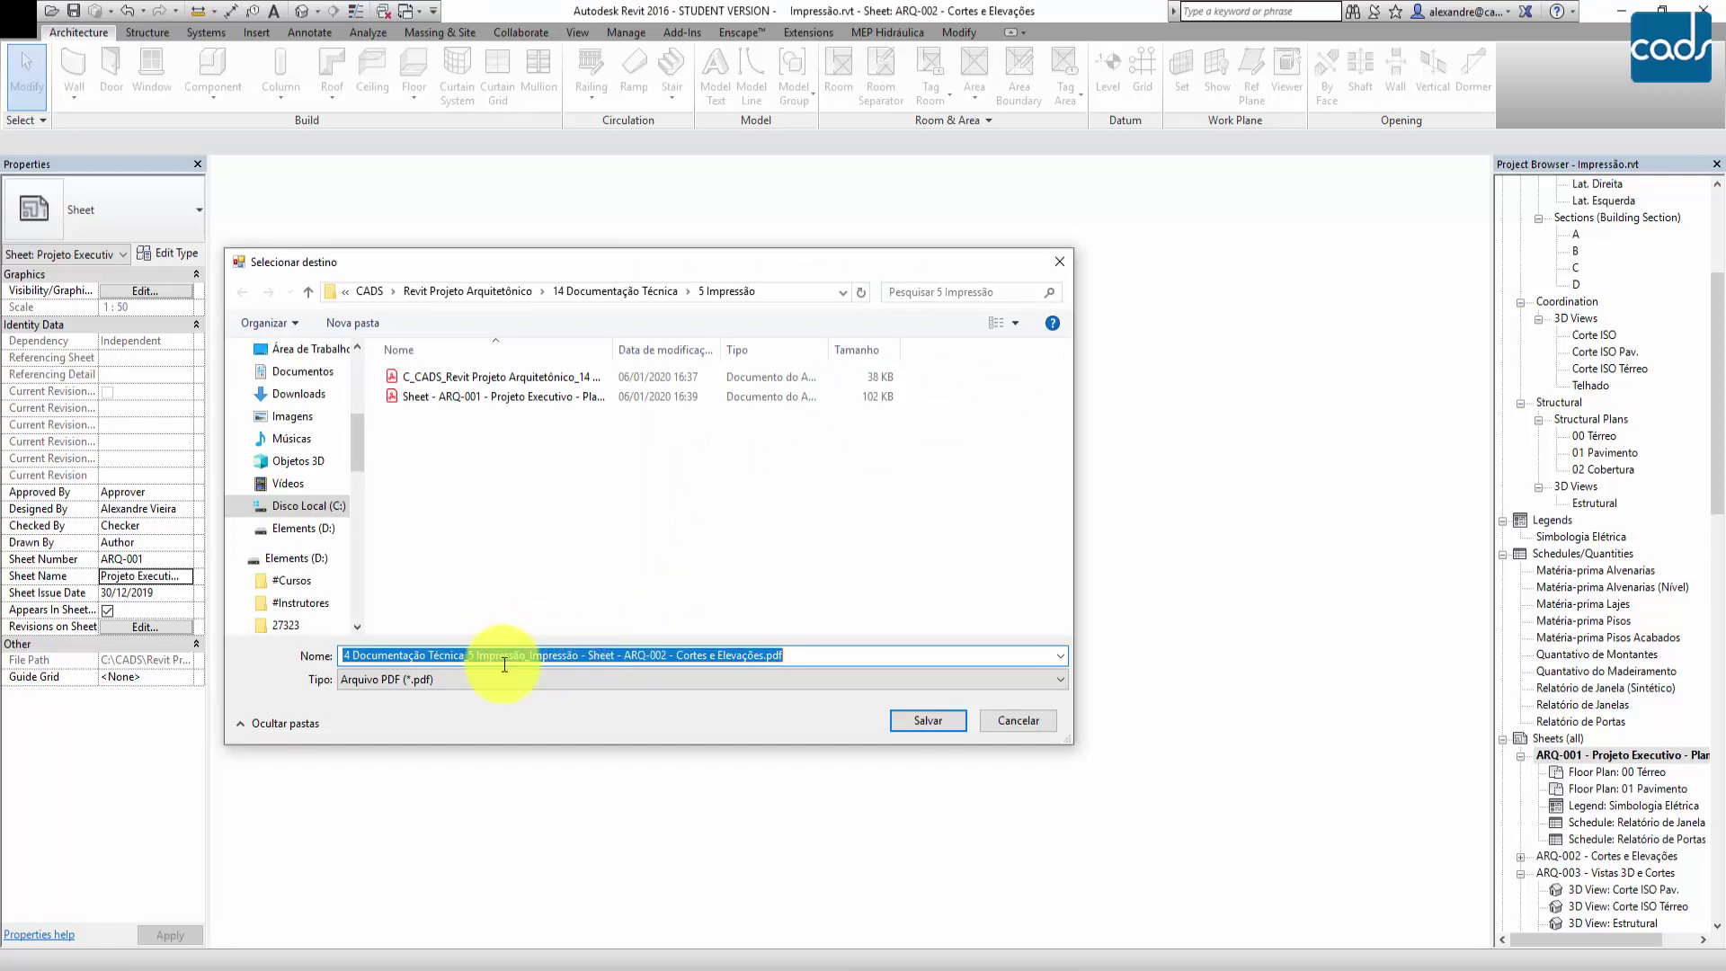
drag(474, 655, 204, 686)
key(Delete)
key(Delete)
key(Delete)
key(Delete)
key(Delete)
key(Delete)
key(Delete)
key(Delete)
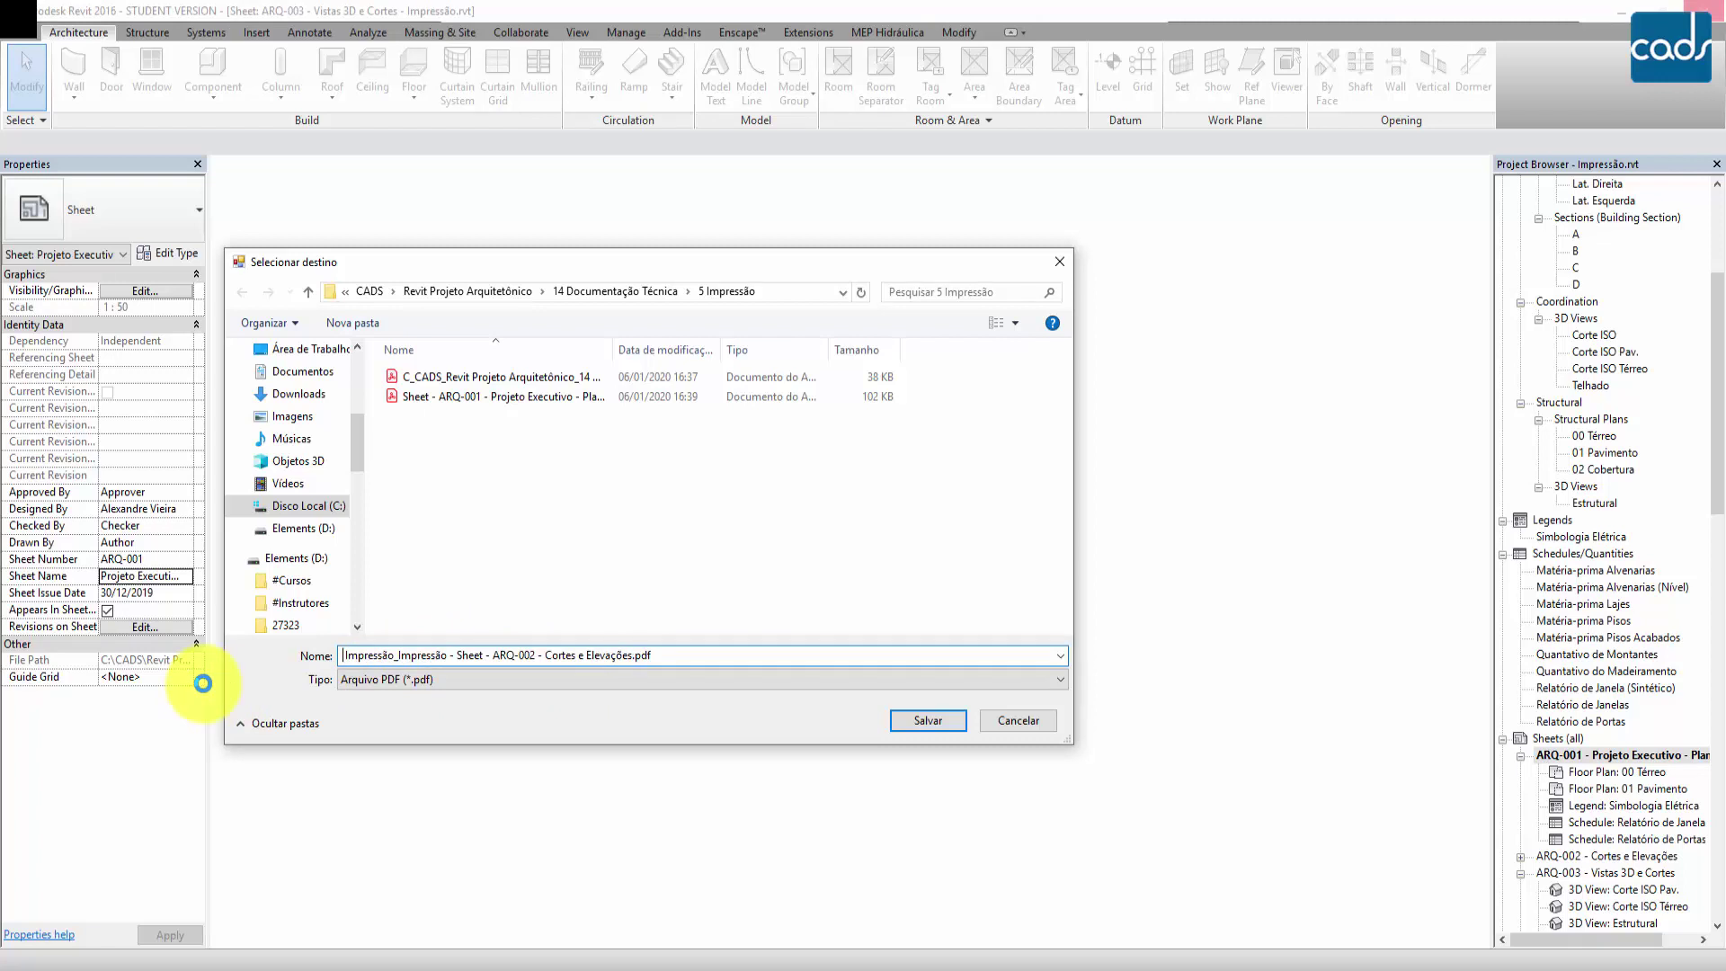
key(Delete)
key(Delete)
key(Delete)
key(Delete)
key(Delete)
key(Delete)
key(Delete)
key(Delete)
key(Delete)
key(Delete)
key(Delete)
key(Delete)
key(Delete)
key(Delete)
key(Delete)
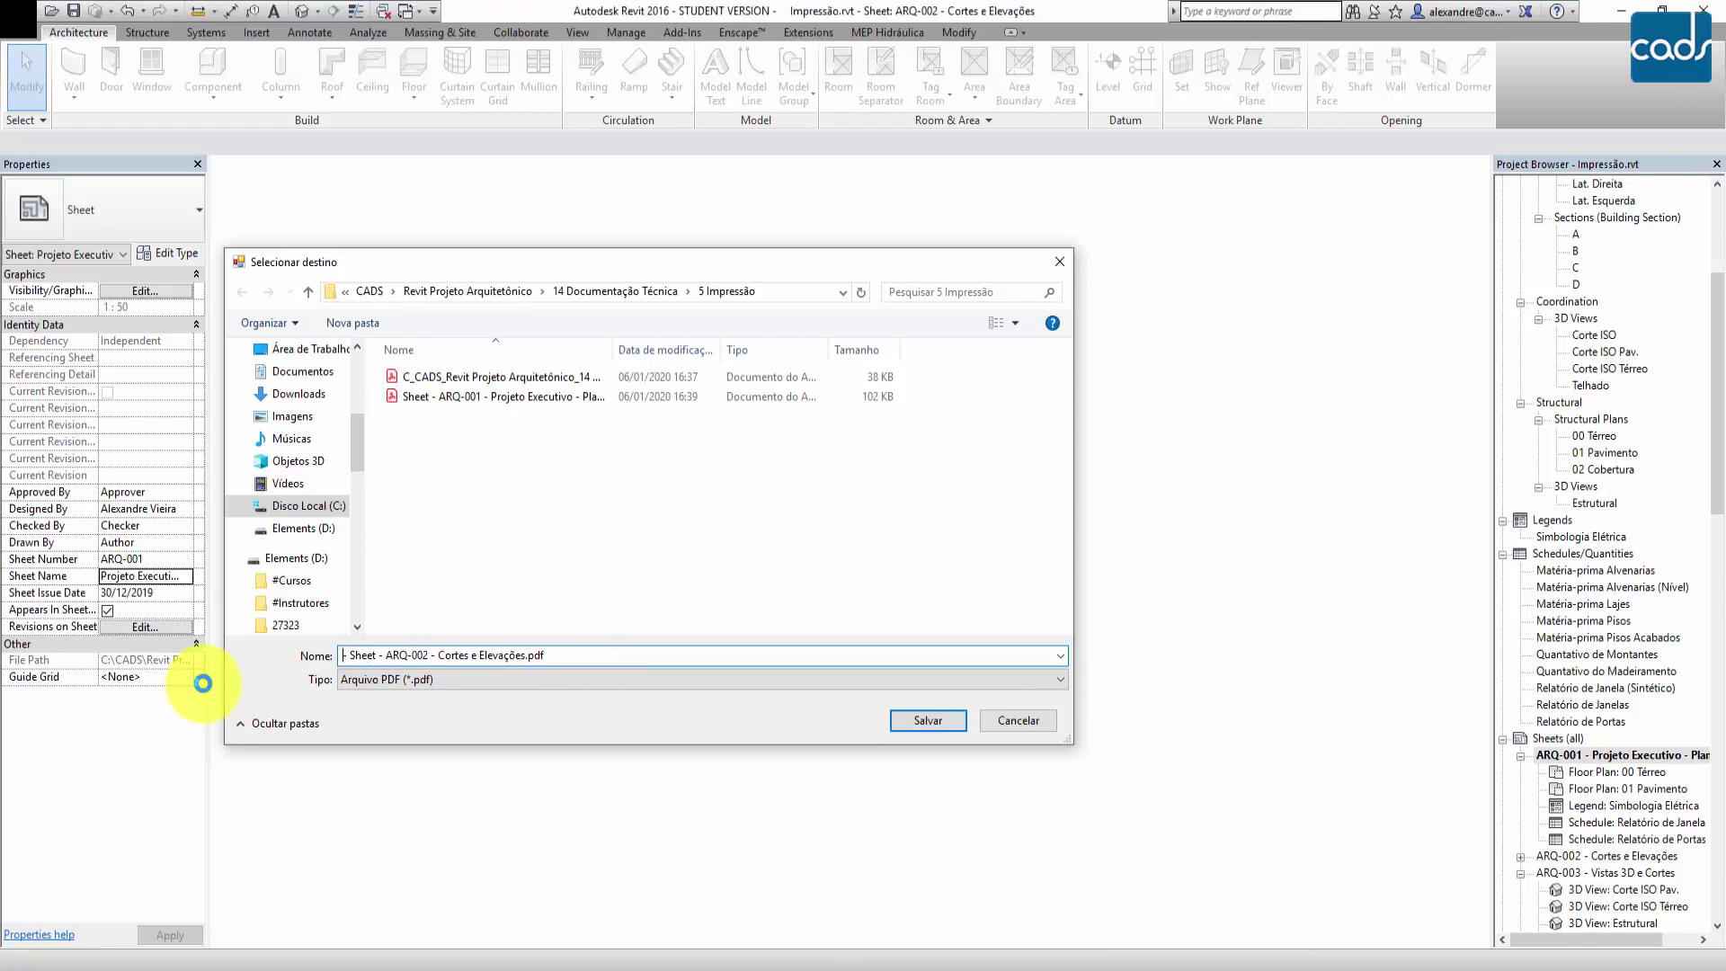
click(921, 717)
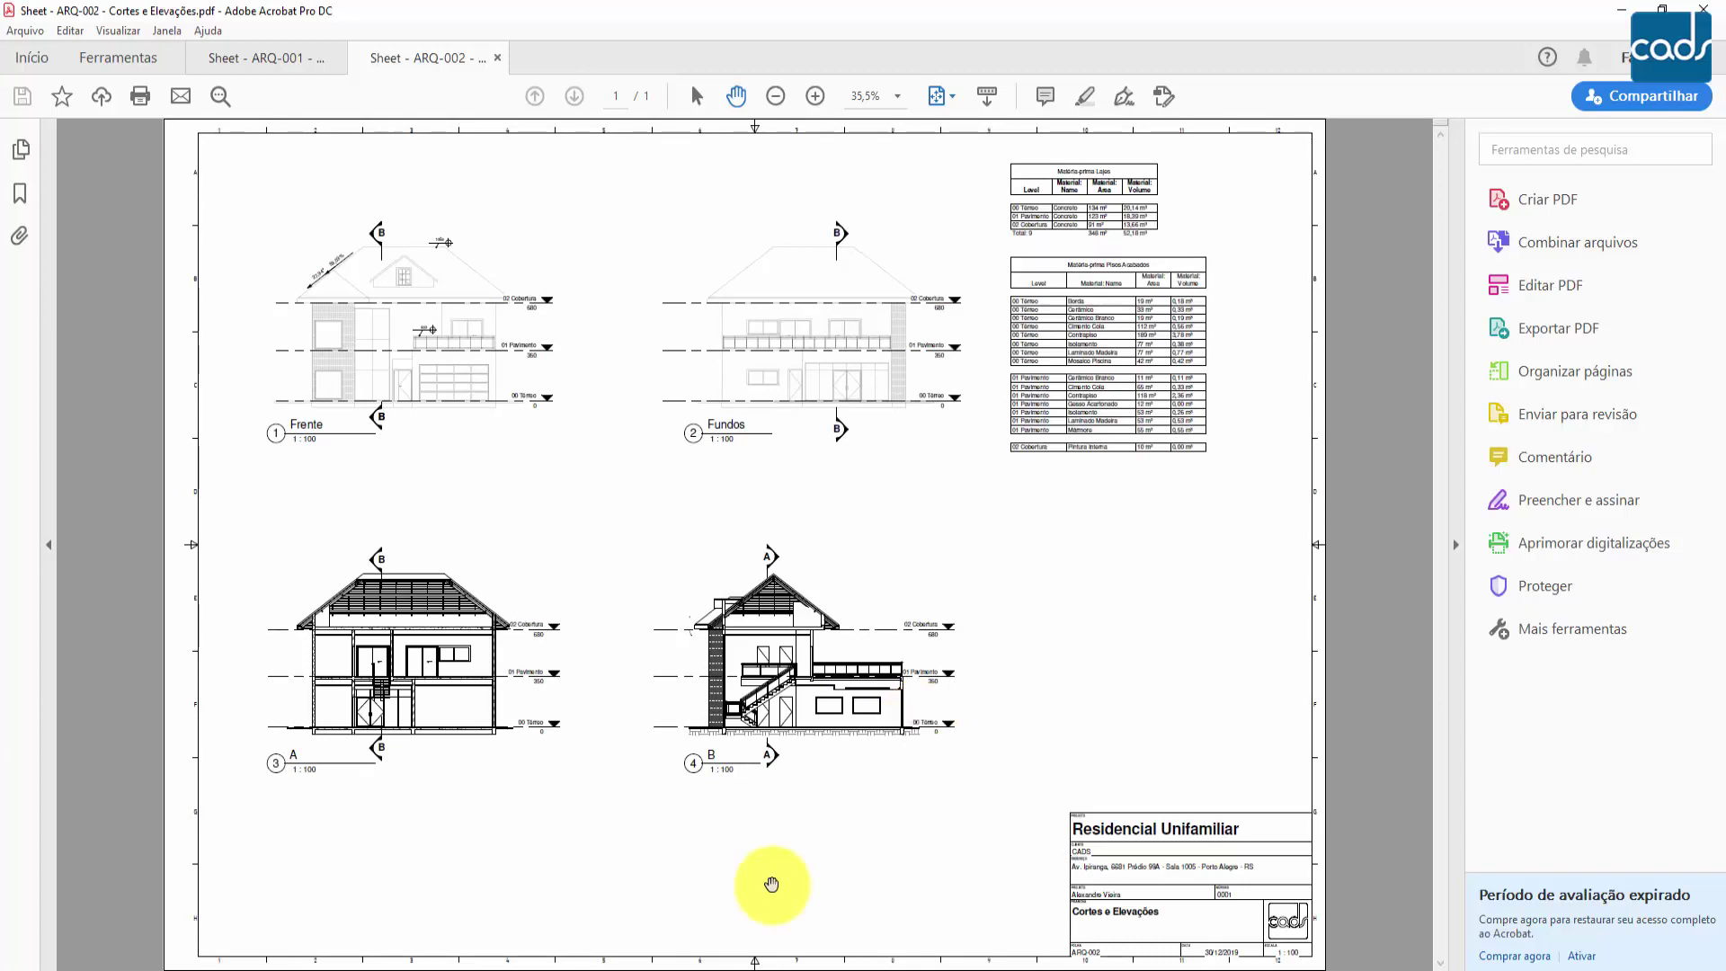
- Switch to Revit and back to the ARQ-002 PDF in Acrobat, and start closing Acrobat
click(1215, 970)
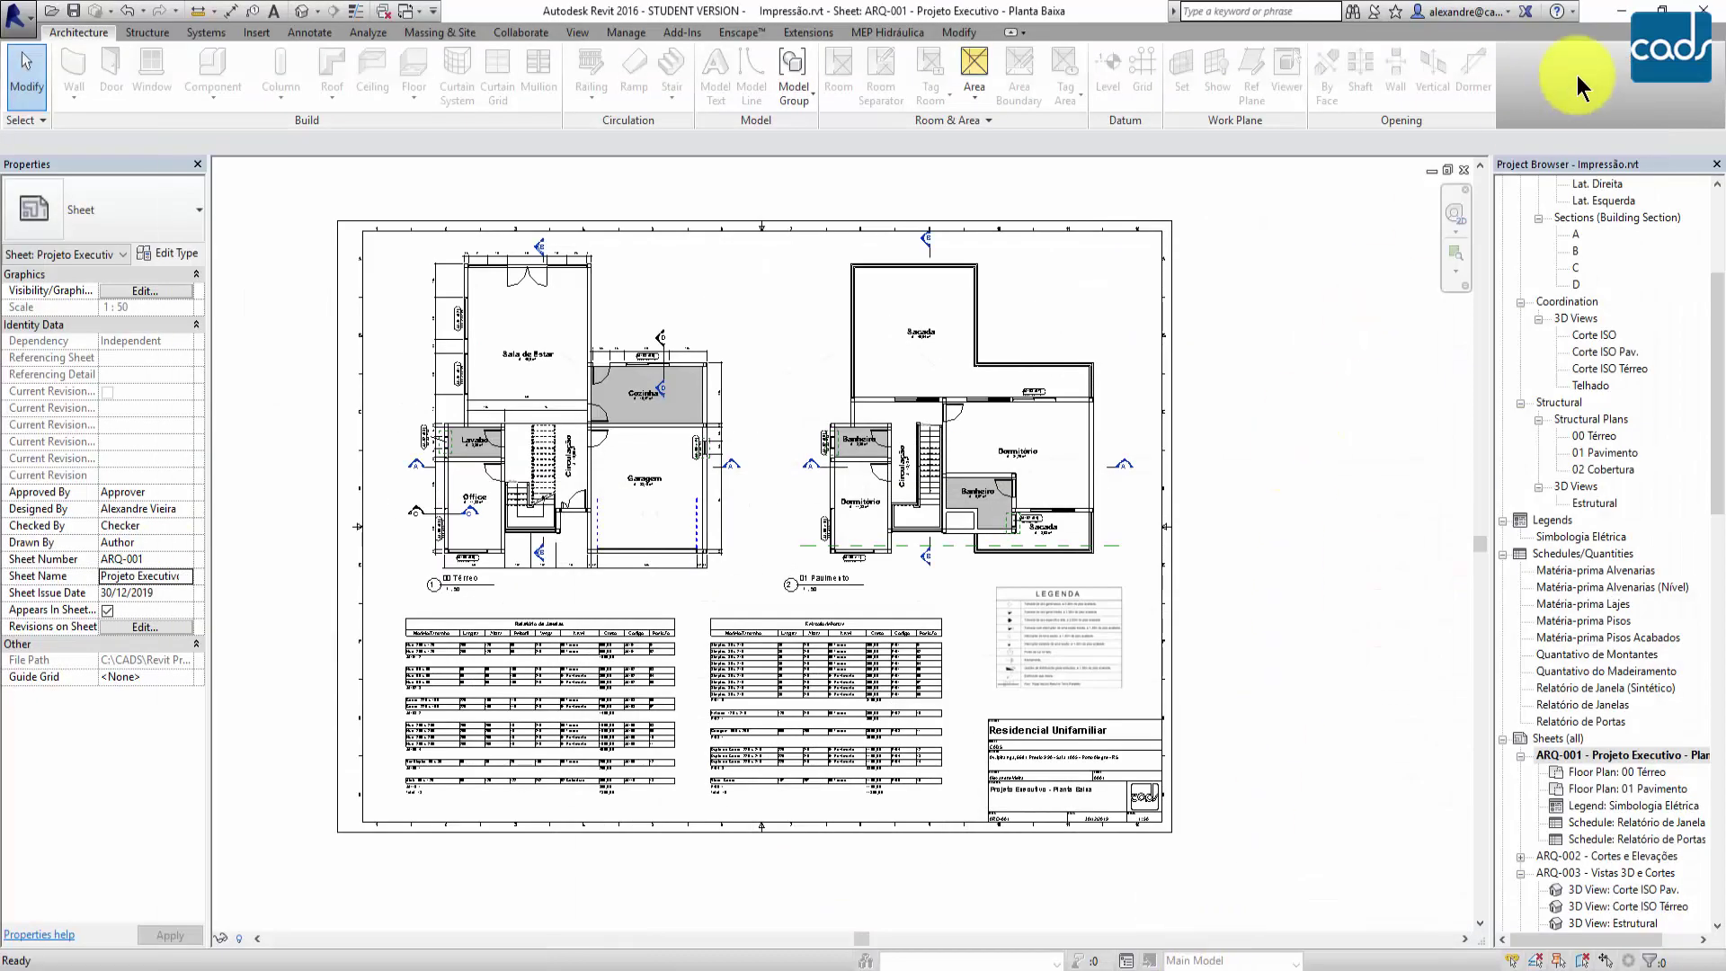
click(1211, 970)
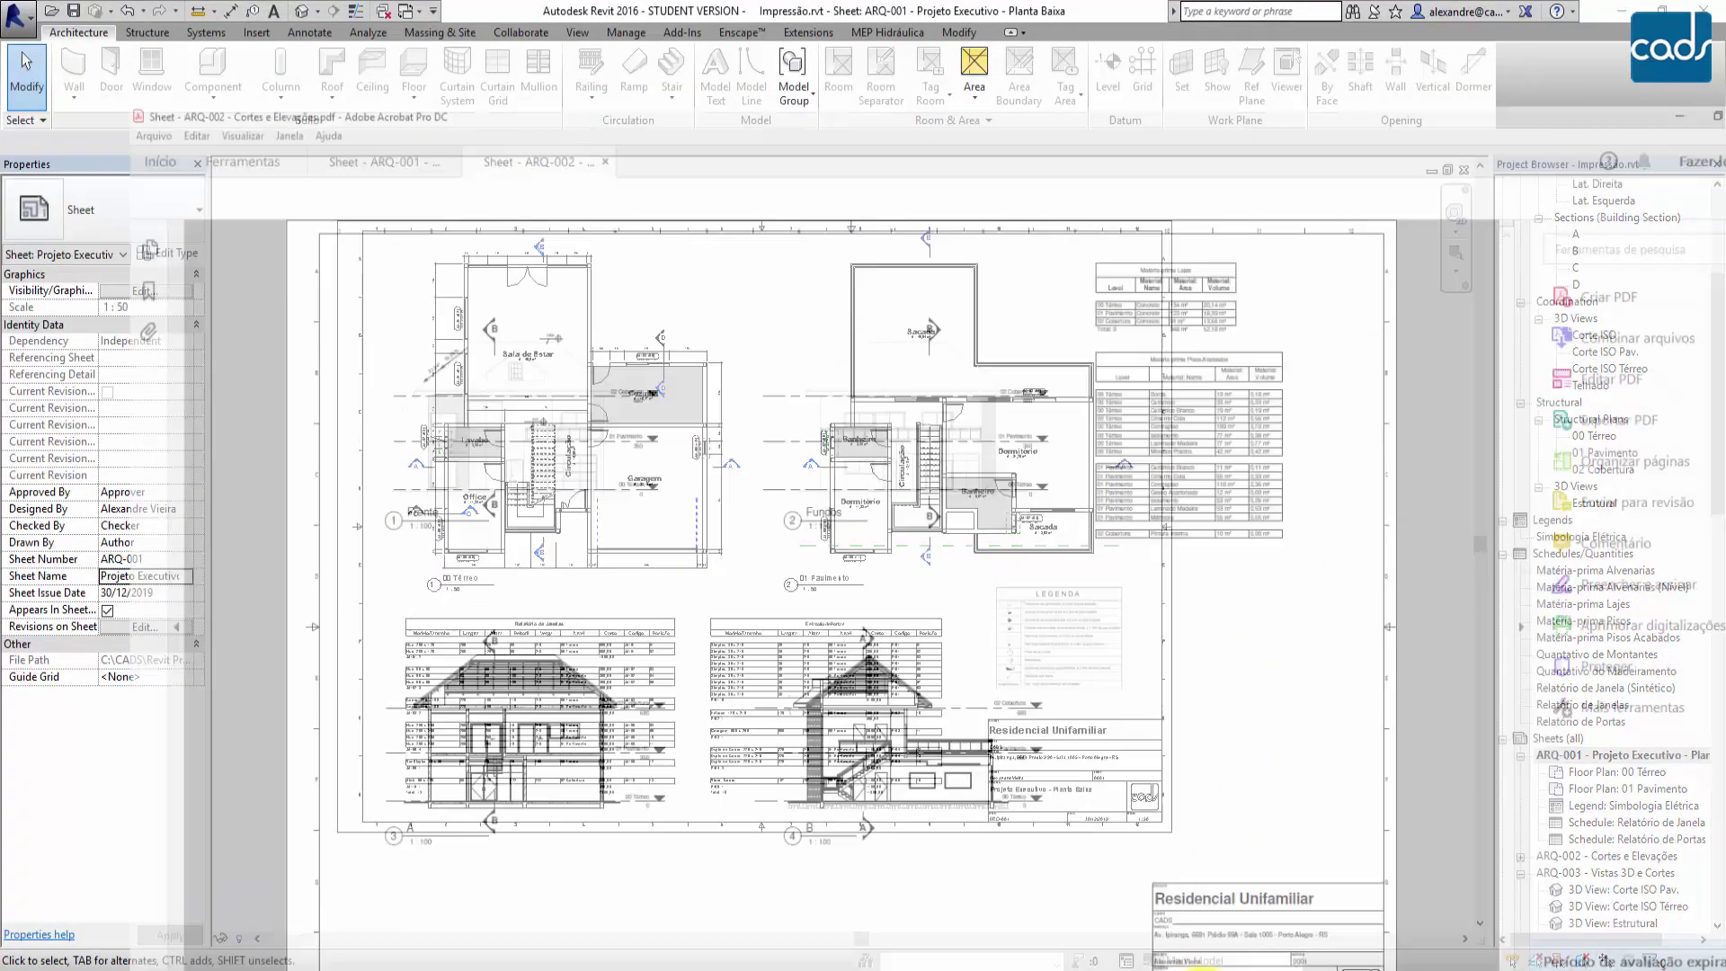
click(1694, 8)
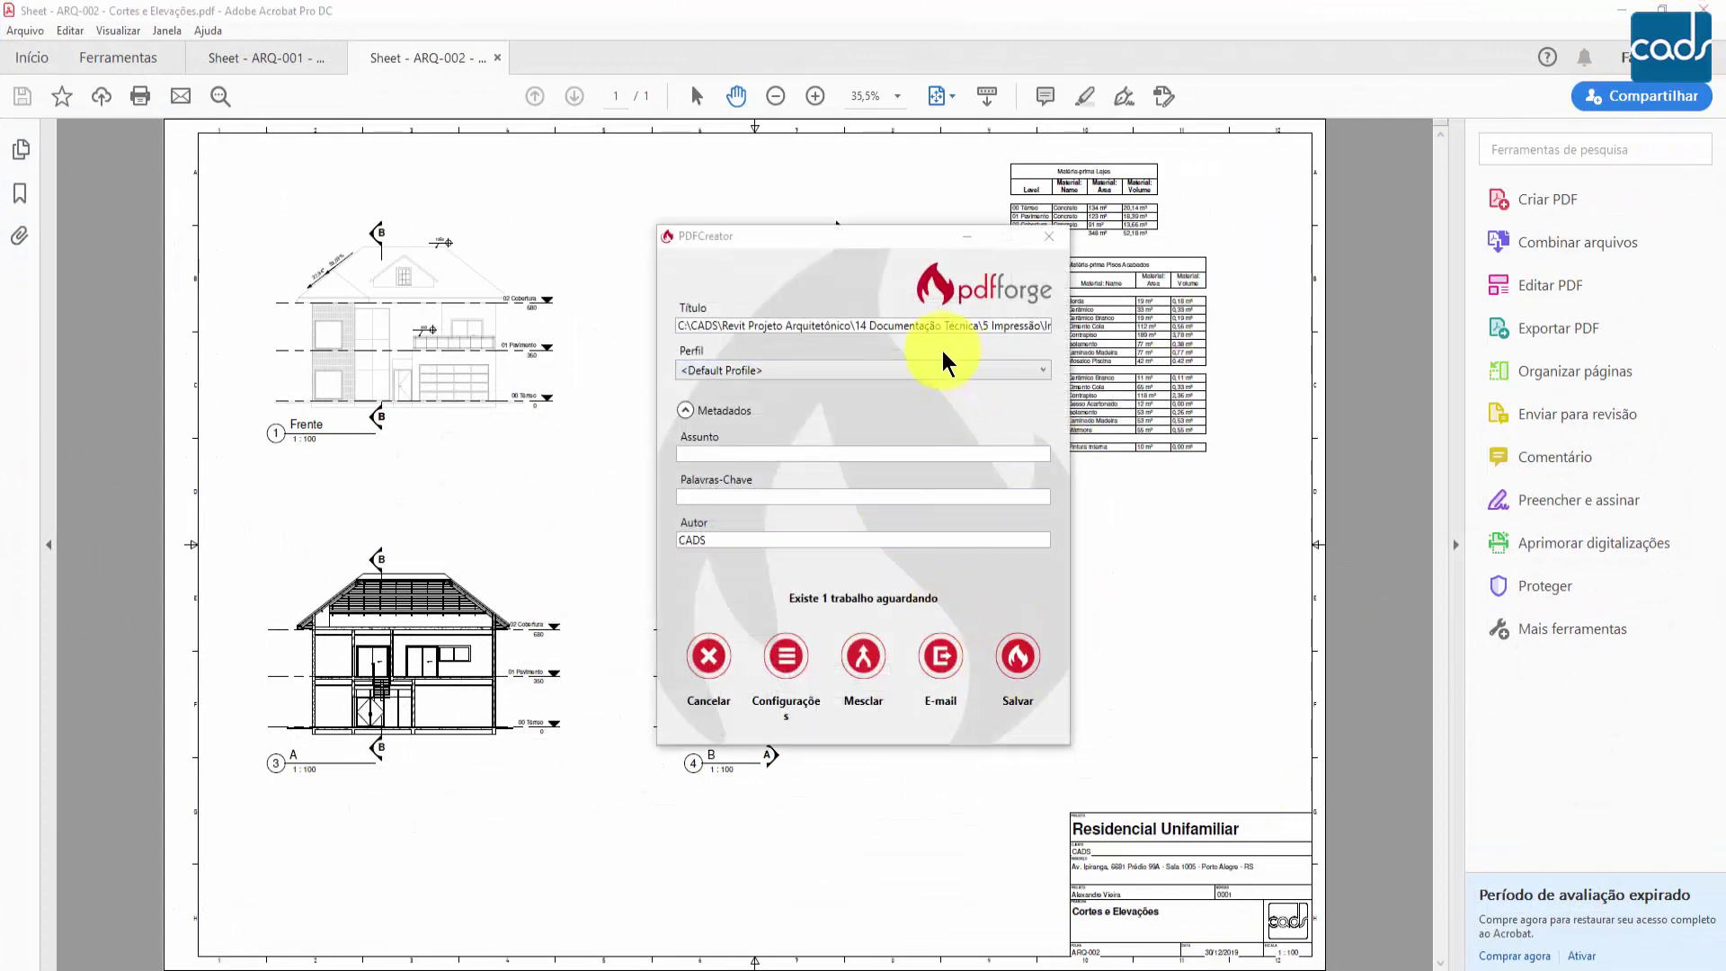
- Shorten the file name to "Sheet - ARQ-003 - Vistas 3D e Cortes.pdf" and save the PDF in the 5 Impressão folder
click(1016, 661)
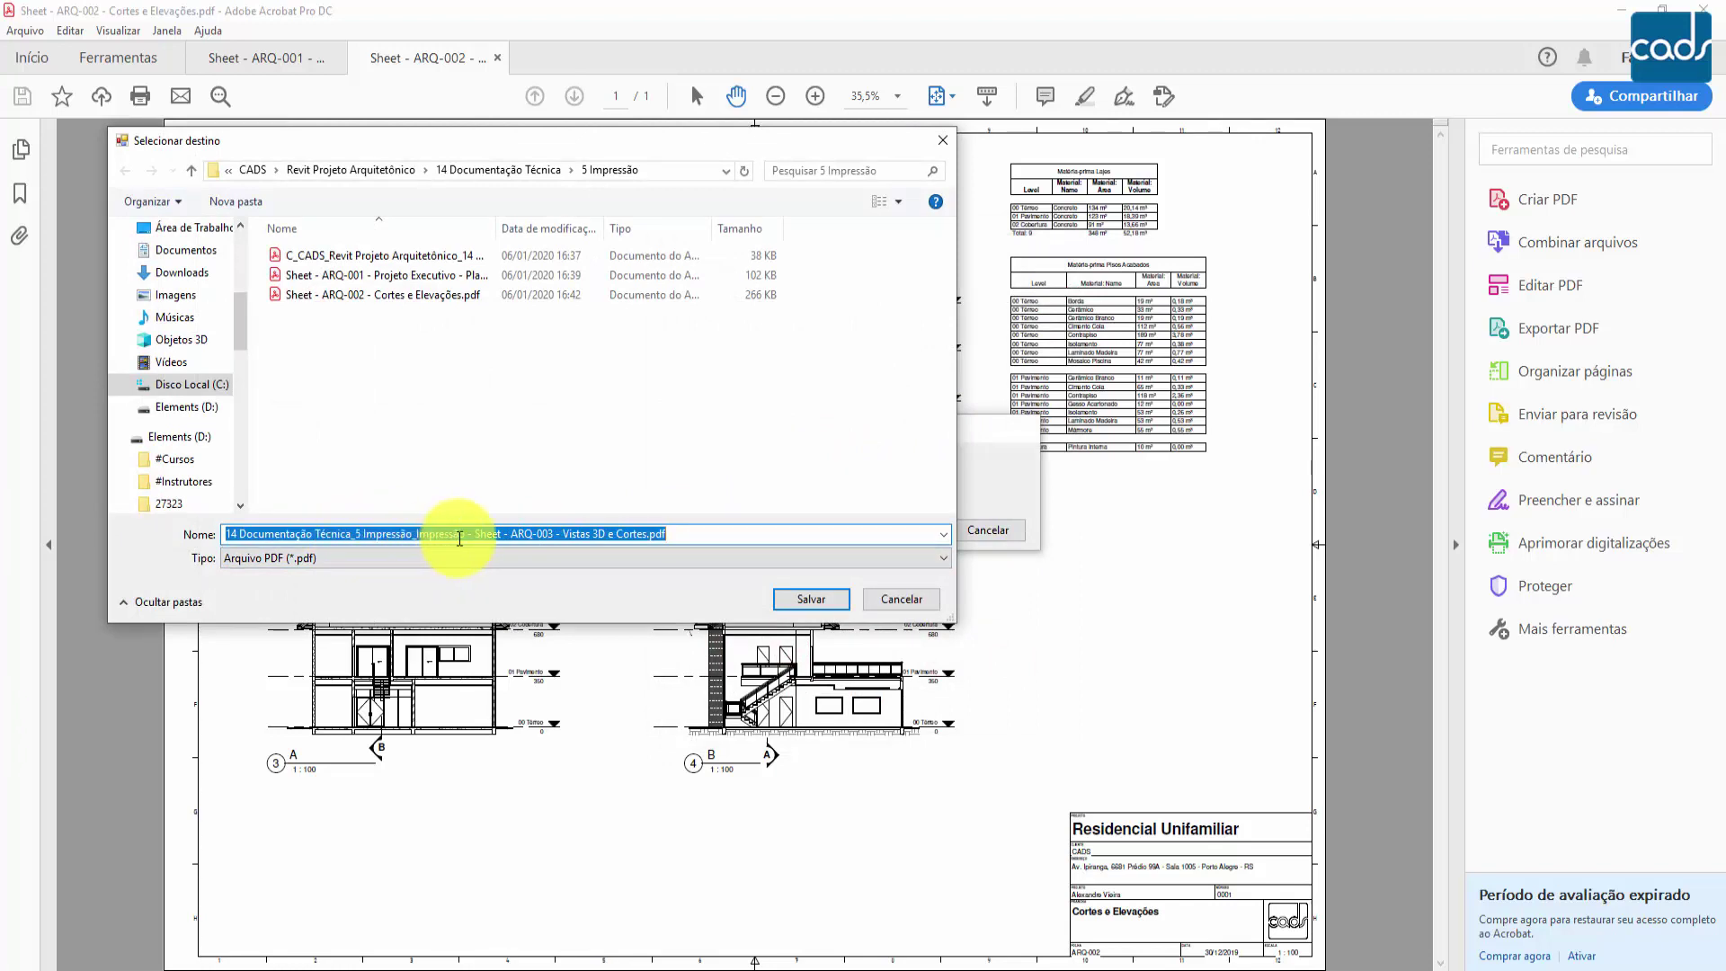
drag(472, 534, 101, 535)
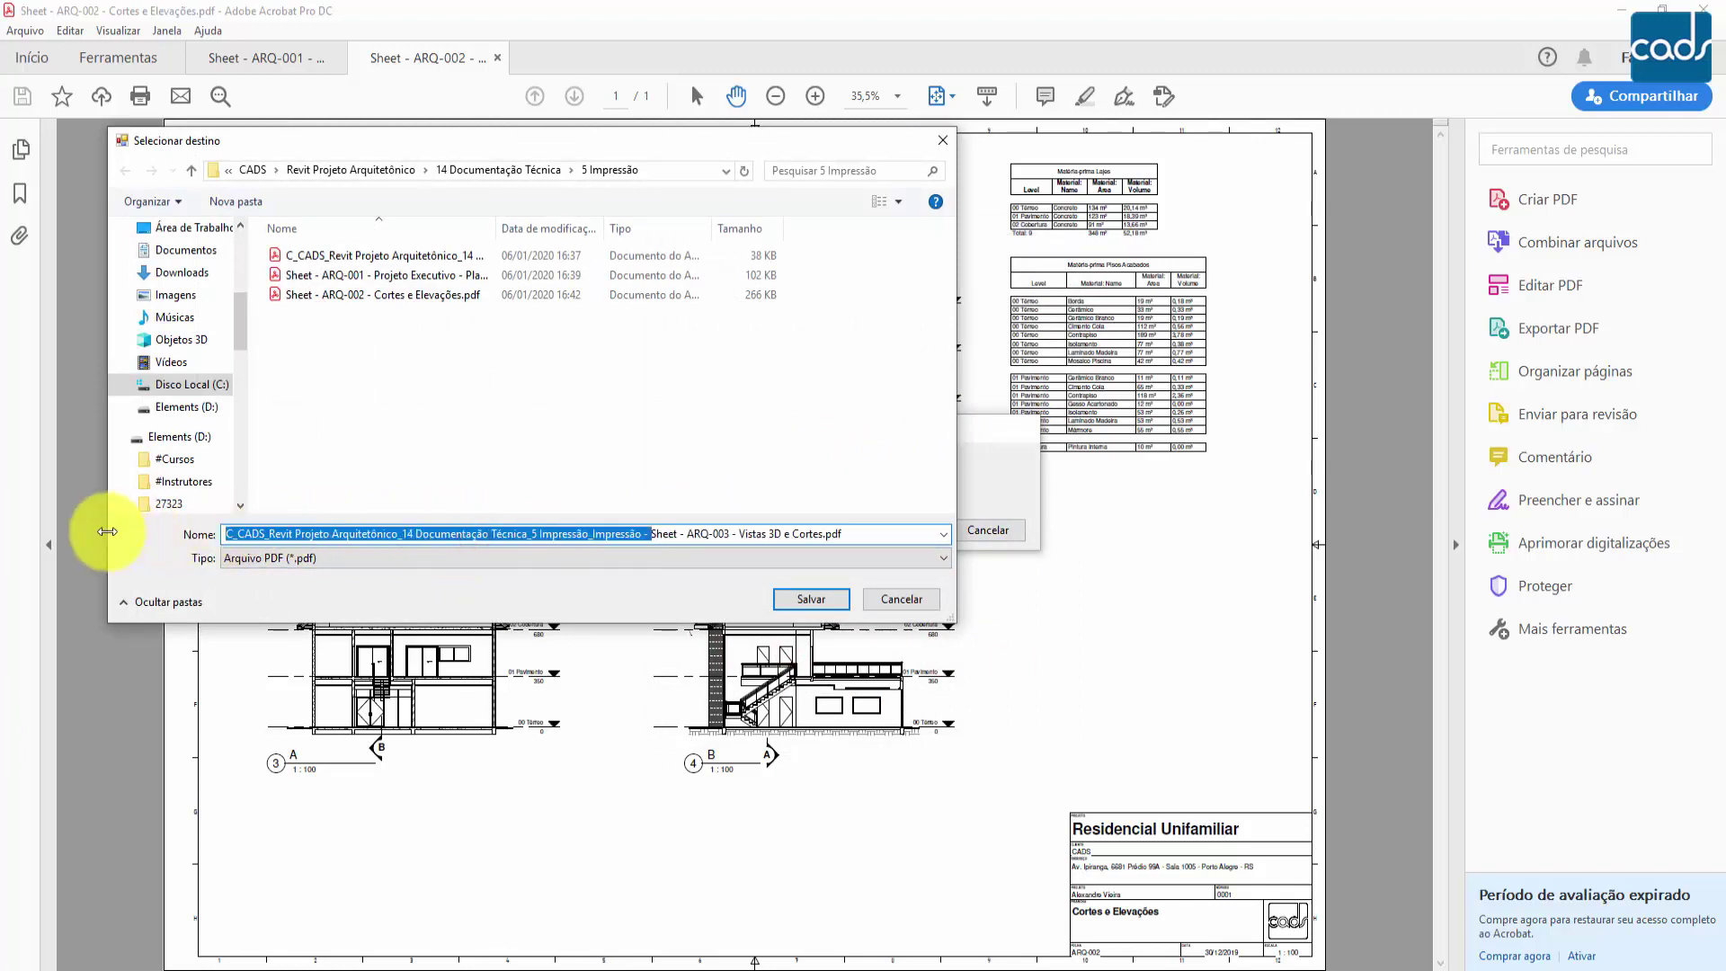
key(BackSpace)
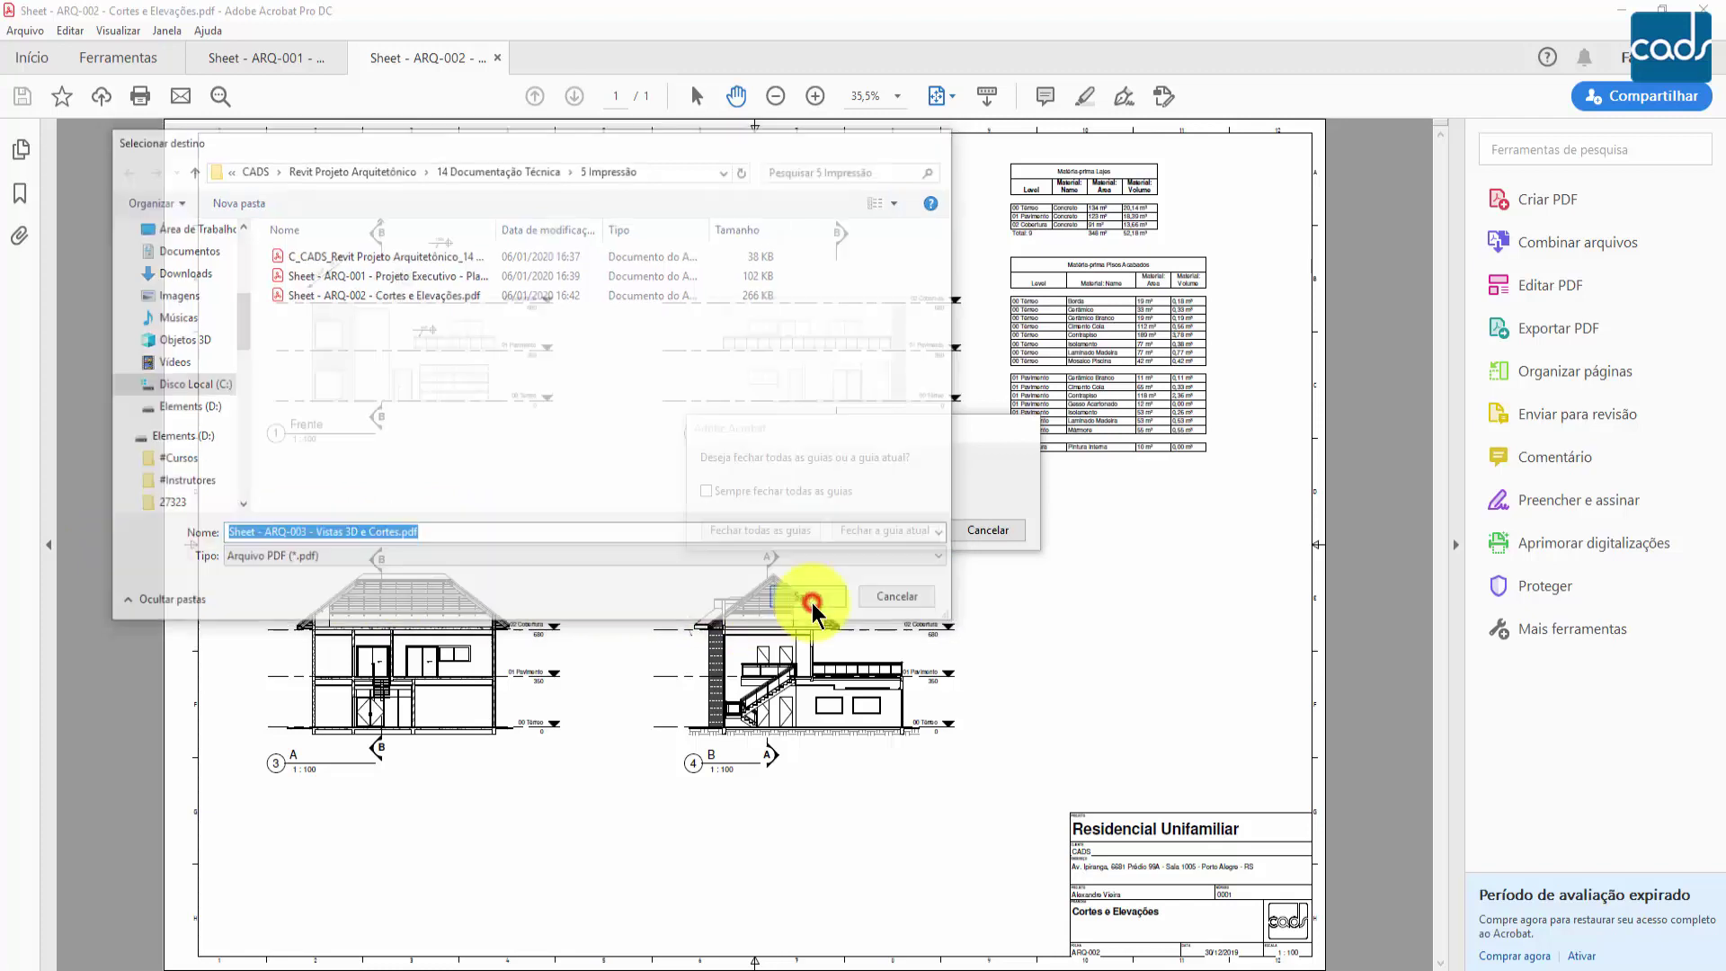
click(812, 600)
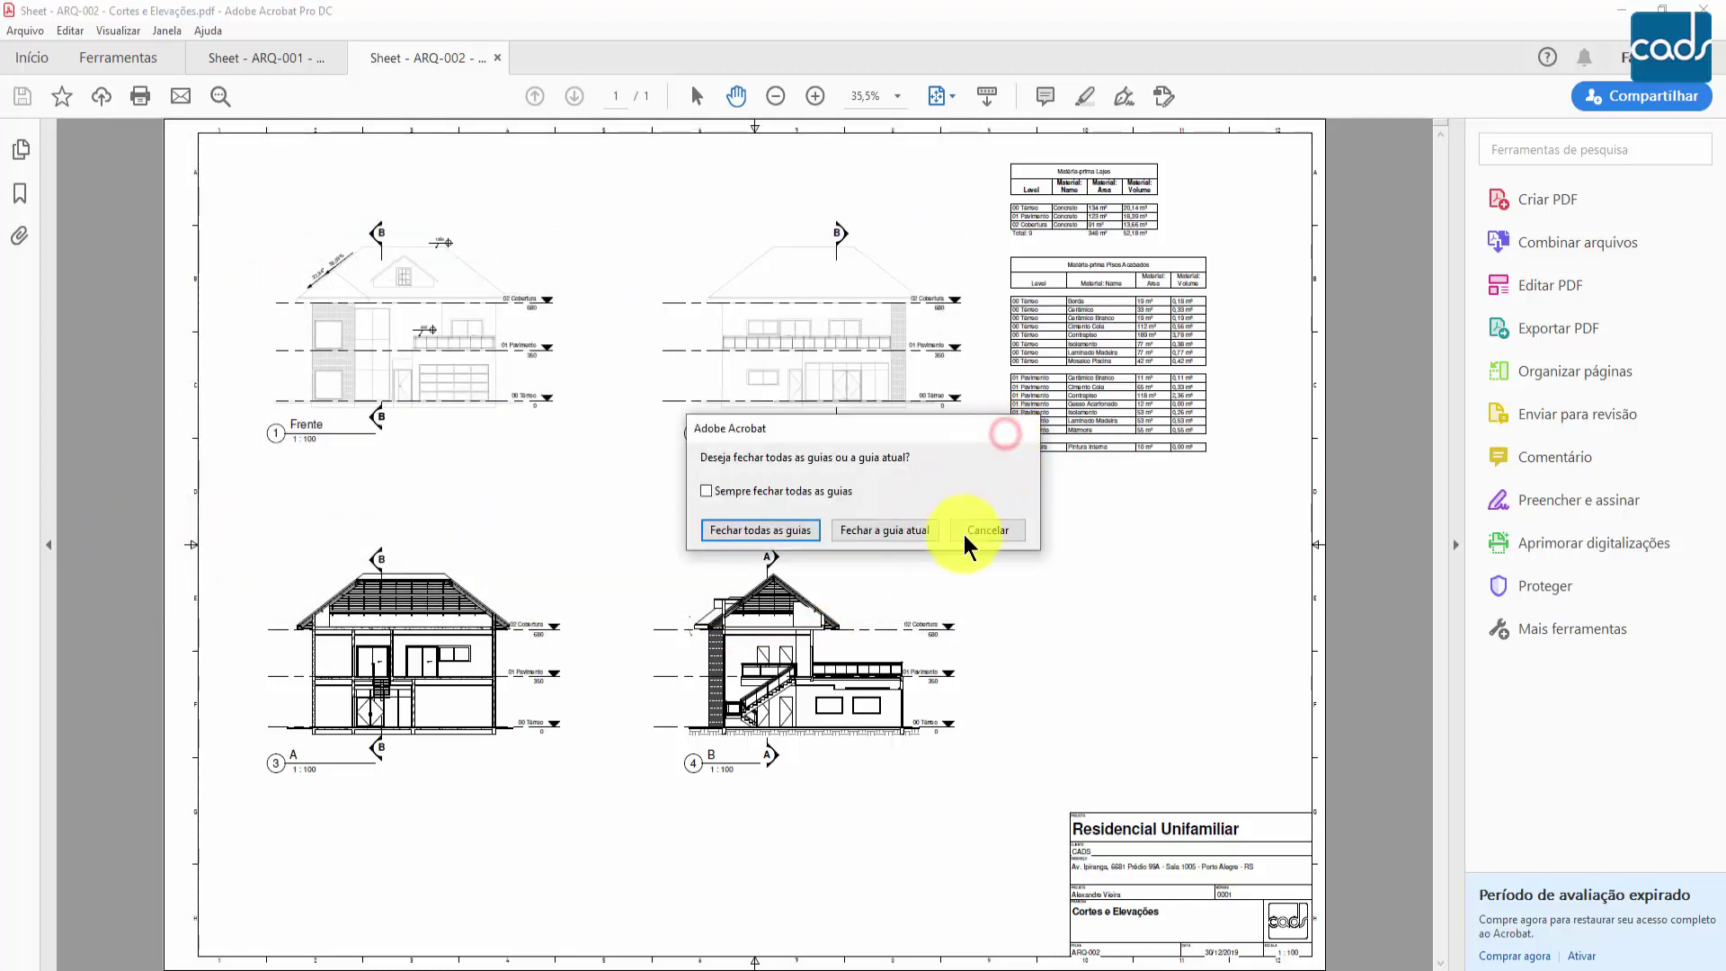
- Close only the ARQ-002 PDF tab, and close Acrobat with the remaining ARQ-001 PDF
click(903, 532)
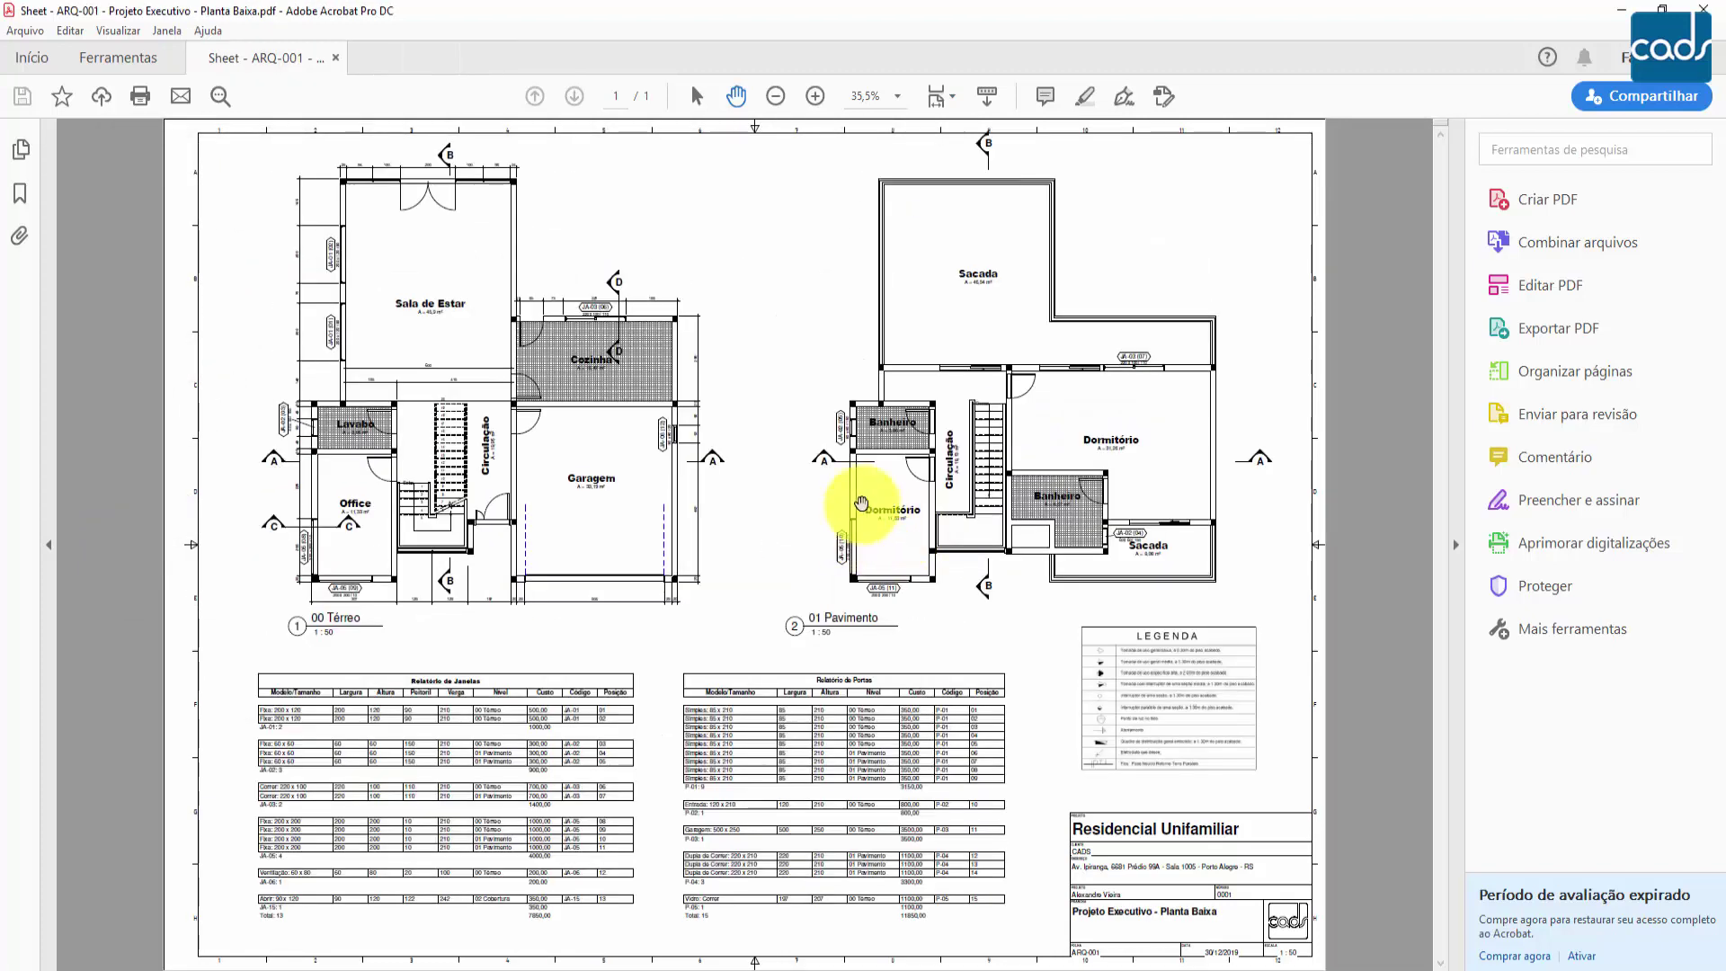
click(1712, 11)
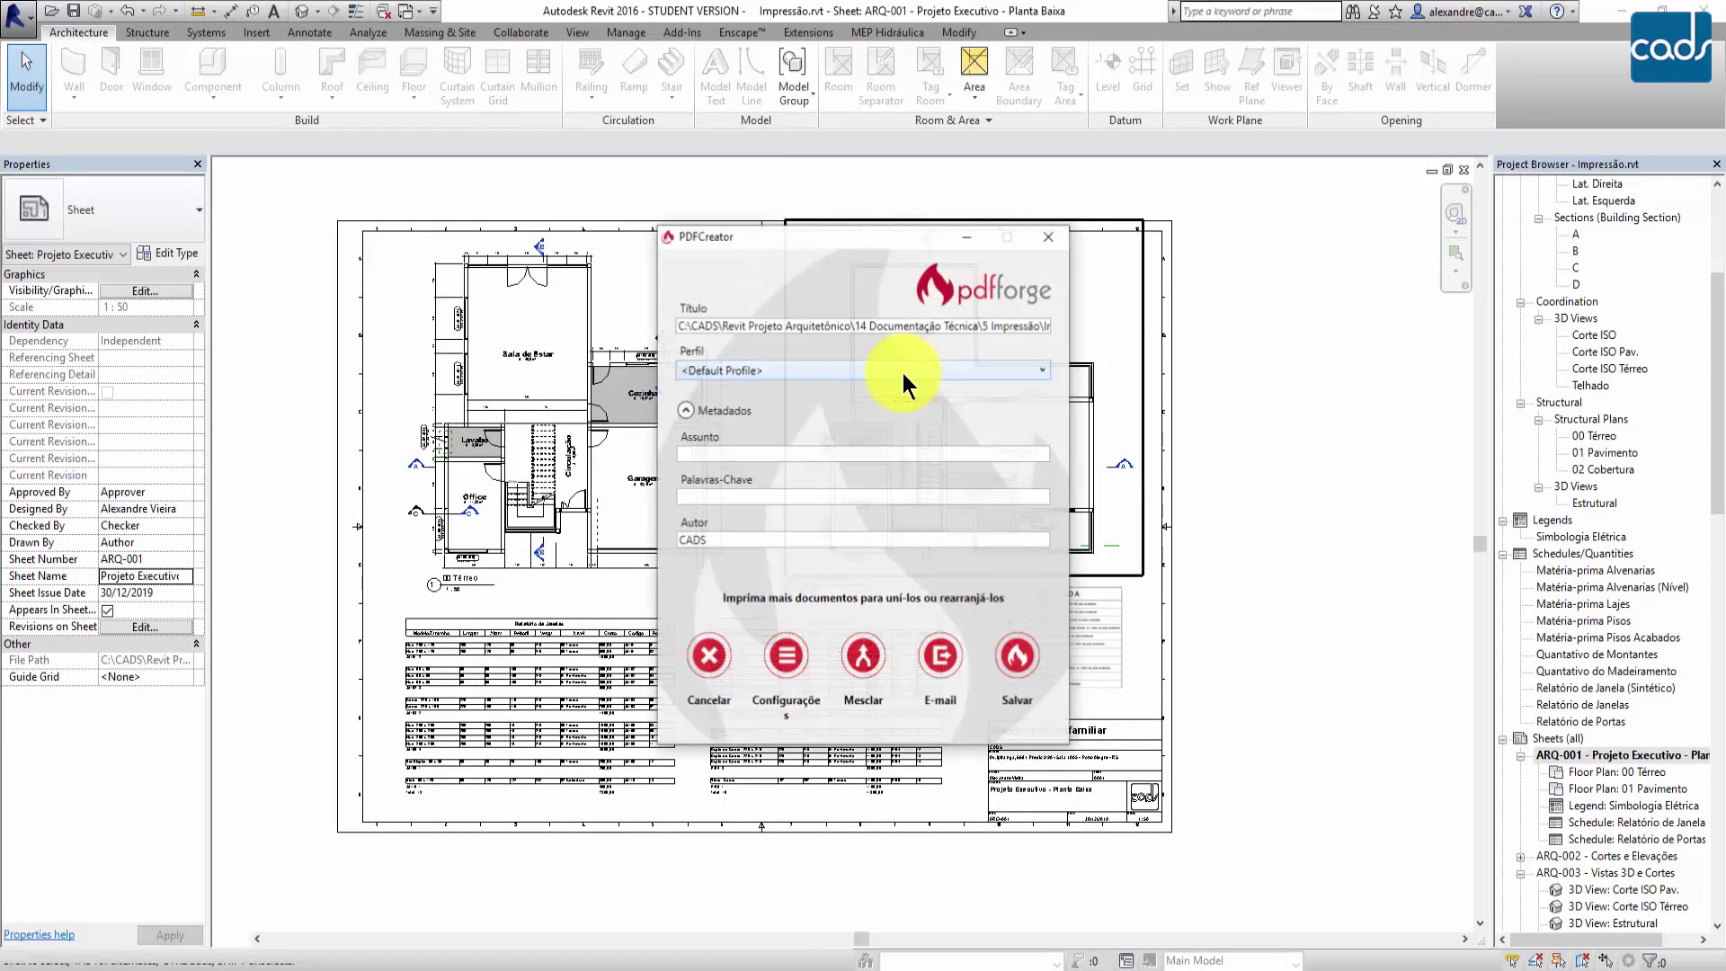
- Shorten the file name to "Sheet - ARQ-004 - Implantação.pdf" and save the PDF in the 5 Impressão folder
click(1014, 653)
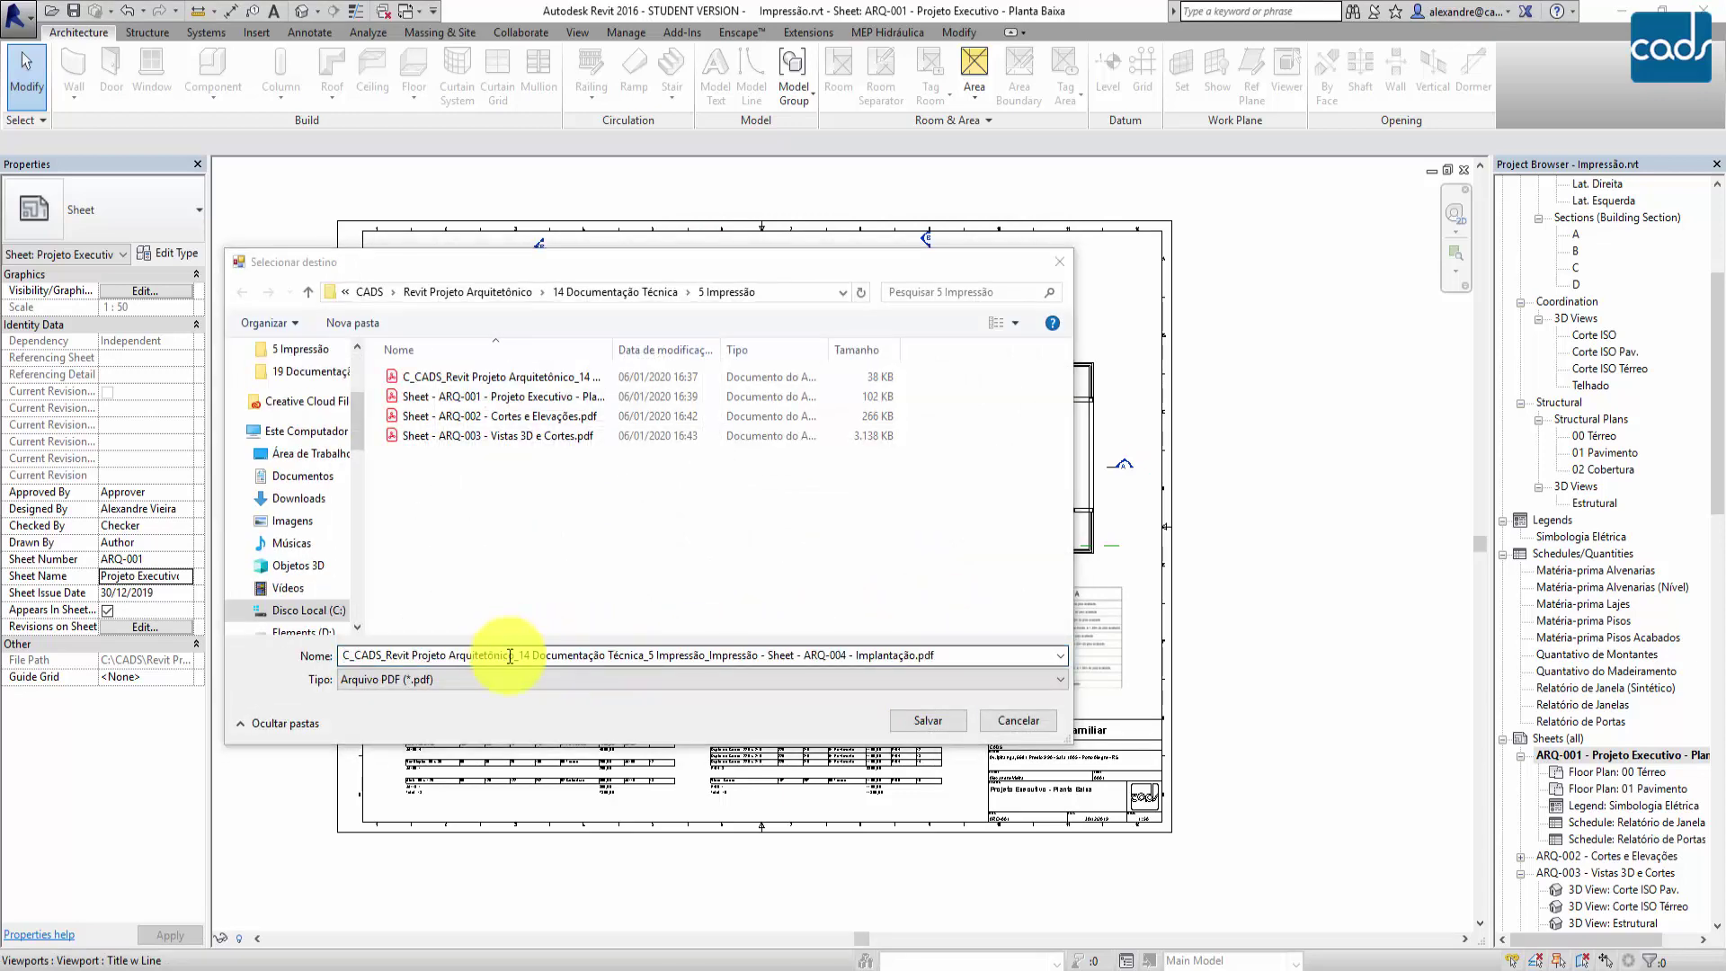
click(760, 659)
drag(763, 659, 271, 639)
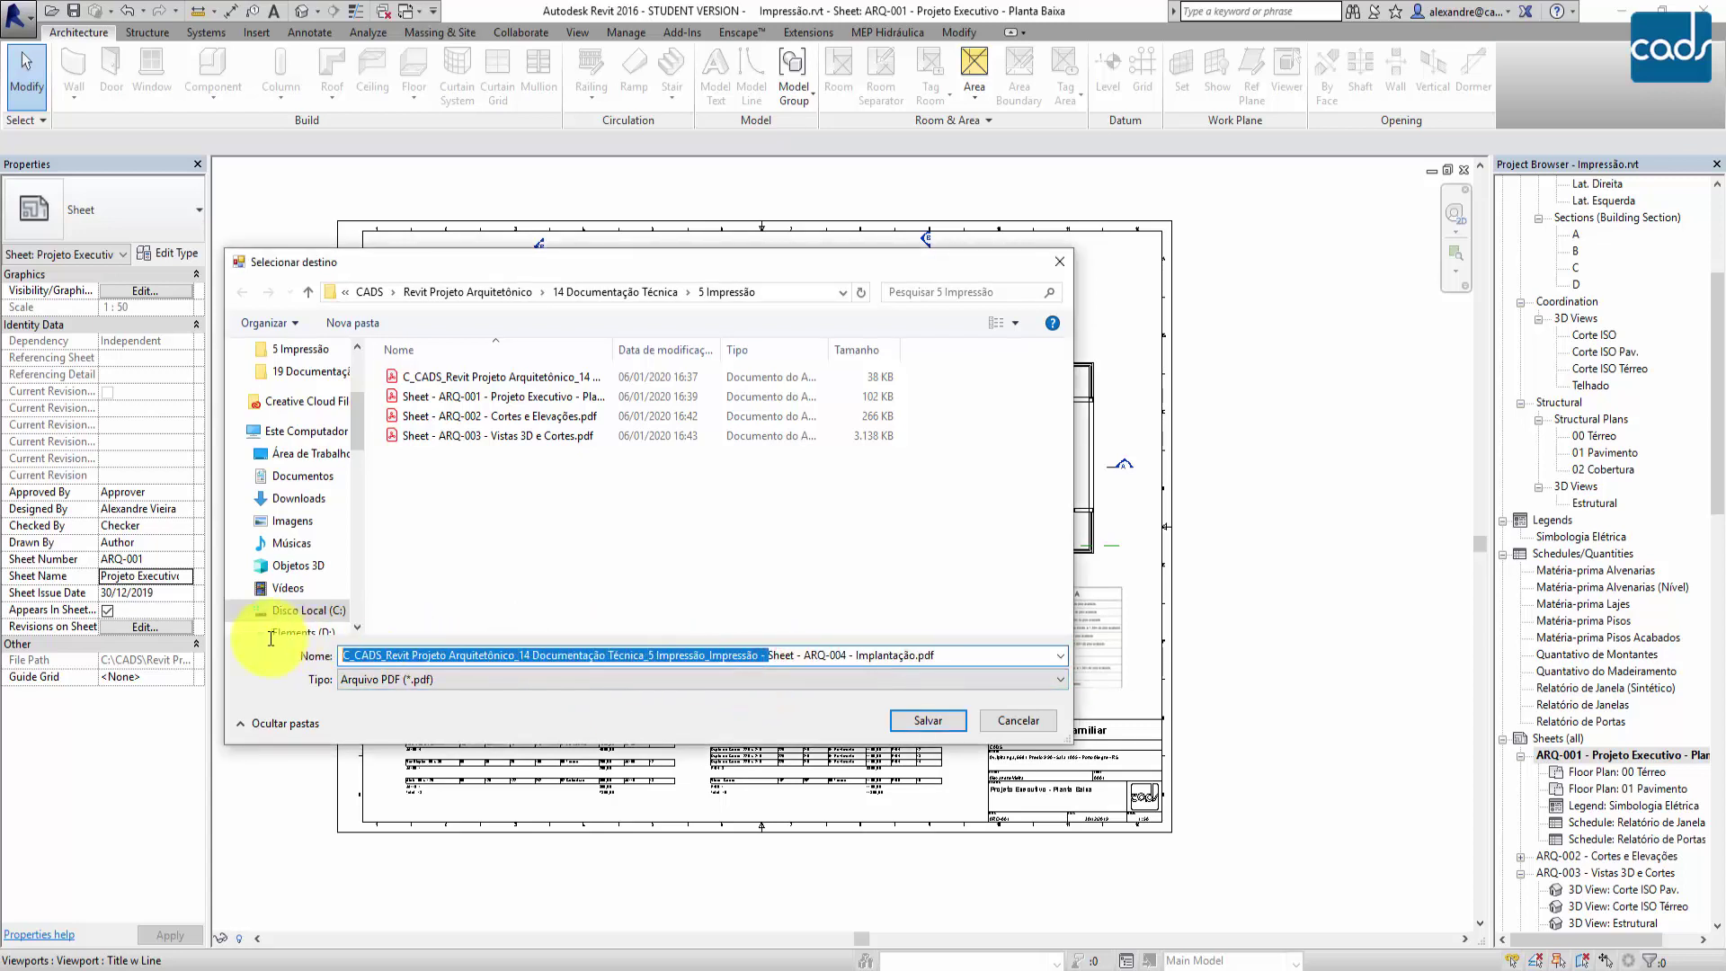
key(BackSpace)
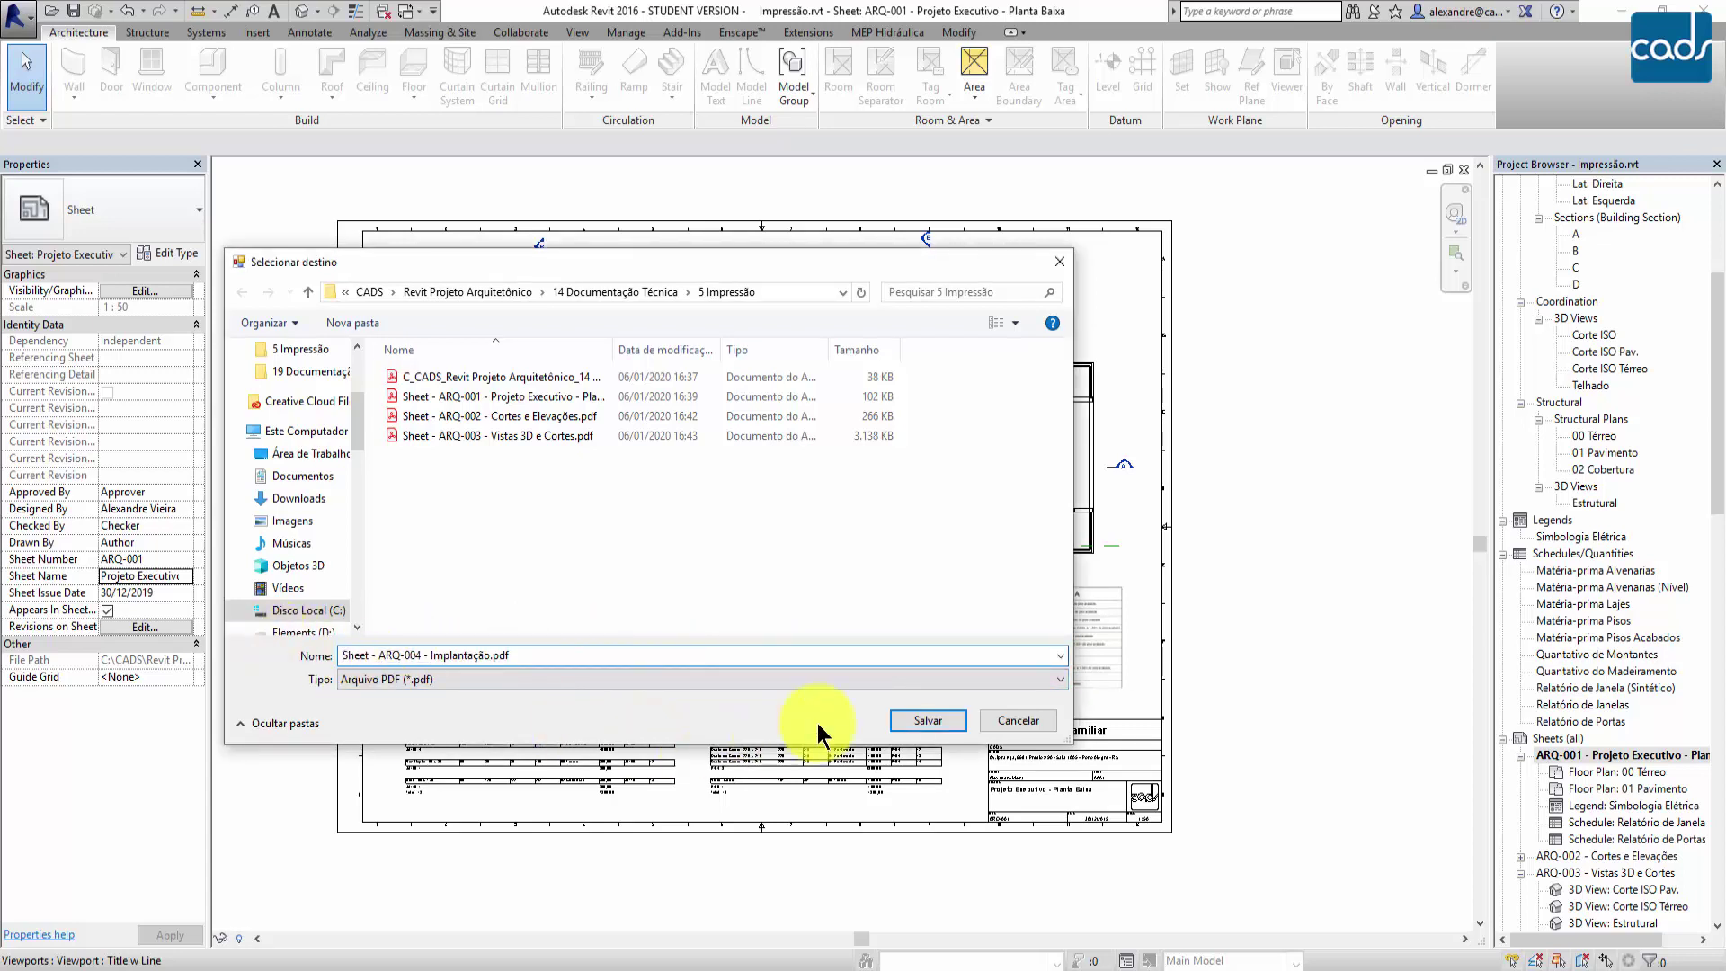
click(909, 719)
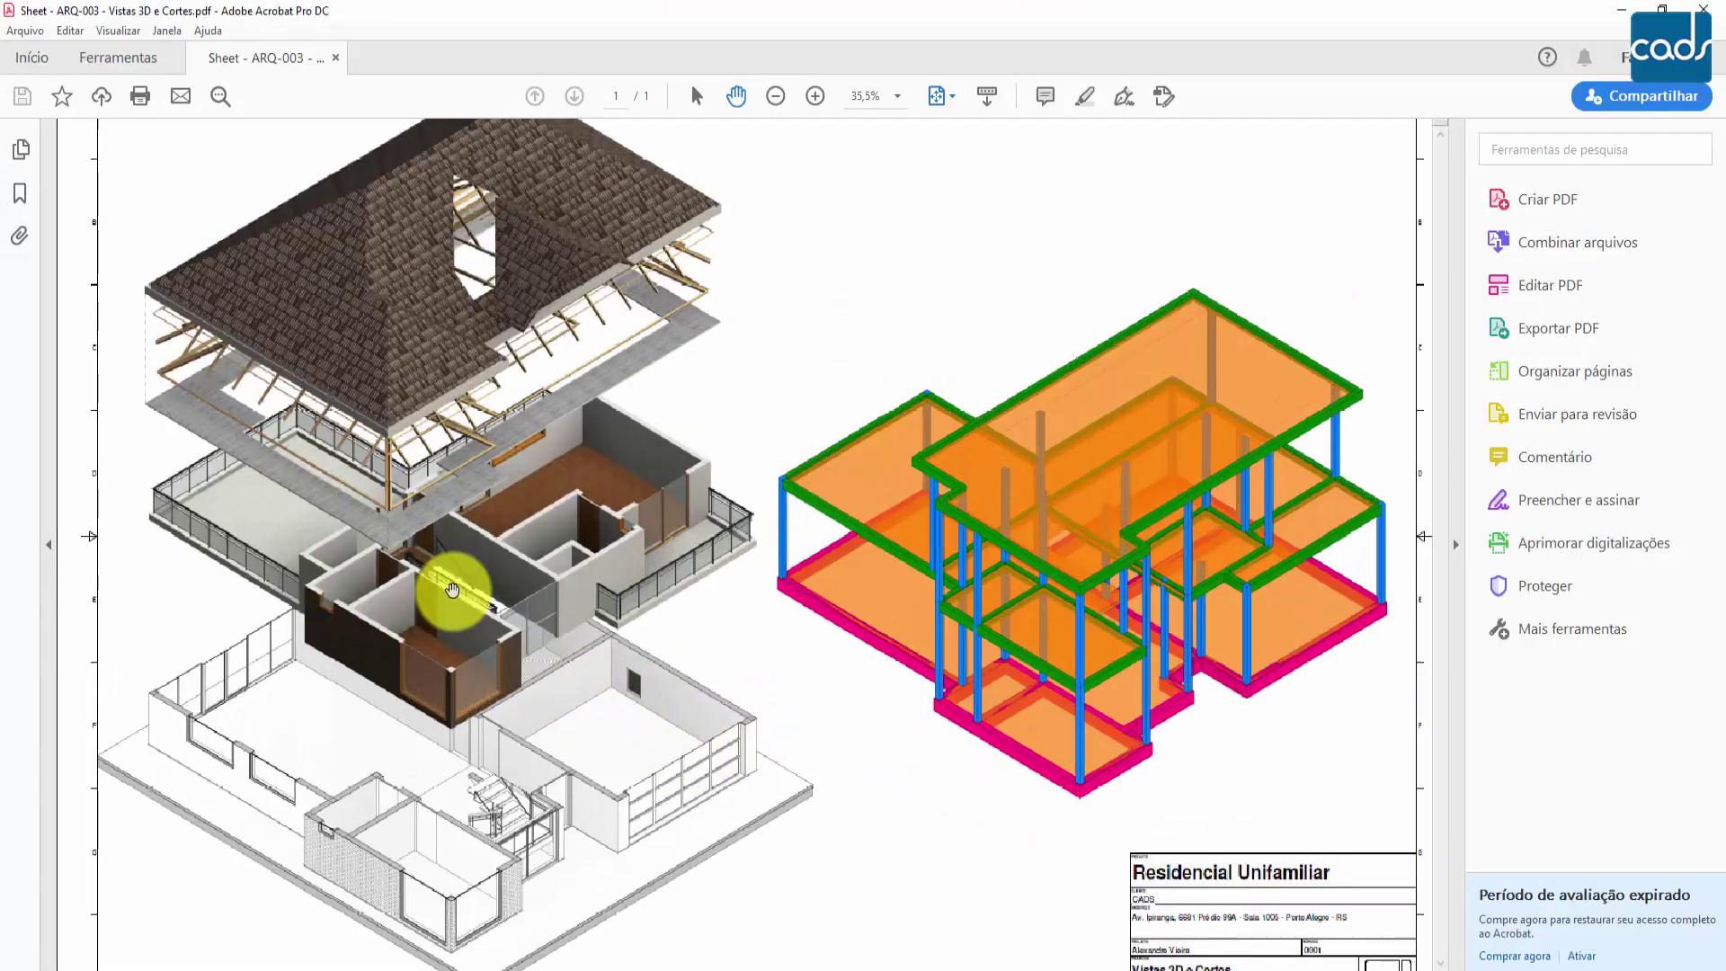
- Examine the exploded 3D views and the structural model up close in the ARQ-003 PDF
ctrl+scroll(447, 585, up, 1)
ctrl+scroll(447, 569, up, 1)
scroll(570, 558, down, 5)
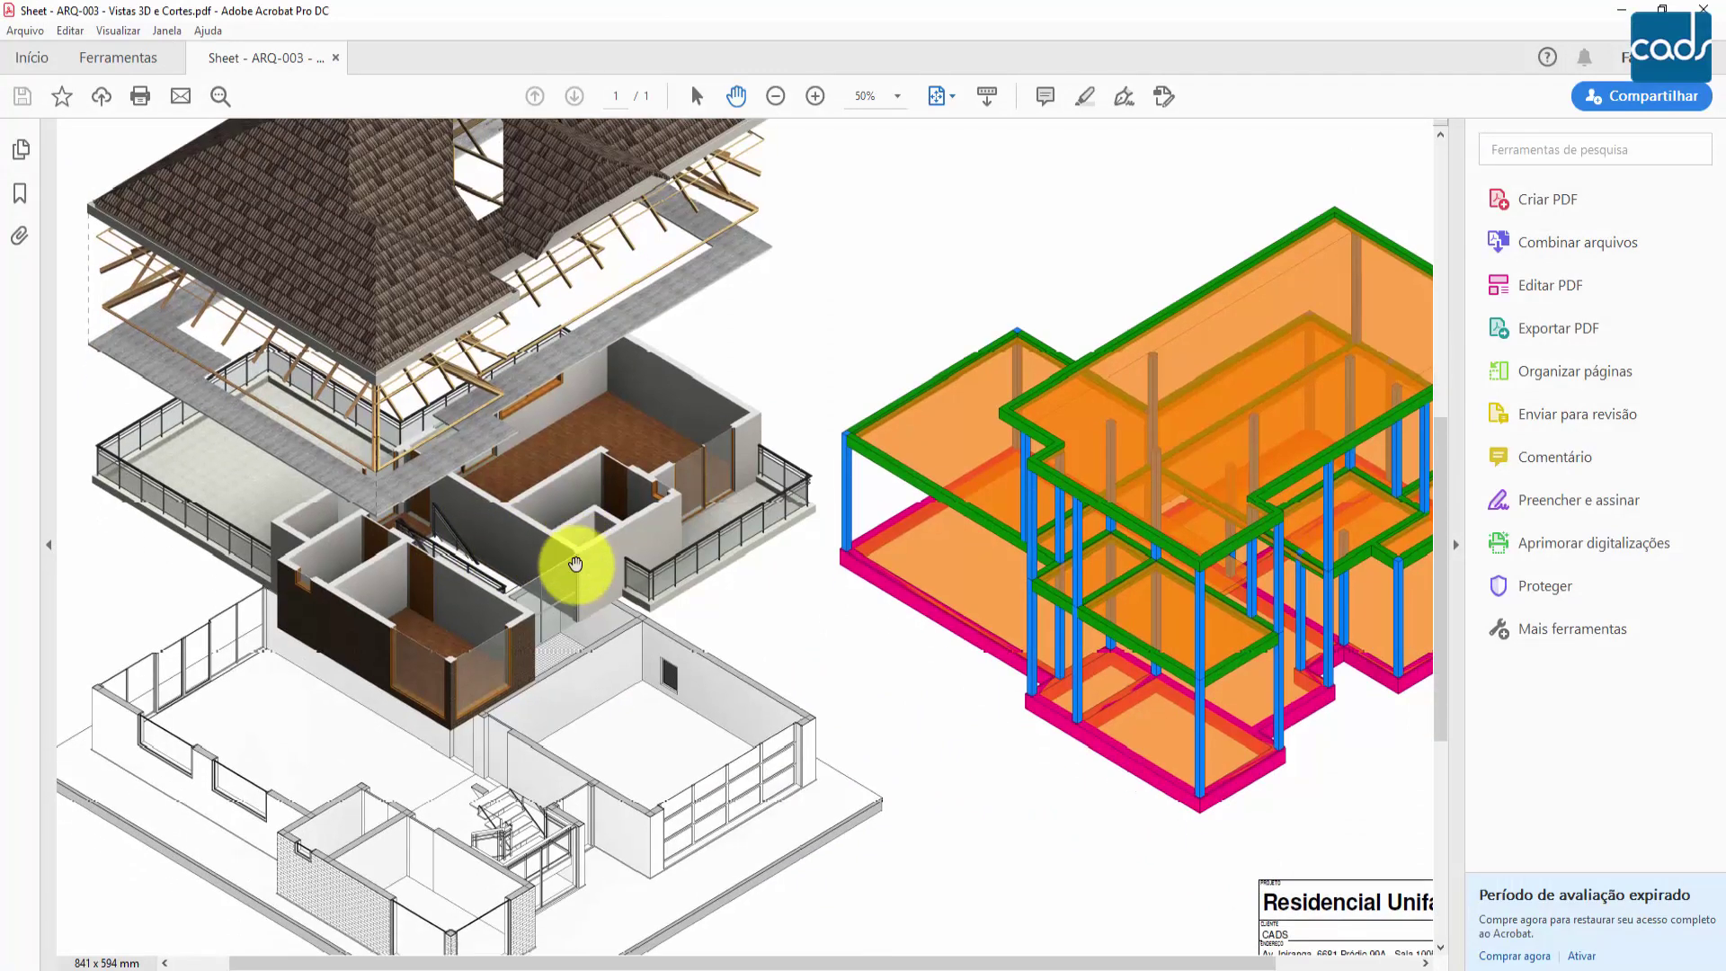
scroll(659, 616, up, 10)
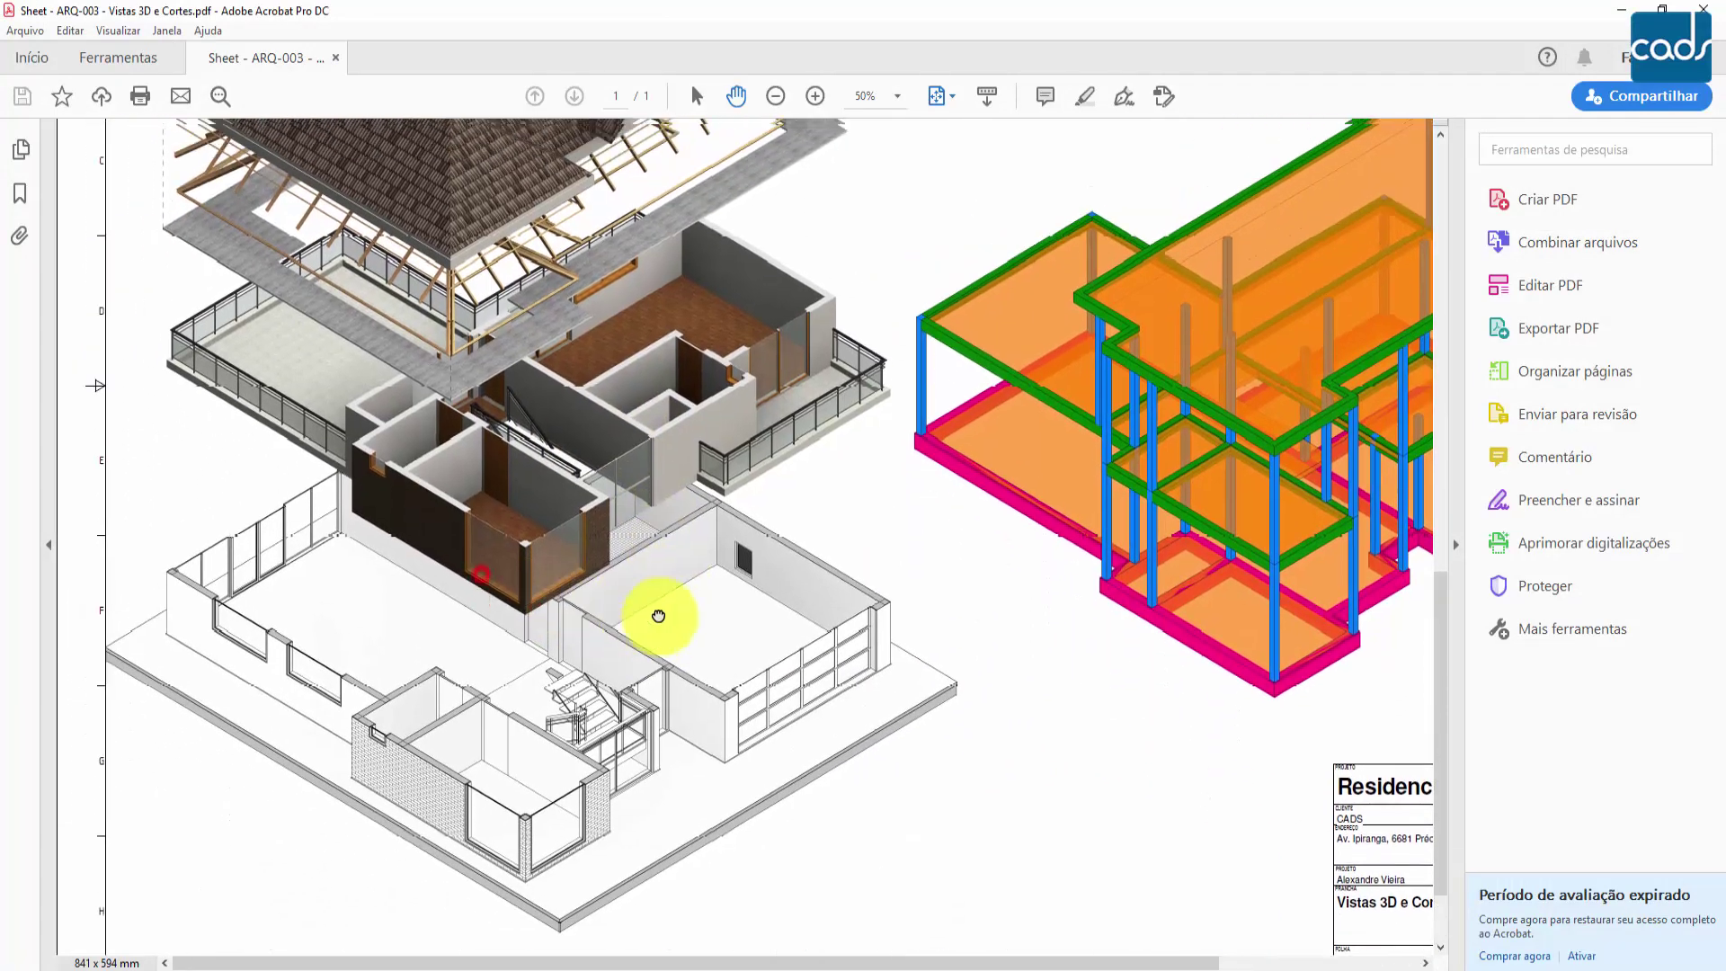
drag(712, 736, 633, 764)
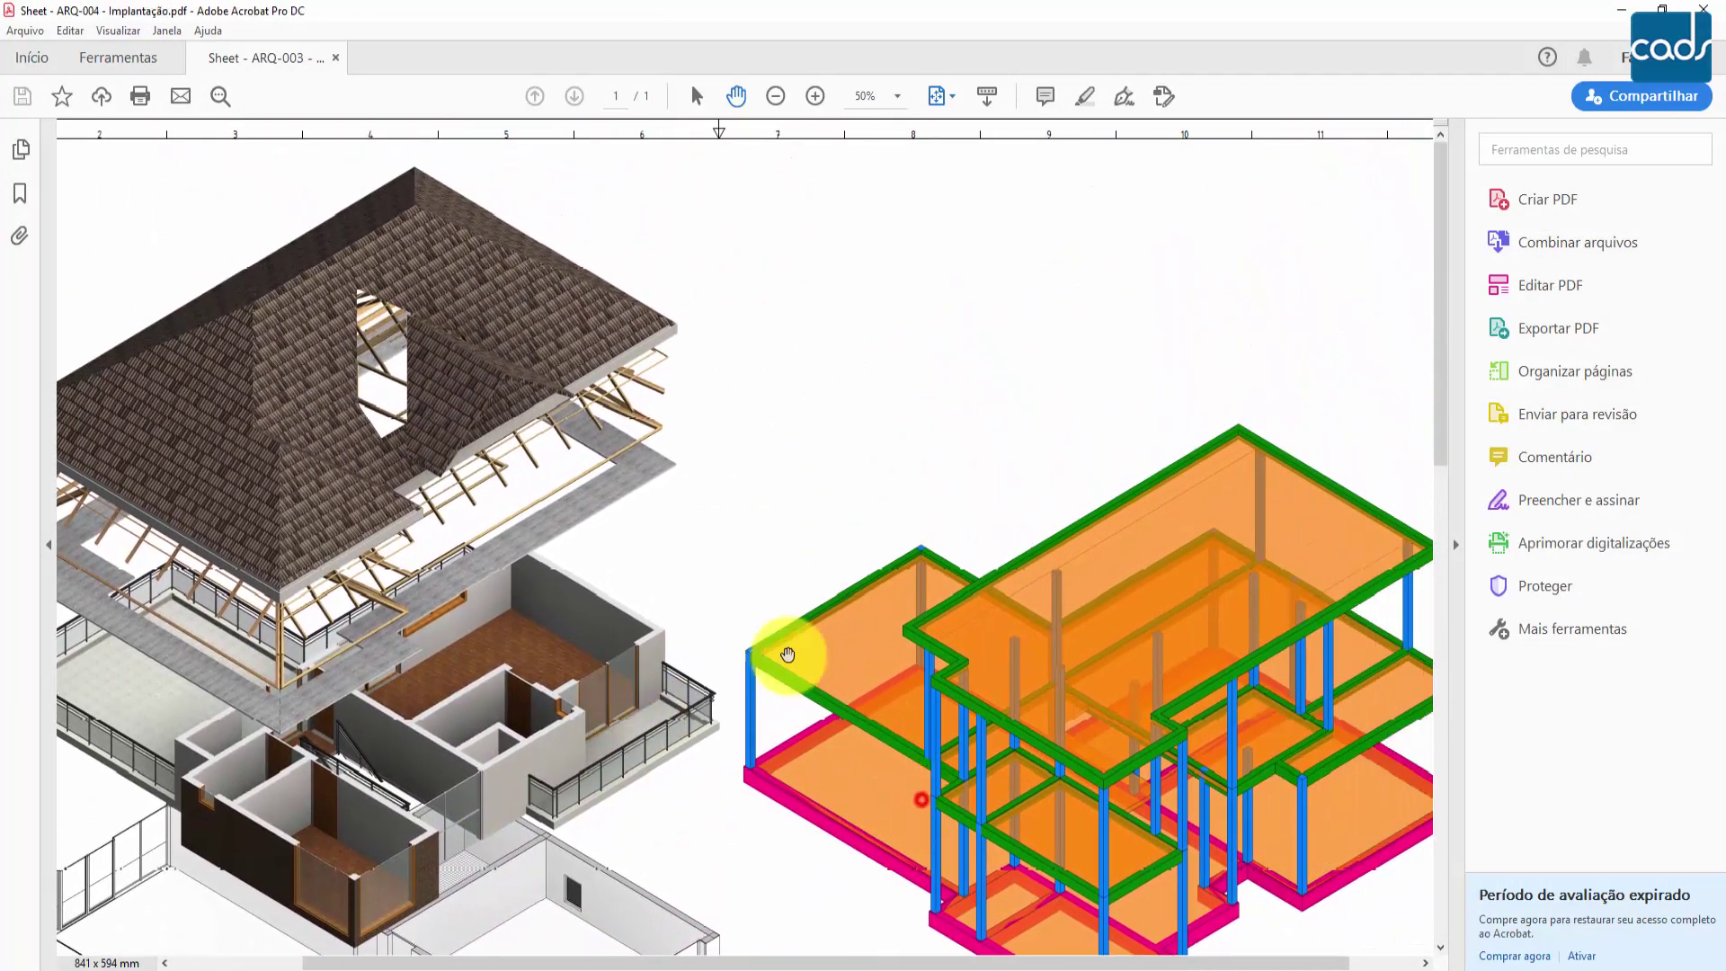
- Examine the site plan with its contour lines and trees up close in the ARQ-004 Implantação PDF
click(840, 667)
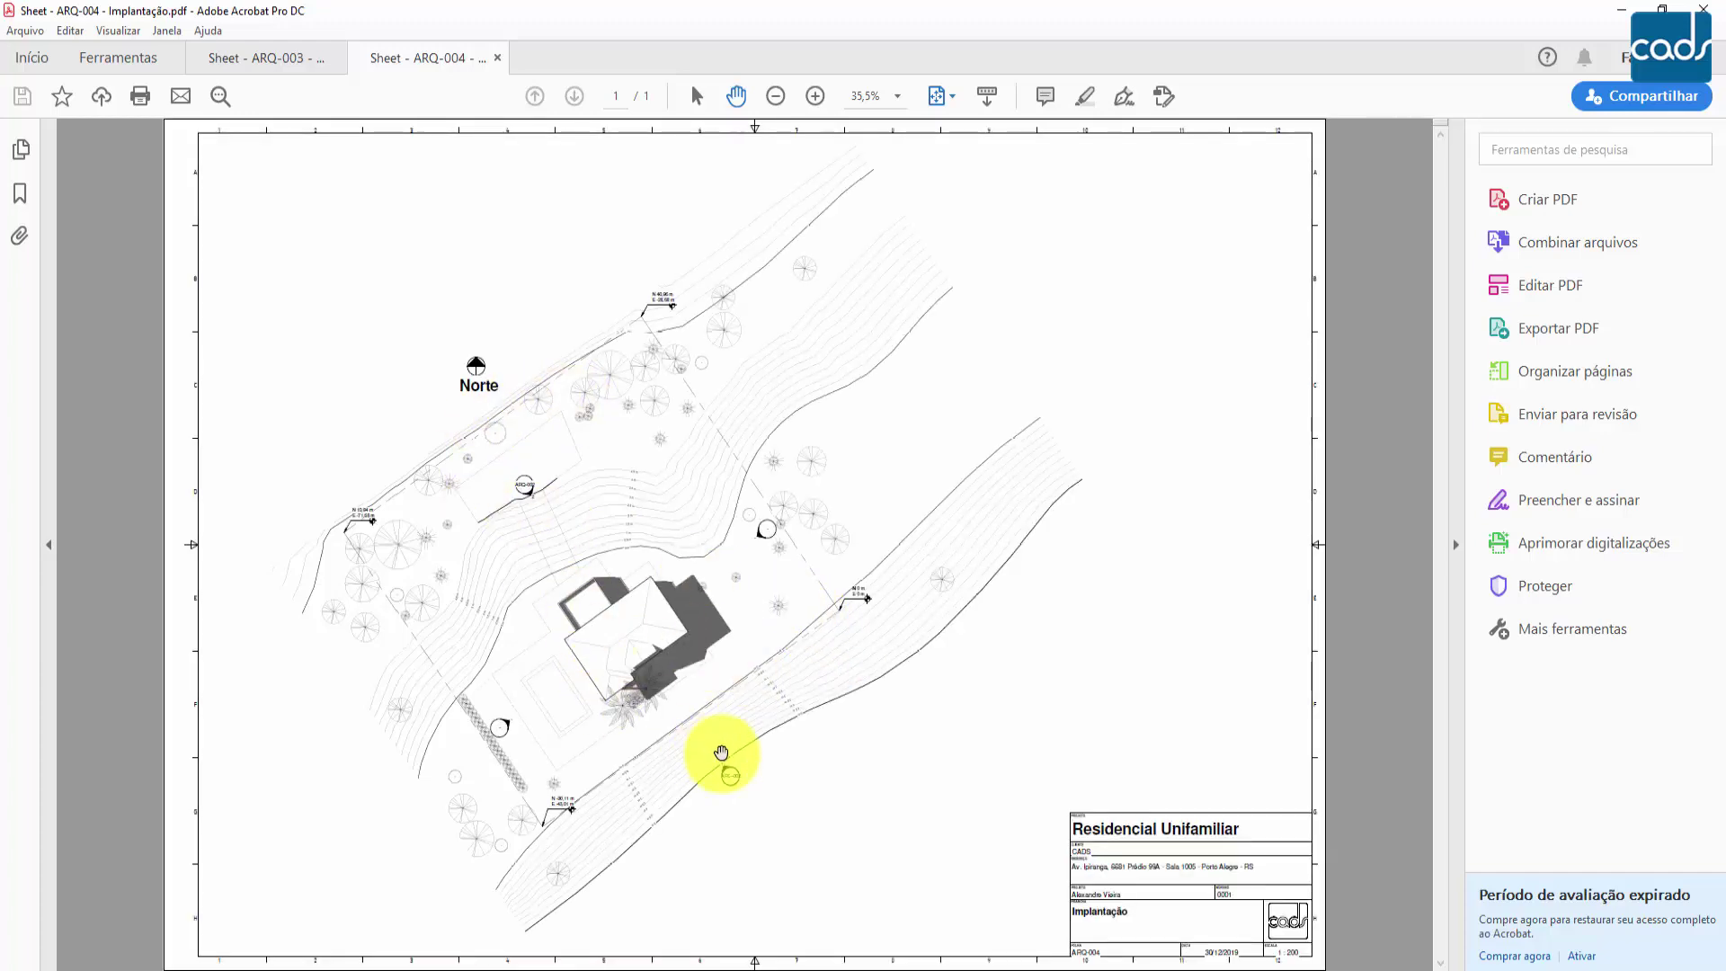
click(1703, 9)
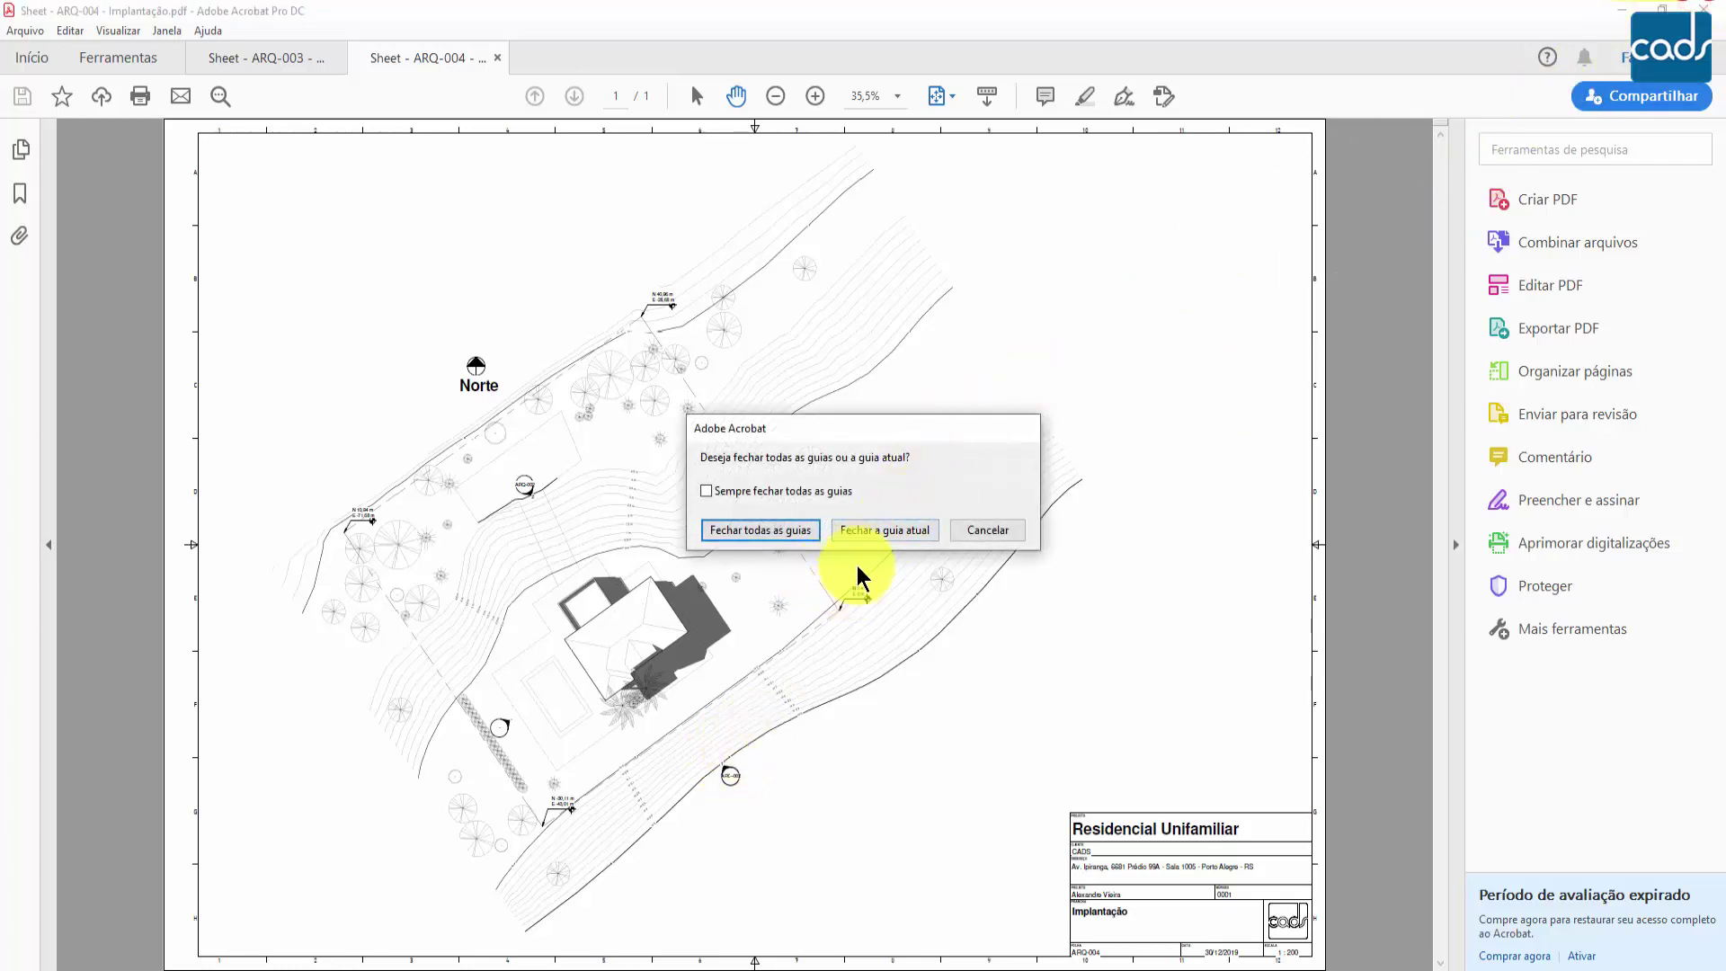
click(986, 532)
ctrl+scroll(743, 482, up, 4)
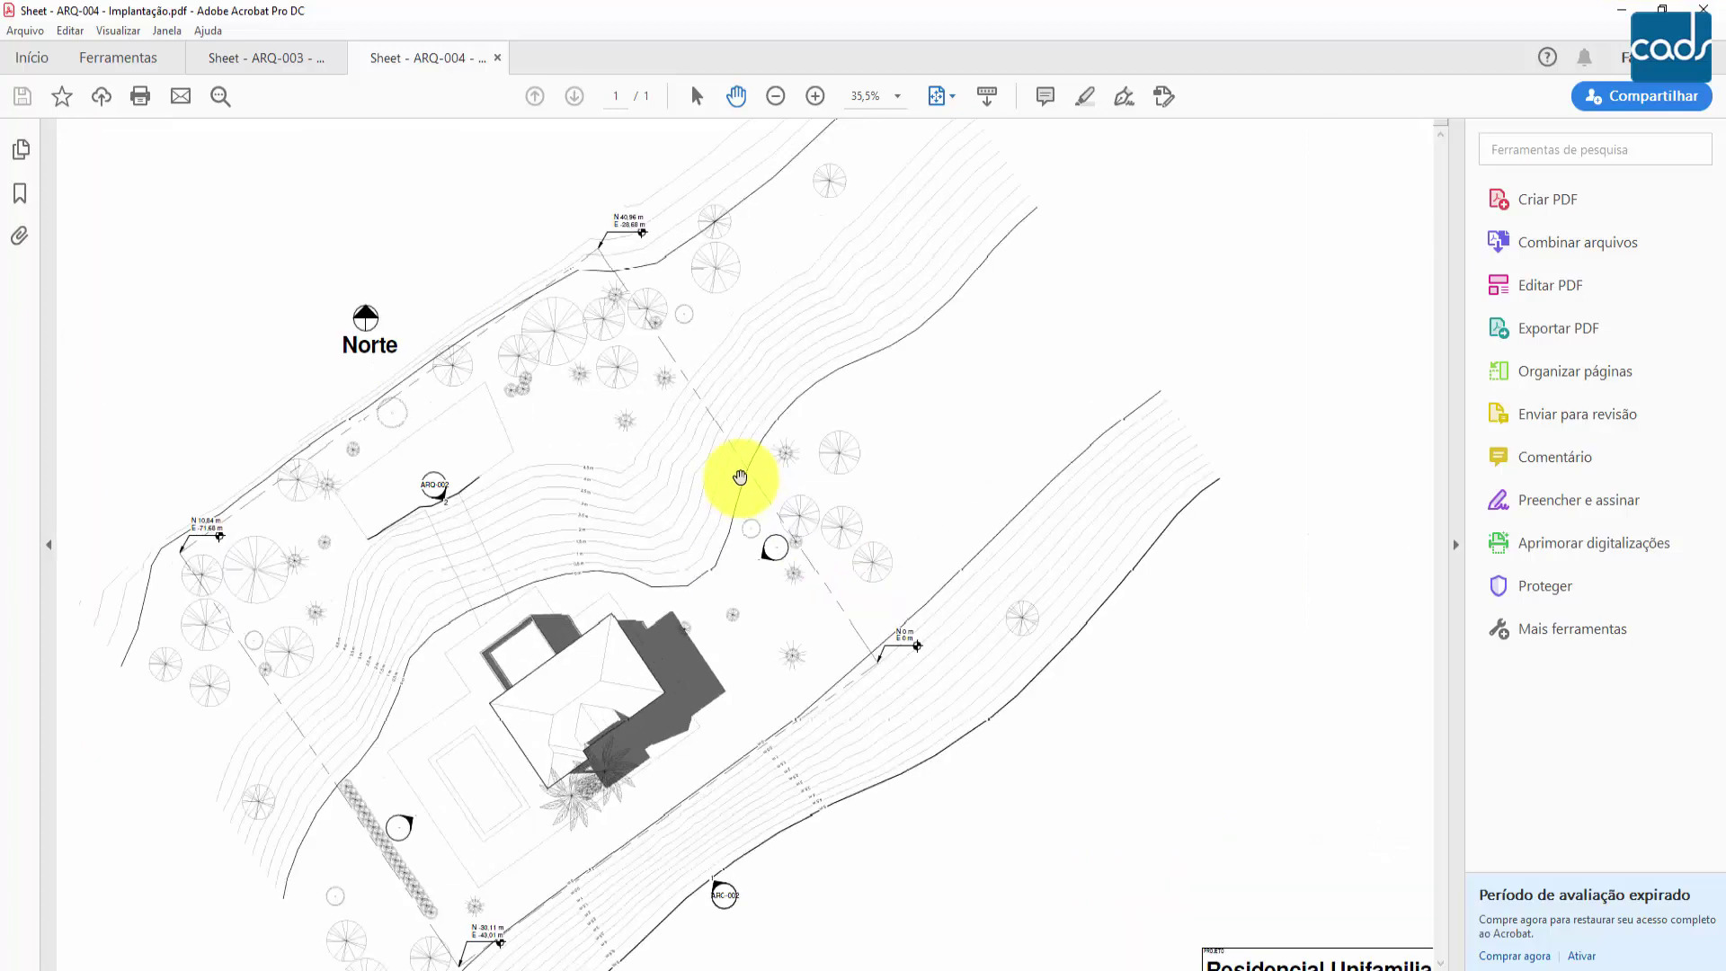
ctrl+scroll(737, 473, up, 10)
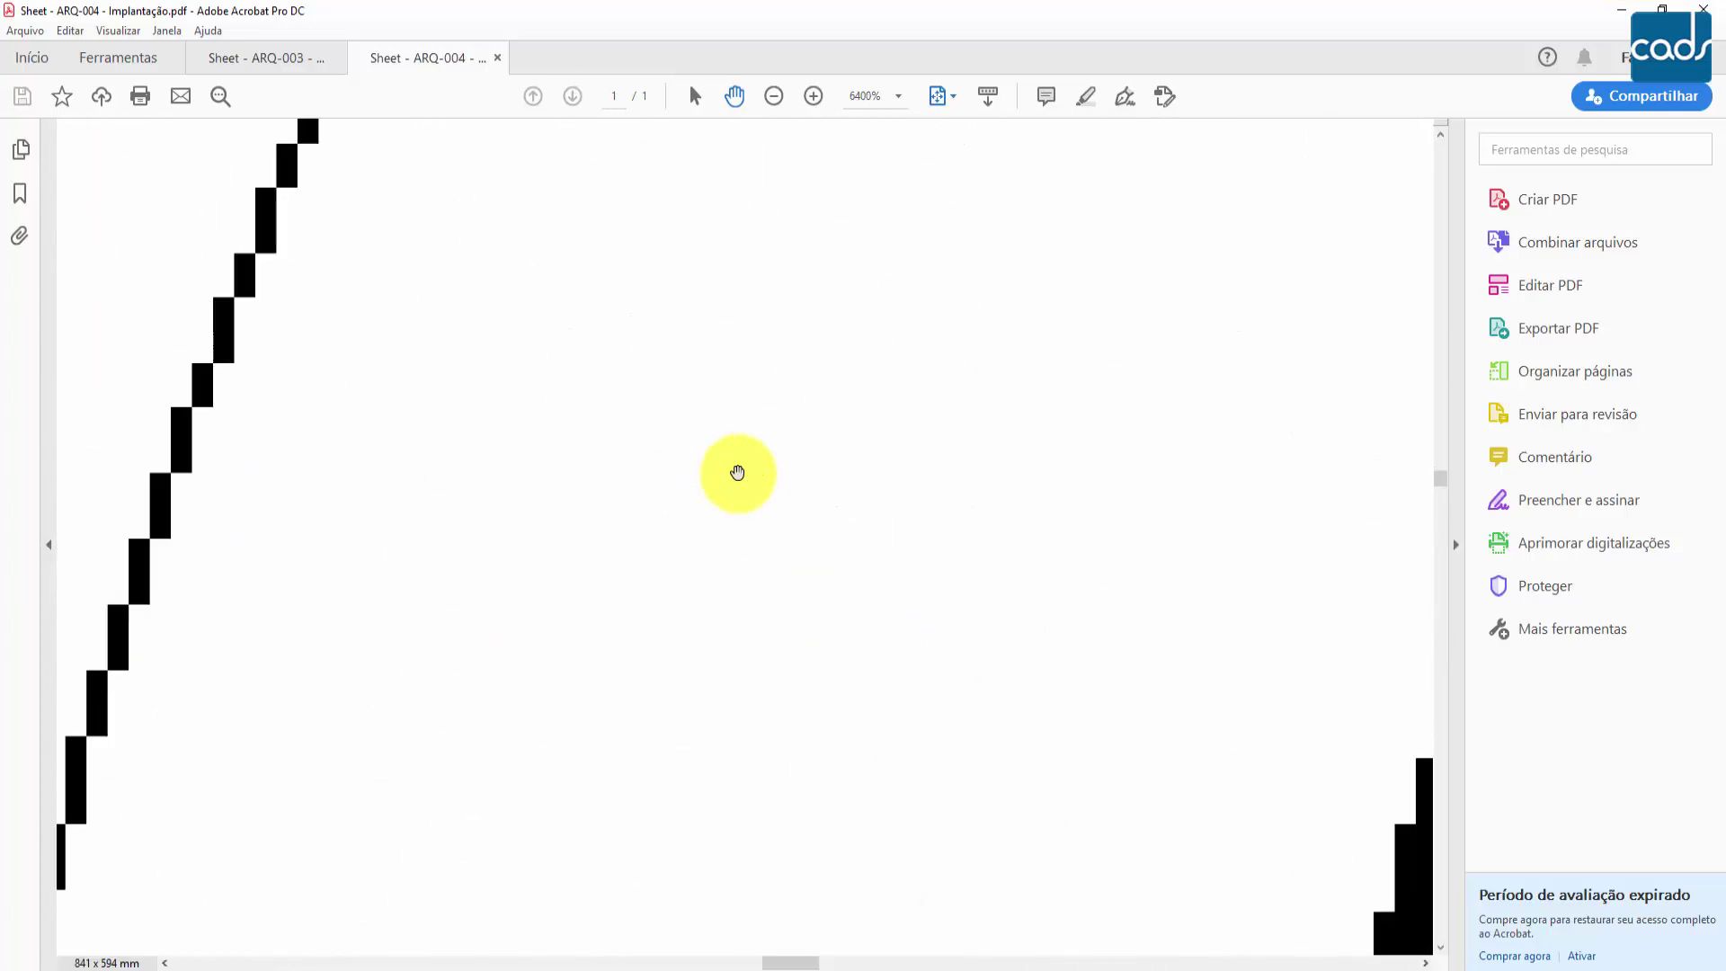
ctrl+scroll(737, 472, down, 10)
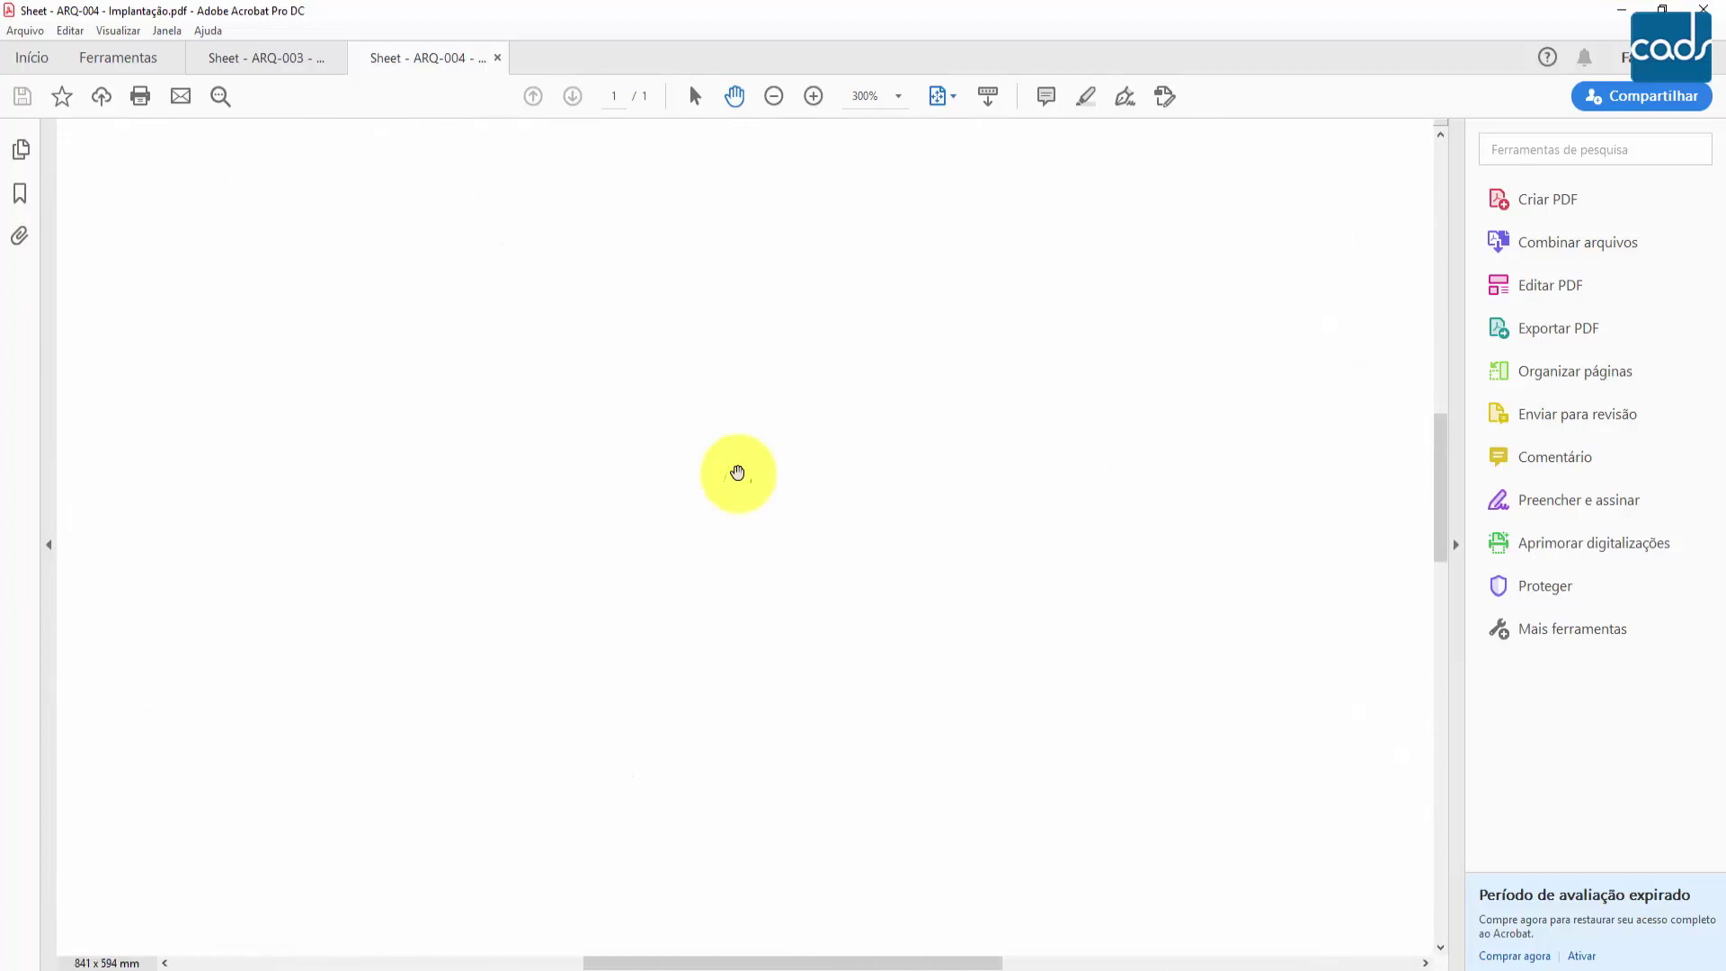
- Close the Acrobat window holding the ARQ-003 and ARQ-004 PDFs
click(1704, 9)
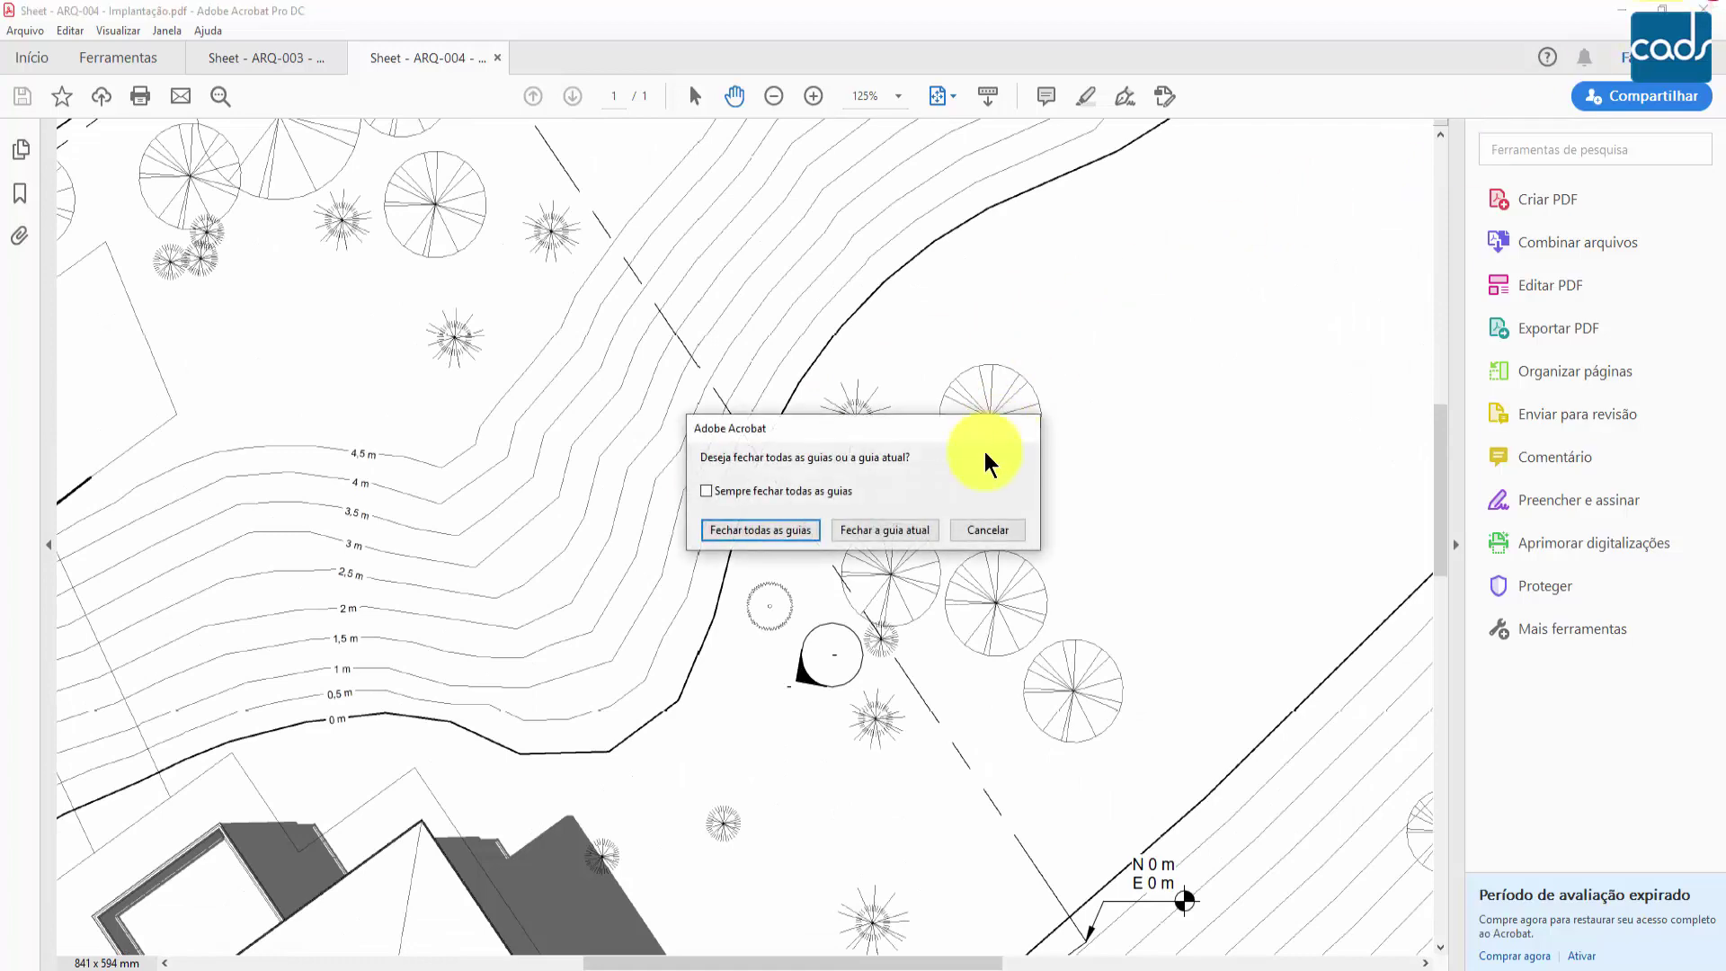